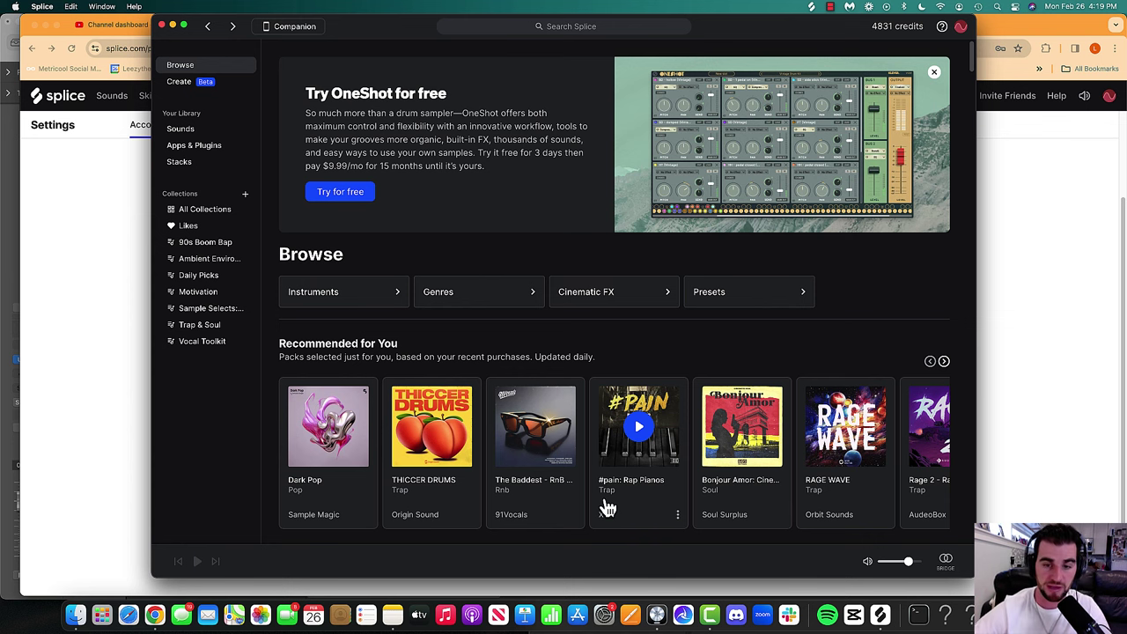
- Switch to Splice in Chrome, return home via the logo, and open the Sounds browse page
{"action": "left_click", "coordinate": [57, 268]}
{"action": "scroll", "coordinate": [238, 202], "scroll_direction": "up", "scroll_amount": 2}
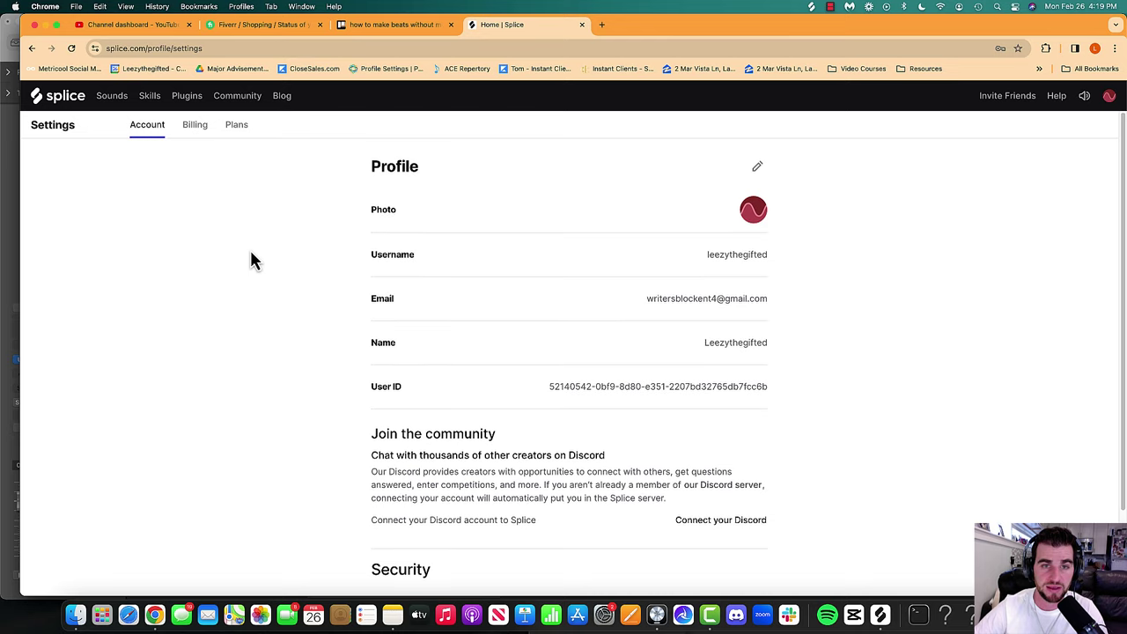
{"action": "left_click", "coordinate": [65, 101]}
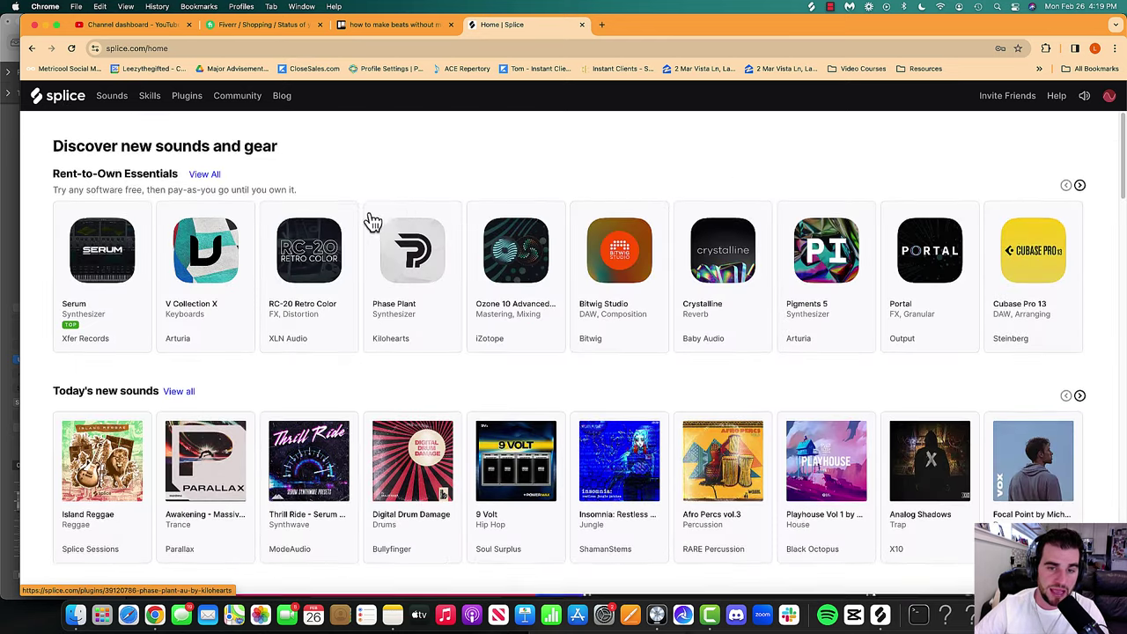
{"action": "scroll", "coordinate": [374, 221], "scroll_direction": "down", "scroll_amount": 5}
{"action": "scroll", "coordinate": [111, 322], "scroll_direction": "up", "scroll_amount": 4}
{"action": "scroll", "coordinate": [29, 320], "scroll_direction": "up", "scroll_amount": 1}
{"action": "left_click", "coordinate": [112, 97]}
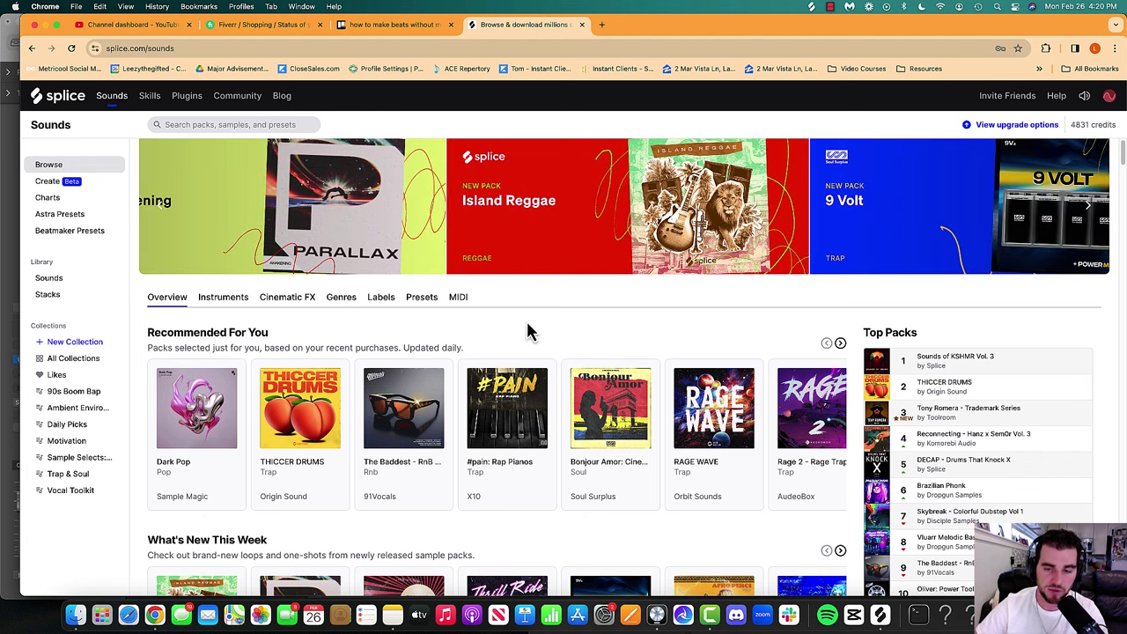
- Open the #pain: Rap Pianos pack in Splice and check the system audio output device
{"action": "left_click", "coordinate": [656, 615]}
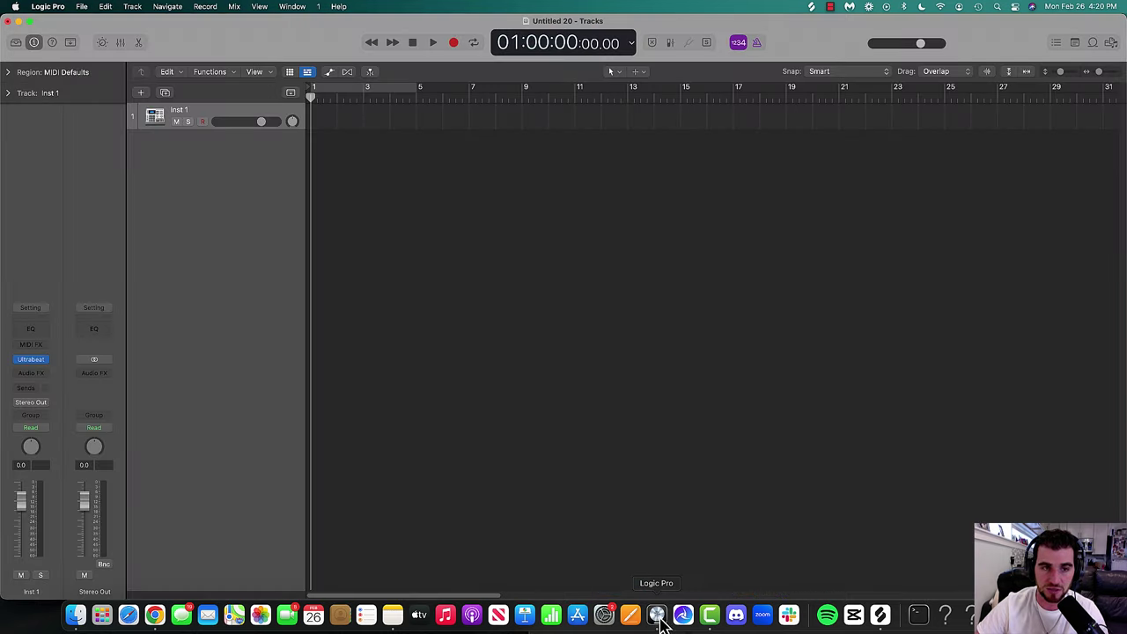
{"action": "left_click", "coordinate": [854, 615]}
{"action": "scroll", "coordinate": [502, 255], "scroll_direction": "down", "scroll_amount": 4}
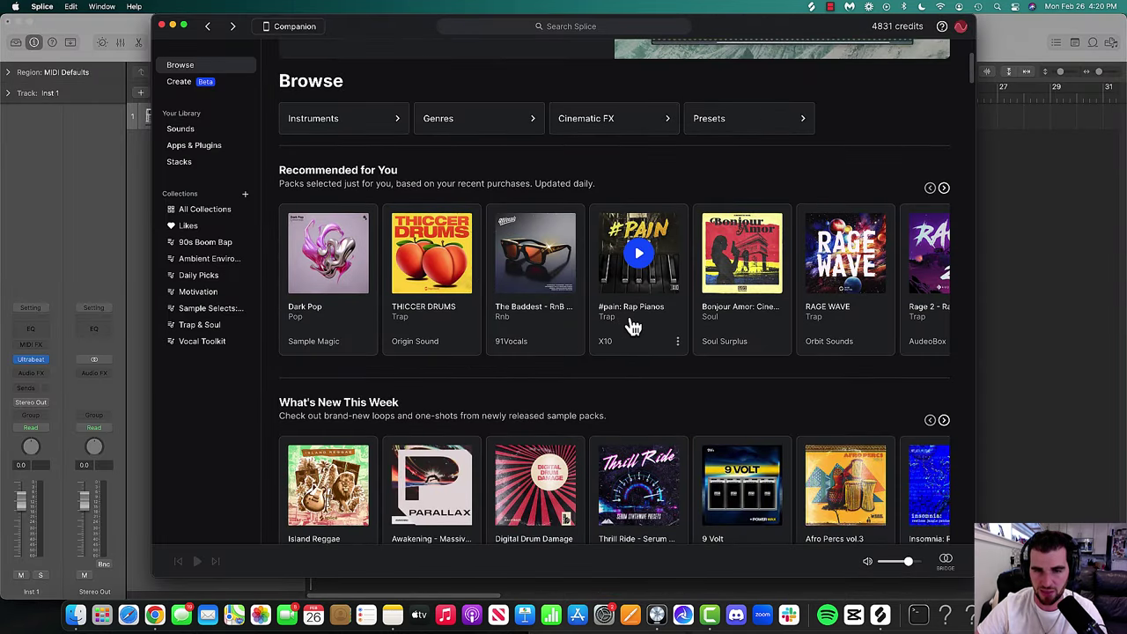
{"action": "left_click", "coordinate": [629, 322]}
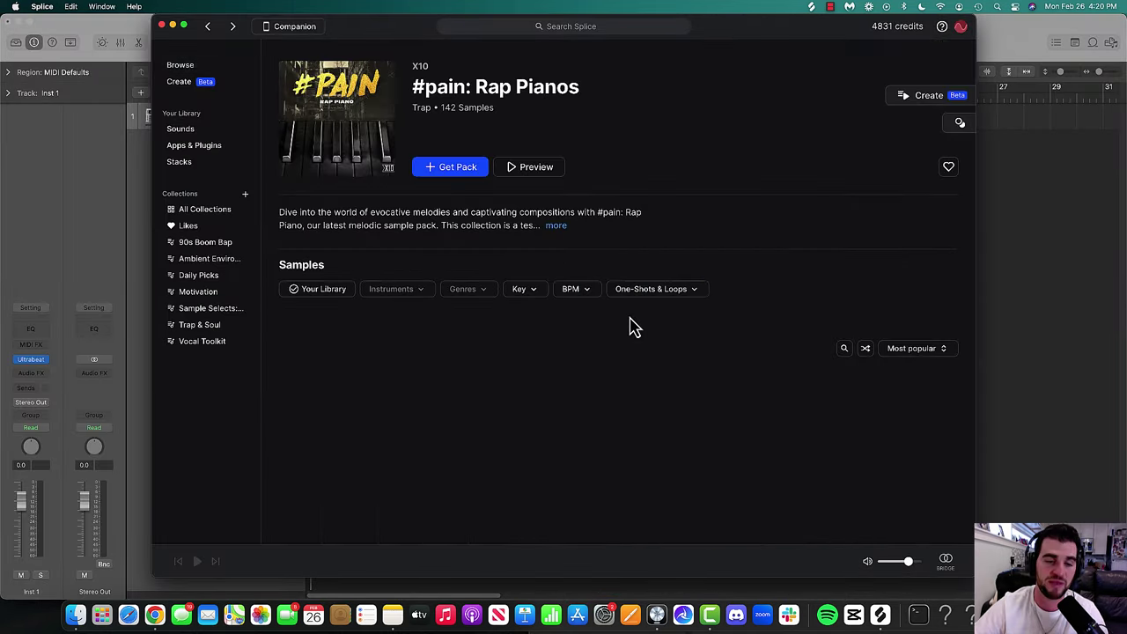
{"action": "left_click", "coordinate": [1015, 6]}
{"action": "left_click", "coordinate": [1007, 157]}
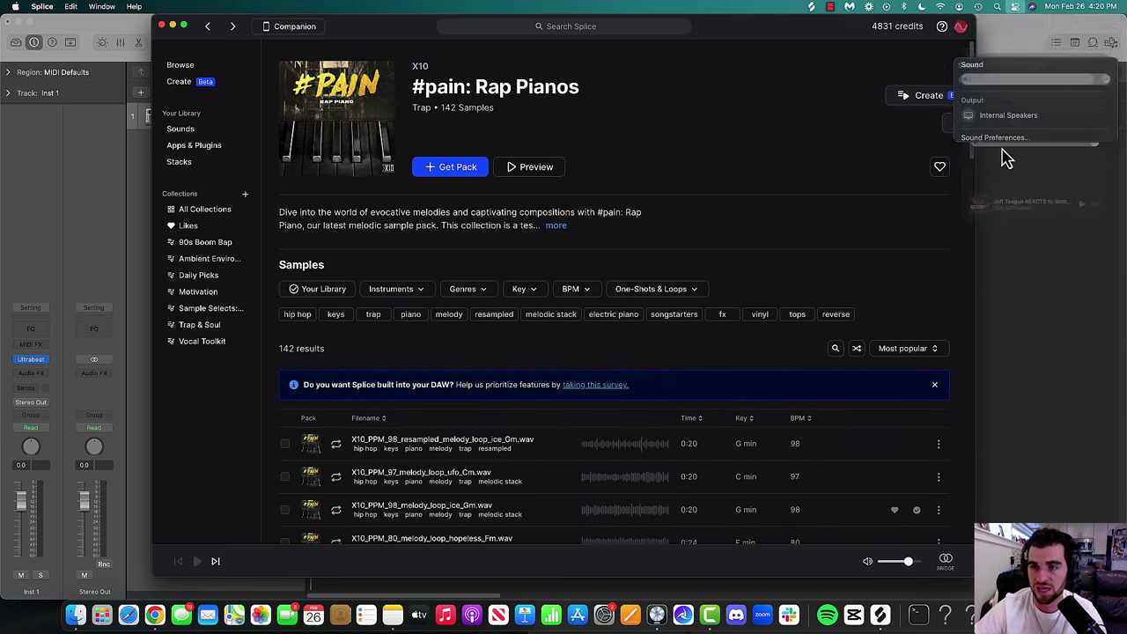
{"action": "left_click", "coordinate": [690, 159]}
{"action": "scroll", "coordinate": [678, 154], "scroll_direction": "down", "scroll_amount": 5}
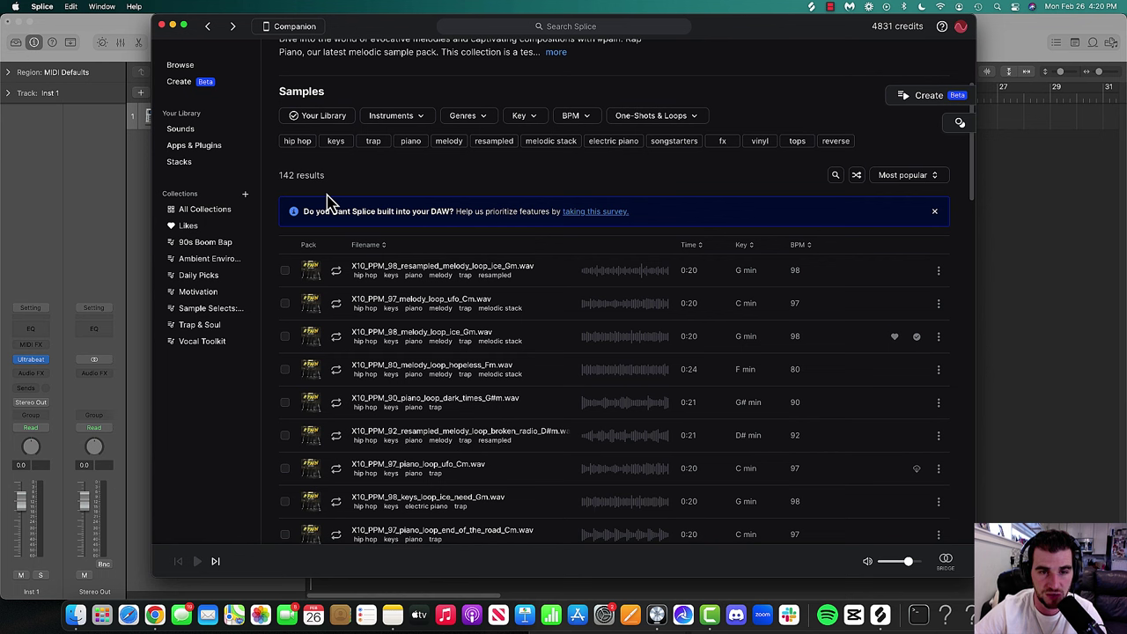
- Preview the ufo, ice, hopeless, dark times and broken_radio loops; add broken_radio D#m to the library
{"action": "left_click", "coordinate": [336, 273]}
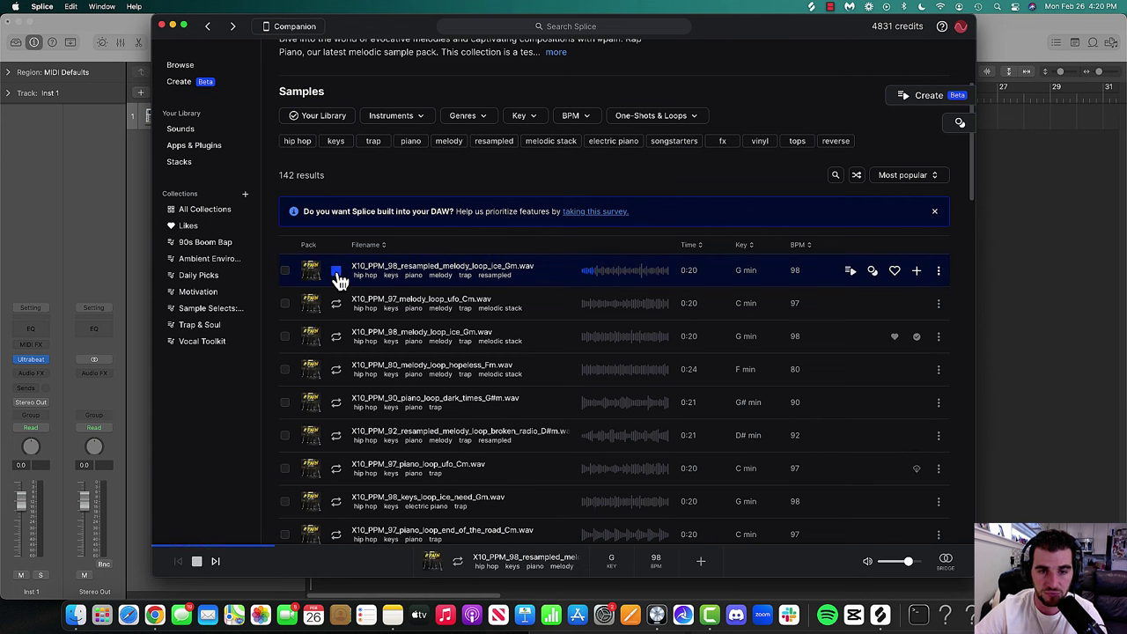
{"action": "left_click", "coordinate": [335, 306]}
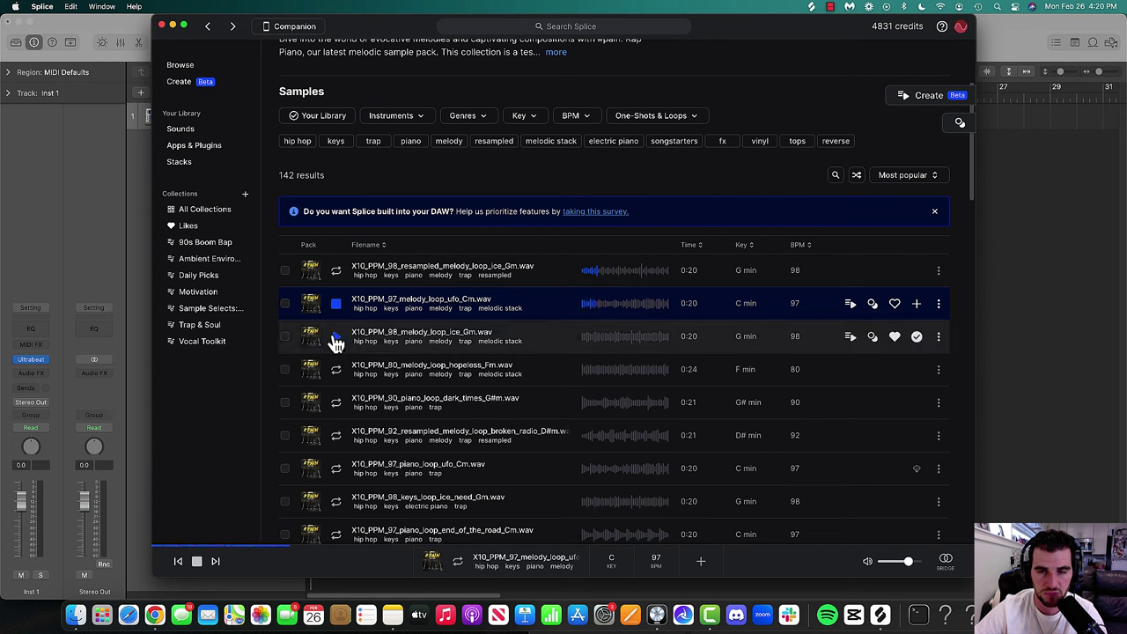
{"action": "left_click", "coordinate": [335, 342]}
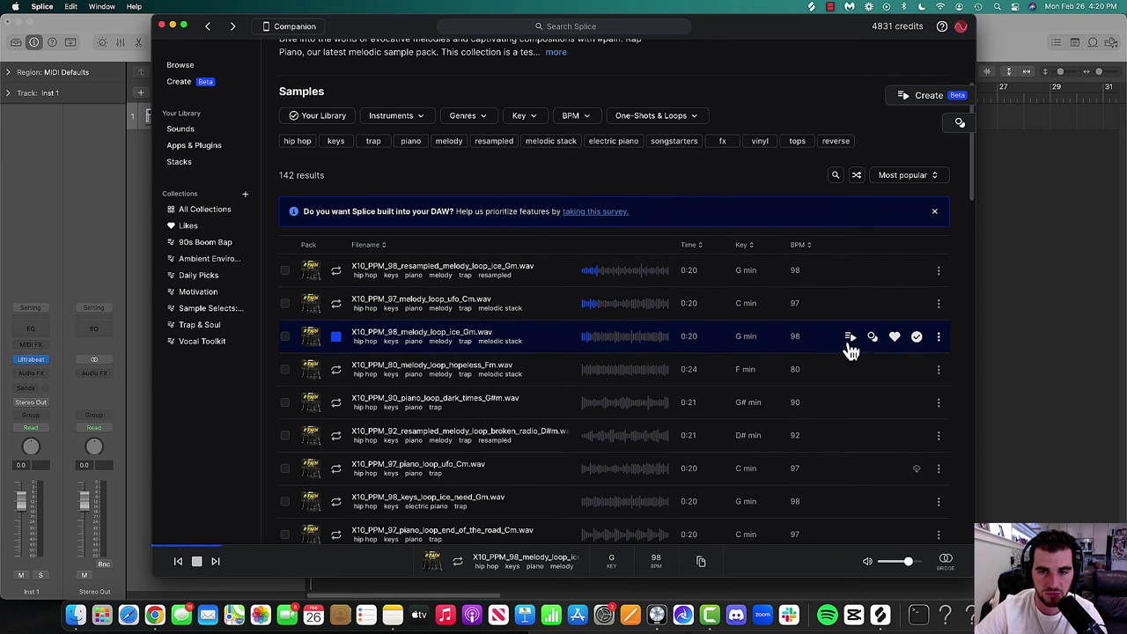
{"action": "left_click", "coordinate": [336, 373]}
{"action": "left_click", "coordinate": [336, 403]}
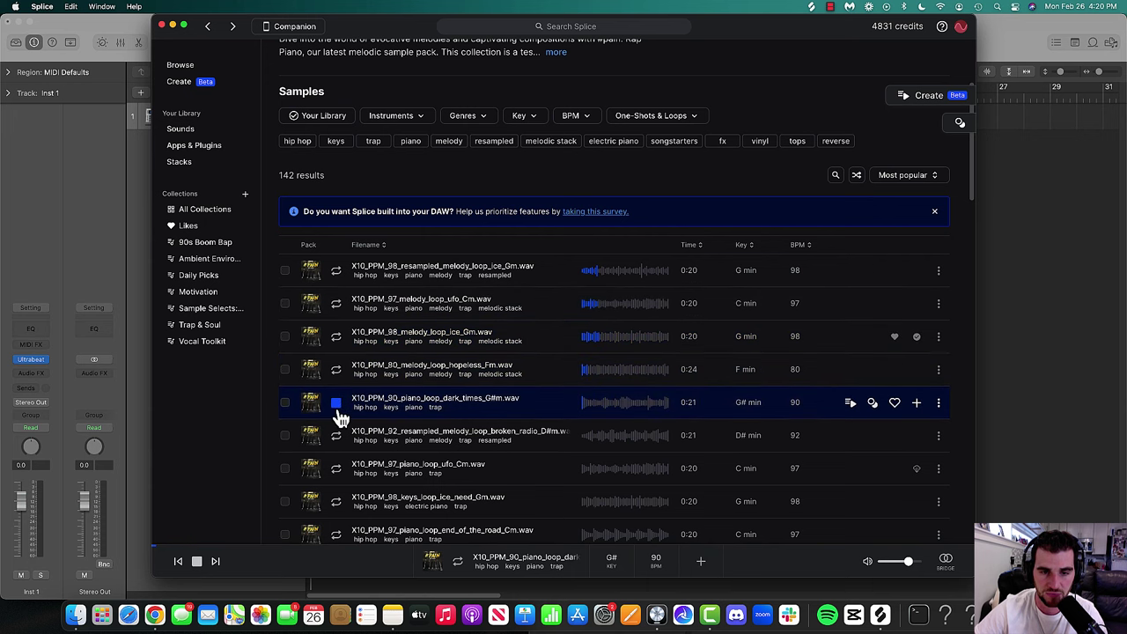
{"action": "scroll", "coordinate": [346, 401], "scroll_direction": "down", "scroll_amount": 2}
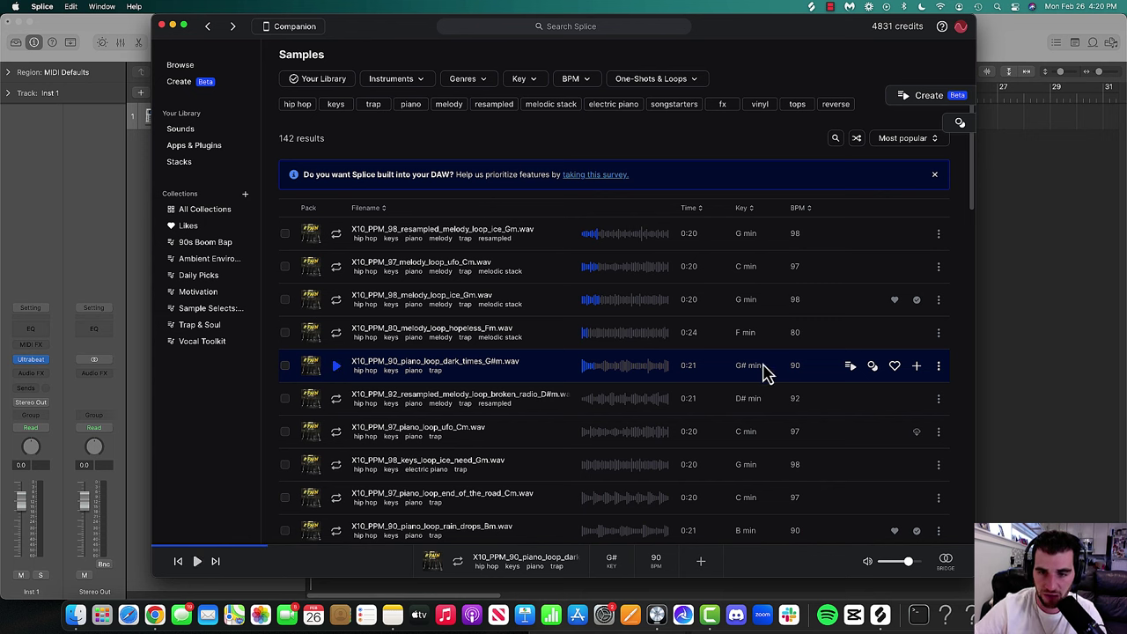
{"action": "left_click", "coordinate": [336, 405]}
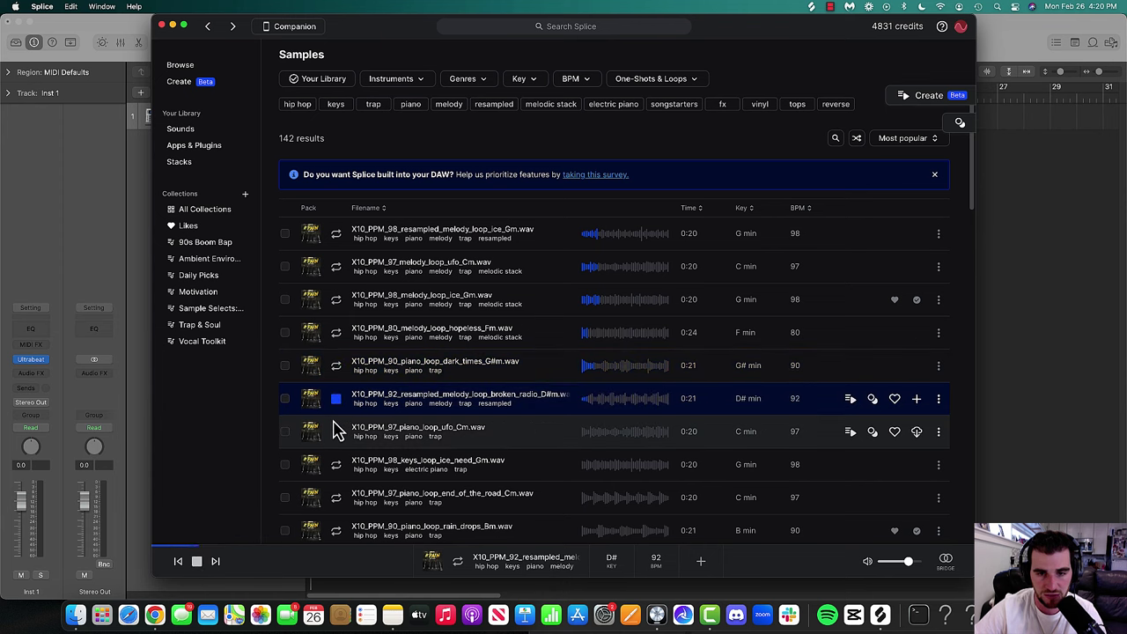
{"action": "left_click", "coordinate": [916, 399]}
- Drag the broken_radio D#m loop from Splice onto a new audio track at the timeline start
{"action": "left_click_drag", "start_coordinate": [357, 35], "coordinate": [790, 36]}
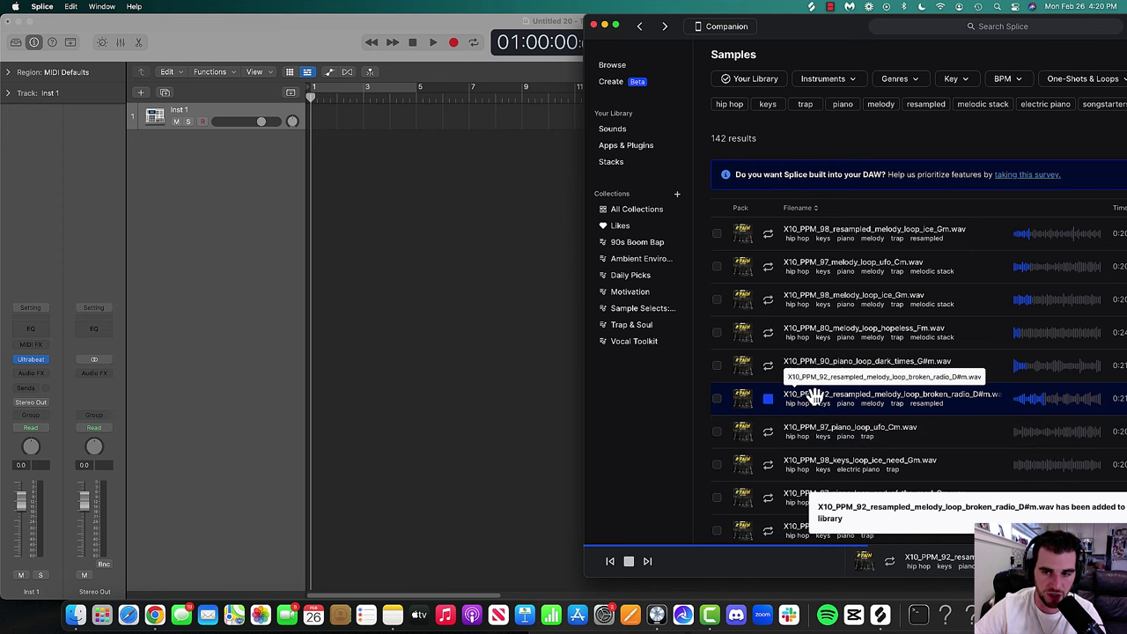
{"action": "left_click_drag", "start_coordinate": [815, 397], "coordinate": [318, 240]}
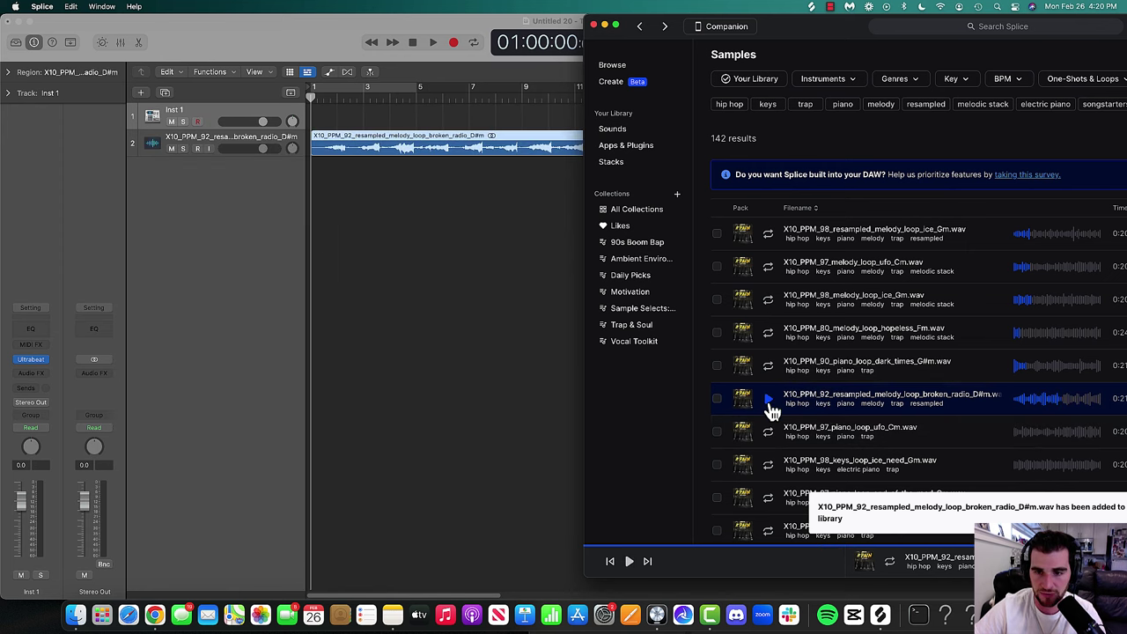
{"action": "left_click_drag", "start_coordinate": [800, 32], "coordinate": [360, 9]}
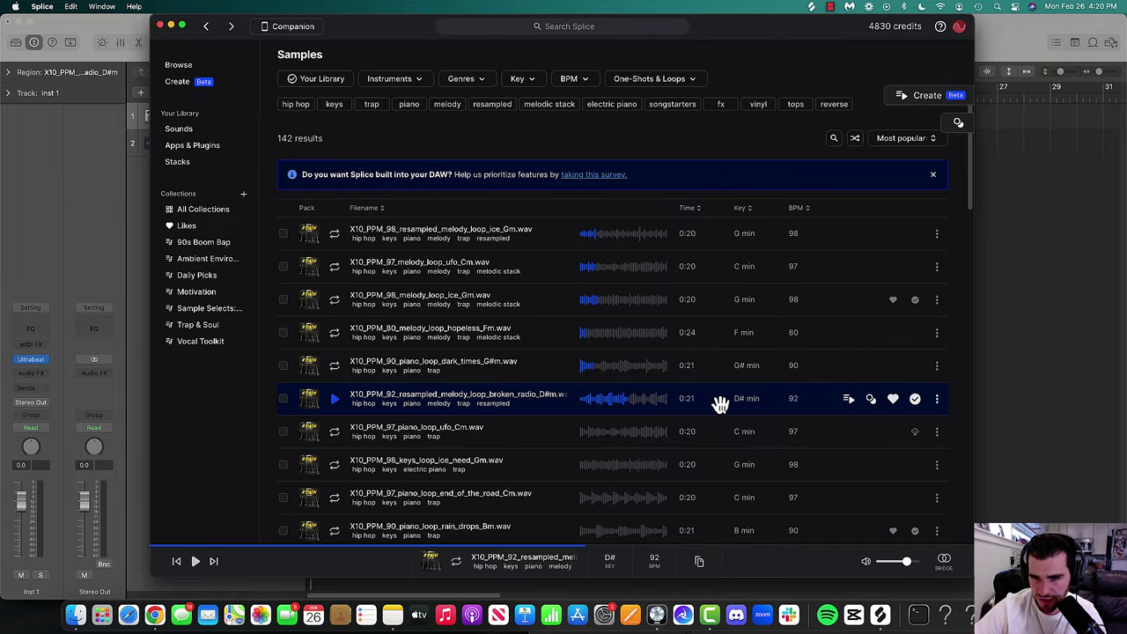
{"action": "left_click", "coordinate": [1019, 383]}
- Set Logic's display to Beats & Project, select the new region, and bring Splice back
{"action": "left_click", "coordinate": [631, 45]}
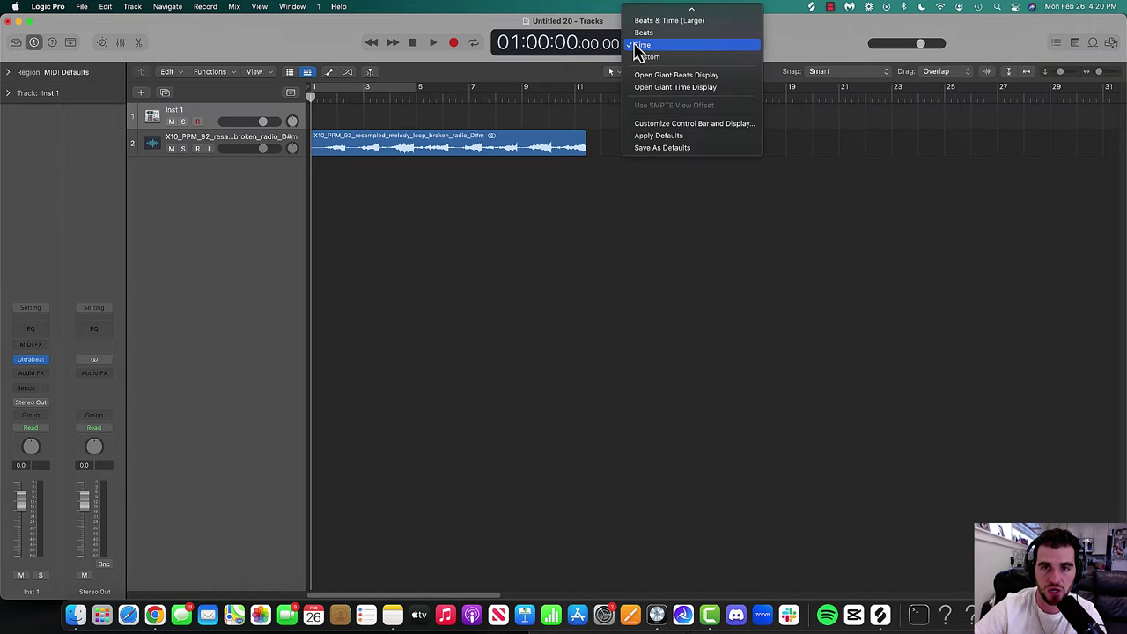
{"action": "left_click", "coordinate": [648, 14]}
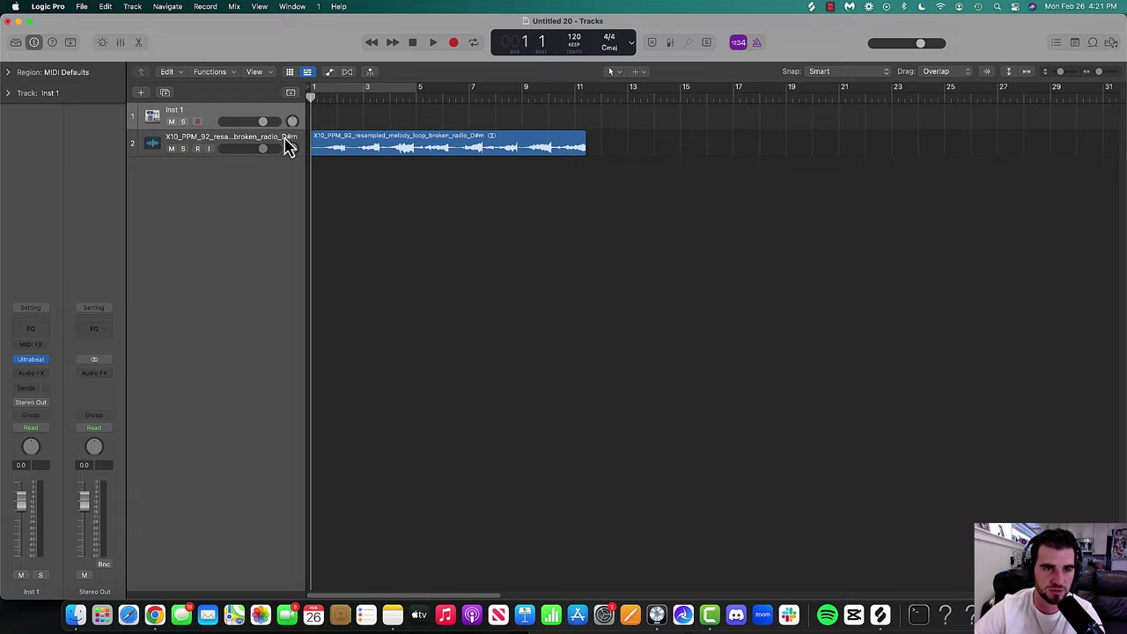
{"action": "left_click", "coordinate": [433, 151]}
{"action": "key", "text": "ctrl+Up"}
{"action": "left_click", "coordinate": [505, 499]}
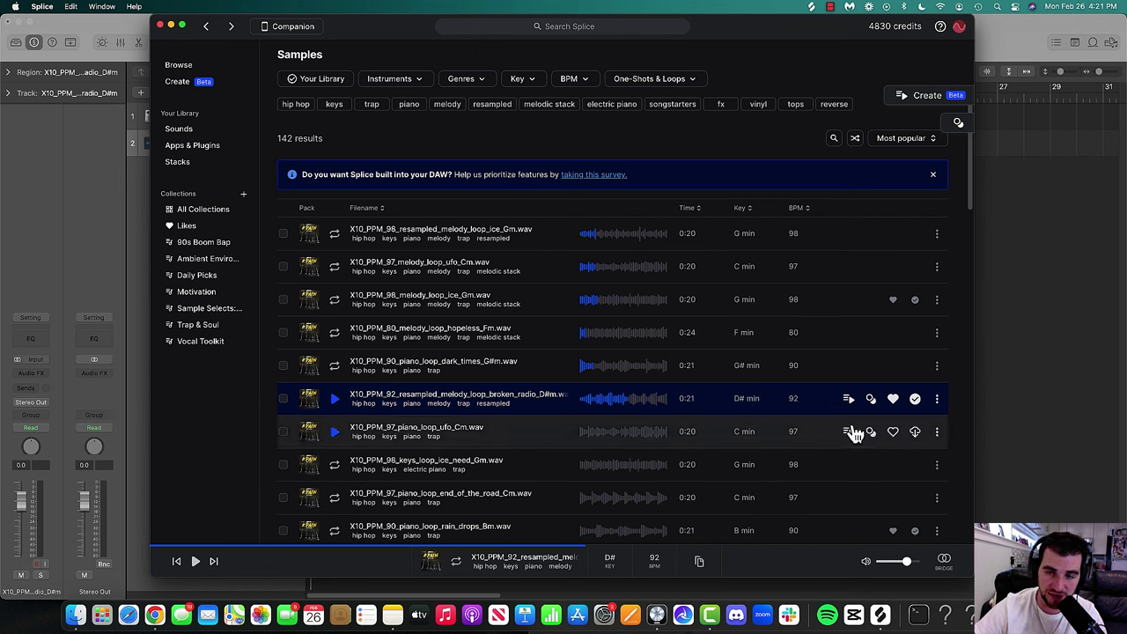
- List sounds similar to broken_radio and preview ten results, from a synth arp to the dhh2 keys loop
{"action": "left_click", "coordinate": [872, 401]}
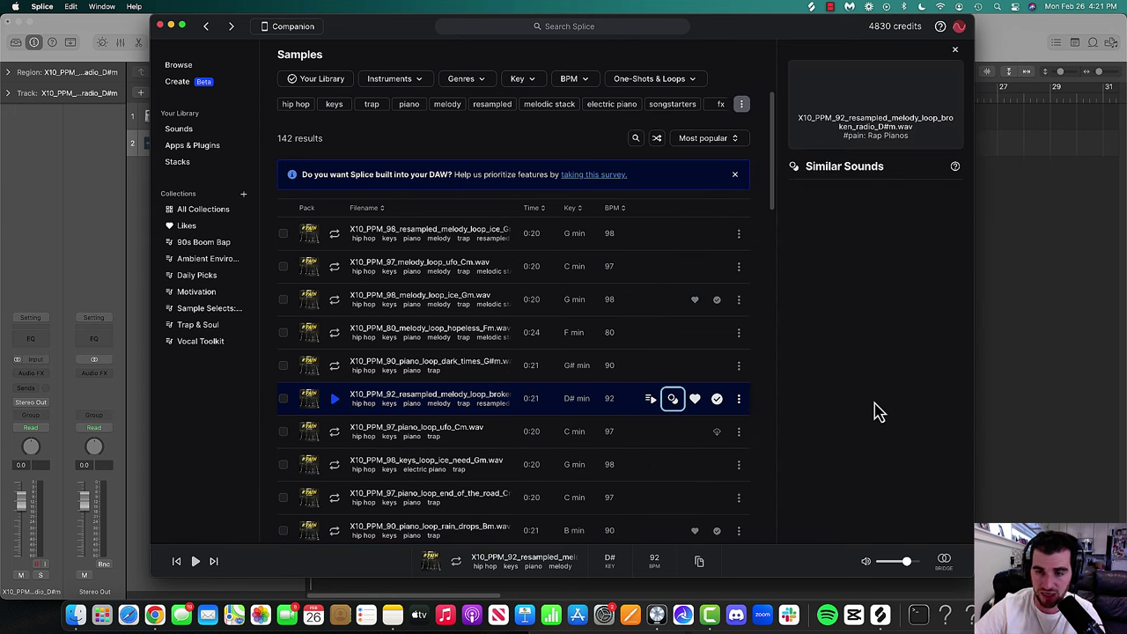
{"action": "left_click", "coordinate": [823, 197]}
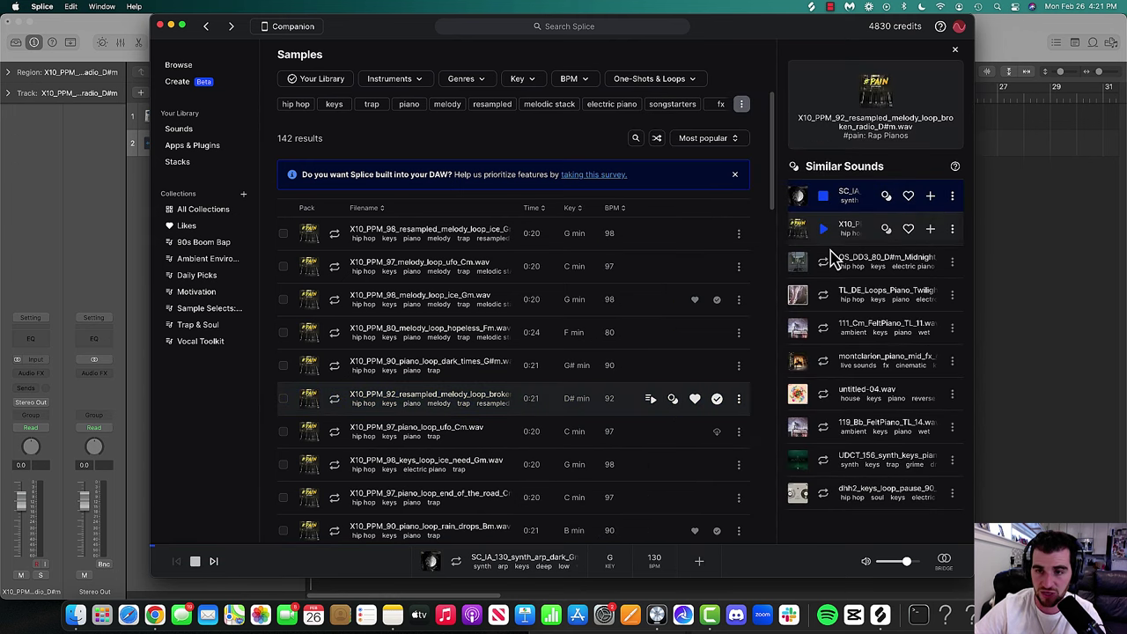
{"action": "left_click", "coordinate": [823, 232]}
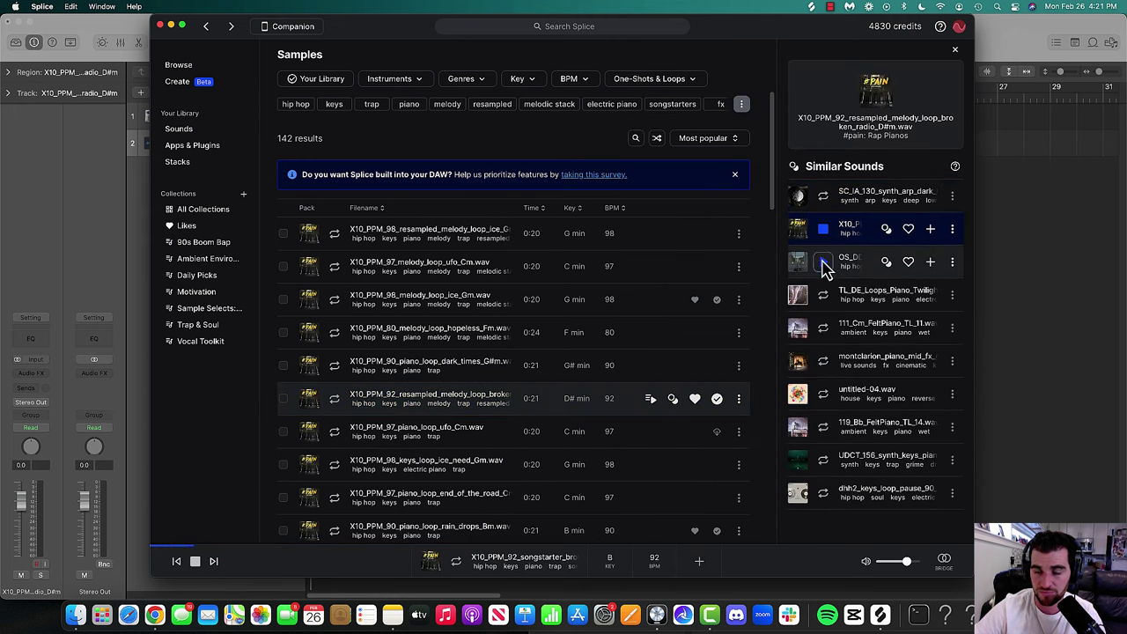
{"action": "left_click", "coordinate": [823, 263]}
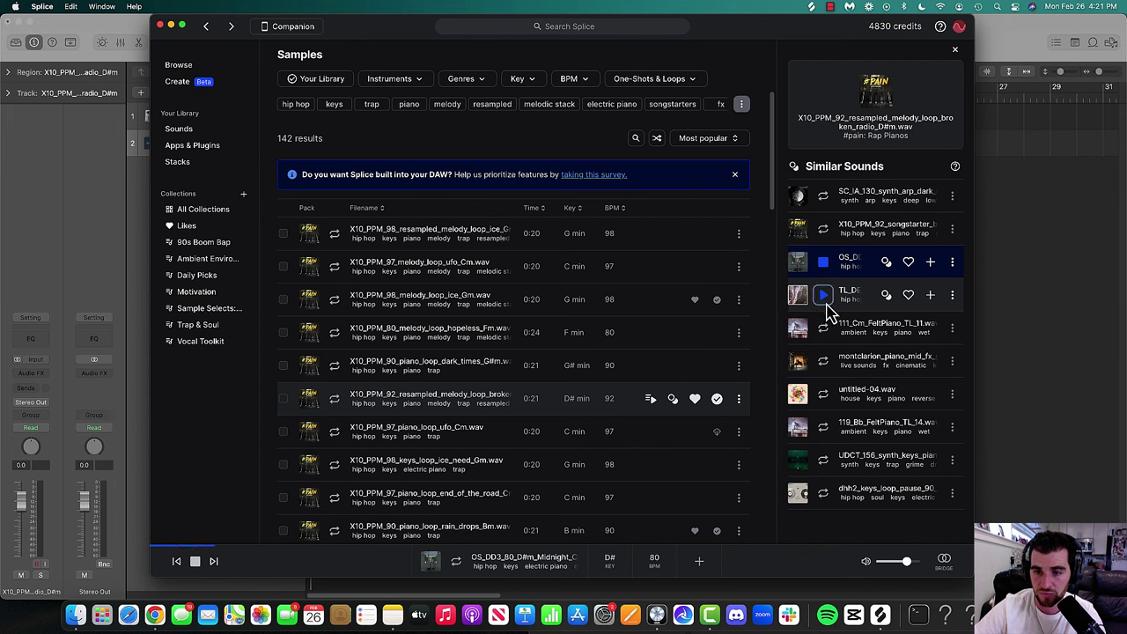
{"action": "left_click", "coordinate": [824, 297]}
{"action": "left_click", "coordinate": [824, 327]}
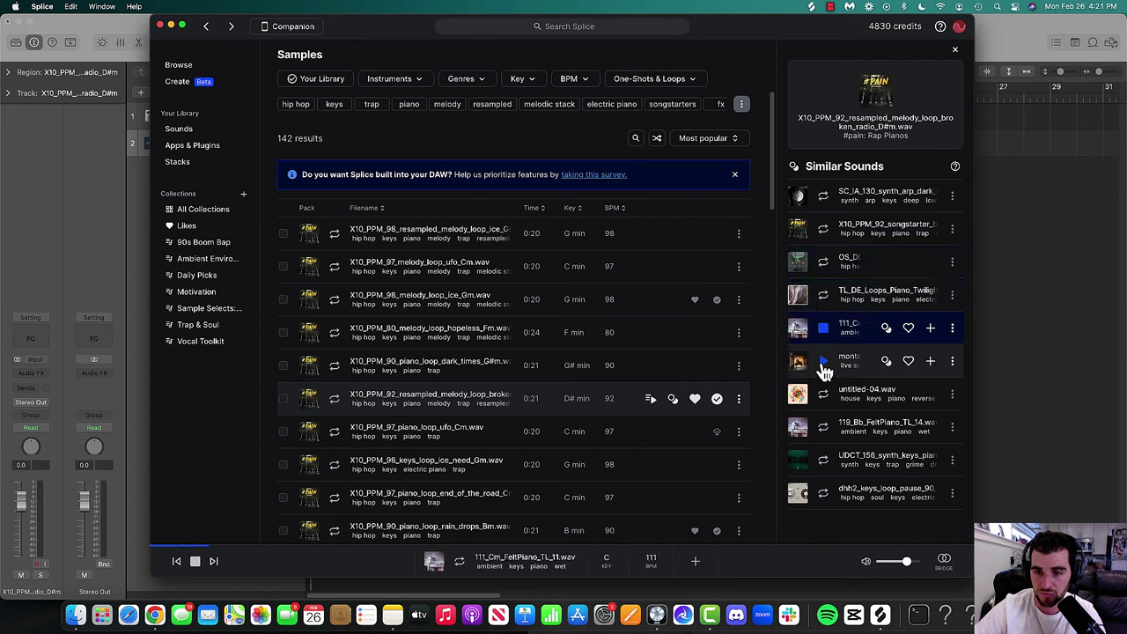
{"action": "left_click", "coordinate": [823, 361]}
{"action": "left_click", "coordinate": [820, 396]}
{"action": "left_click", "coordinate": [823, 429]}
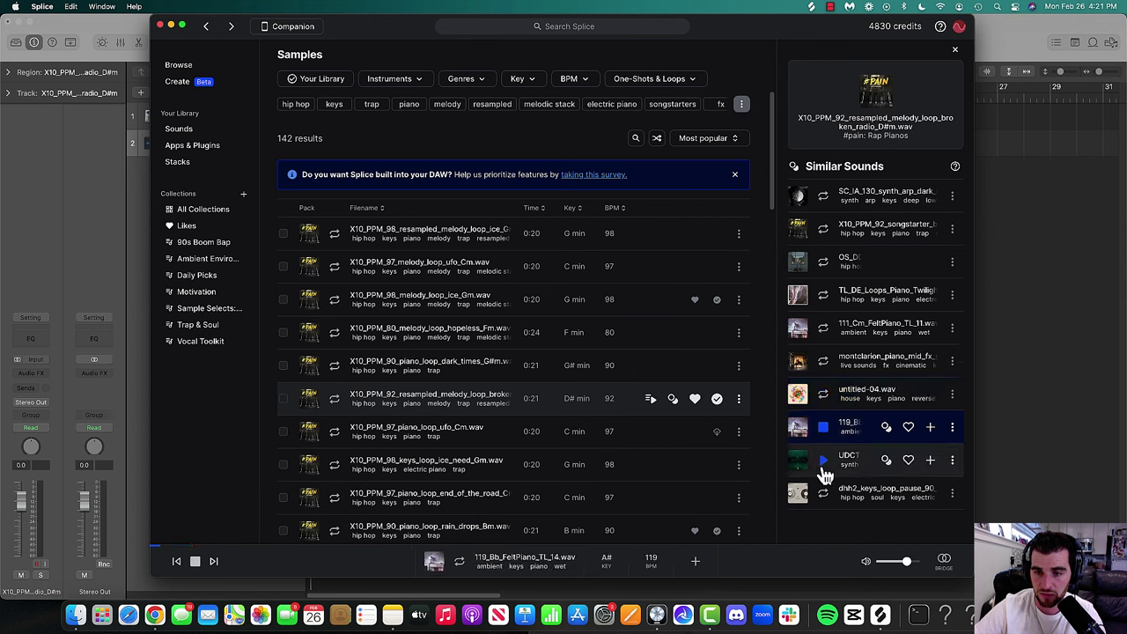
{"action": "left_click", "coordinate": [825, 465]}
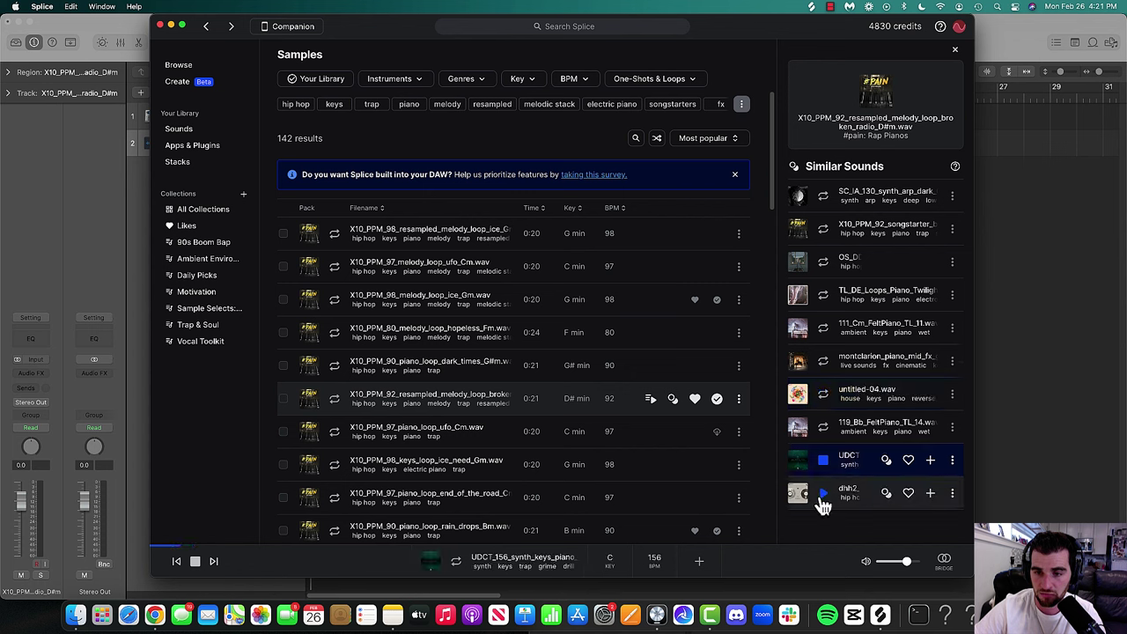
{"action": "left_click", "coordinate": [824, 493]}
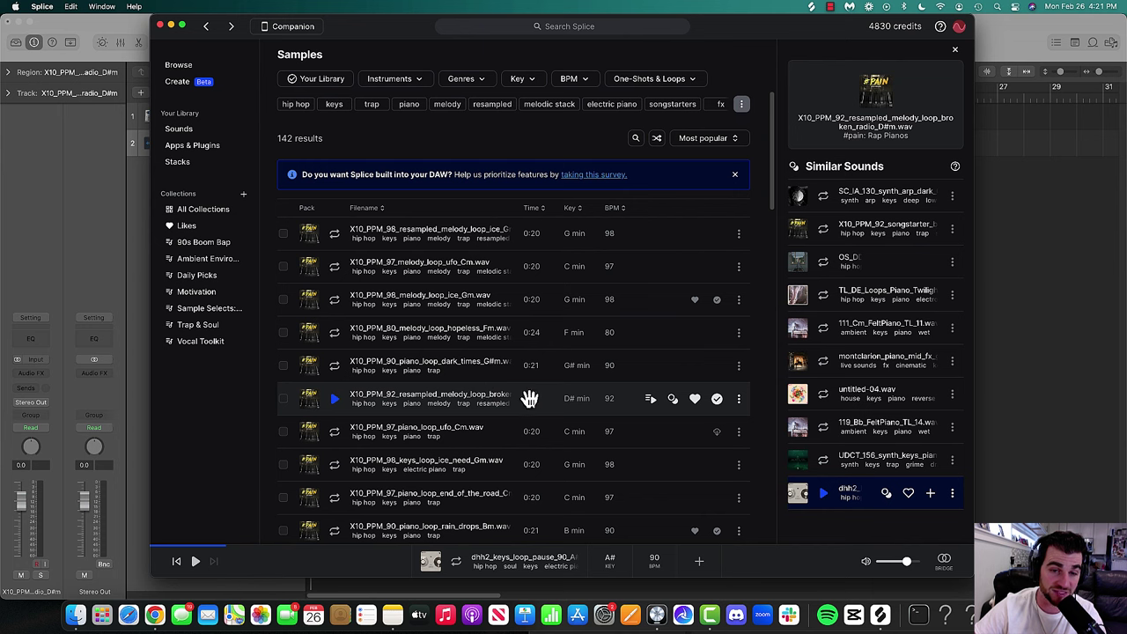
- Build a stack around the broken_radio loop and play it back
{"action": "left_click", "coordinate": [649, 405]}
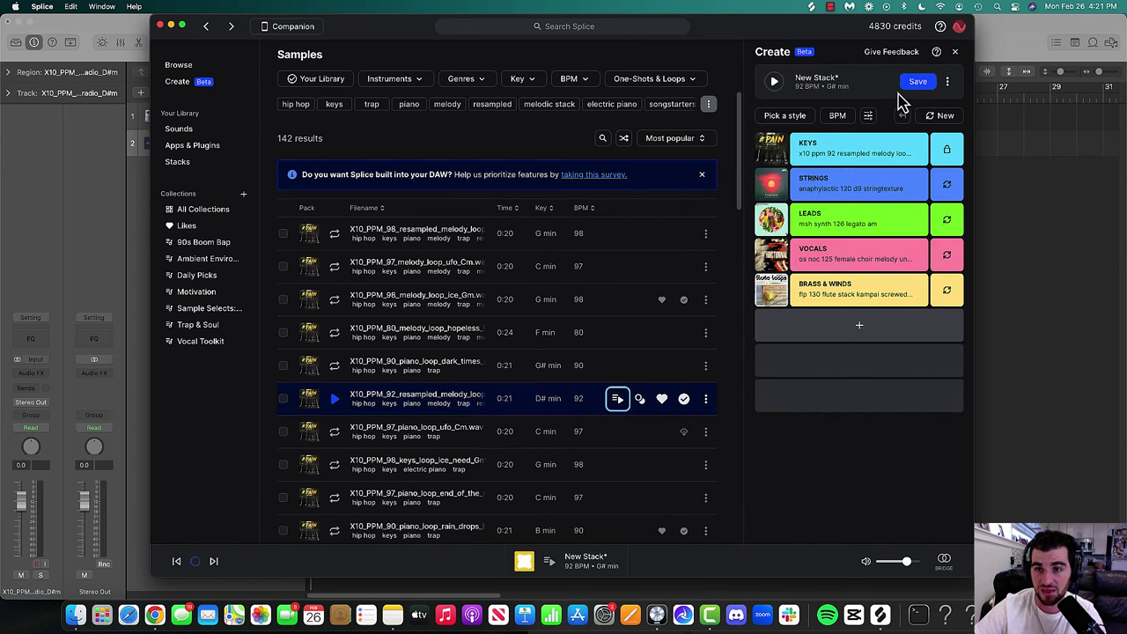
{"action": "left_click", "coordinate": [776, 88]}
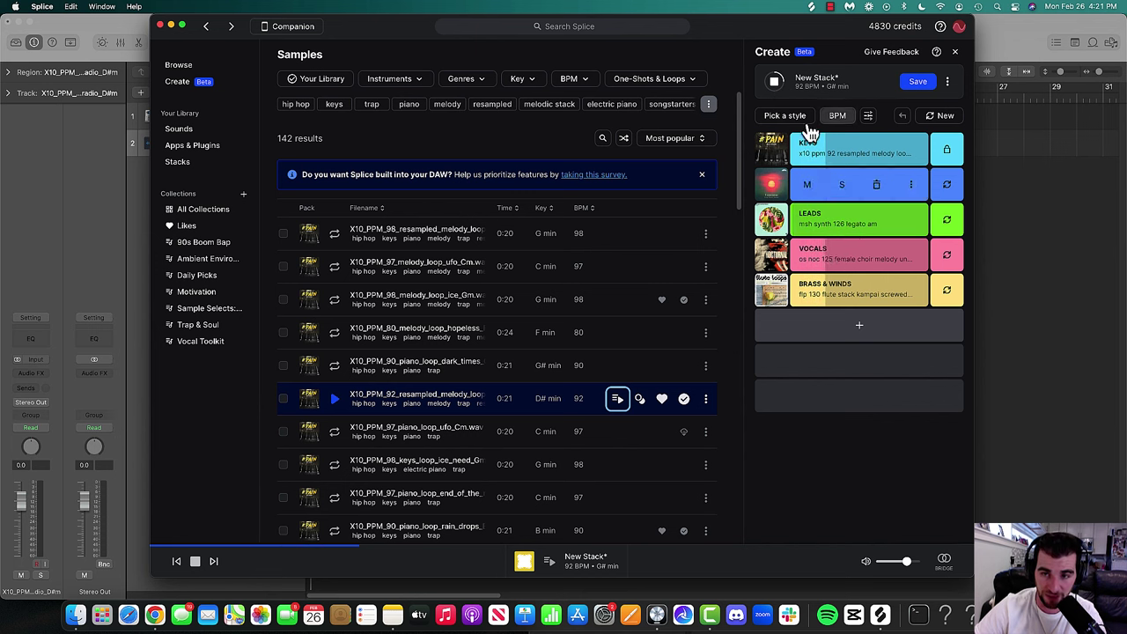
{"action": "left_click", "coordinate": [772, 86]}
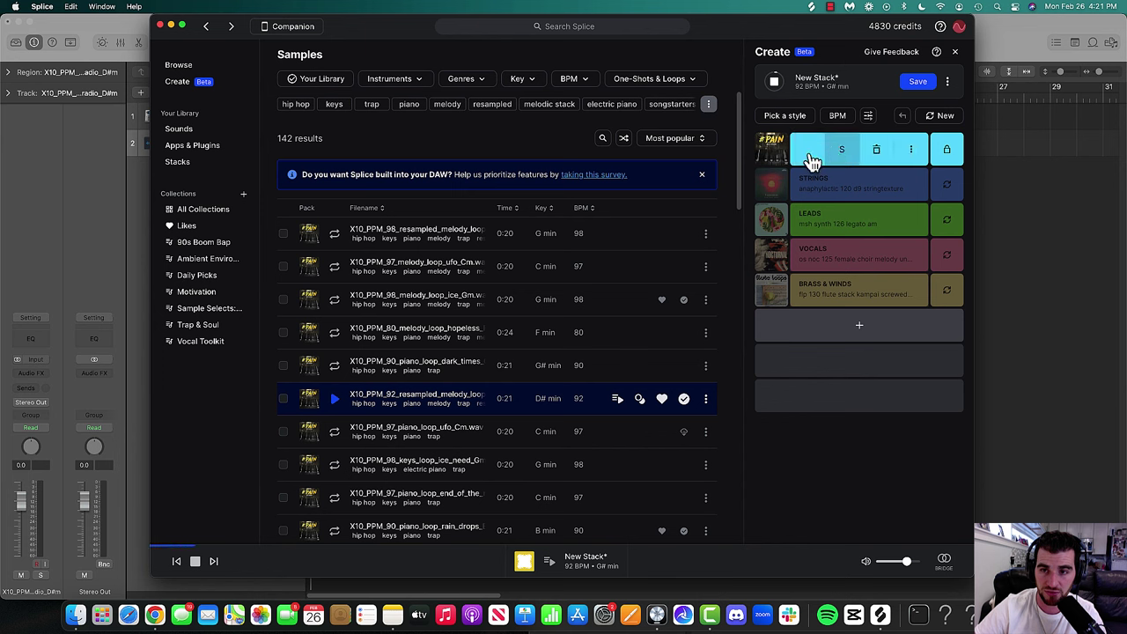
{"action": "key", "text": "space"}
- Solo the Strings, Leads and Brass & Winds layers in turn, then unsolo to hear all five
{"action": "left_click", "coordinate": [844, 186]}
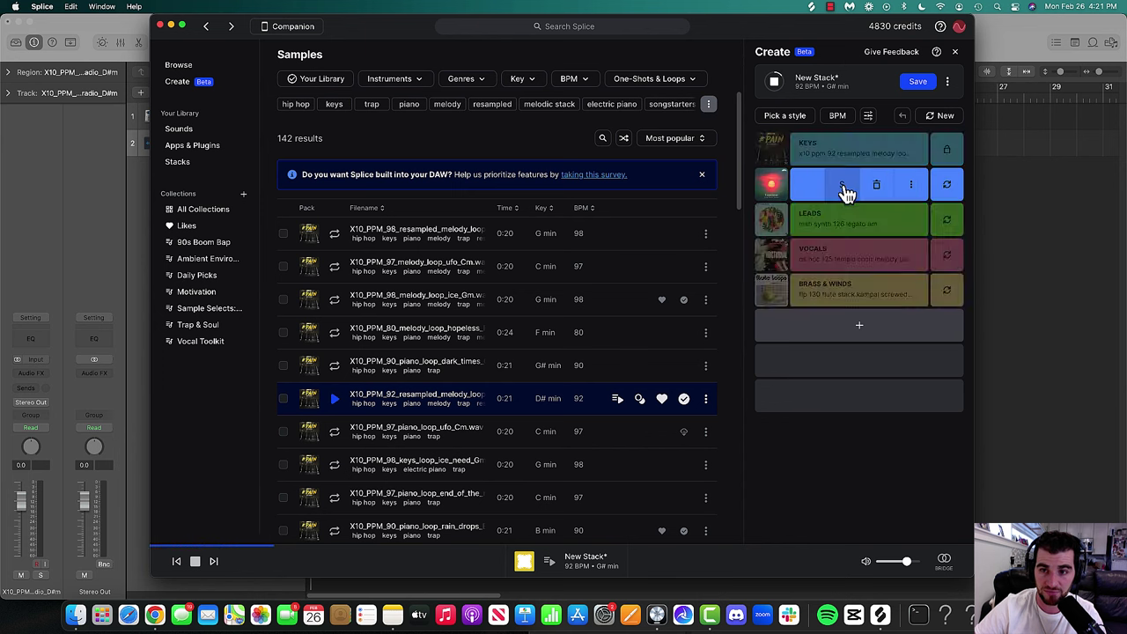
{"action": "left_click", "coordinate": [844, 187]}
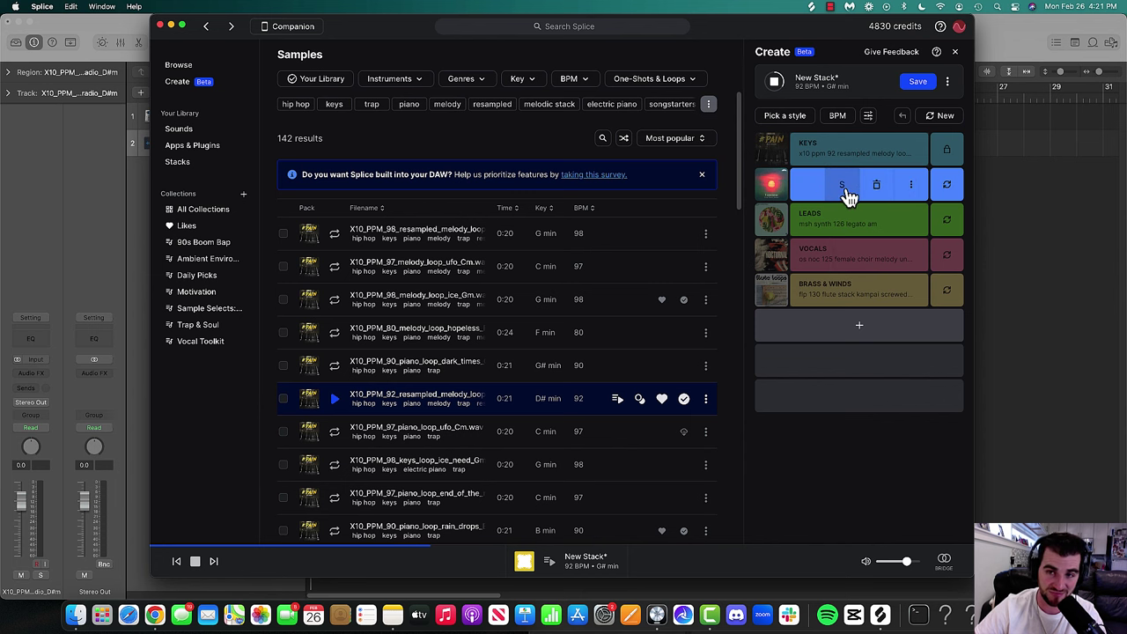
{"action": "left_click", "coordinate": [846, 190]}
{"action": "left_click", "coordinate": [842, 222]}
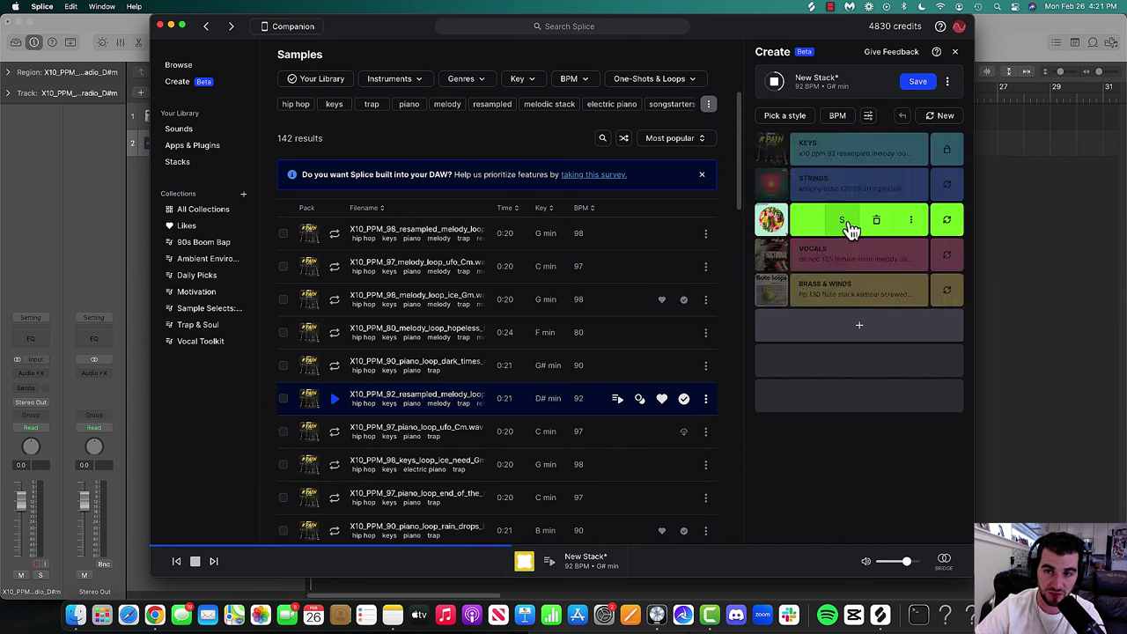
{"action": "left_click", "coordinate": [846, 227]}
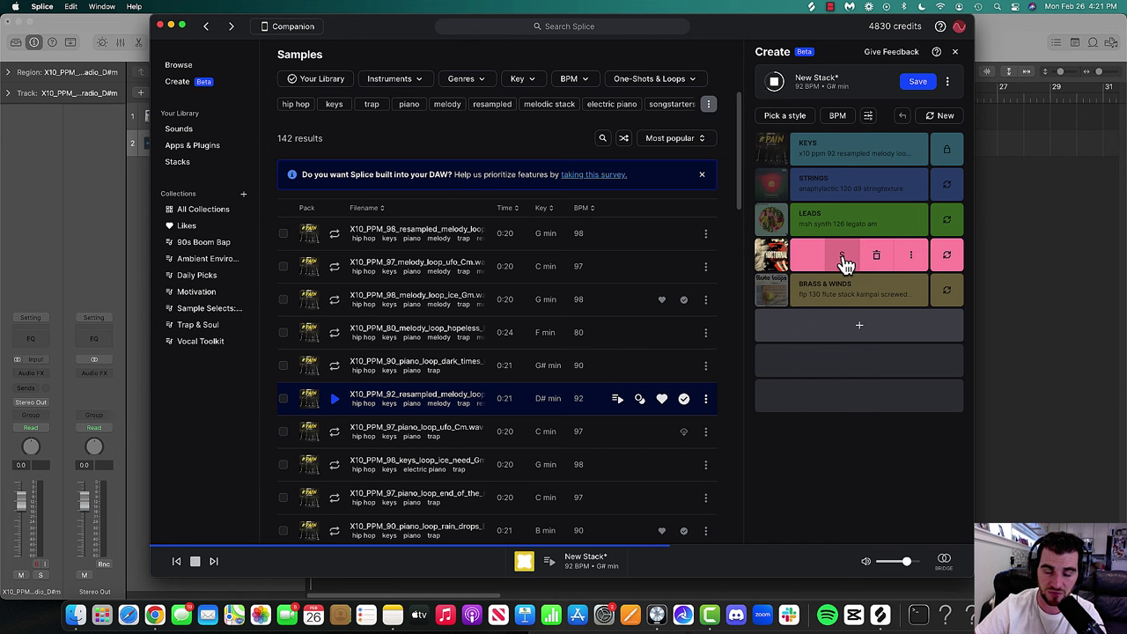
{"action": "left_click", "coordinate": [842, 299]}
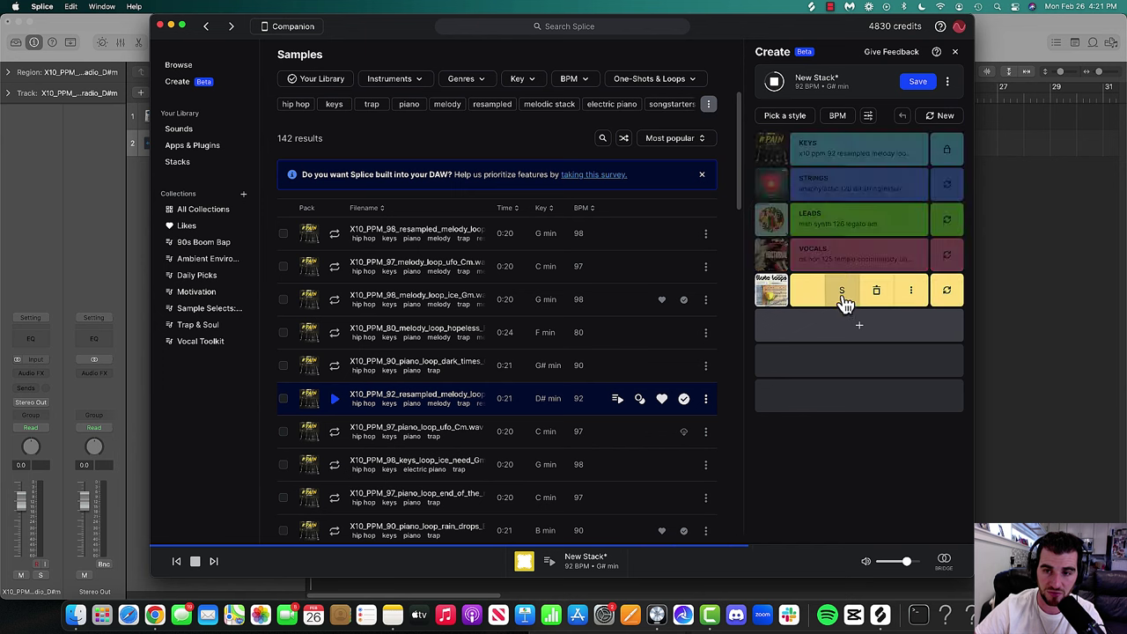
{"action": "left_click", "coordinate": [843, 300]}
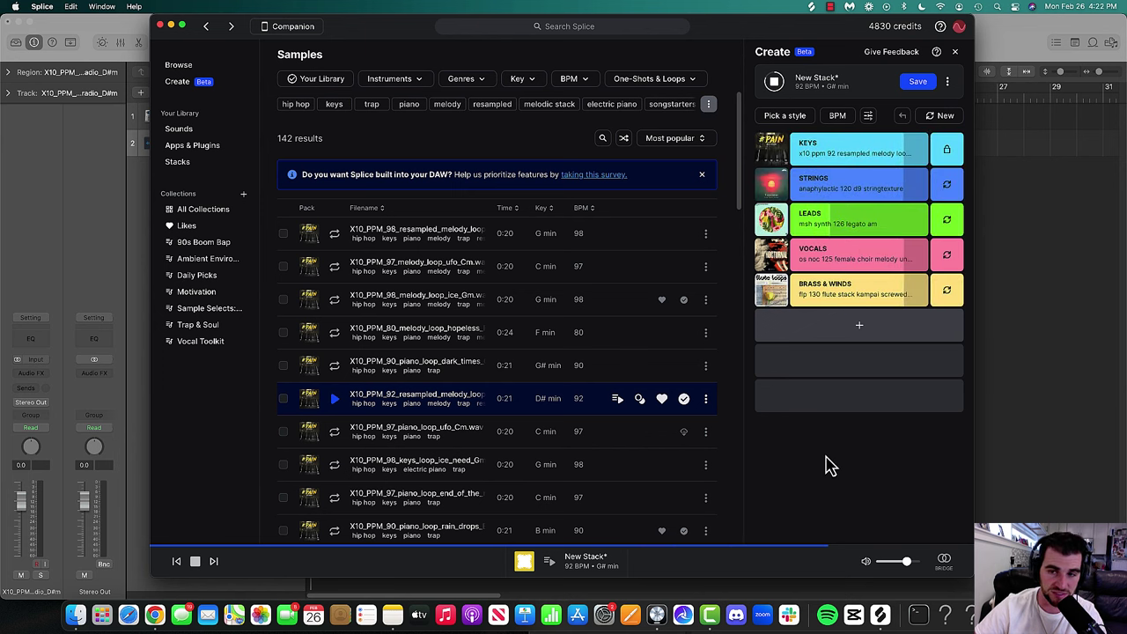
{"action": "left_click", "coordinate": [863, 326]}
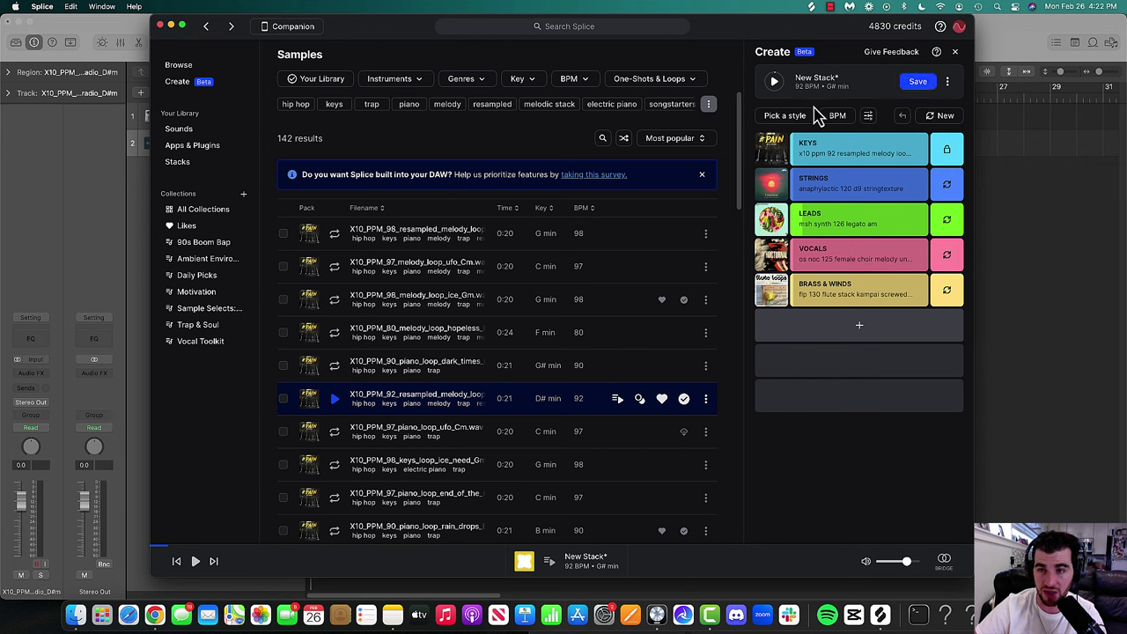
{"action": "left_click", "coordinate": [950, 83]}
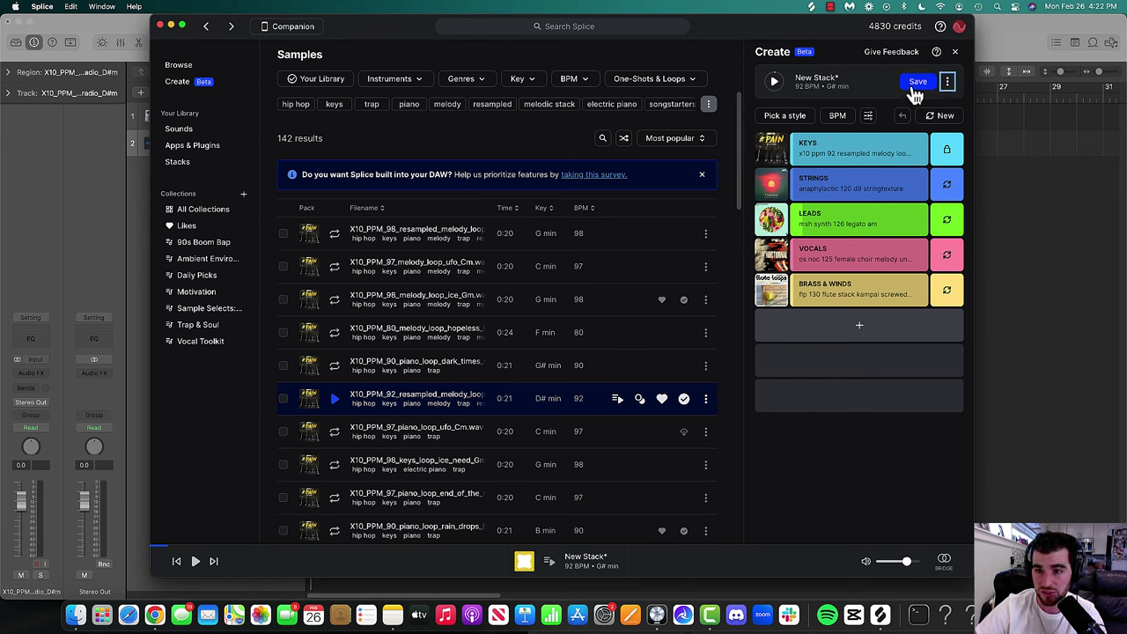
- Save the stack under the name 'Emotional Piano G#m'
{"action": "left_click", "coordinate": [917, 84]}
{"action": "key", "text": "super+a"}
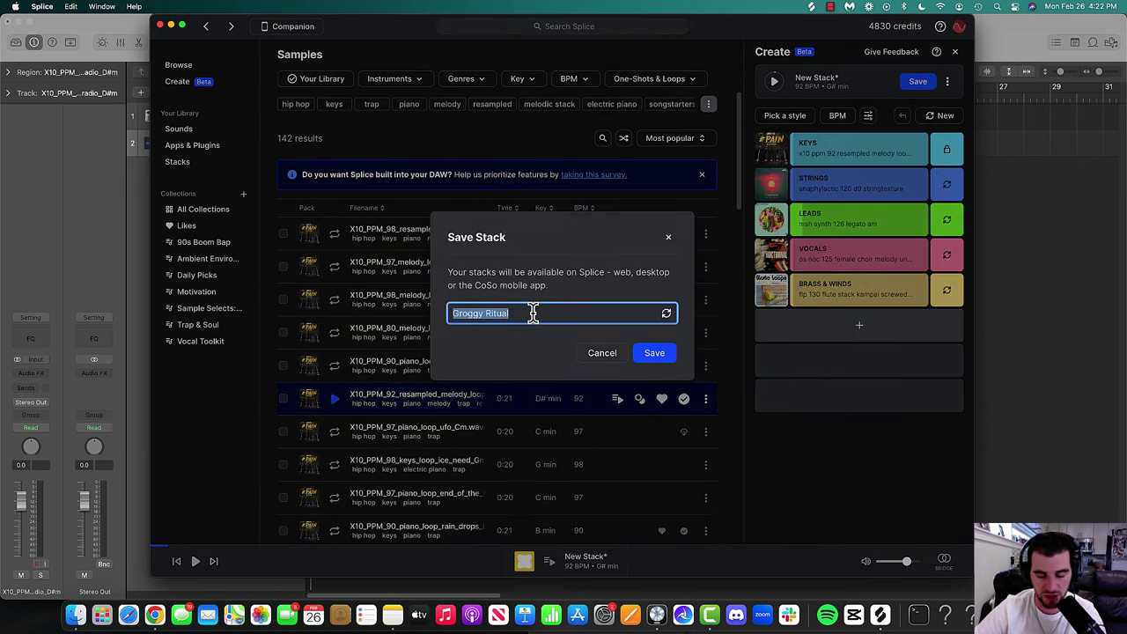
{"action": "type", "text": "E"}
{"action": "key", "text": "BackSpace"}
{"action": "type", "text": "Emotional Piano"}
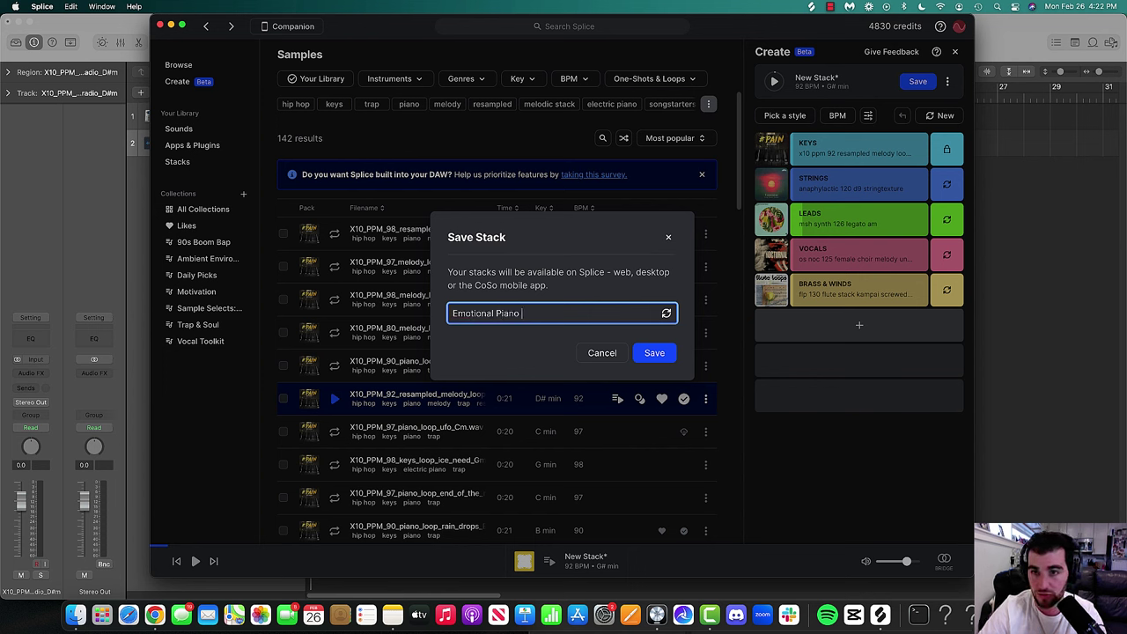
{"action": "type", "text": " G#m"}
{"action": "key", "text": "Return"}
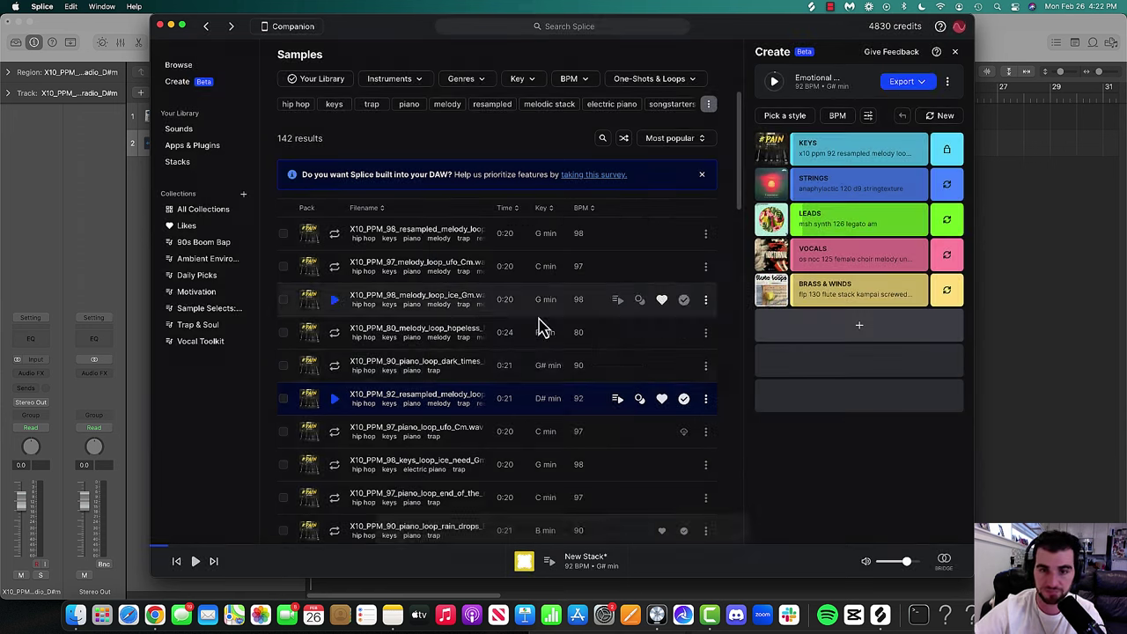
- Export the stack as stems for 4 credits and open the Downloads folder in Finder
{"action": "left_click", "coordinate": [925, 88]}
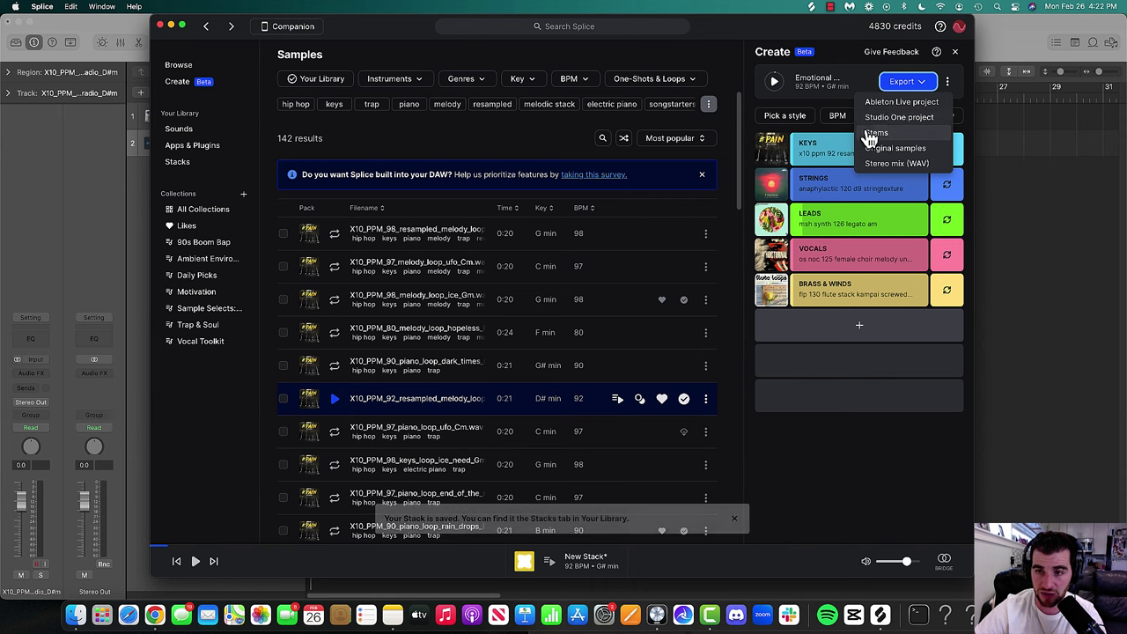
{"action": "left_click", "coordinate": [886, 134]}
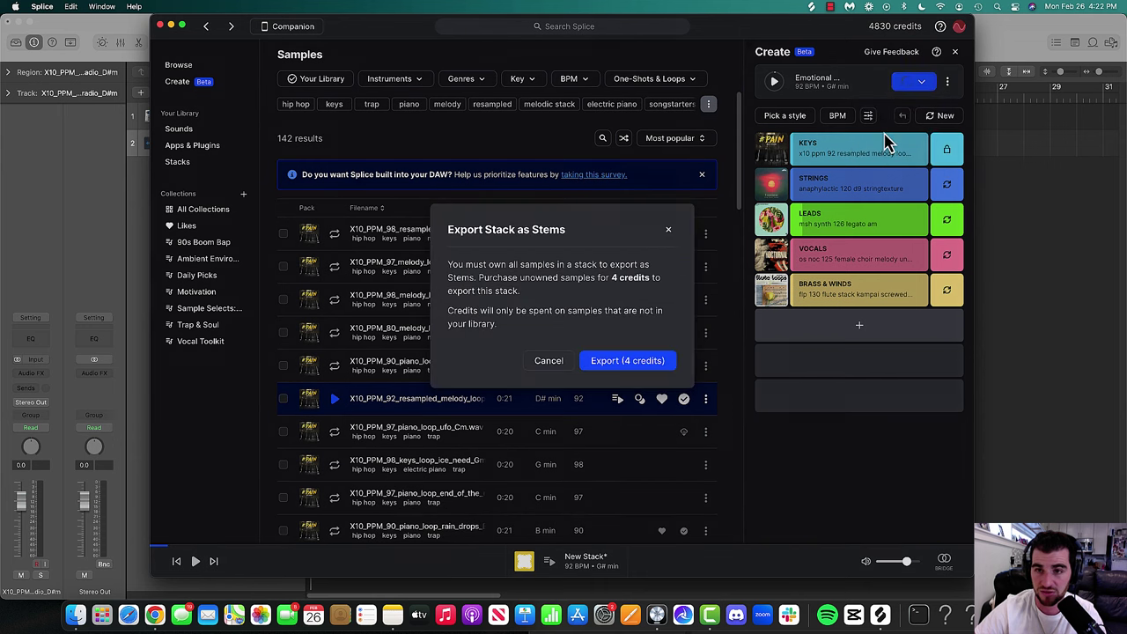
{"action": "left_click", "coordinate": [619, 369]}
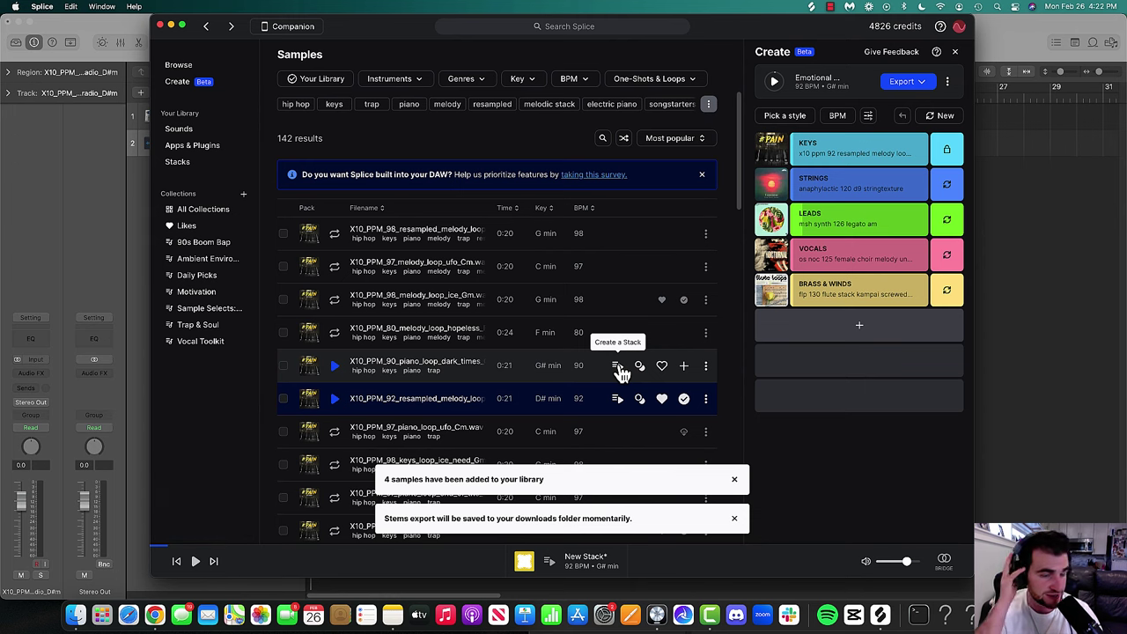
{"action": "left_click", "coordinate": [76, 615]}
- Unzip the stems and drag all five WAVs into Logic, each on its own new track
{"action": "double_click", "coordinate": [379, 150]}
{"action": "double_click", "coordinate": [379, 146]}
{"action": "left_click_drag", "start_coordinate": [387, 268], "coordinate": [368, 148]}
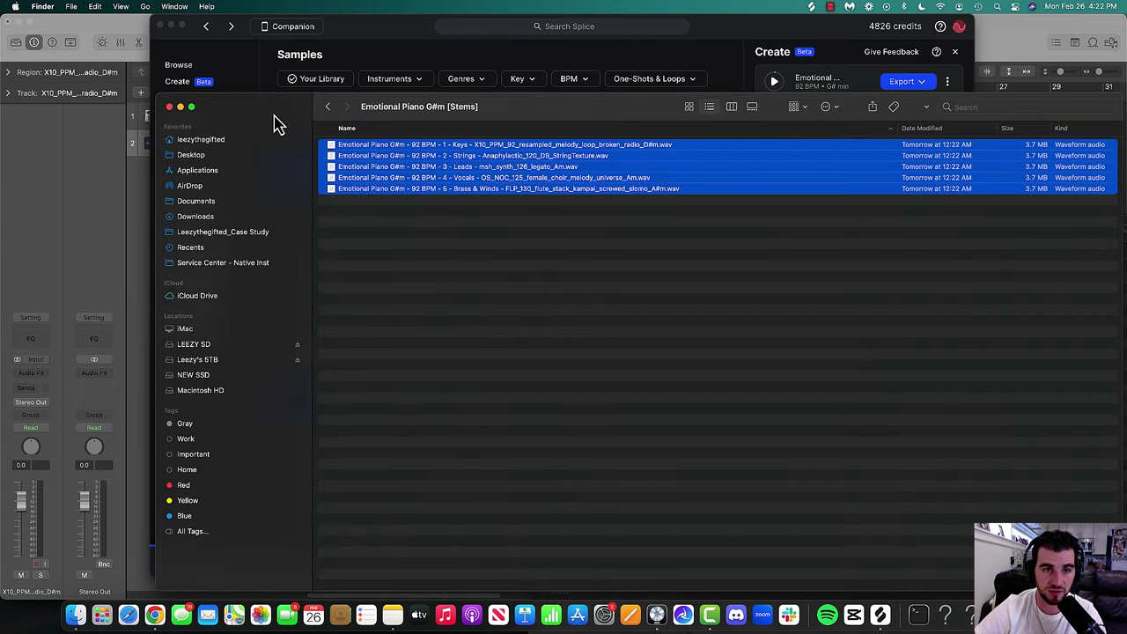
{"action": "left_click_drag", "start_coordinate": [278, 123], "coordinate": [461, 130]}
{"action": "left_click", "coordinate": [173, 26]}
{"action": "left_click_drag", "start_coordinate": [580, 208], "coordinate": [321, 275]}
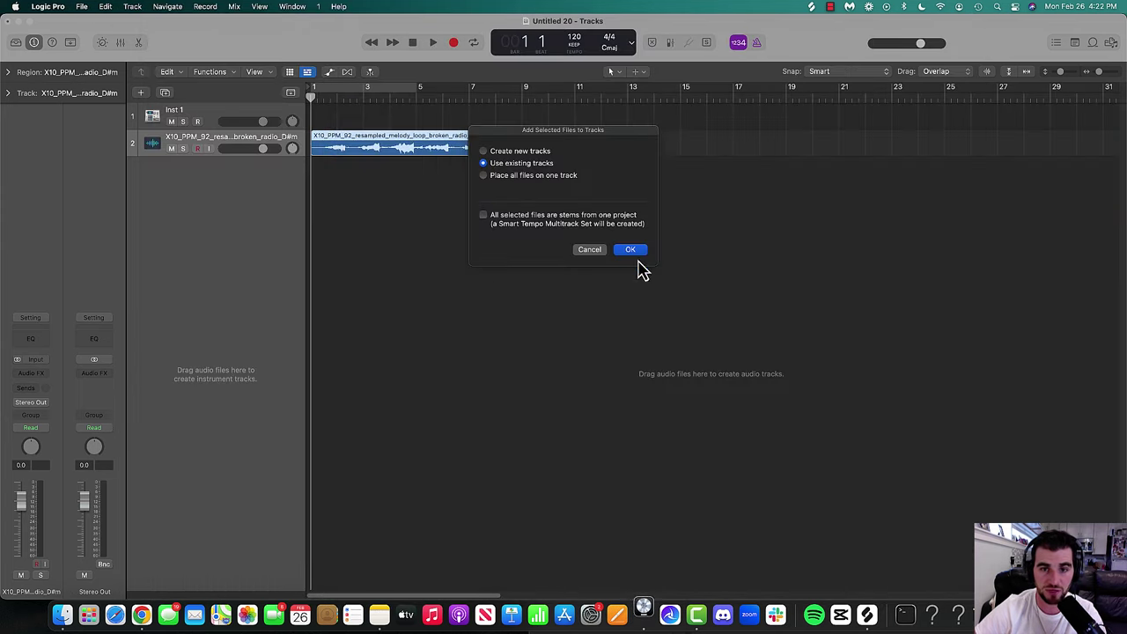
{"action": "left_click", "coordinate": [532, 153]}
{"action": "key", "text": "Return"}
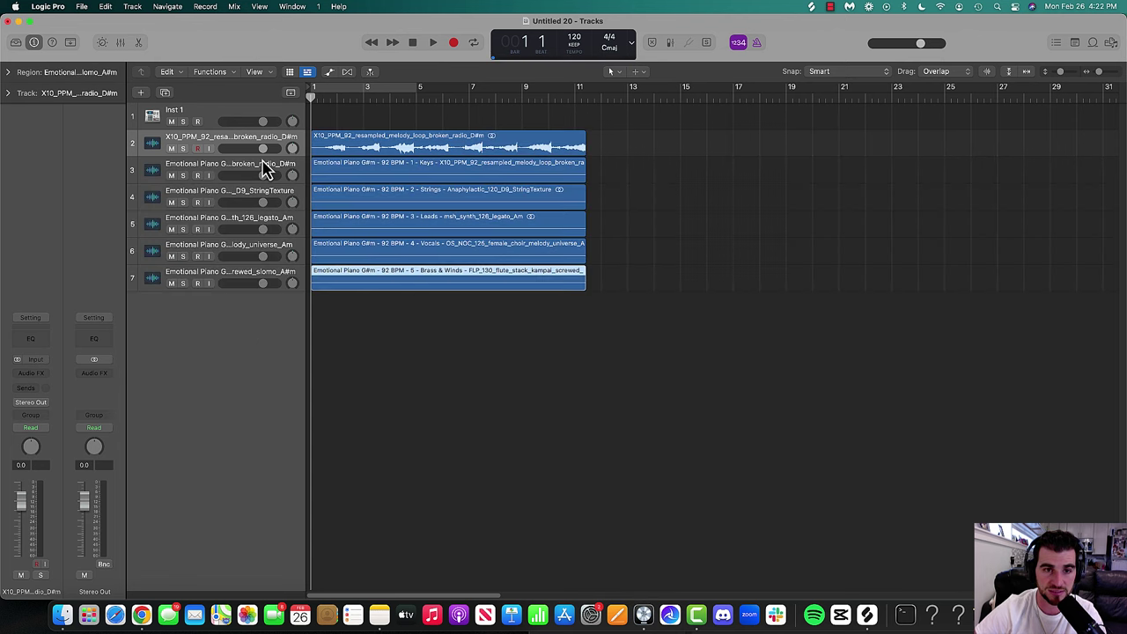
- Delete the original X10 melody track, play the stems, then mute tracks 2–6
{"action": "left_click", "coordinate": [278, 146]}
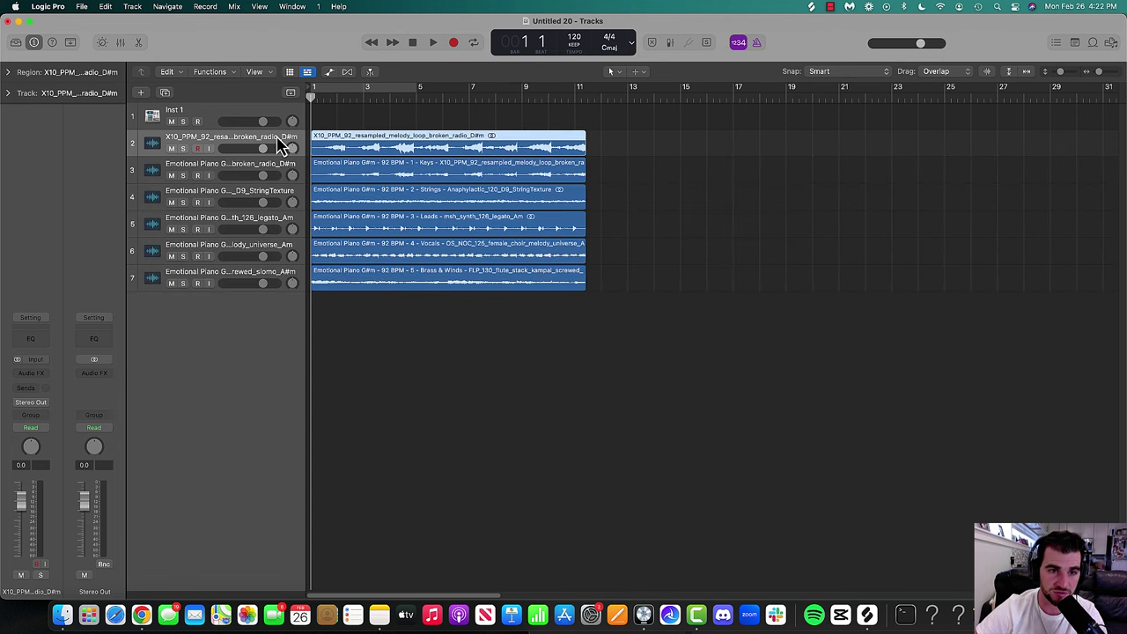
{"action": "key", "text": "Delete"}
{"action": "key", "text": "super+BackSpace"}
{"action": "key", "text": "space"}
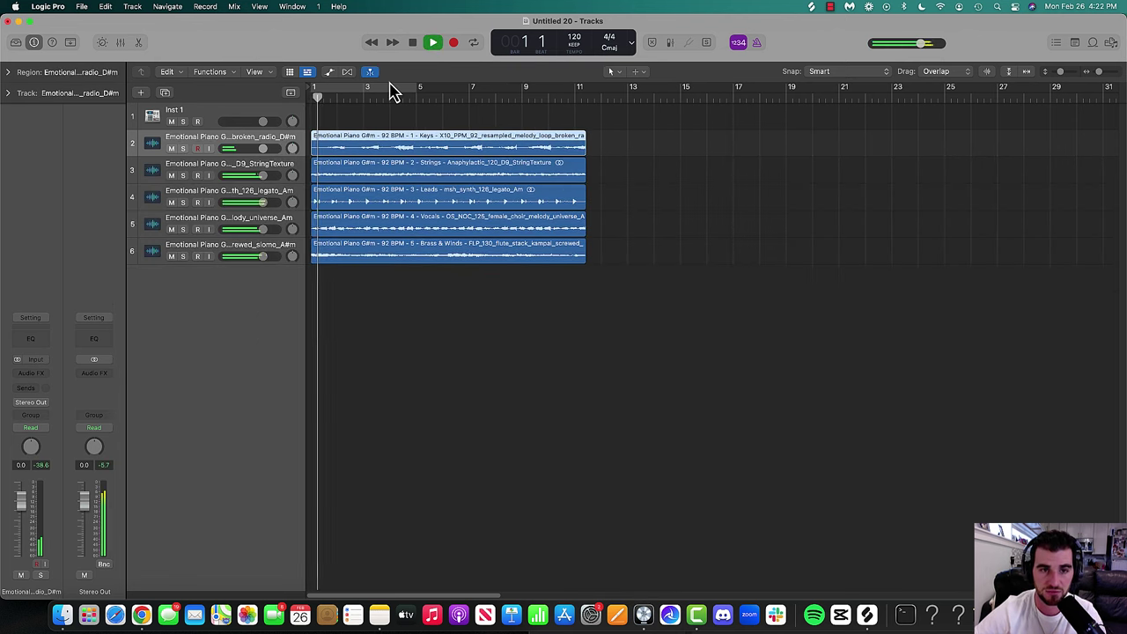
{"action": "key", "text": "space"}
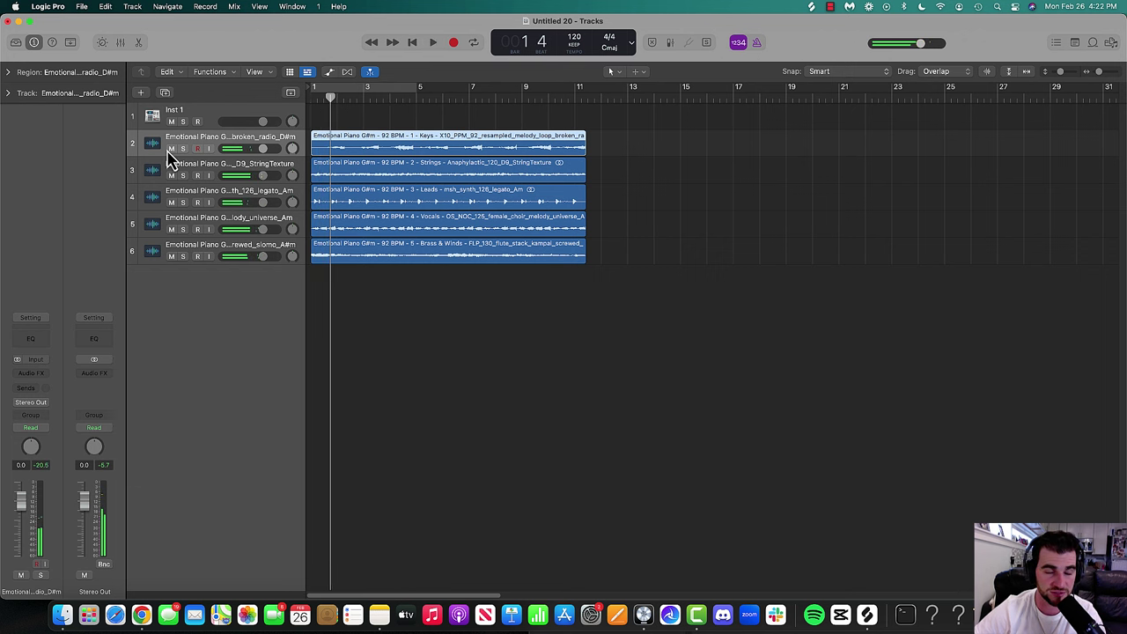
{"action": "left_click_drag", "start_coordinate": [171, 148], "coordinate": [262, 282]}
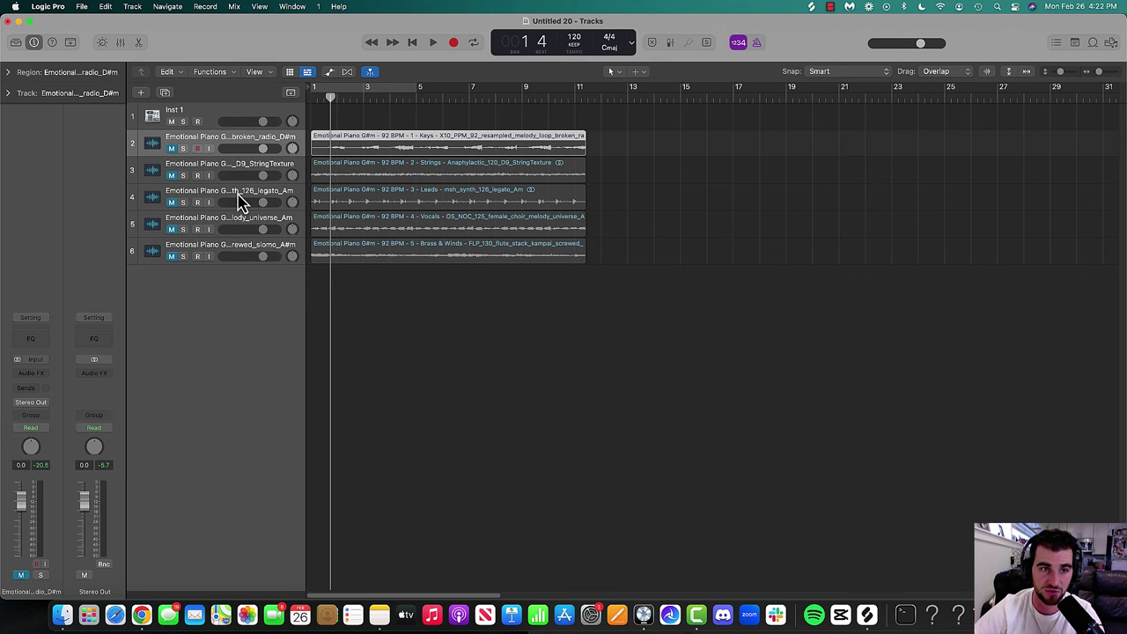
{"action": "left_click", "coordinate": [868, 614]}
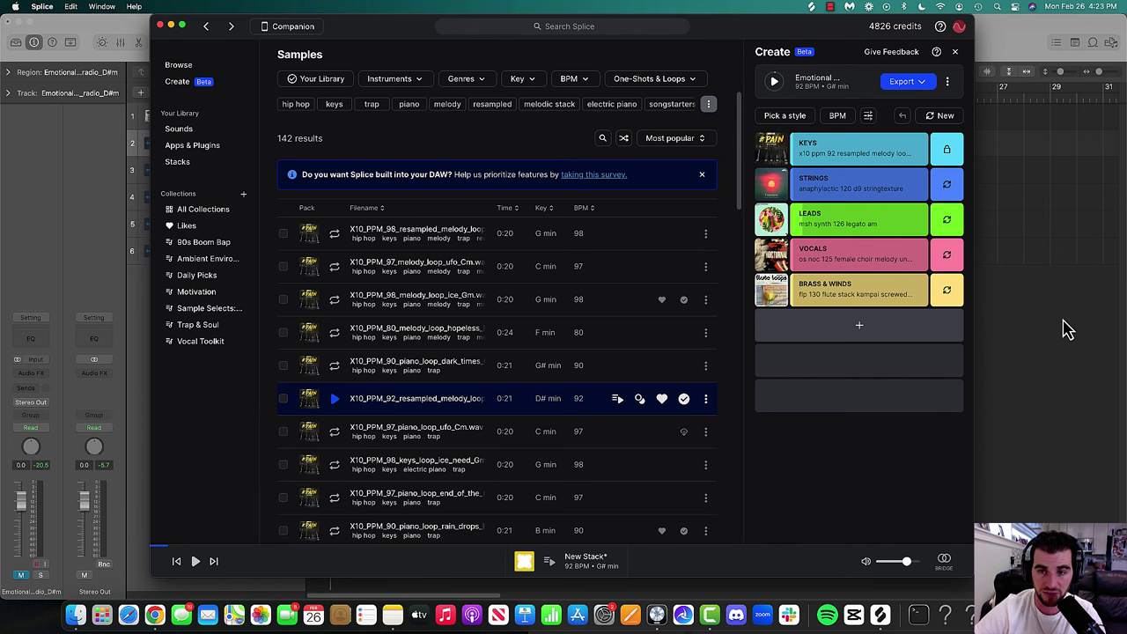
- Open the + layer slot in Splice's Create panel, then bring the Logic Pro project forward
{"action": "left_click", "coordinate": [832, 333]}
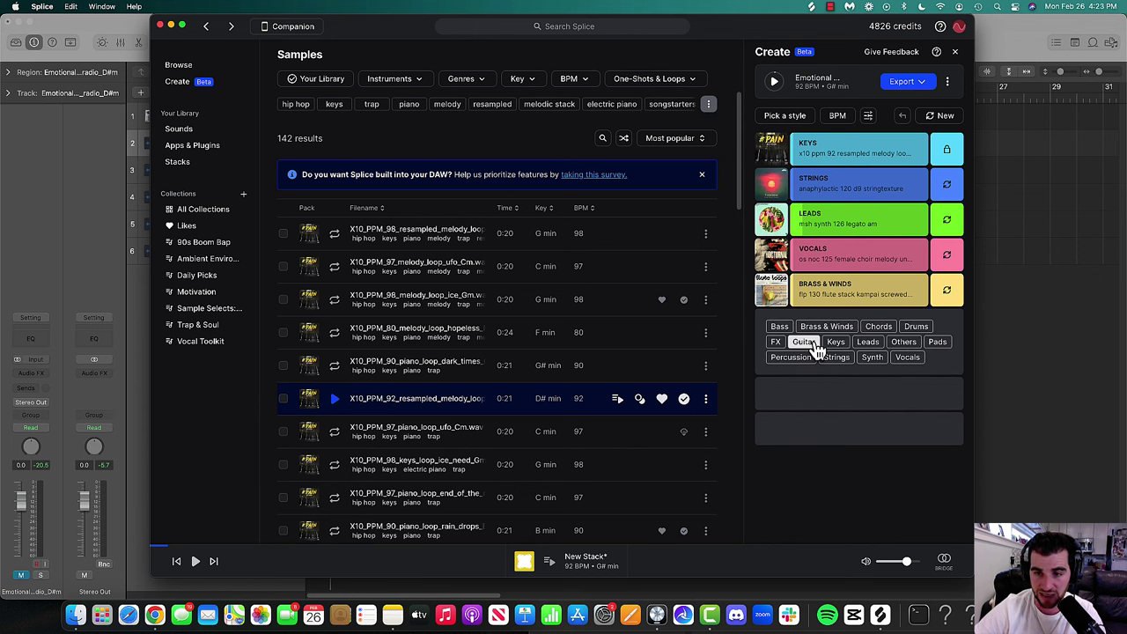
{"action": "left_click", "coordinate": [1091, 360]}
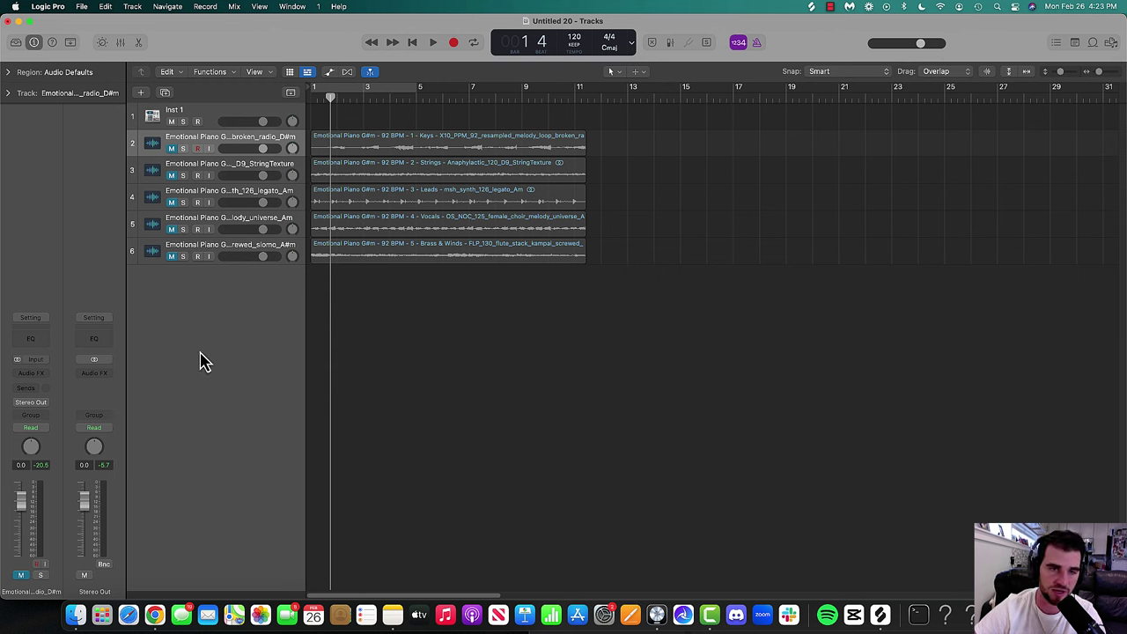
- Create software instrument track Inst 2 using AU Instruments > Output > Arcade
{"action": "left_click", "coordinate": [142, 92]}
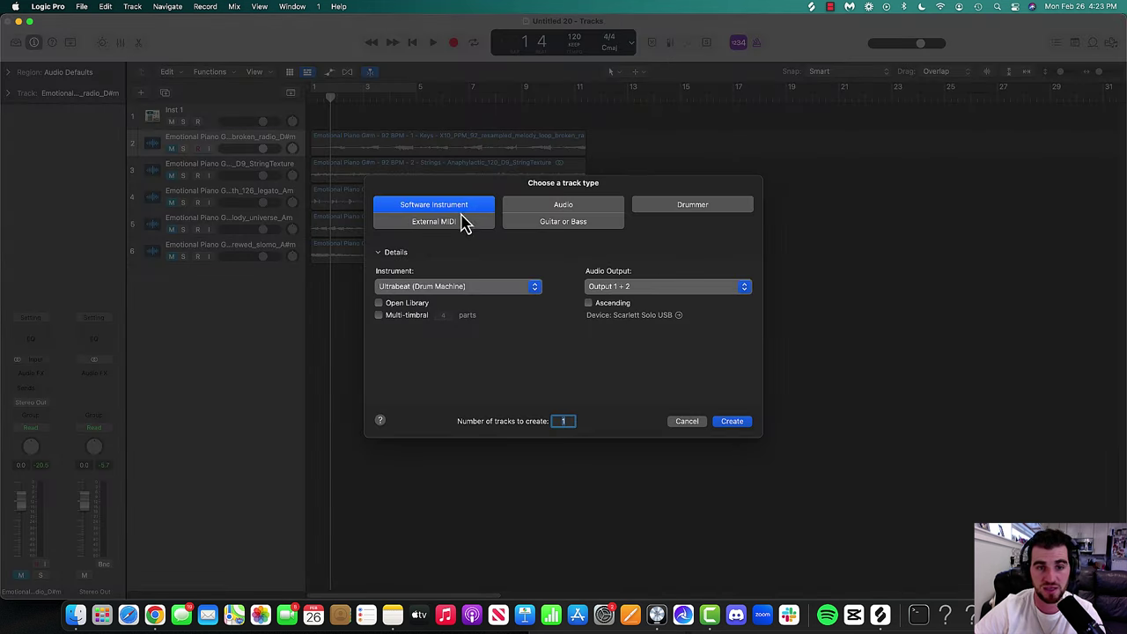
{"action": "left_click", "coordinate": [480, 289]}
{"action": "mouse_move", "coordinate": [466, 575]}
{"action": "mouse_move", "coordinate": [564, 503]}
{"action": "left_click", "coordinate": [674, 508]}
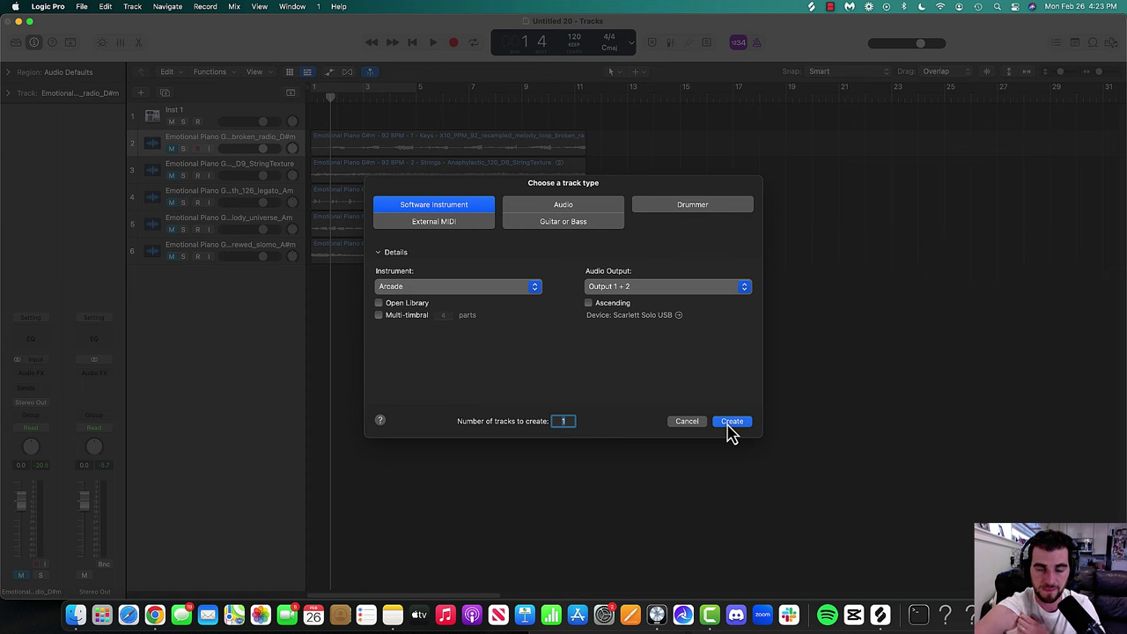
{"action": "left_click", "coordinate": [684, 422]}
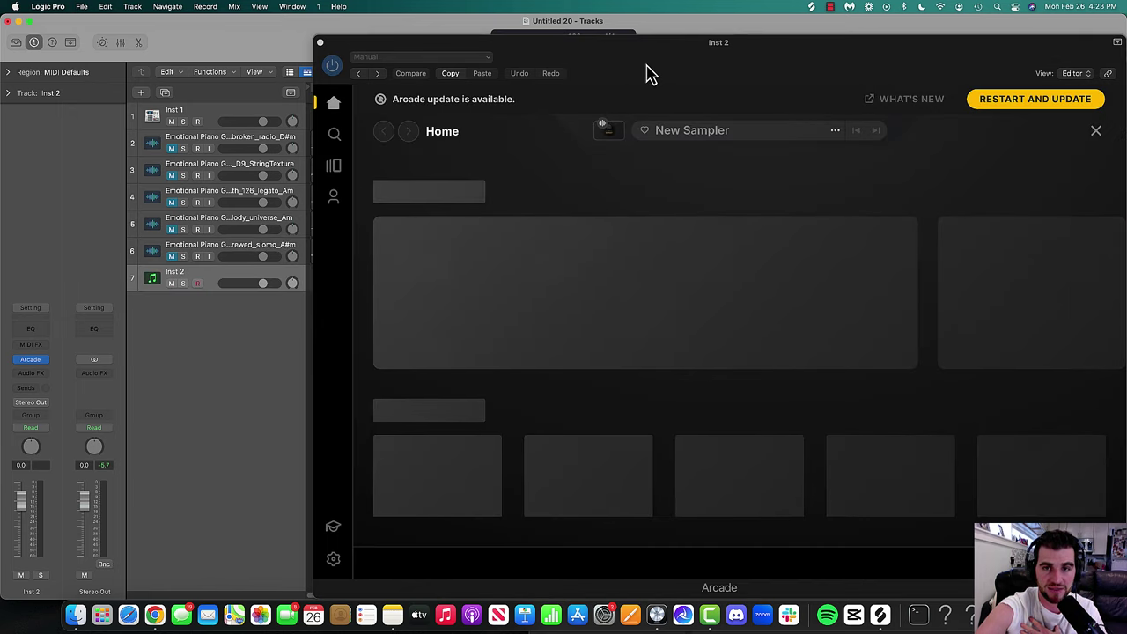
- Open the Honey line from Arcade's Lines catalogue and scroll to its 51 samplers
{"action": "left_click_drag", "start_coordinate": [648, 43], "coordinate": [496, 23]}
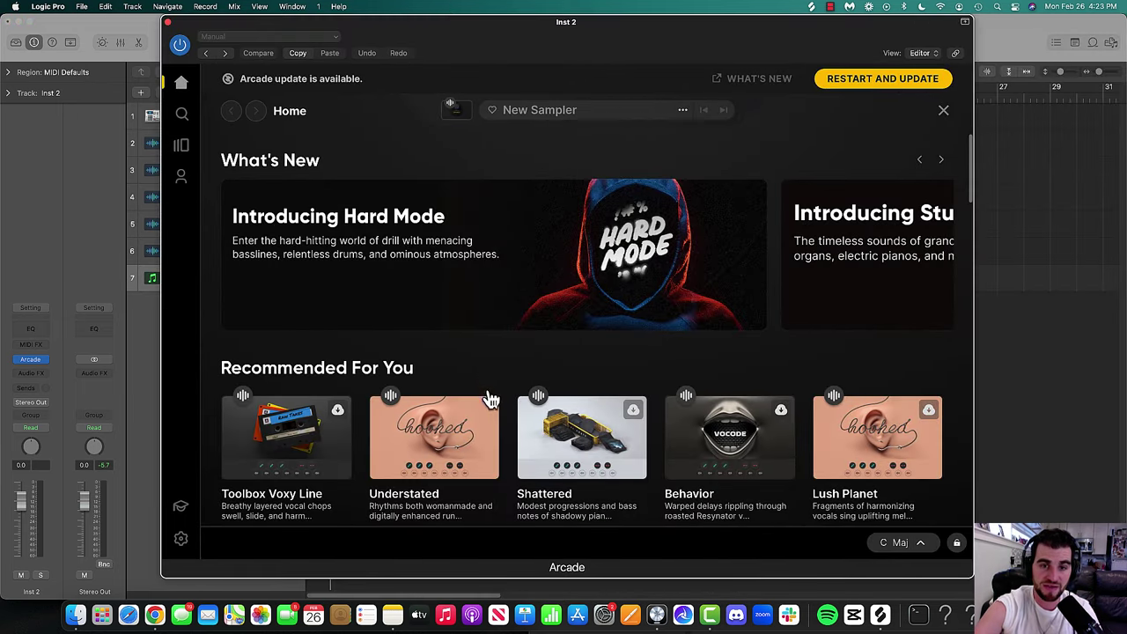
{"action": "left_click", "coordinate": [187, 148]}
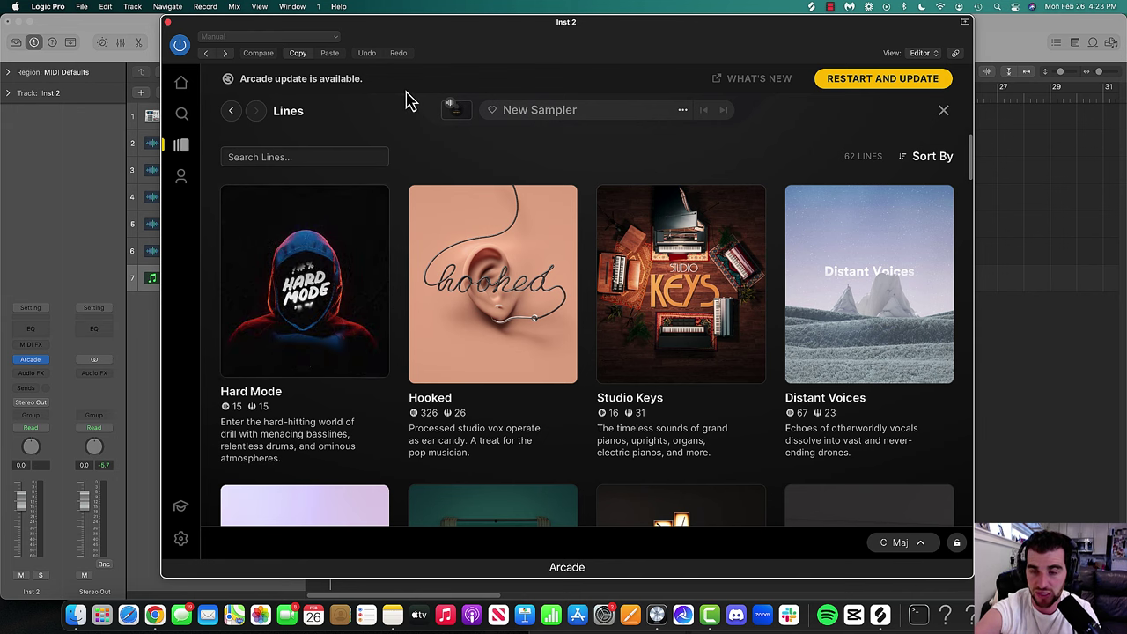
{"action": "mouse_move", "coordinate": [681, 284]}
{"action": "scroll", "coordinate": [685, 290], "scroll_direction": "down", "scroll_amount": 3}
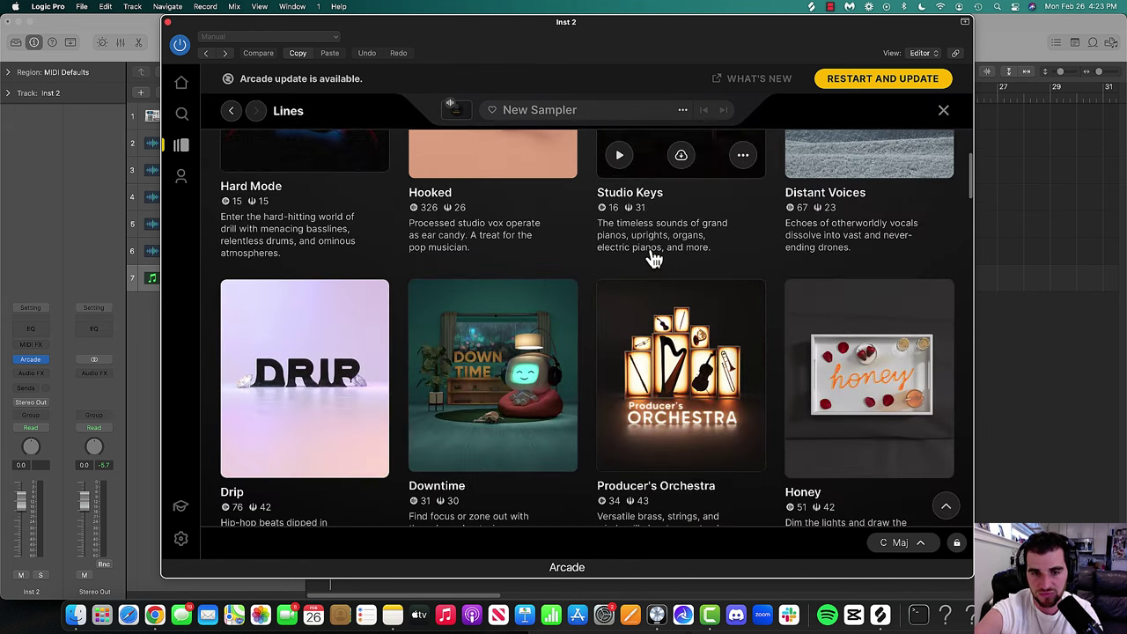
{"action": "scroll", "coordinate": [654, 257], "scroll_direction": "up", "scroll_amount": 3}
{"action": "scroll", "coordinate": [743, 360], "scroll_direction": "down", "scroll_amount": 2}
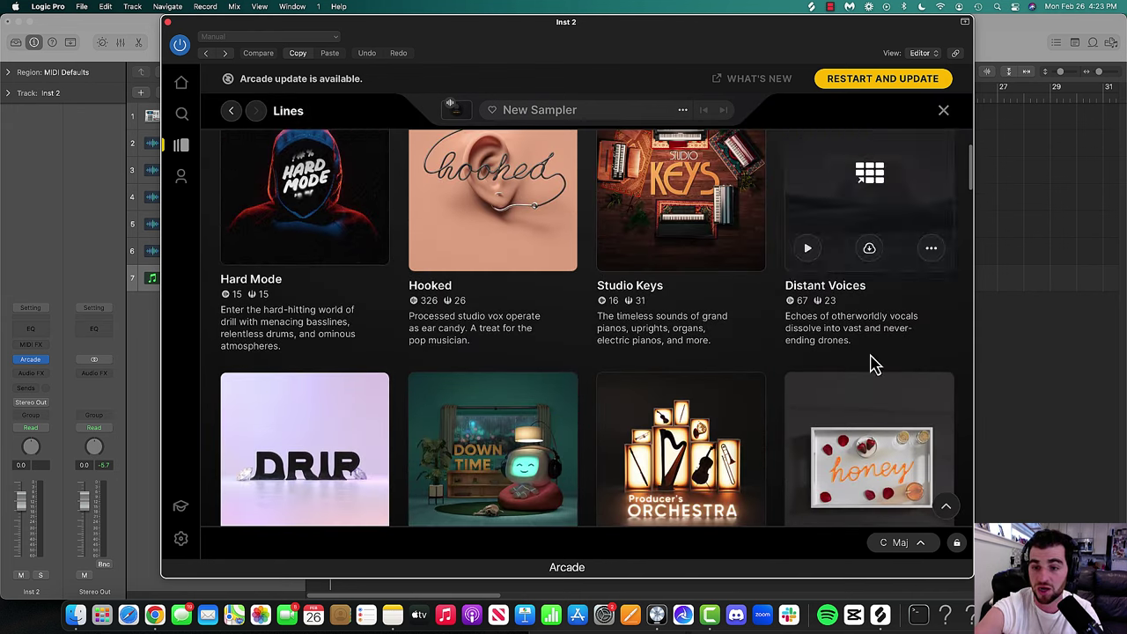
{"action": "left_click", "coordinate": [869, 487]}
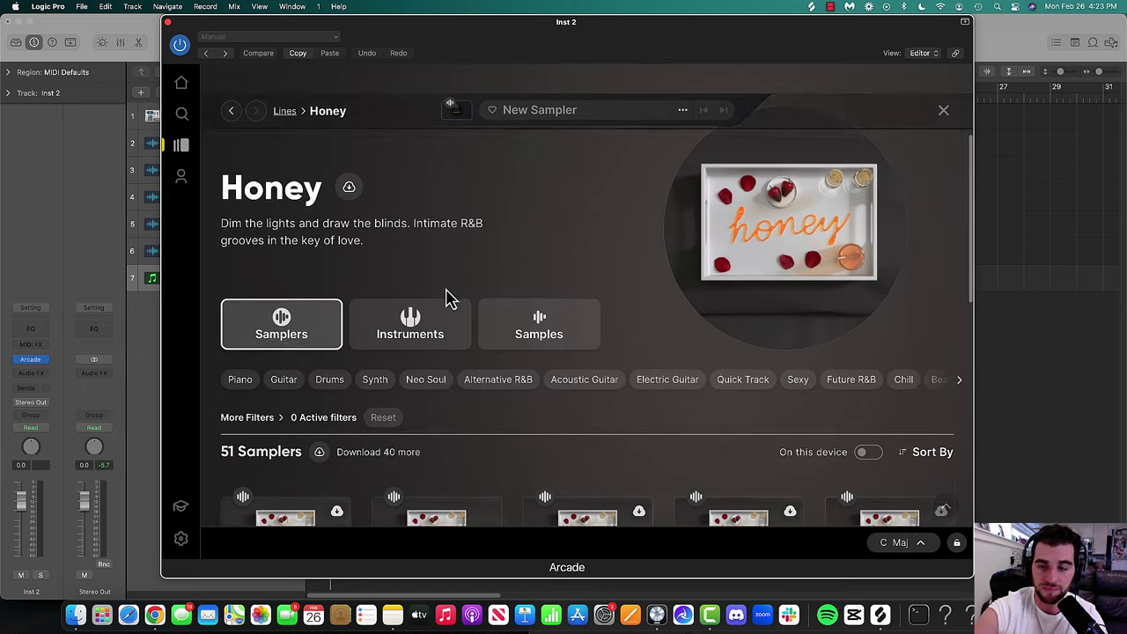
{"action": "scroll", "coordinate": [448, 297], "scroll_direction": "down", "scroll_amount": 2}
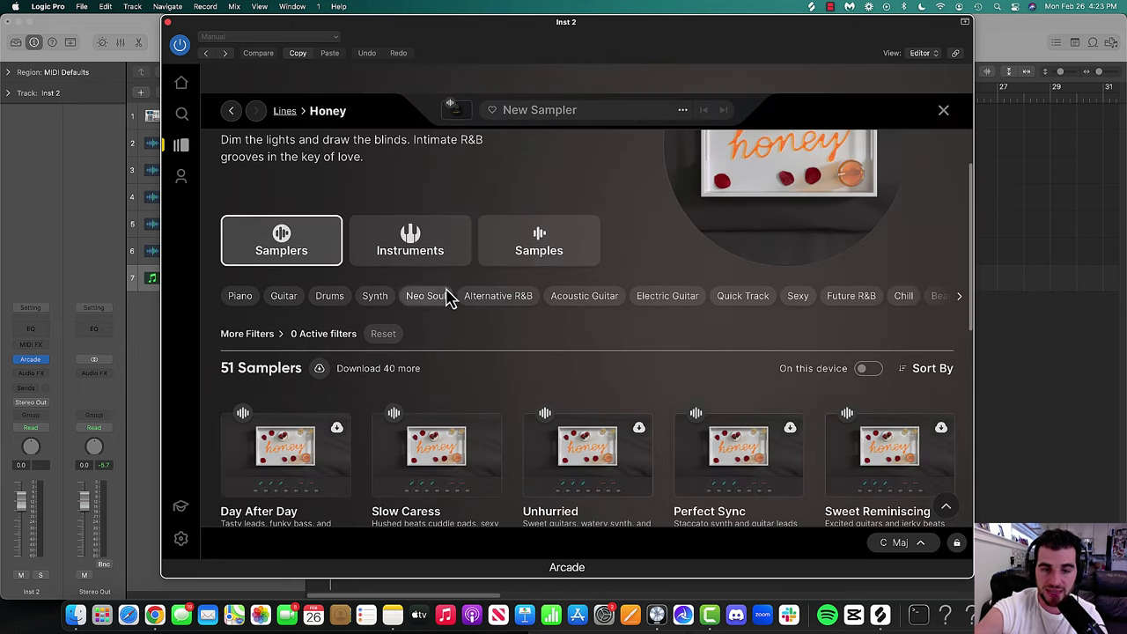
- Change Arcade's session key from A minor to E♭ minor
{"action": "left_click", "coordinate": [910, 543]}
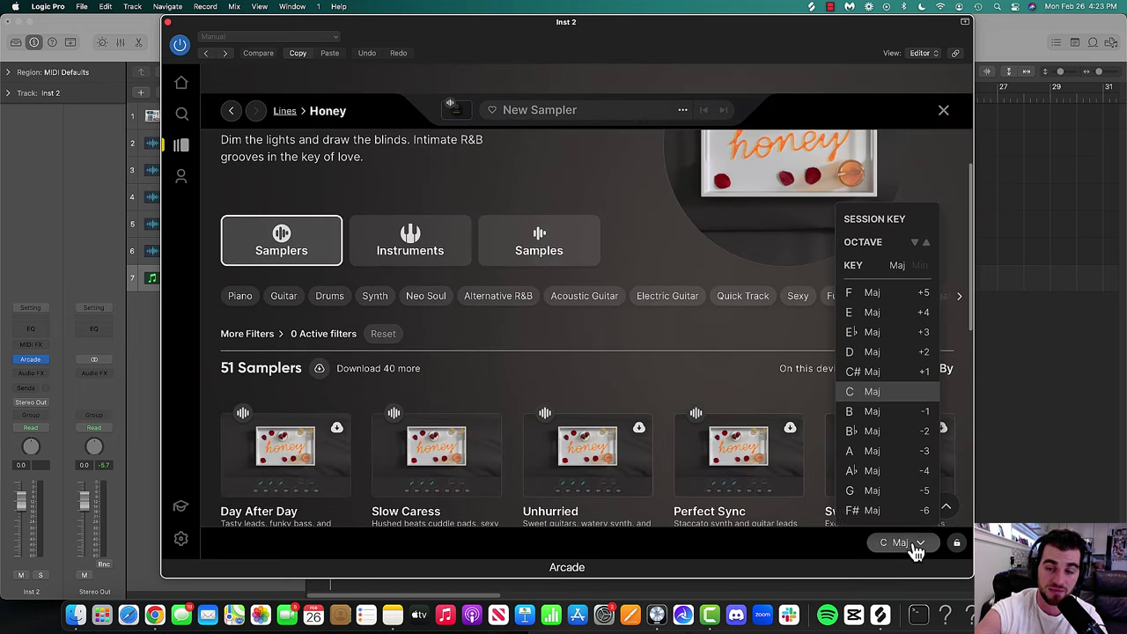
{"action": "left_click", "coordinate": [923, 270]}
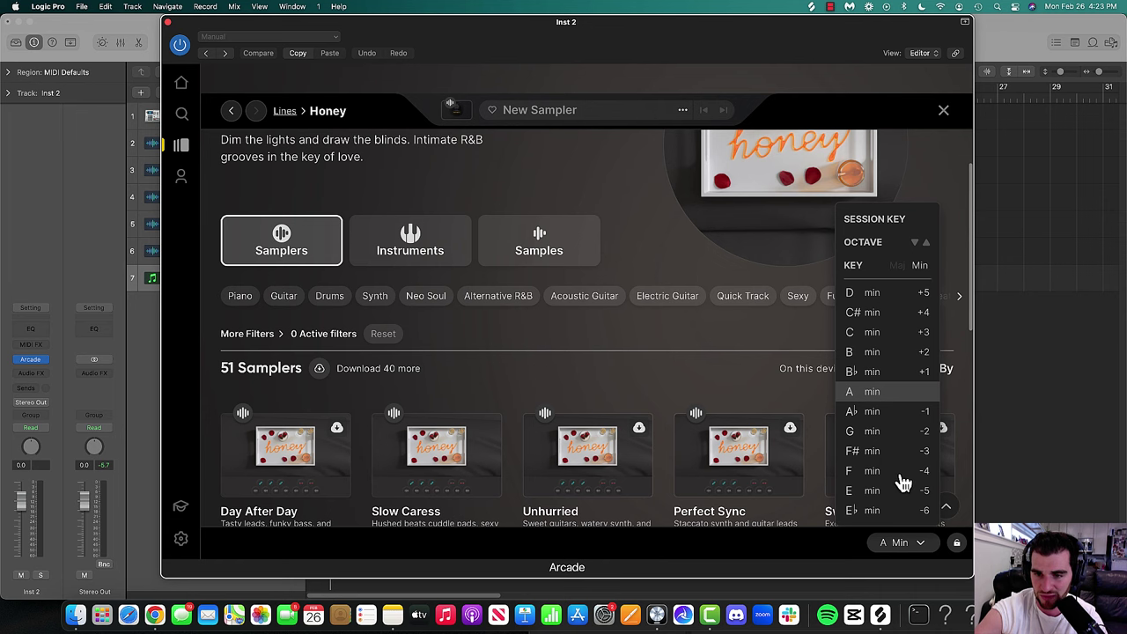
{"action": "left_click_drag", "start_coordinate": [496, 38], "coordinate": [460, 346]}
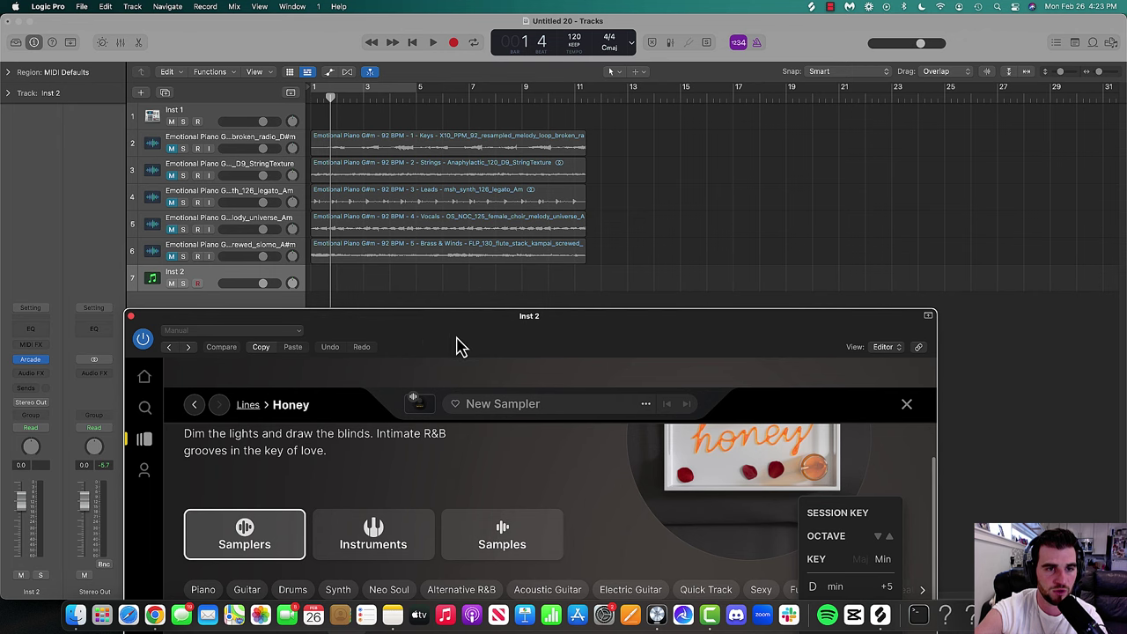
{"action": "left_click_drag", "start_coordinate": [510, 334], "coordinate": [501, 26]}
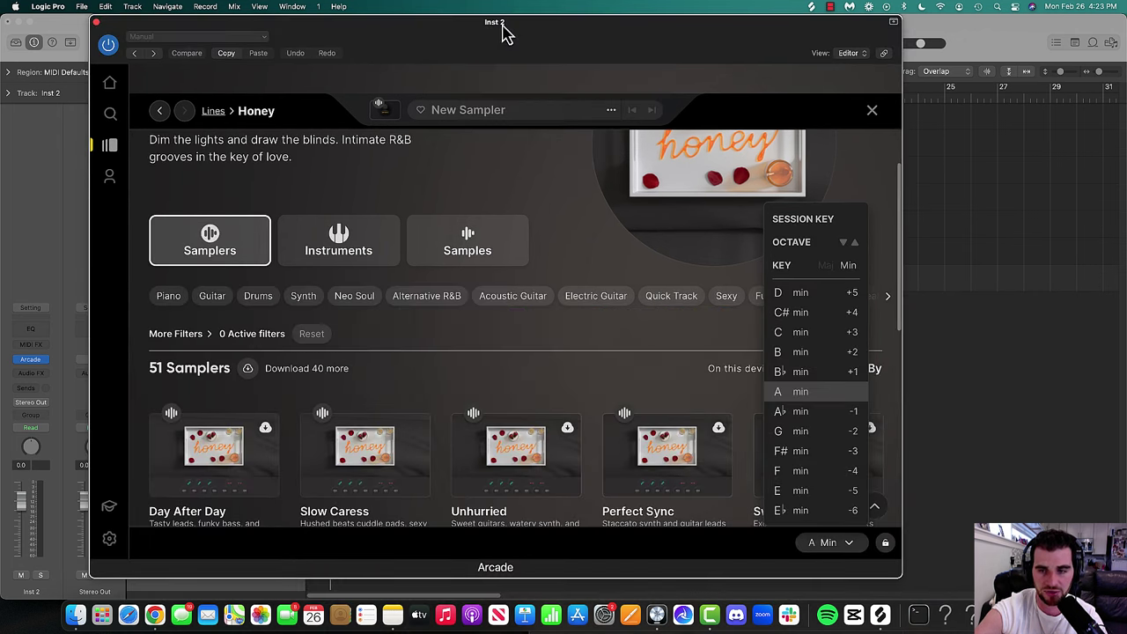
{"action": "left_click", "coordinate": [804, 510]}
- Close the key list, browse the Honey samplers, and preview Day After Day
{"action": "left_click", "coordinate": [667, 334]}
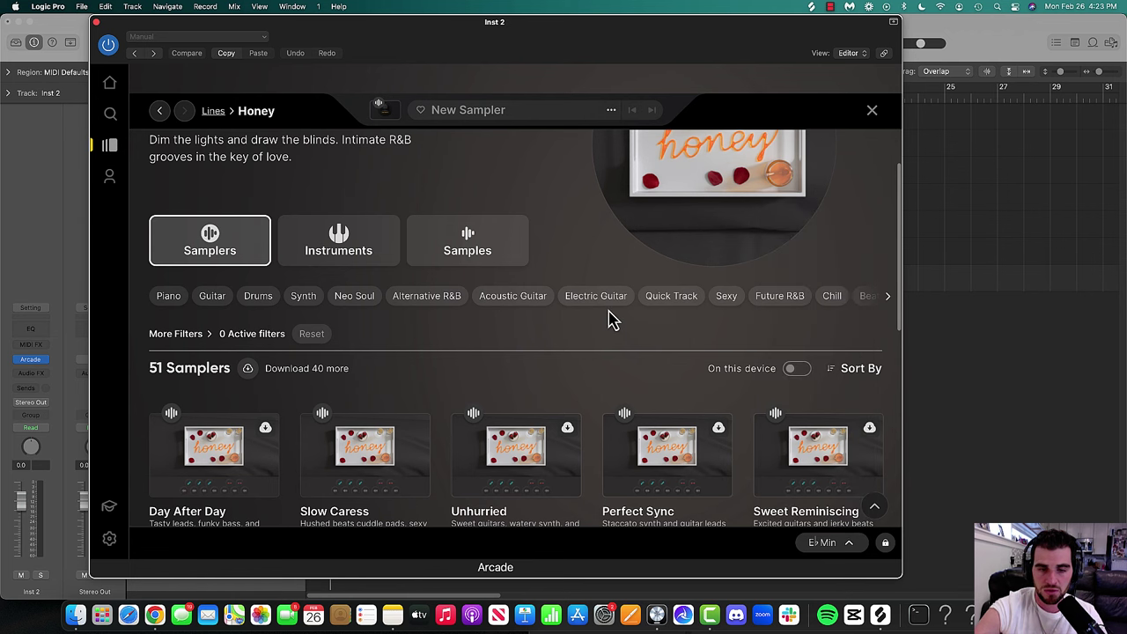
{"action": "scroll", "coordinate": [546, 339], "scroll_direction": "down", "scroll_amount": 2}
{"action": "scroll", "coordinate": [259, 363], "scroll_direction": "down", "scroll_amount": 4}
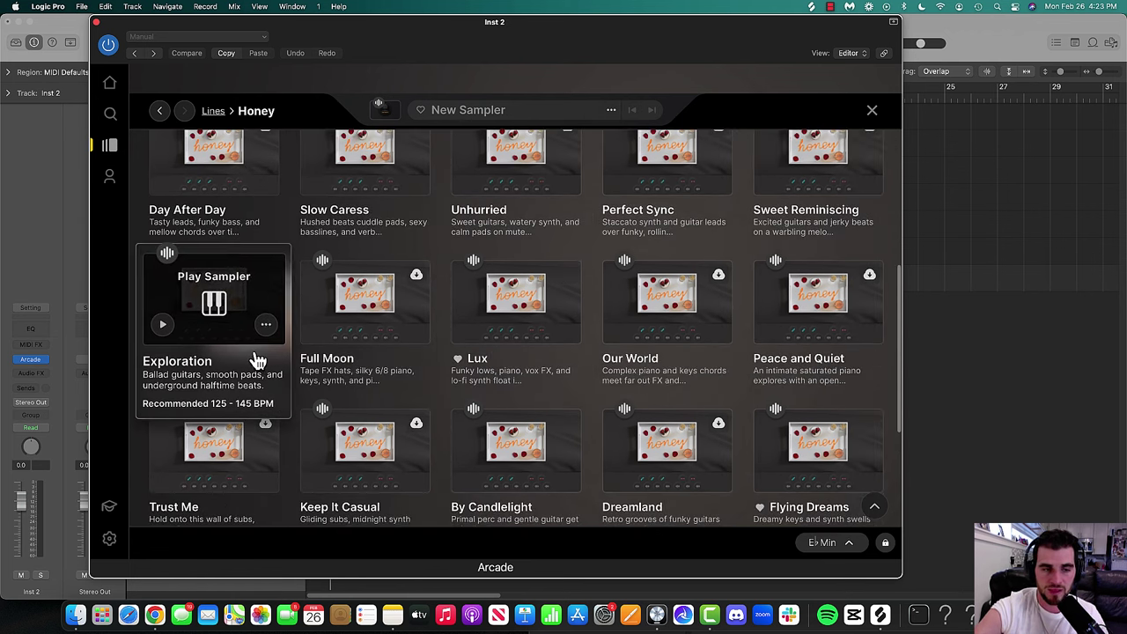
{"action": "scroll", "coordinate": [264, 326], "scroll_direction": "up", "scroll_amount": 3}
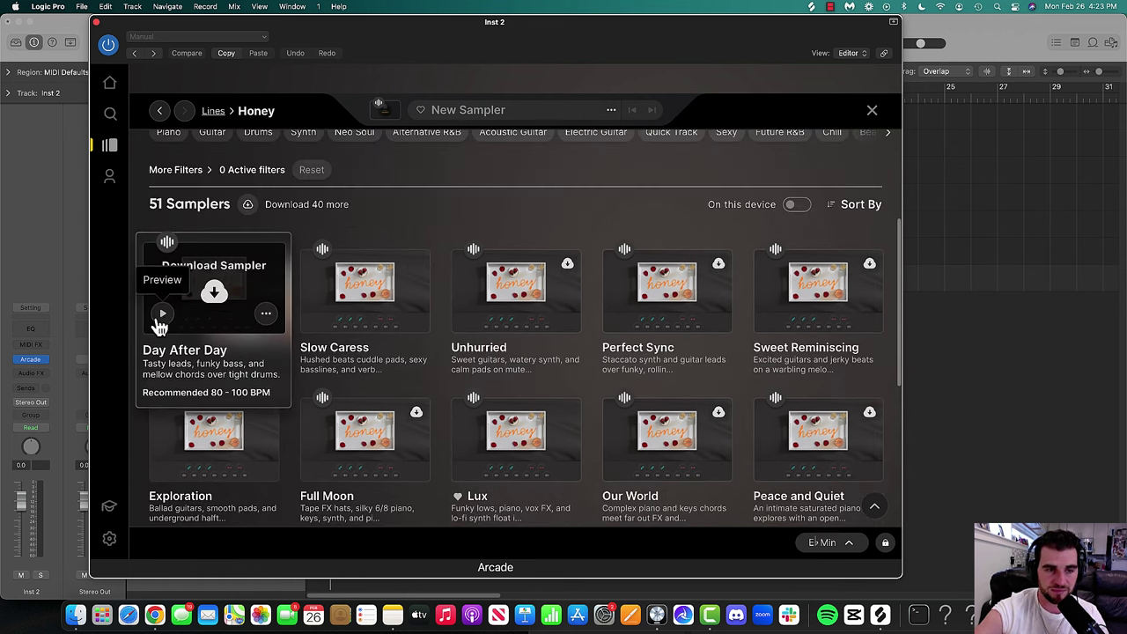
{"action": "left_click", "coordinate": [163, 315]}
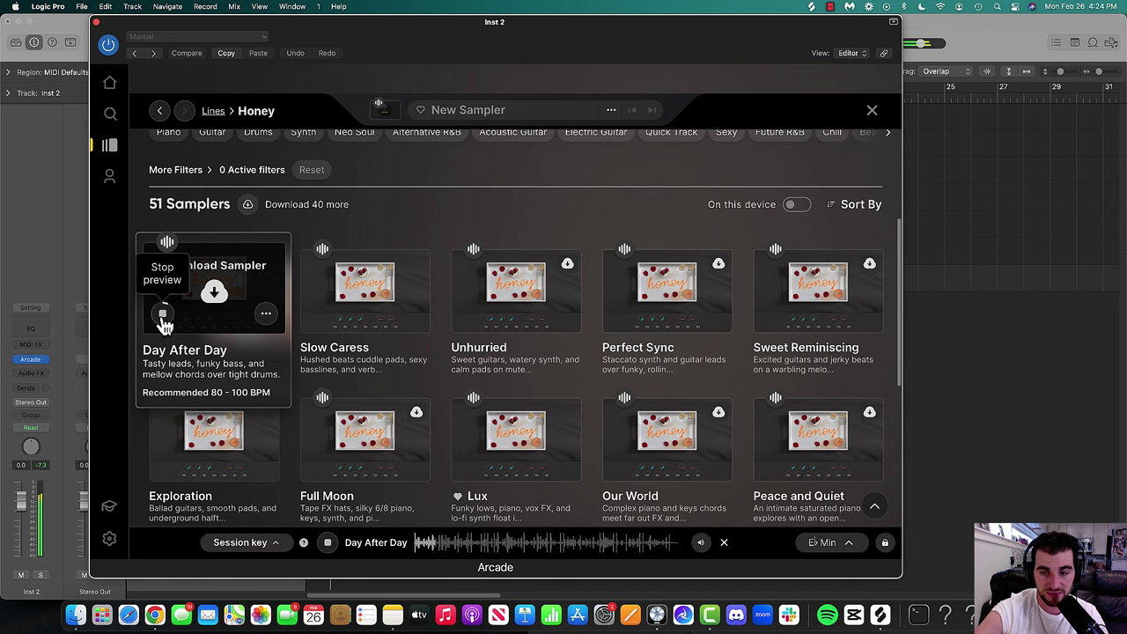
{"action": "left_click", "coordinate": [162, 315]}
- Set the project tempo to 92 BPM
{"action": "left_click_drag", "start_coordinate": [465, 27], "coordinate": [507, 299]}
{"action": "left_click", "coordinate": [575, 37]}
{"action": "key", "text": "Return"}
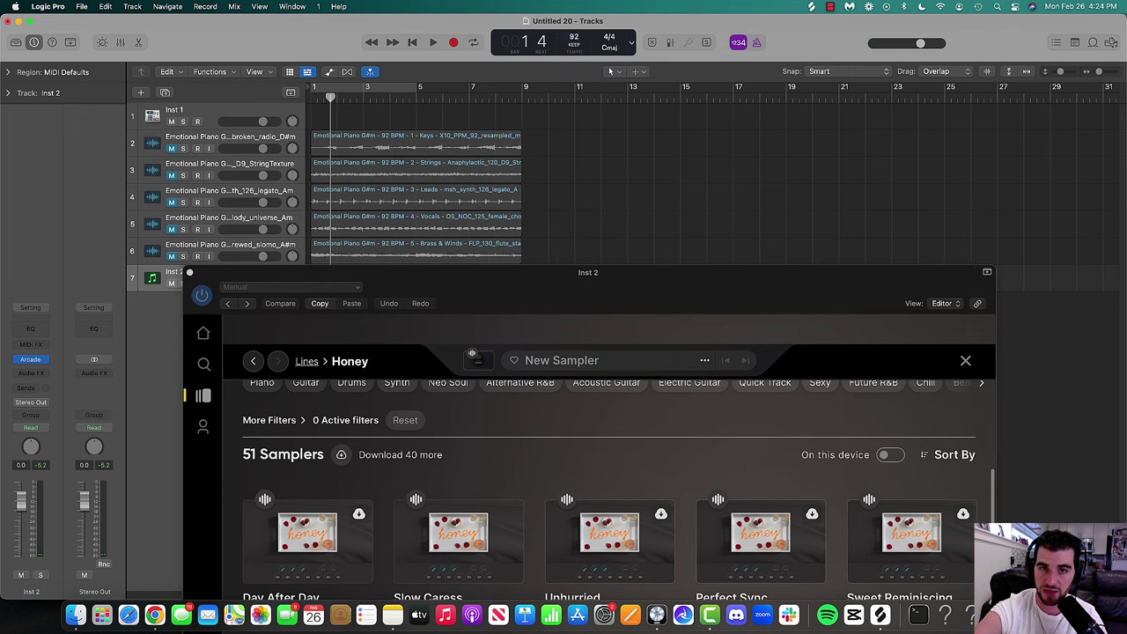
{"action": "left_click_drag", "start_coordinate": [573, 295], "coordinate": [503, 50]}
- Preview Day After Day, Slow Caress, Unhurried, Perfect Sync and Sweet Reminiscing at 92 BPM
{"action": "left_click", "coordinate": [194, 318]}
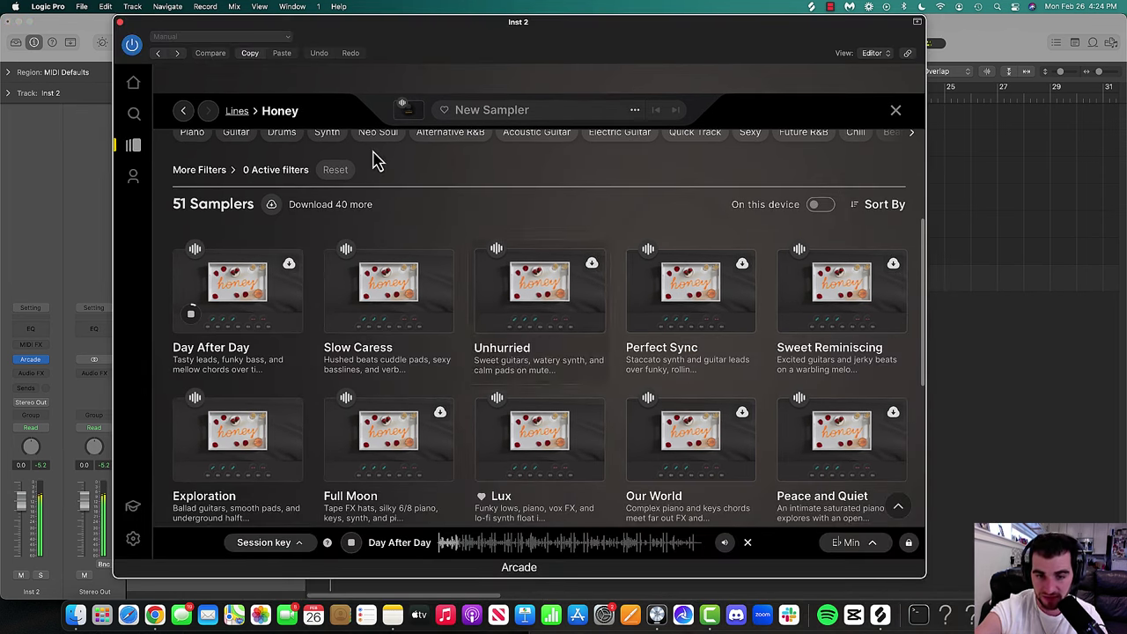
{"action": "mouse_move", "coordinate": [345, 326]}
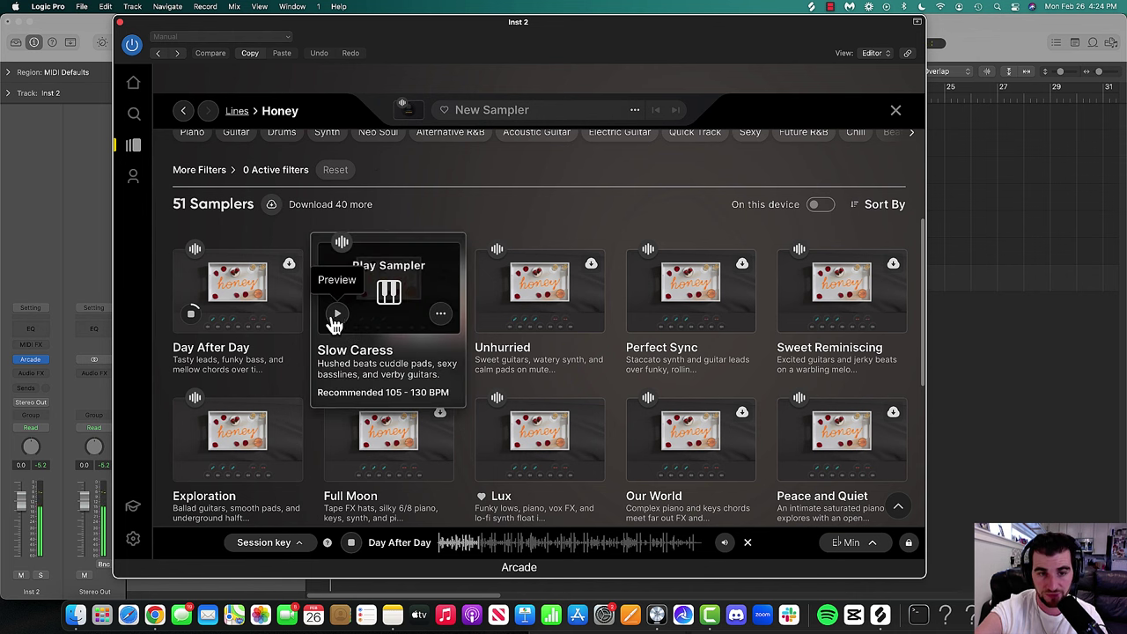
{"action": "left_click", "coordinate": [339, 317]}
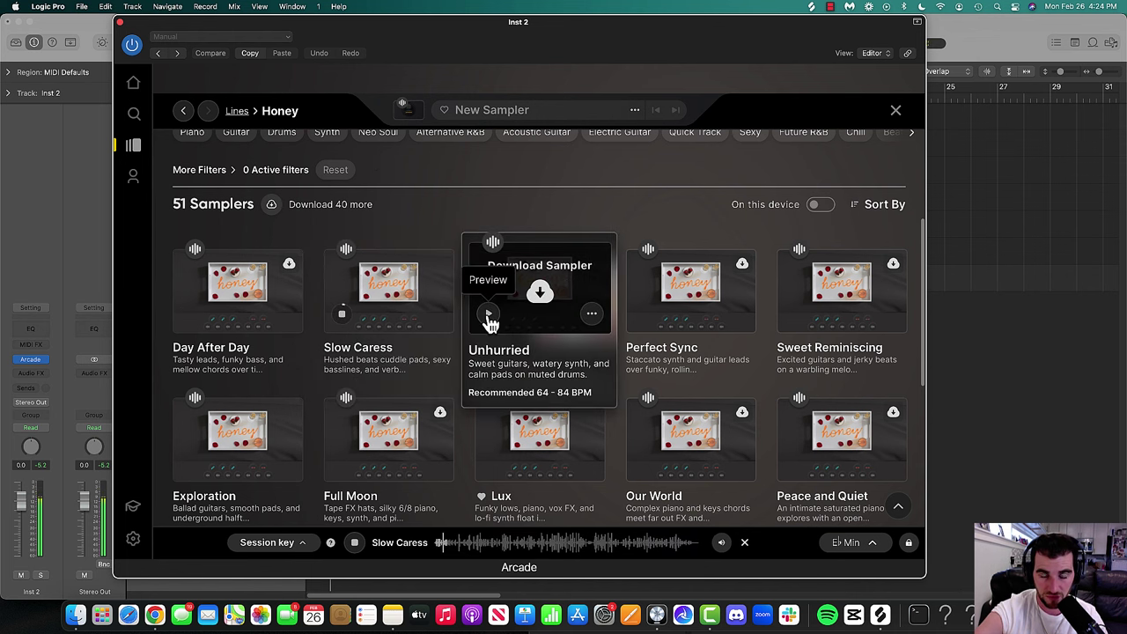
{"action": "left_click", "coordinate": [491, 315]}
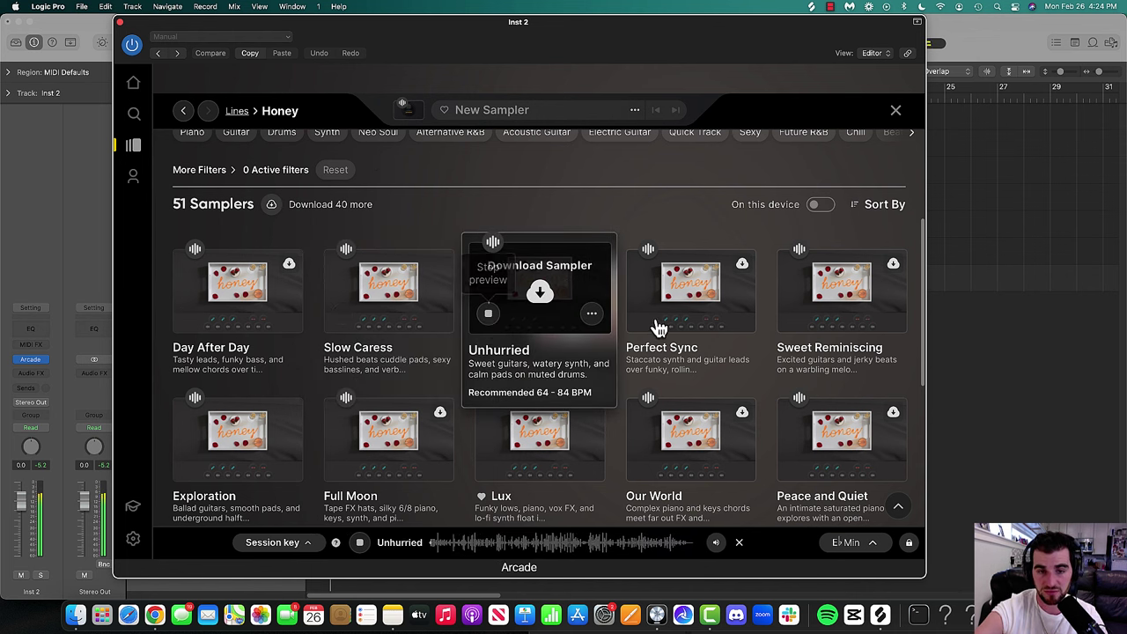
{"action": "mouse_move", "coordinate": [630, 329]}
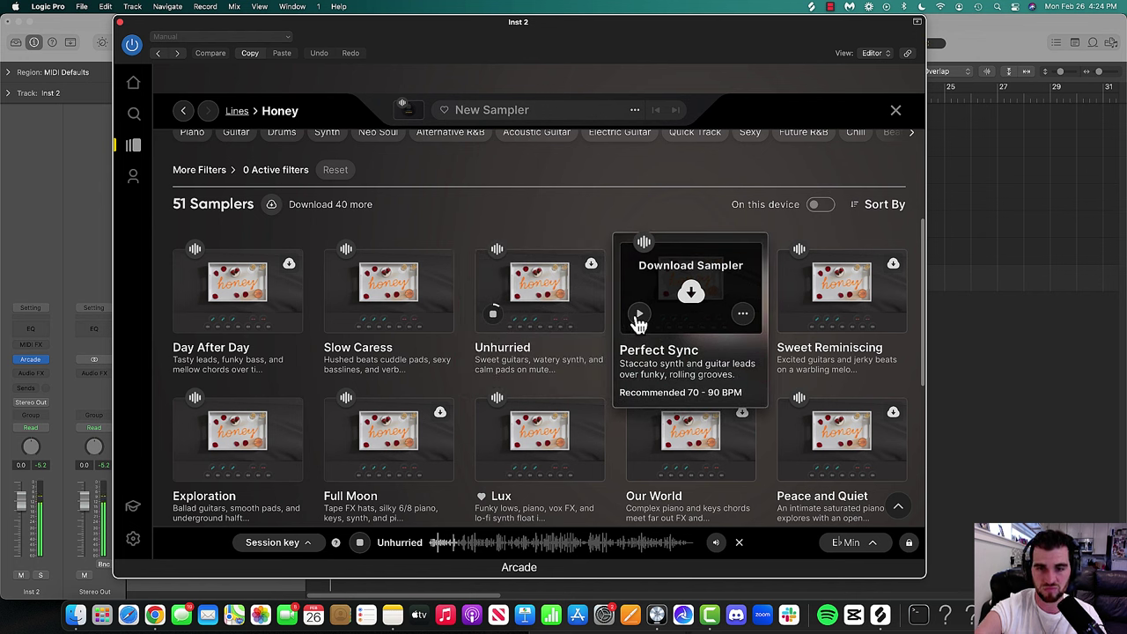
{"action": "left_click", "coordinate": [641, 315]}
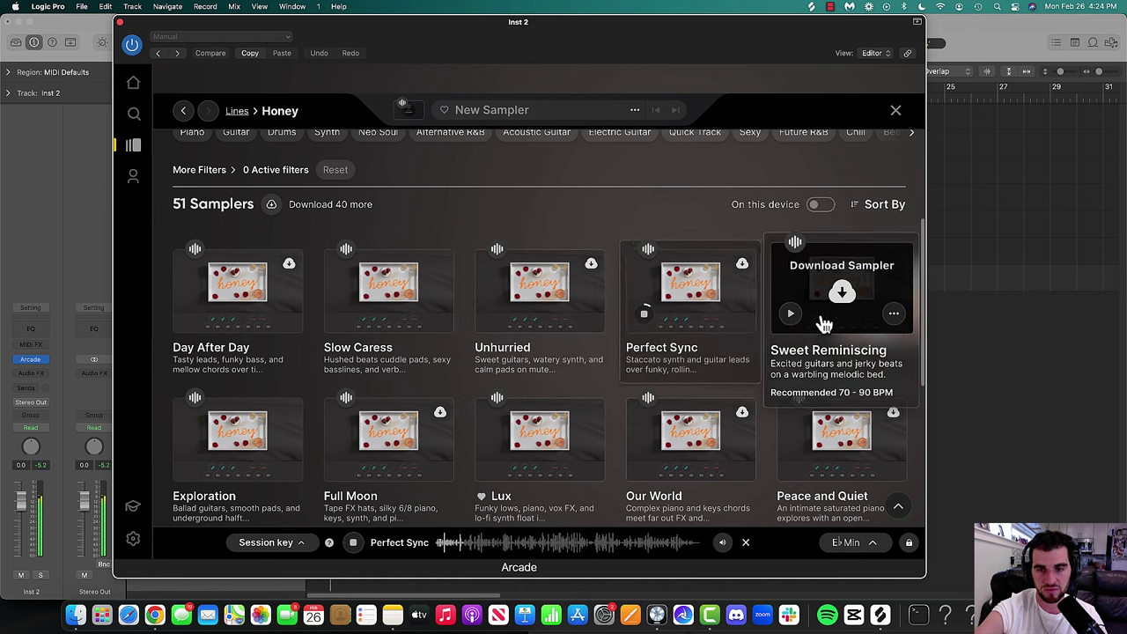
{"action": "left_click", "coordinate": [790, 315]}
- Preview the Exploration sampler and load it to play
{"action": "mouse_move", "coordinate": [214, 440]}
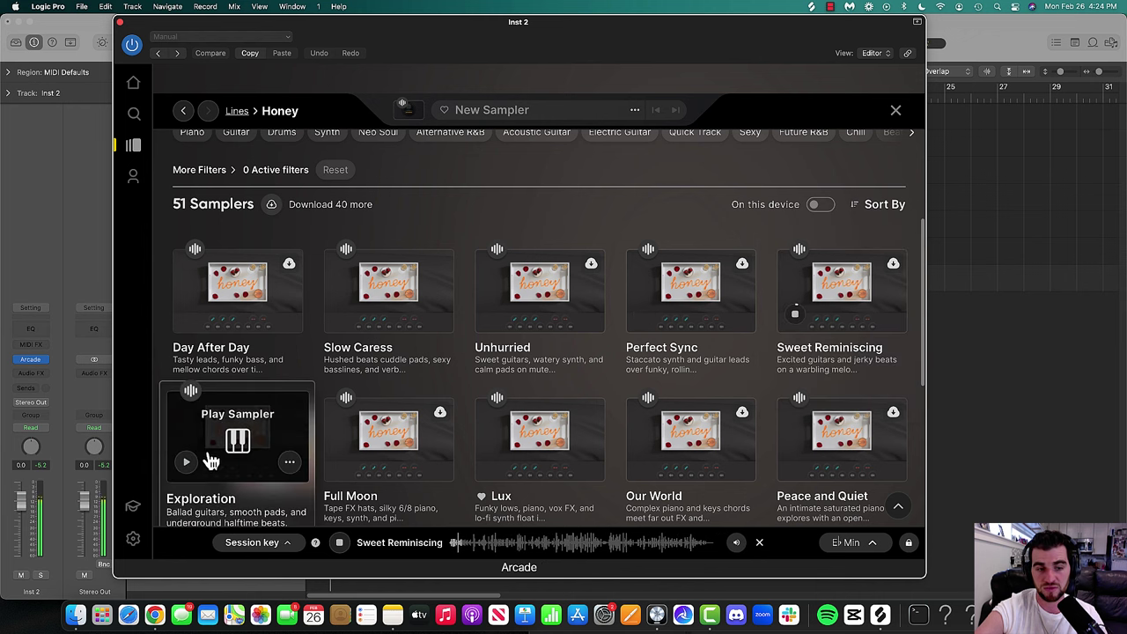
{"action": "scroll", "coordinate": [216, 431], "scroll_direction": "down", "scroll_amount": 2}
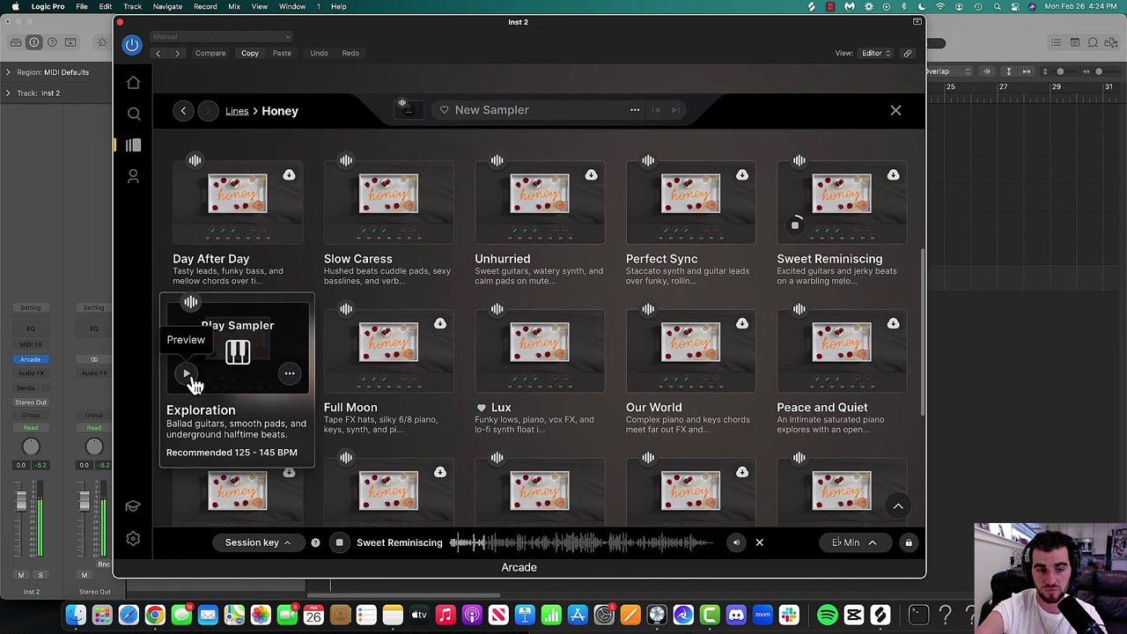
{"action": "left_click", "coordinate": [187, 376]}
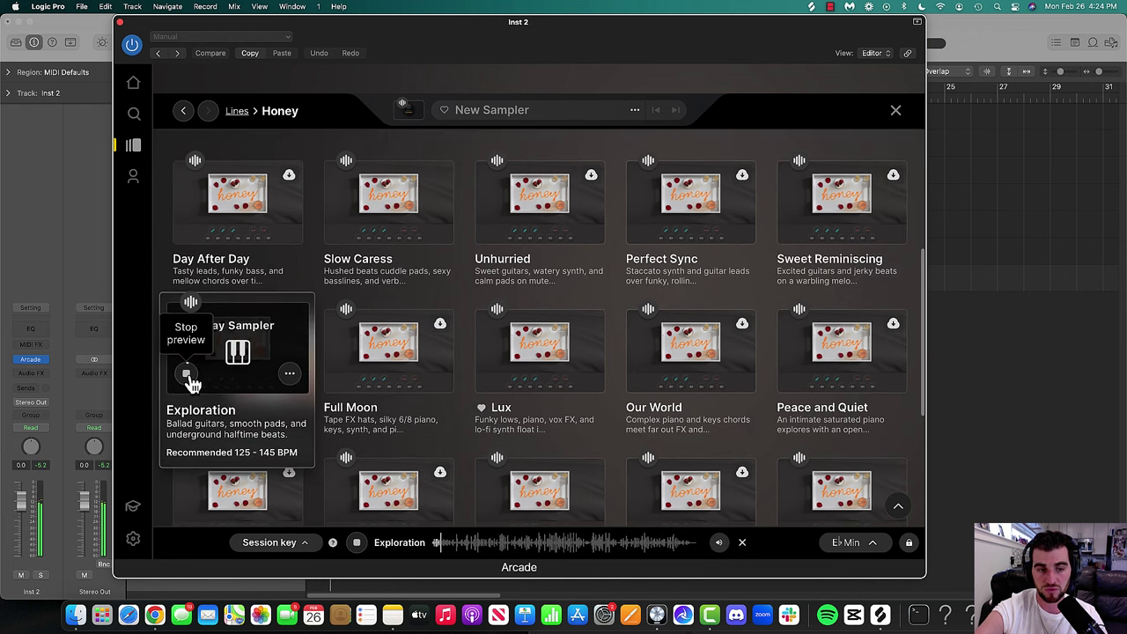
{"action": "left_click", "coordinate": [241, 373]}
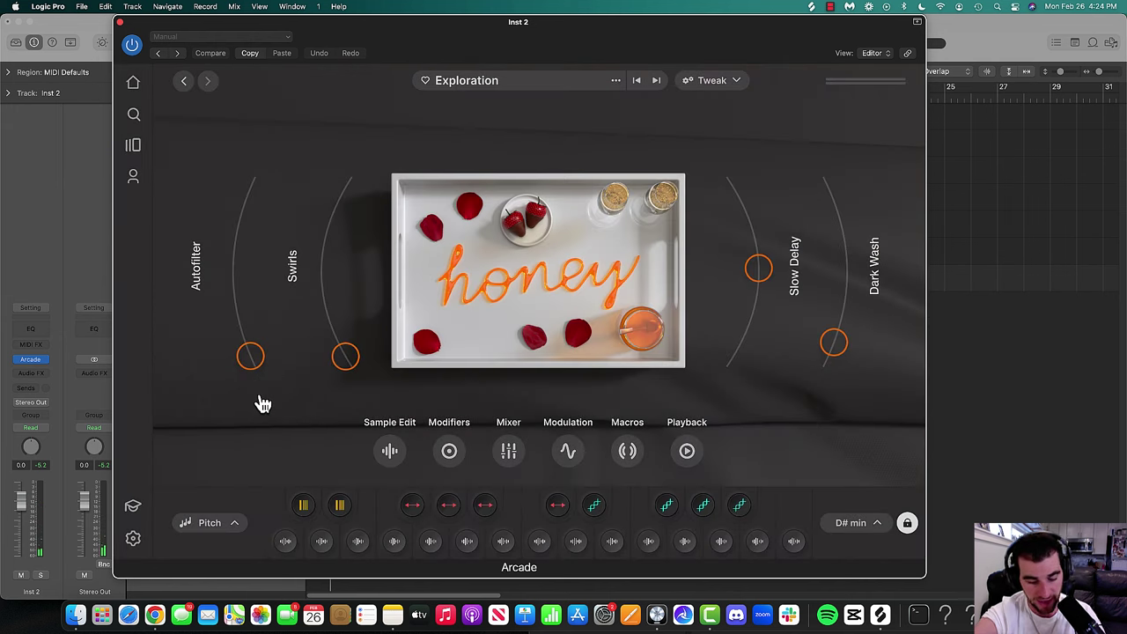
- Open Musical Typing with Cmd+K and arrange it beside the Arcade window
{"action": "key", "text": "super+k"}
{"action": "left_click_drag", "start_coordinate": [801, 264], "coordinate": [924, 267]}
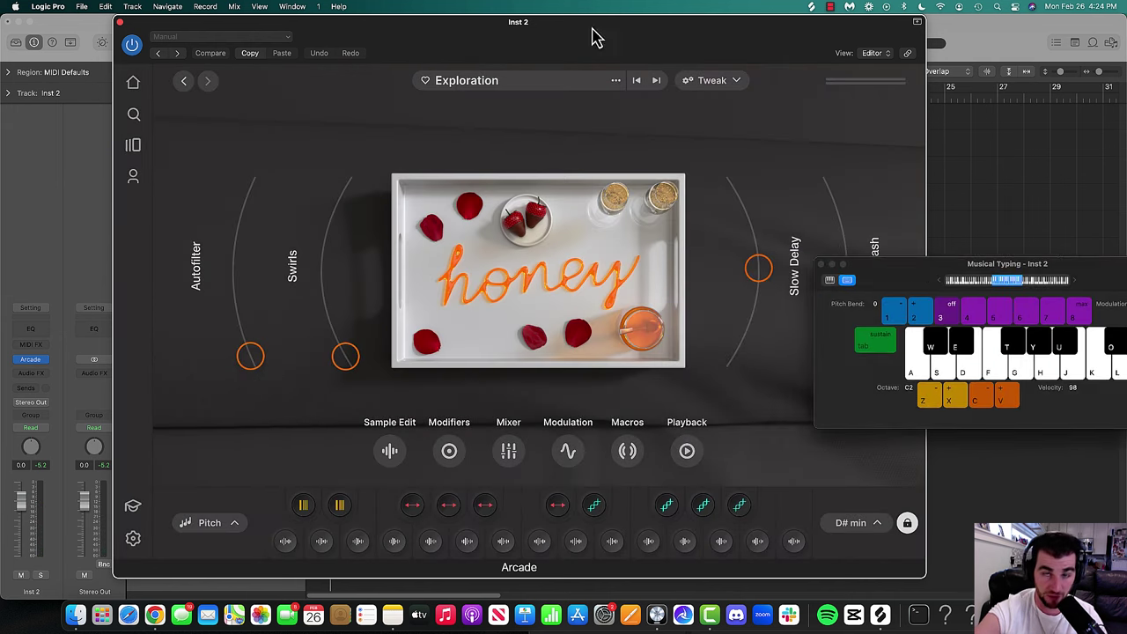
{"action": "left_click_drag", "start_coordinate": [592, 37], "coordinate": [512, 37]}
{"action": "left_click", "coordinate": [917, 283]}
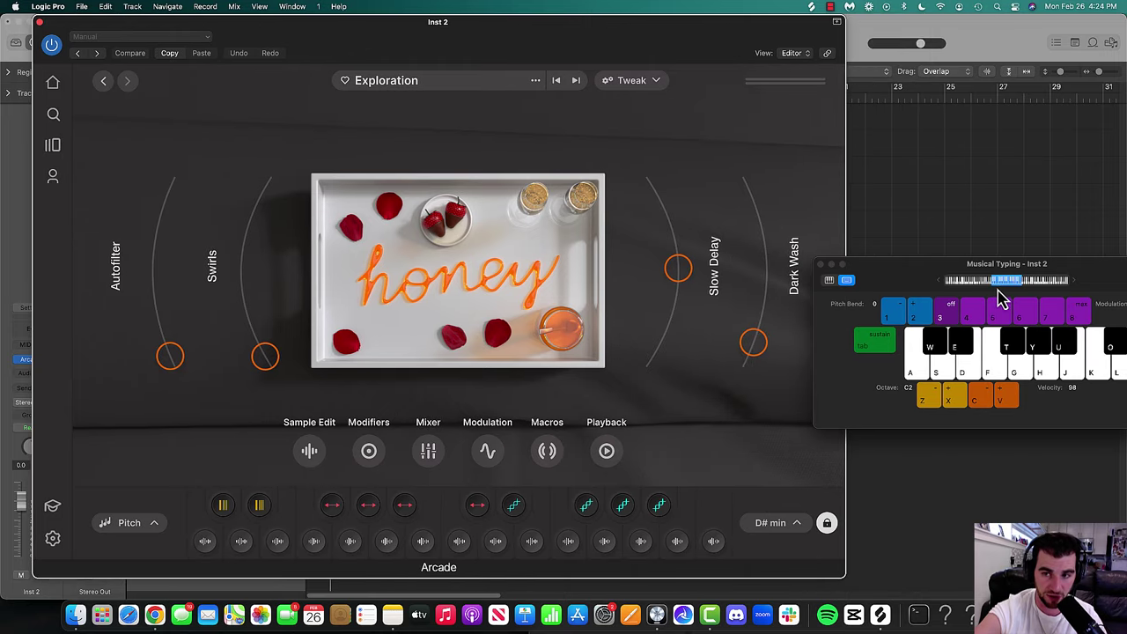
- Play a rising run from A up to the apostrophe key on the Exploration sampler
{"action": "key", "text": "a"}
{"action": "key", "text": "a"}
{"action": "key", "text": "a"}
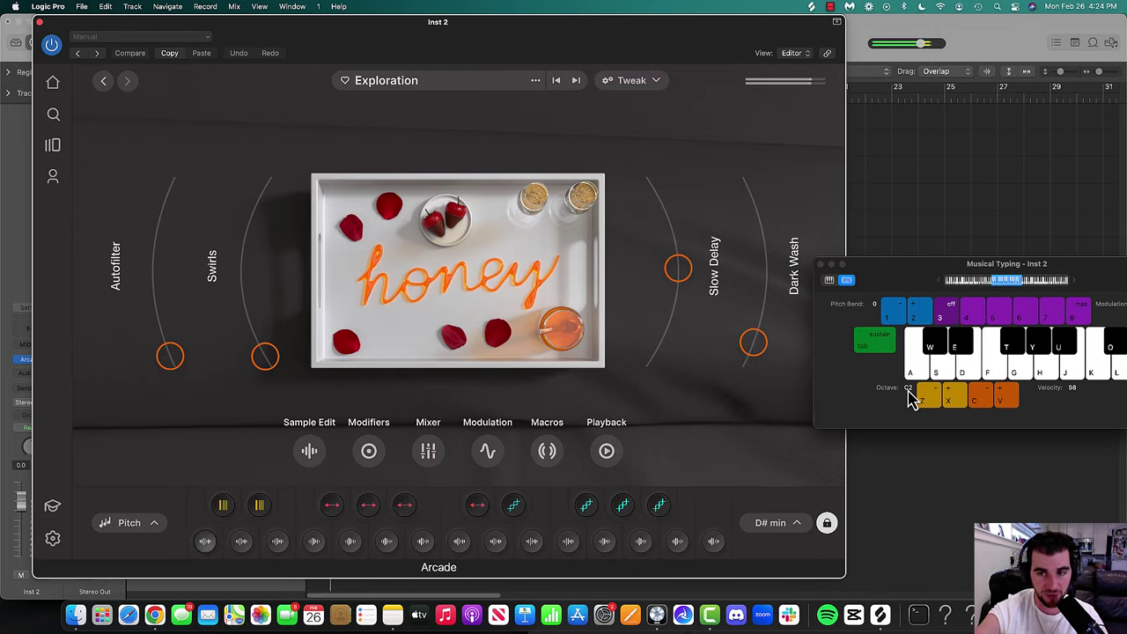
{"action": "key", "text": "a"}
{"action": "key", "text": "a"}
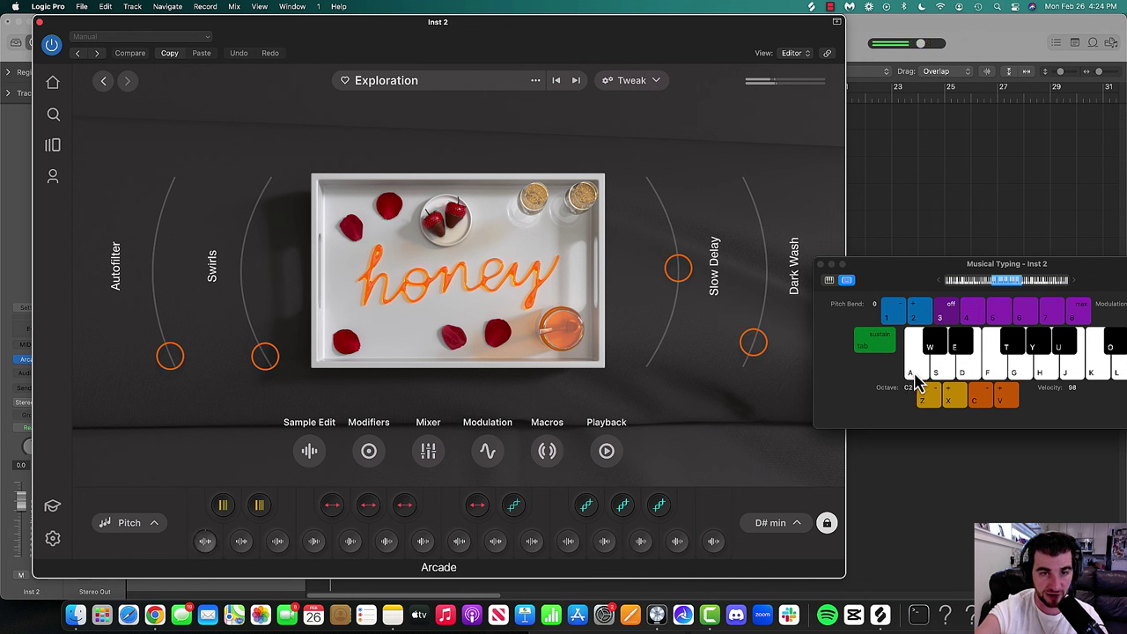
{"action": "key", "text": "s"}
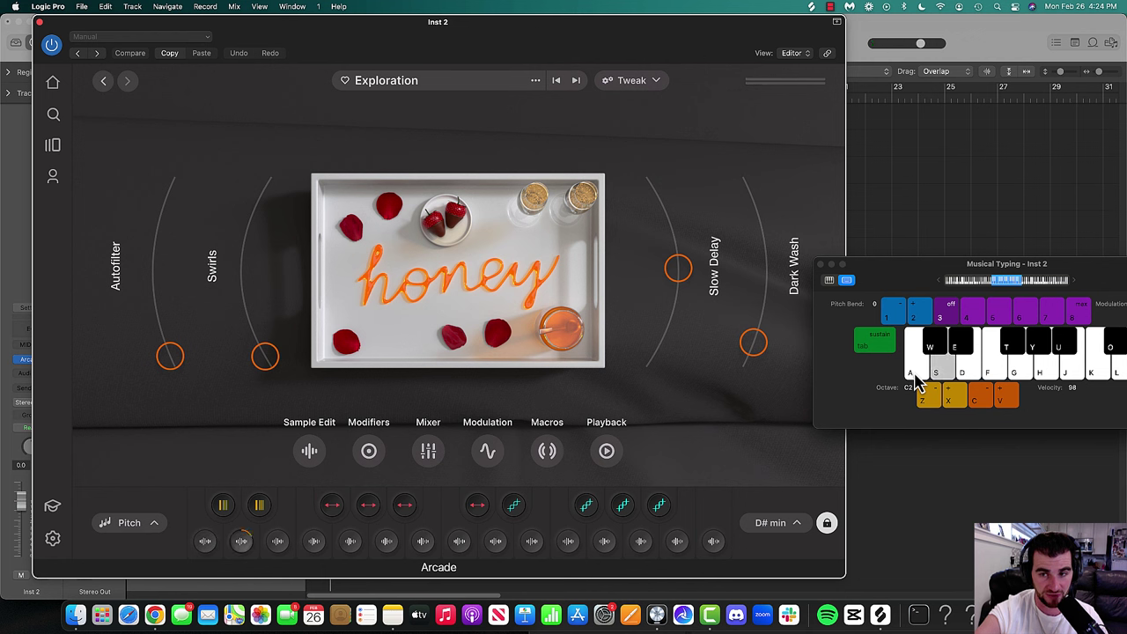
{"action": "key", "text": "d"}
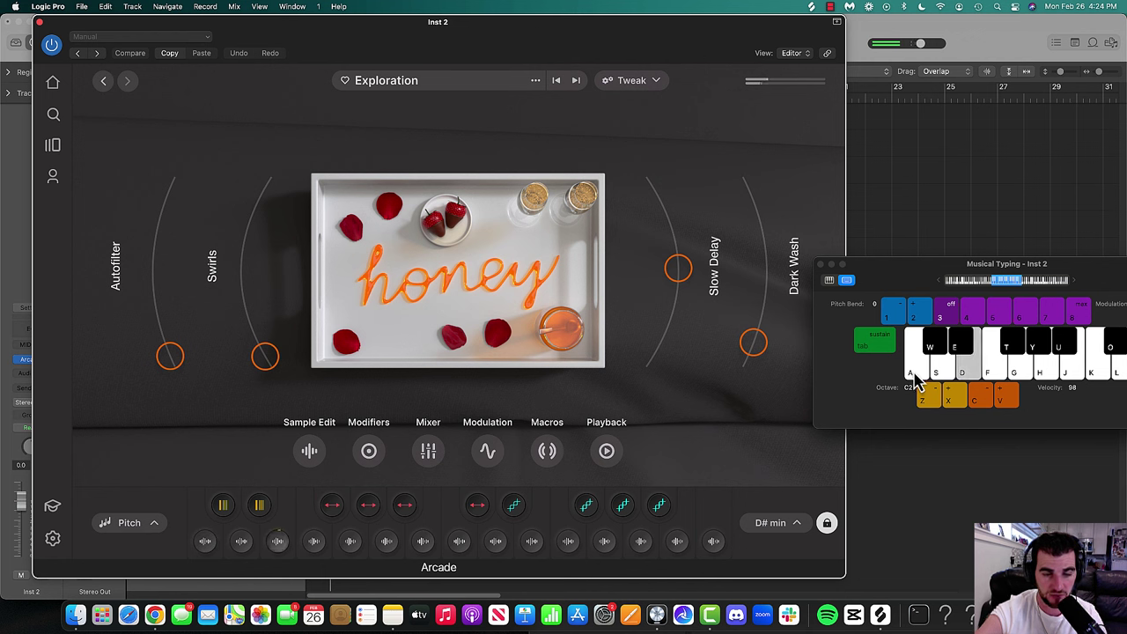
{"action": "key", "text": "f"}
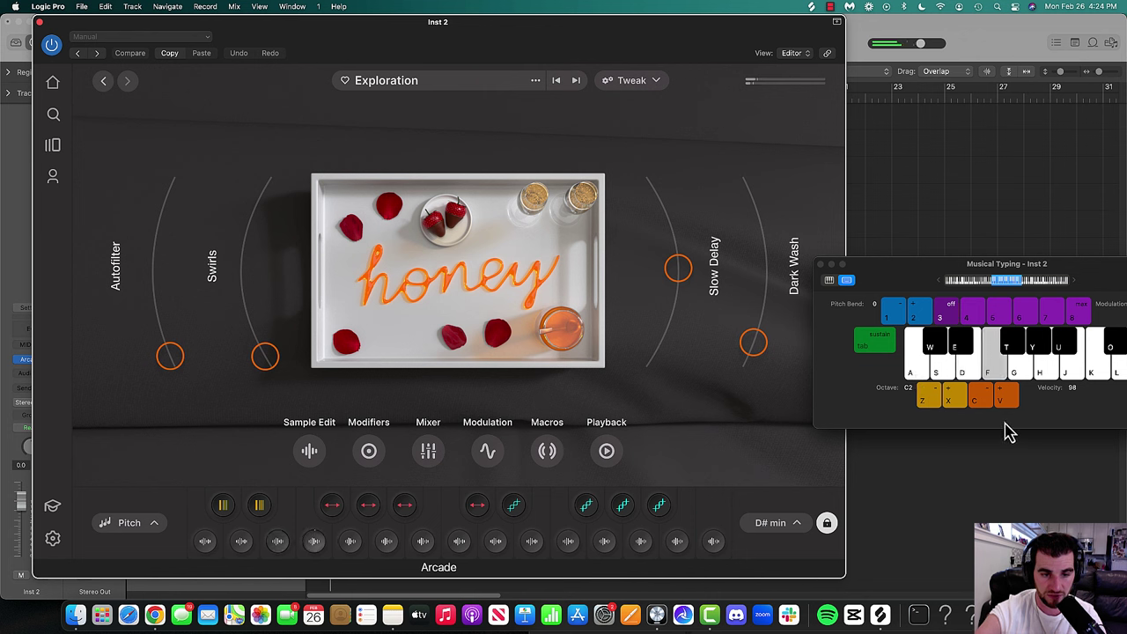
{"action": "key", "text": "g"}
{"action": "key", "text": "h"}
{"action": "key", "text": "h"}
{"action": "key", "text": "j"}
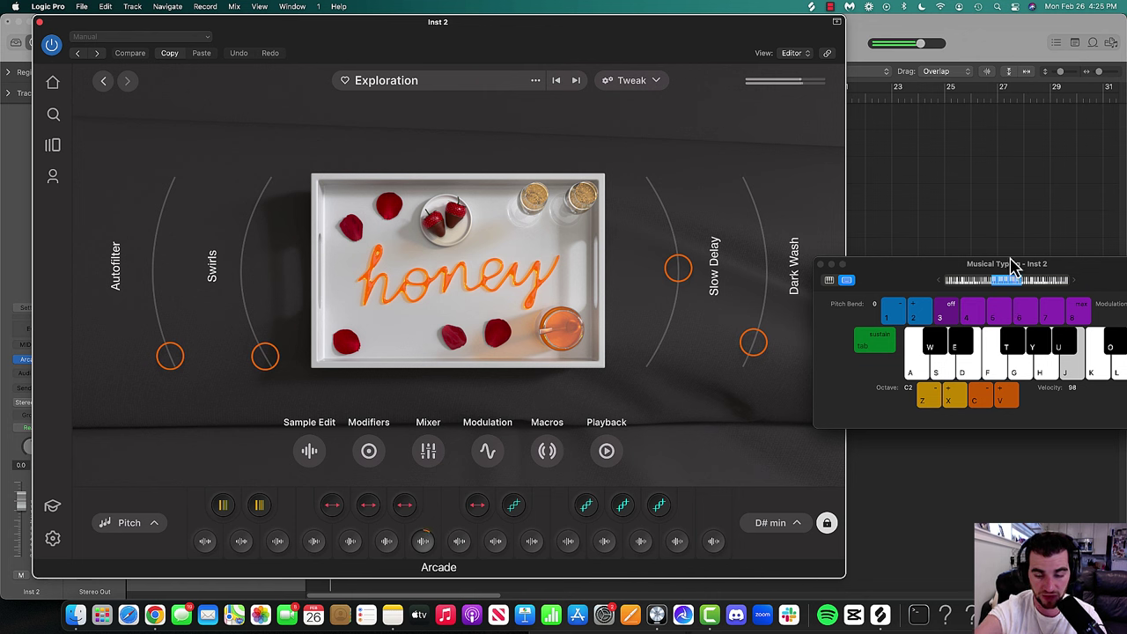
{"action": "key", "text": "k"}
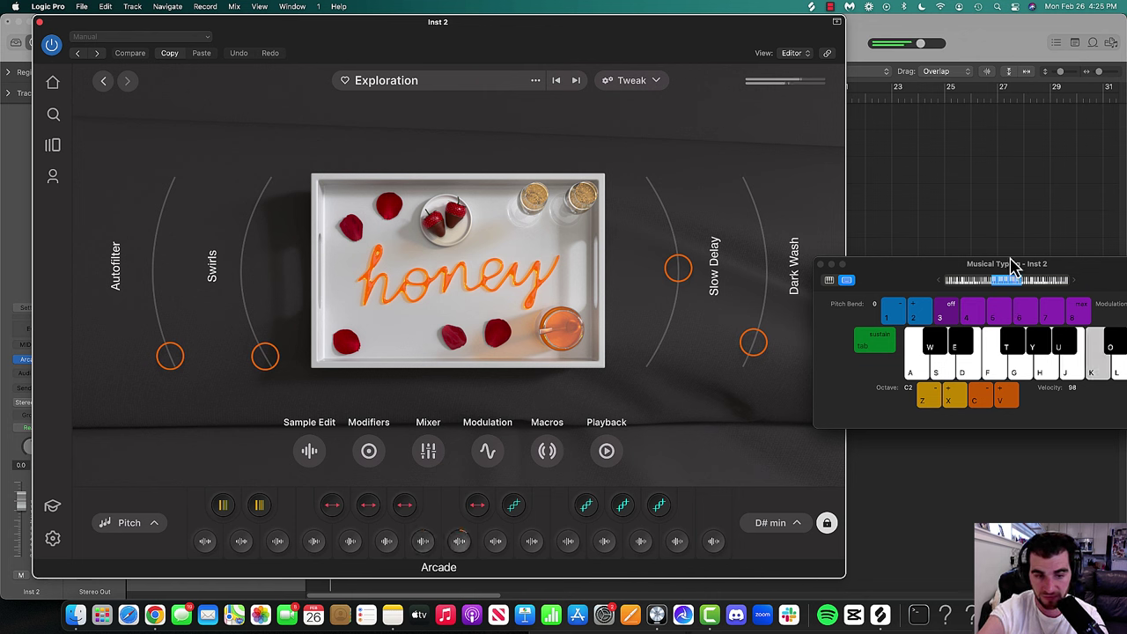
{"action": "key", "text": "l"}
{"action": "left_click_drag", "start_coordinate": [1013, 264], "coordinate": [828, 165]}
{"action": "key", "text": "semicolon"}
{"action": "key", "text": "semicolon"}
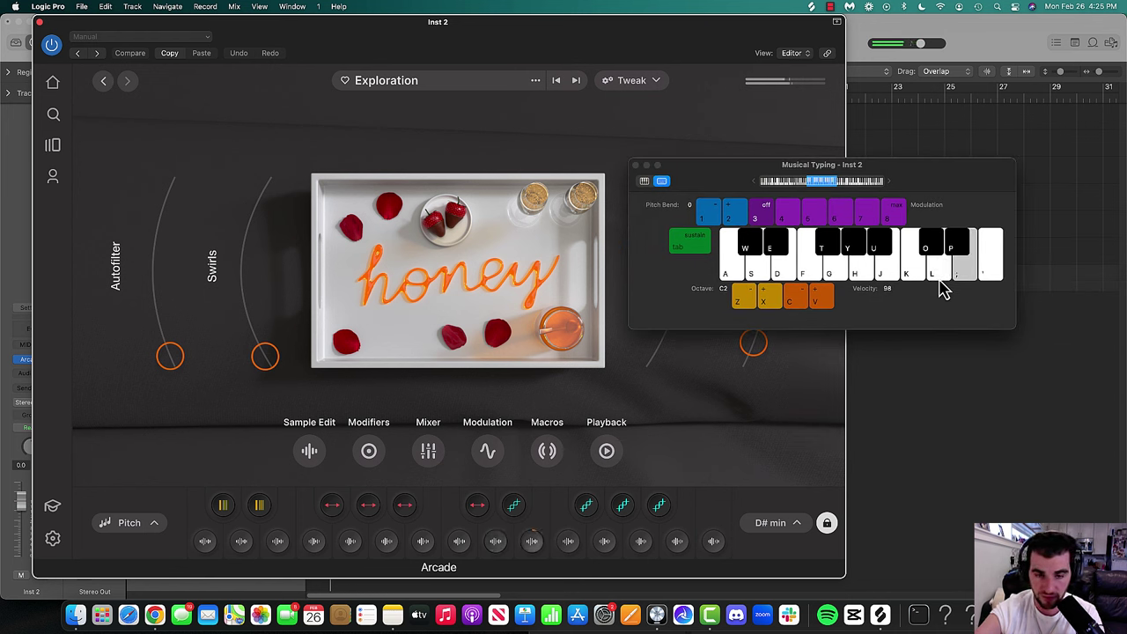
{"action": "key", "text": "apostrophe"}
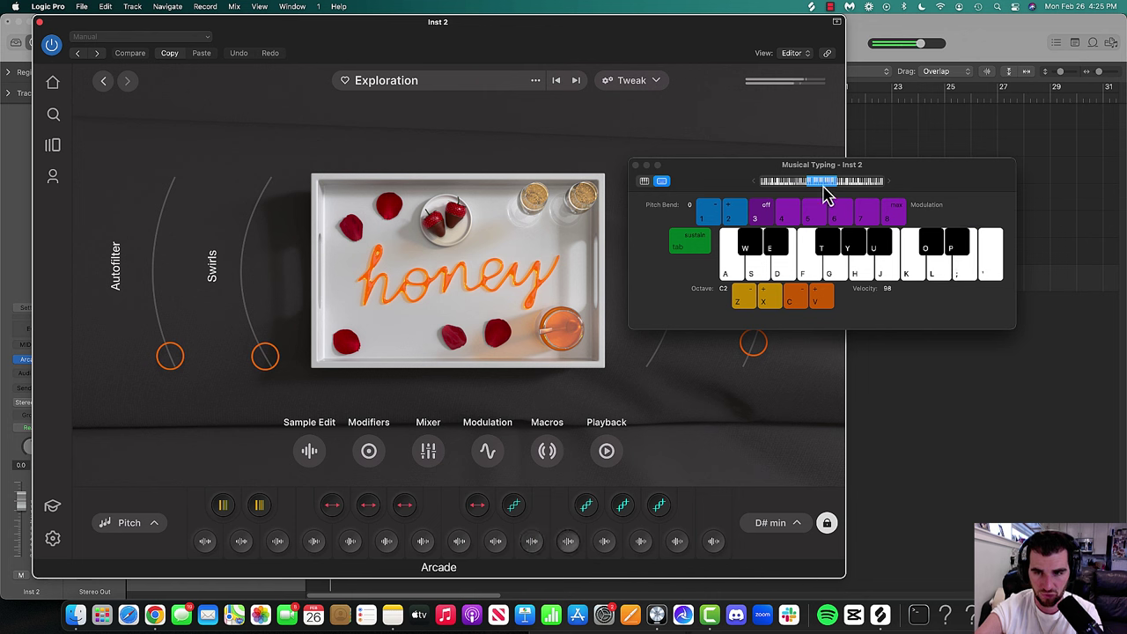
- Shift the keyboard up to octave C3 and play a rising run A through K
{"action": "left_click_drag", "start_coordinate": [837, 192], "coordinate": [844, 192]}
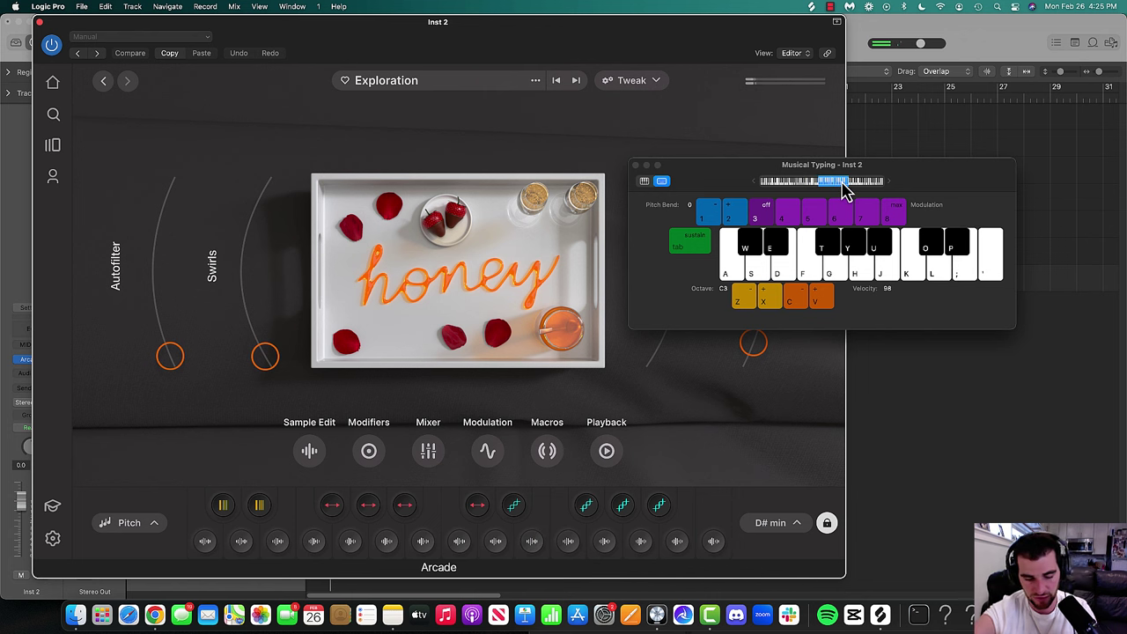
{"action": "key", "text": "a"}
{"action": "key", "text": "s"}
{"action": "key", "text": "d"}
{"action": "key", "text": "f"}
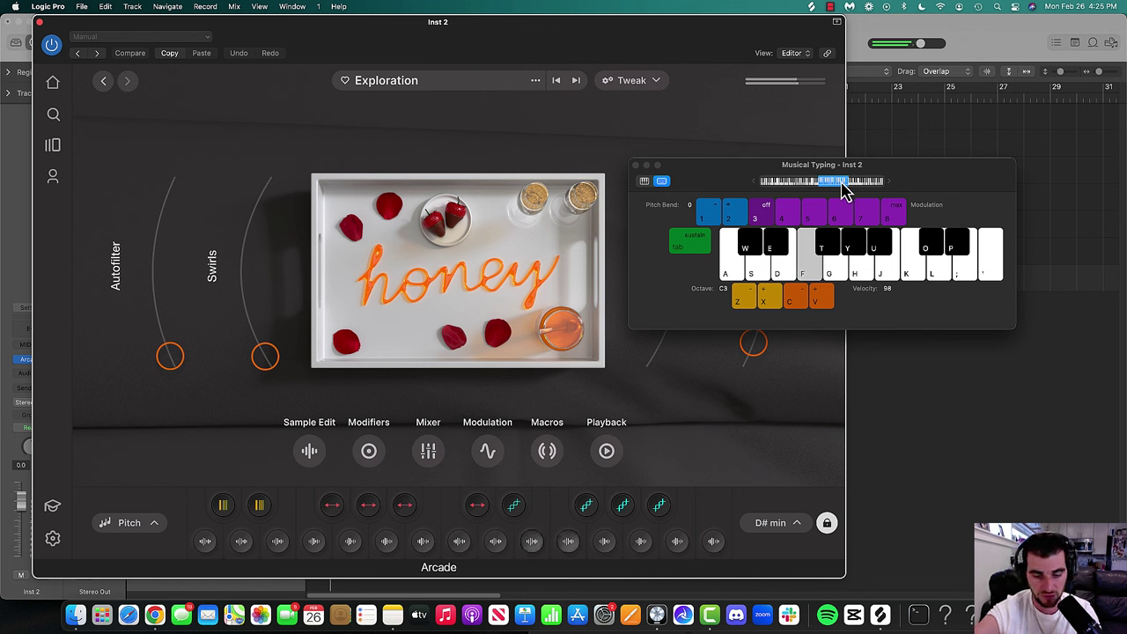
{"action": "key", "text": "g"}
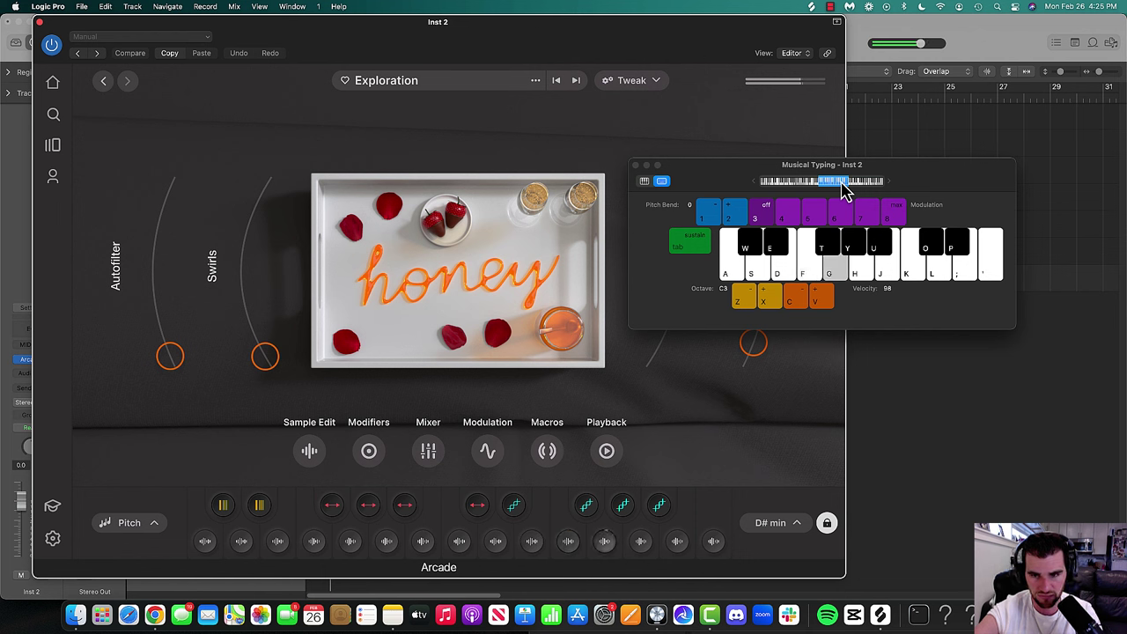
{"action": "key", "text": "h"}
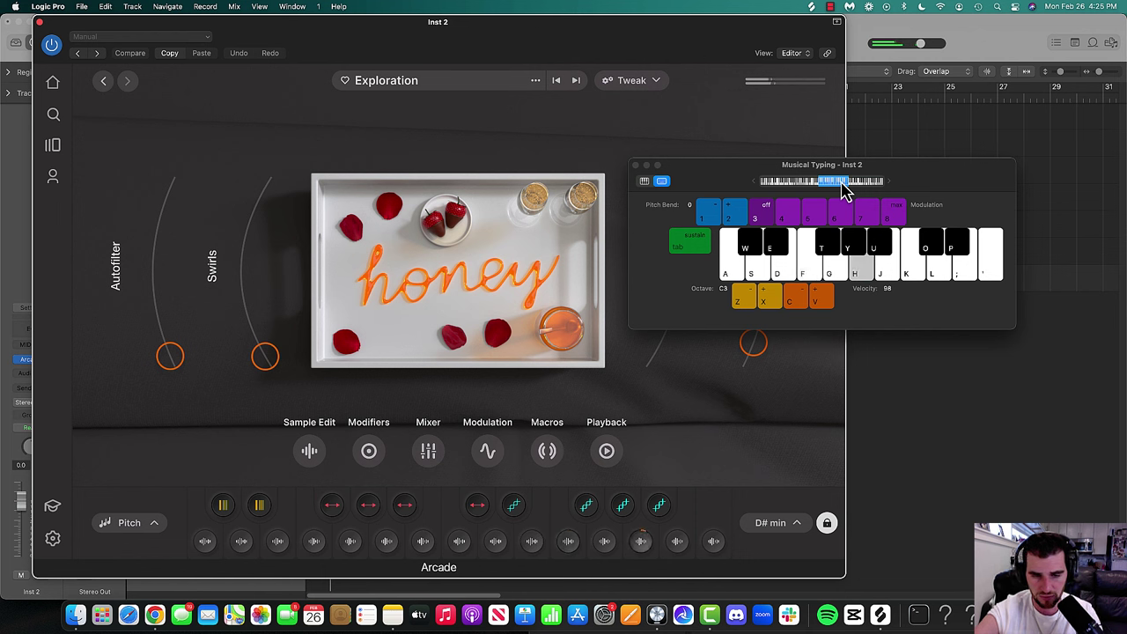
{"action": "key", "text": "j"}
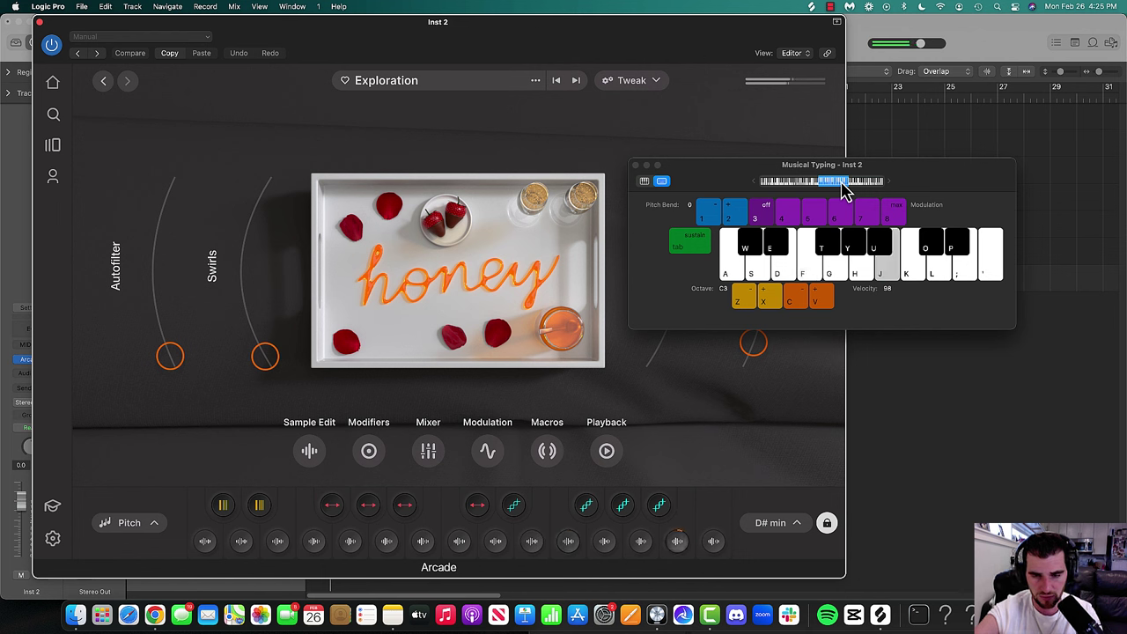
{"action": "key", "text": "k"}
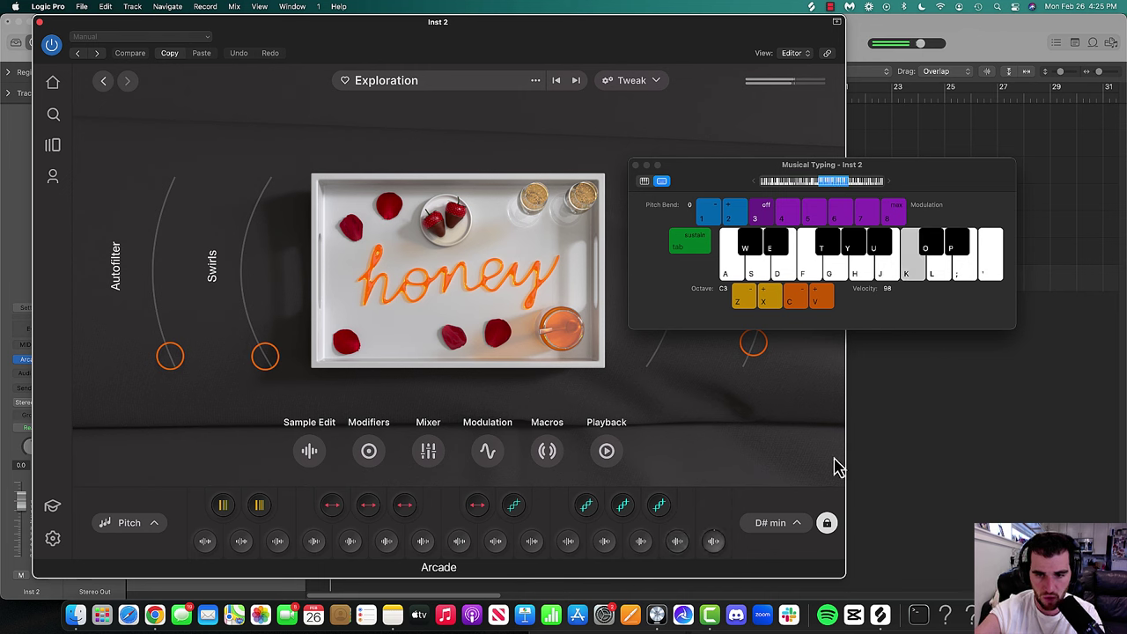
{"action": "key", "text": "j"}
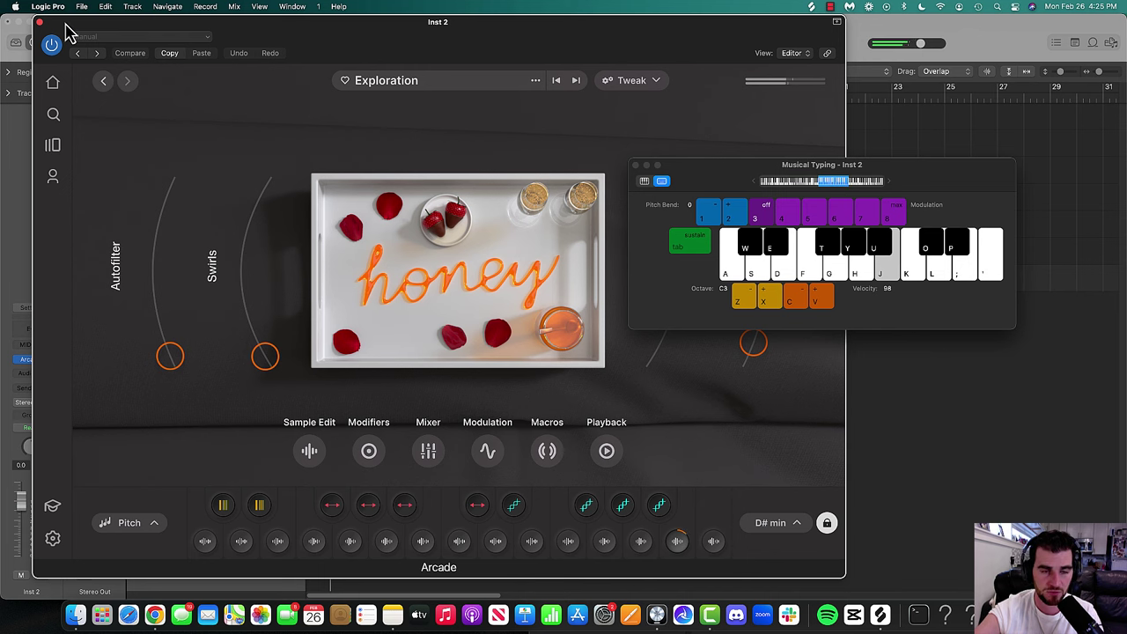
- Move Musical Typing aside and tweak the Swirls and Autofilter macros
{"action": "left_click_drag", "start_coordinate": [718, 201], "coordinate": [806, 419]}
{"action": "left_click_drag", "start_coordinate": [261, 363], "coordinate": [249, 275]}
{"action": "left_click_drag", "start_coordinate": [170, 357], "coordinate": [162, 315]}
{"action": "left_click_drag", "start_coordinate": [259, 274], "coordinate": [262, 319]}
{"action": "left_click_drag", "start_coordinate": [157, 312], "coordinate": [167, 349]}
- Adjust the Dark Wash and Slow Delay macros, dropping Dark Wash fully
{"action": "mouse_move", "coordinate": [754, 342]}
{"action": "left_mouse_down"}
{"action": "mouse_move", "coordinate": [767, 250]}
{"action": "mouse_move", "coordinate": [761, 322]}
{"action": "left_mouse_up"}
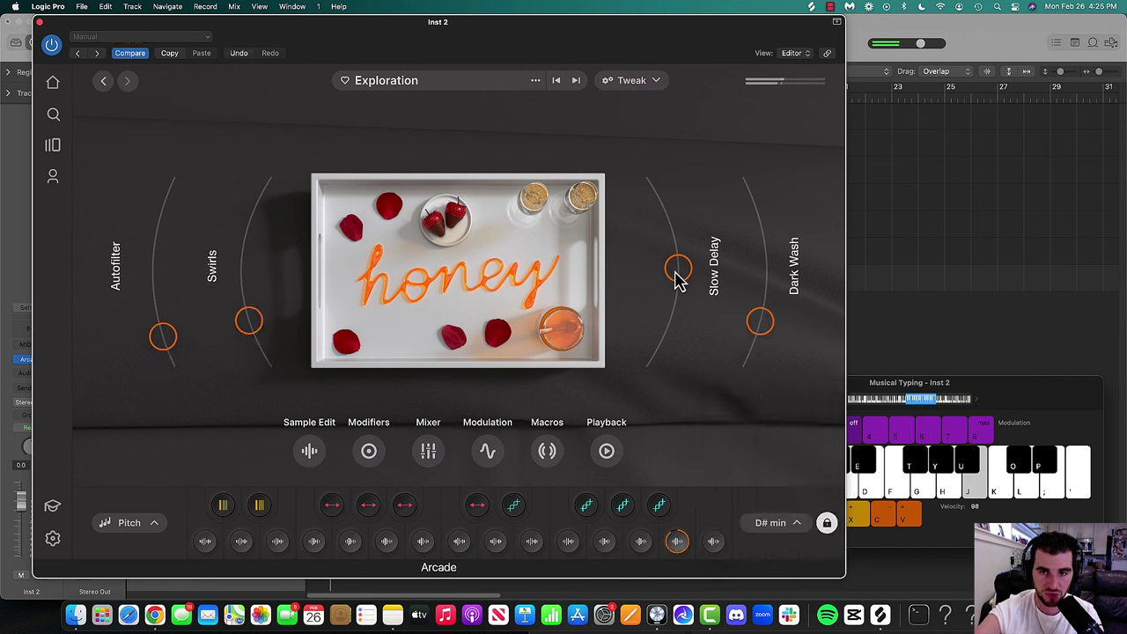
{"action": "left_click_drag", "start_coordinate": [678, 268], "coordinate": [676, 297]}
{"action": "left_click_drag", "start_coordinate": [761, 325], "coordinate": [767, 280]}
{"action": "left_click_drag", "start_coordinate": [675, 297], "coordinate": [676, 250]}
{"action": "left_click", "coordinate": [870, 398]}
{"action": "left_click_drag", "start_coordinate": [772, 295], "coordinate": [739, 370]}
- Fine-tune Slow Delay, Dark Wash and Swirls, then close Musical Typing
{"action": "left_click_drag", "start_coordinate": [676, 251], "coordinate": [654, 188]}
{"action": "left_click_drag", "start_coordinate": [738, 394], "coordinate": [750, 334]}
{"action": "left_click_drag", "start_coordinate": [657, 192], "coordinate": [724, 297]}
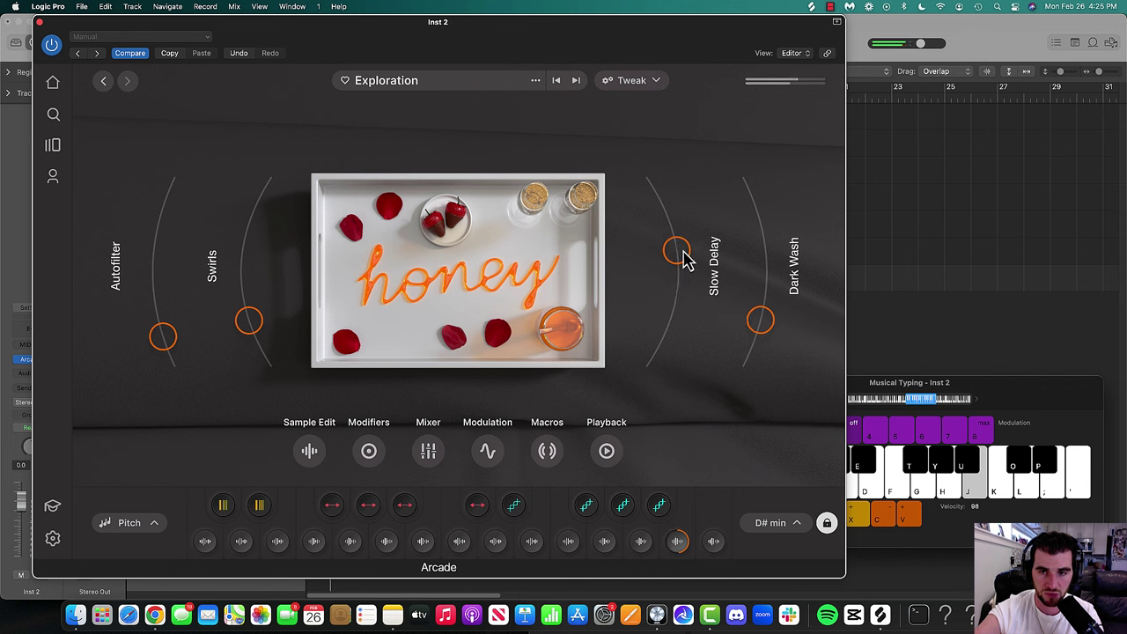
{"action": "left_click_drag", "start_coordinate": [685, 257], "coordinate": [675, 231]}
{"action": "left_click_drag", "start_coordinate": [762, 320], "coordinate": [764, 308]}
{"action": "left_click_drag", "start_coordinate": [252, 320], "coordinate": [244, 301]}
{"action": "left_click", "coordinate": [894, 387]}
{"action": "left_click", "coordinate": [725, 383]}
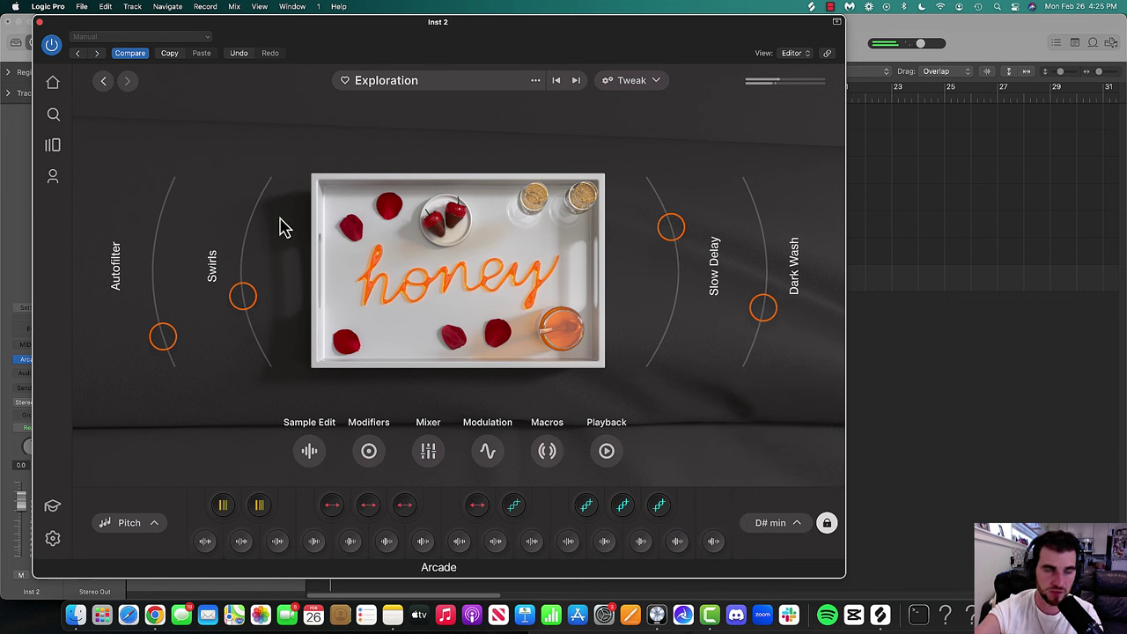
- Close Arcade, turn on Cycle looping bars 1–9, and preview the loop
{"action": "left_click", "coordinate": [40, 22]}
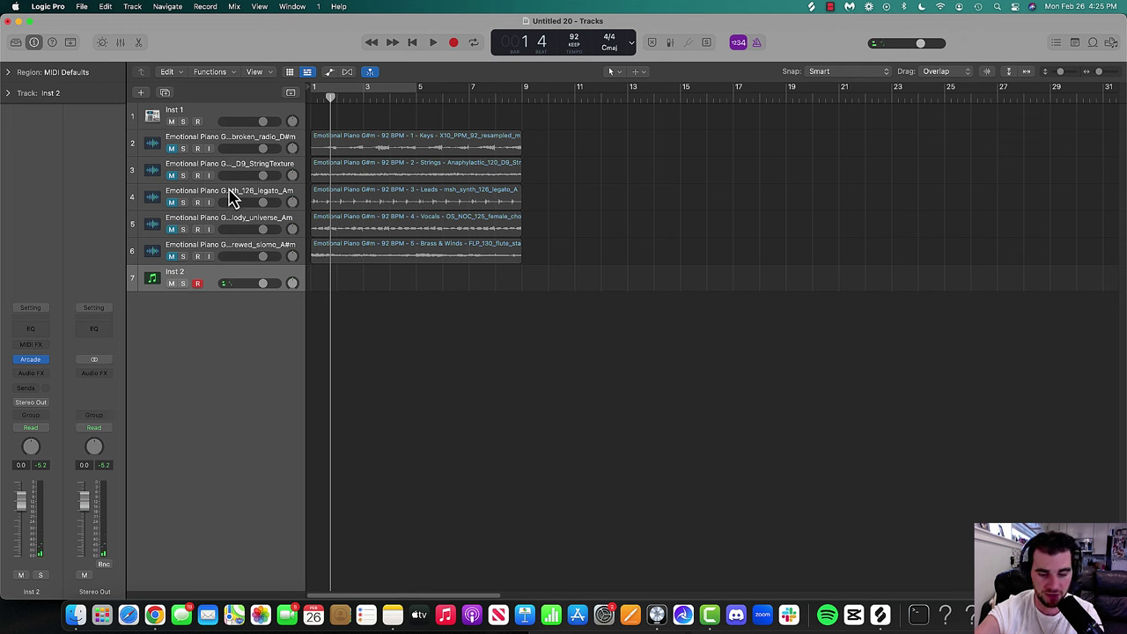
{"action": "left_click", "coordinate": [355, 89]}
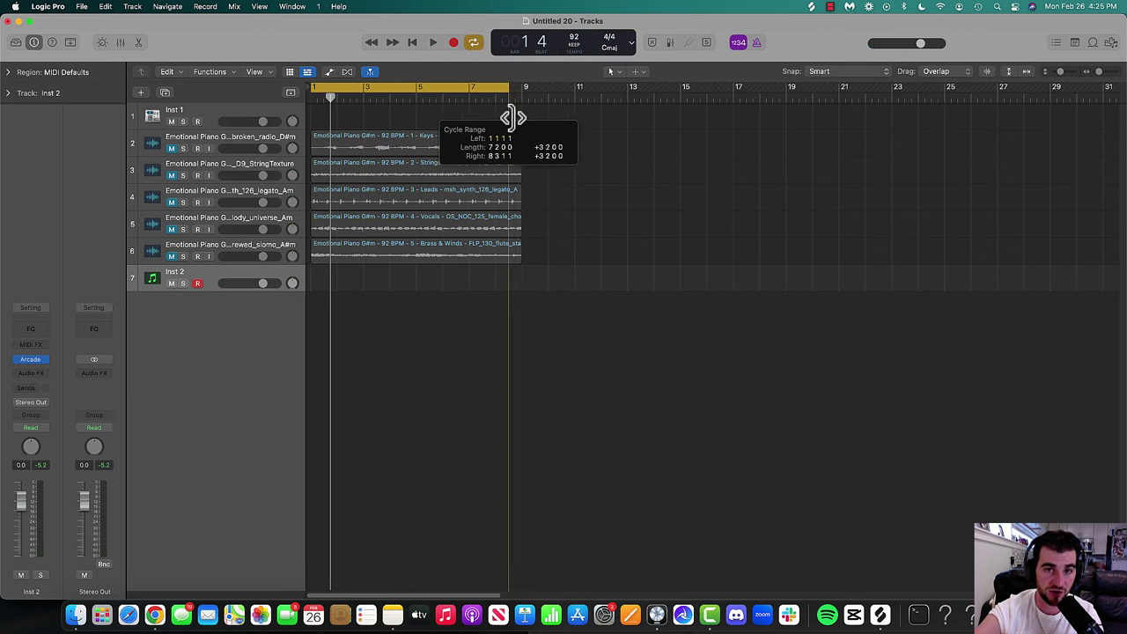
{"action": "left_click_drag", "start_coordinate": [514, 117], "coordinate": [523, 121]}
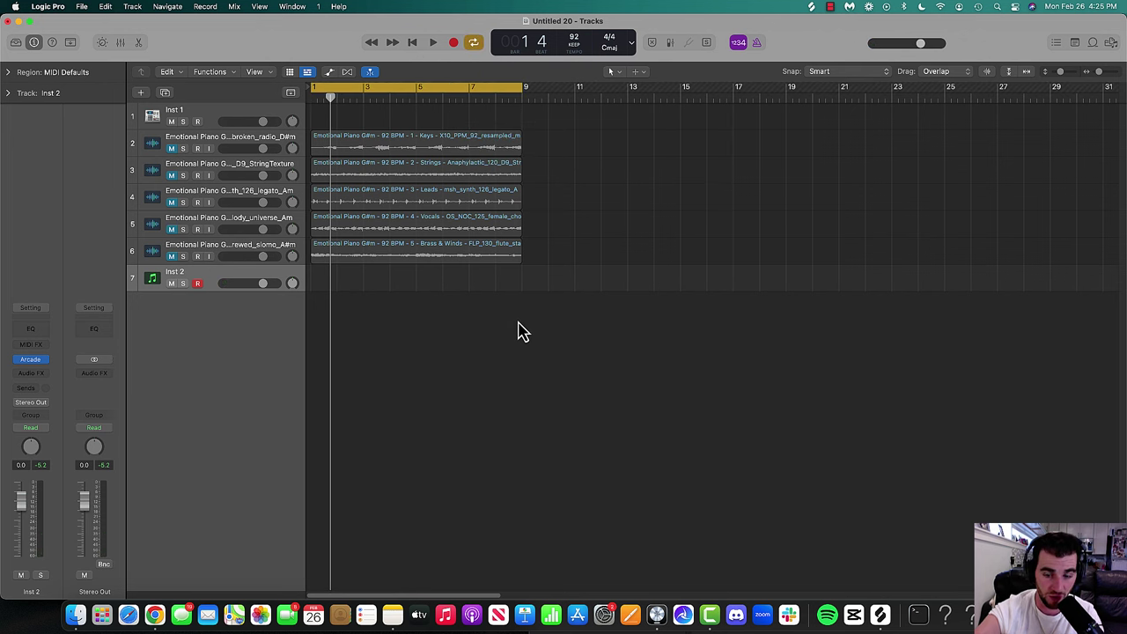
{"action": "key", "text": "space"}
{"action": "key", "text": "space"}
- Record a played MIDI part on Inst 2 across bars 1–9 using Musical Typing
{"action": "key", "text": "super+k"}
{"action": "key", "text": "r"}
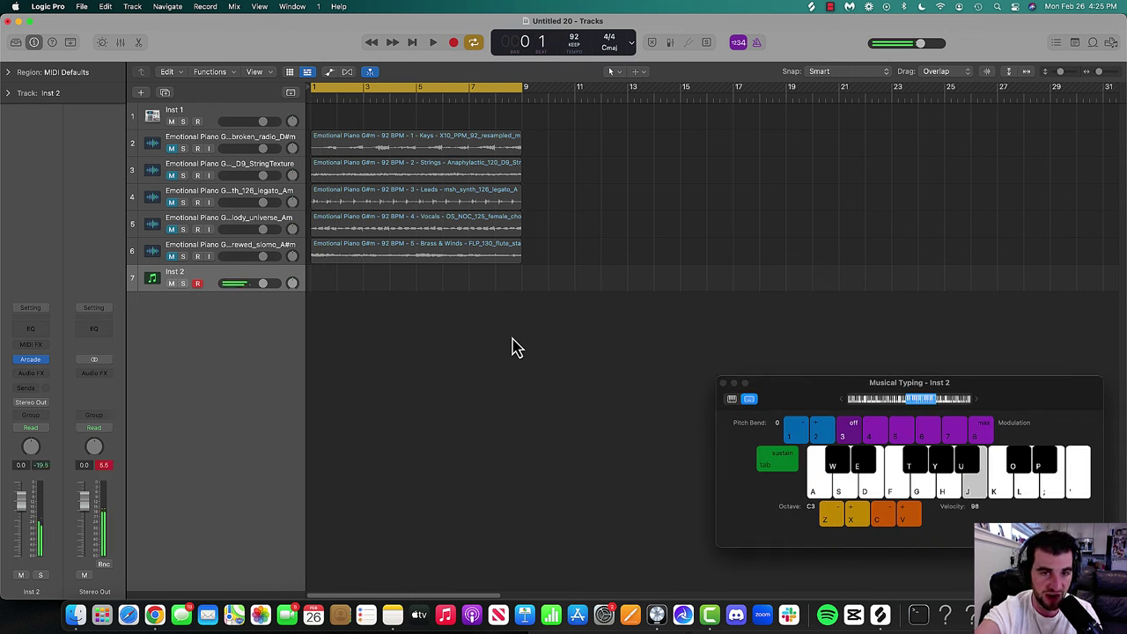
{"action": "key", "text": "r"}
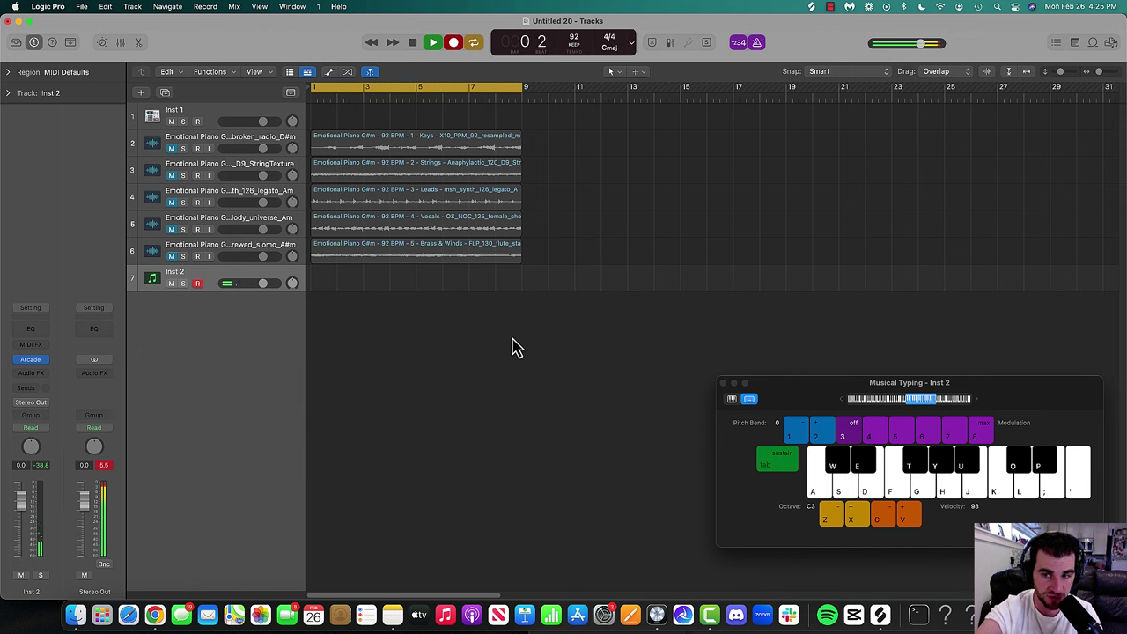
{"action": "key", "text": "j"}
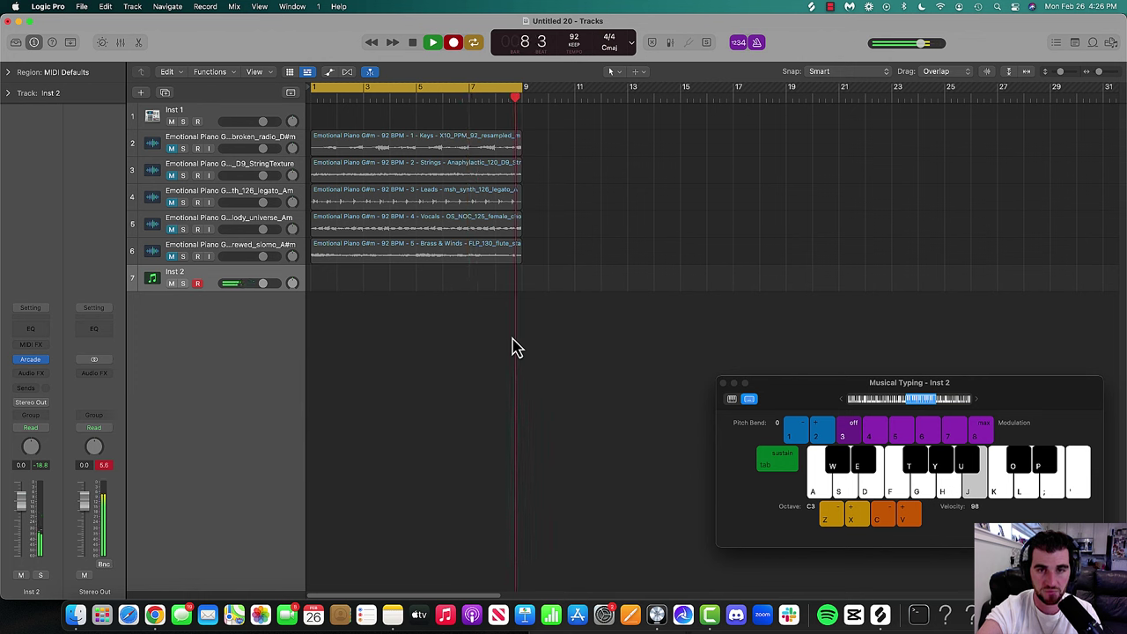
{"action": "key", "text": "space"}
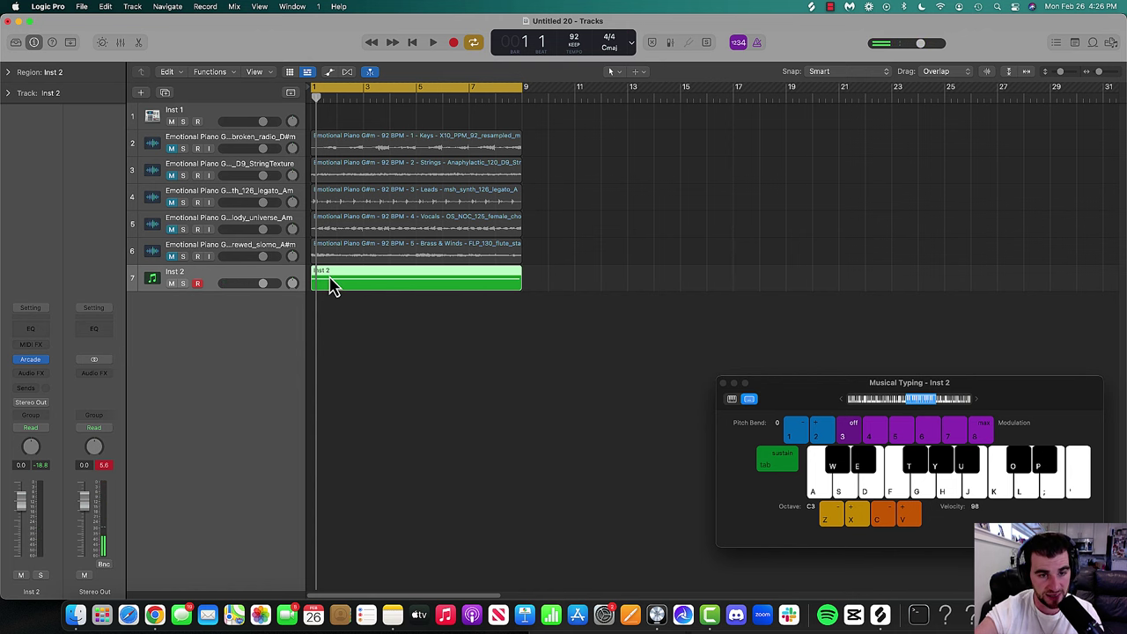
- Play back the Inst 2 part, then duplicate it as a new Untitled track
{"action": "key", "text": "space"}
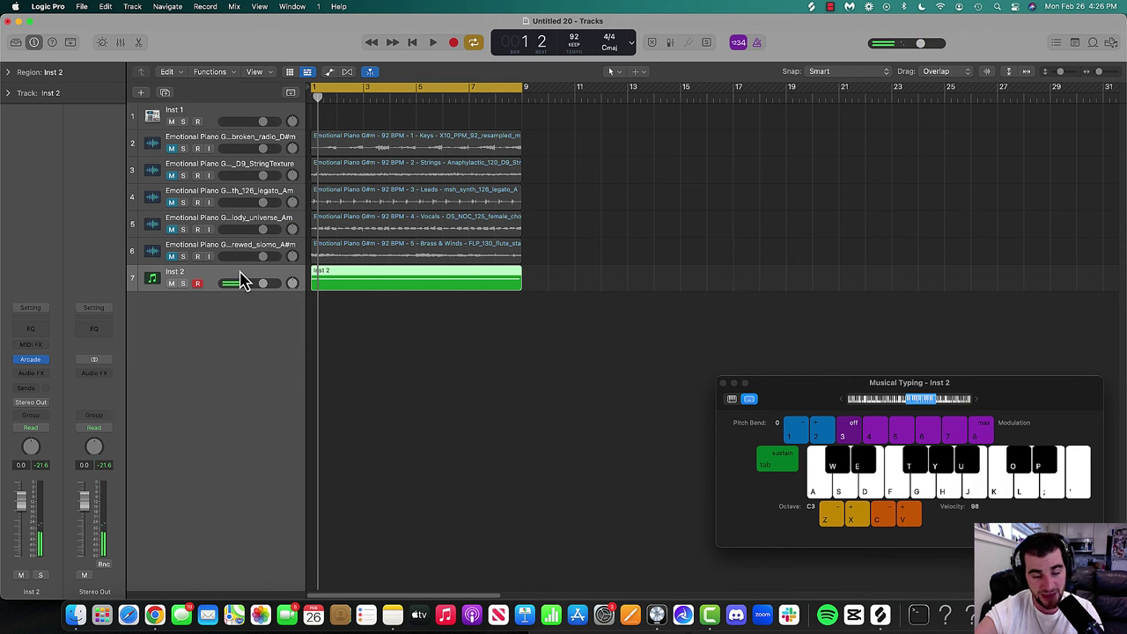
{"action": "key", "text": "super+d"}
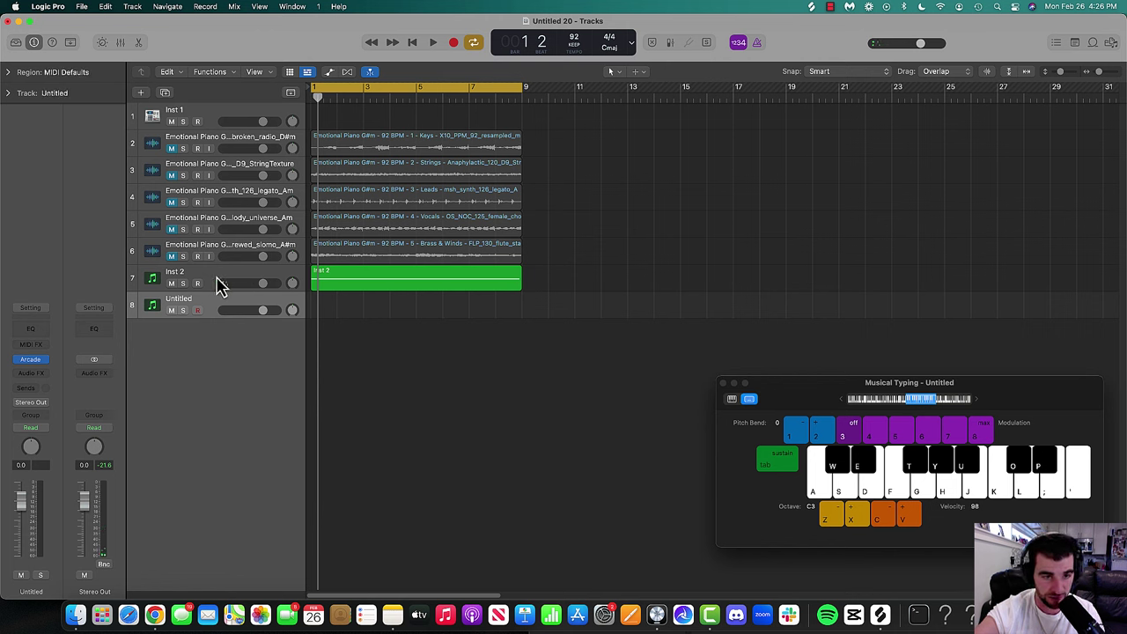
{"action": "left_click", "coordinate": [220, 283]}
{"action": "left_click", "coordinate": [214, 308]}
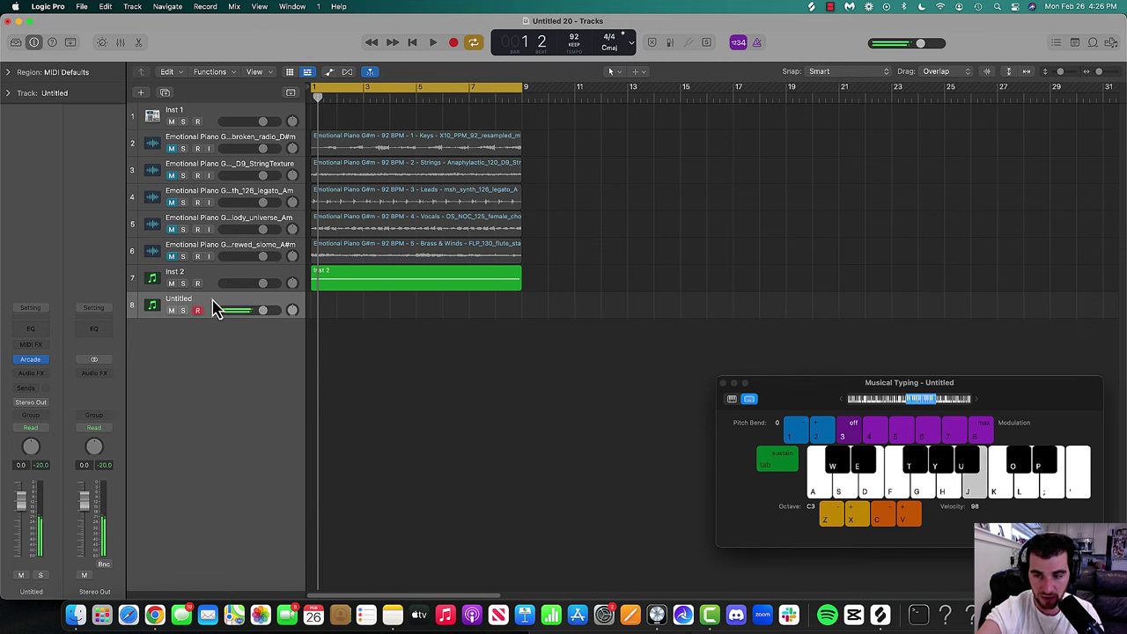
- Record a second MIDI part onto the Untitled track across bars 1–9
{"action": "key", "text": "k"}
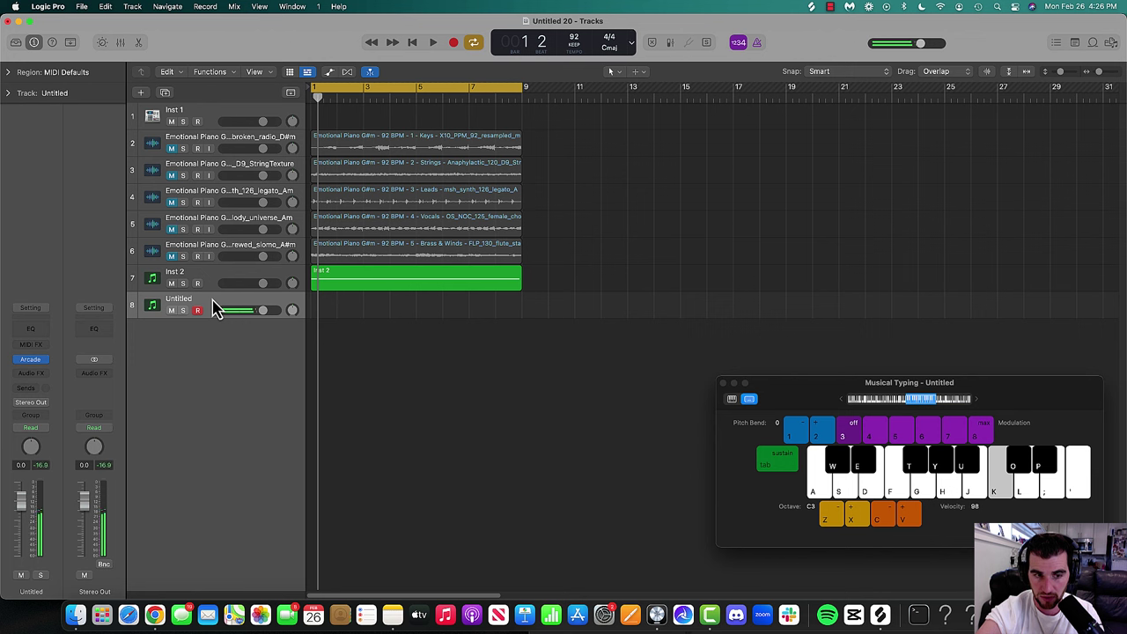
{"action": "key", "text": "r"}
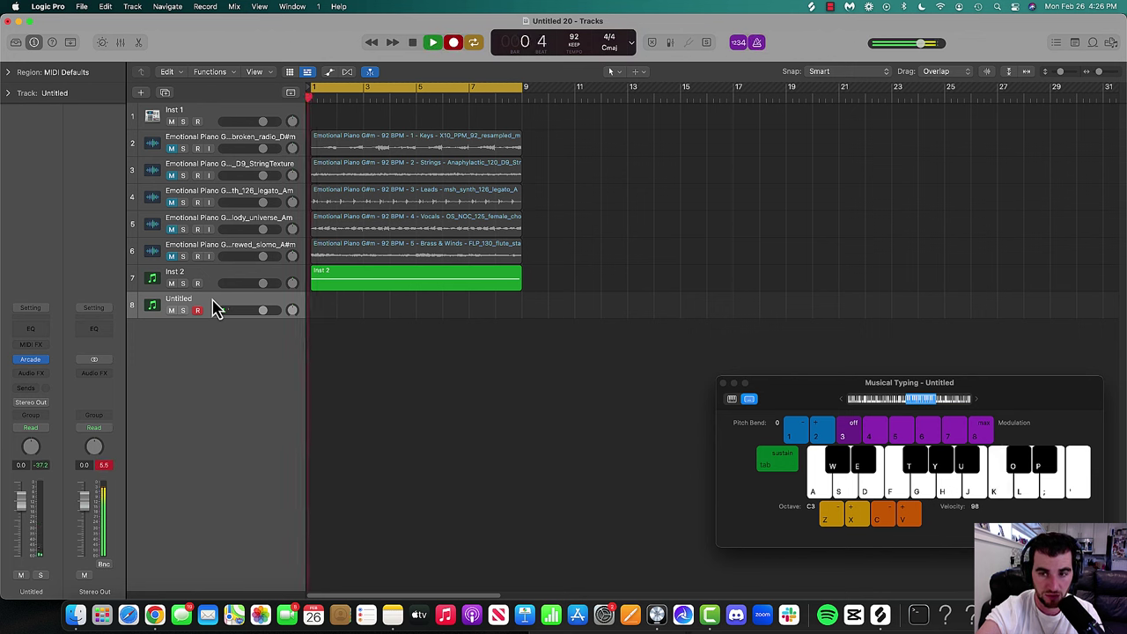
{"action": "key", "text": "k"}
{"action": "key", "text": "k"}
{"action": "key", "text": "k"}
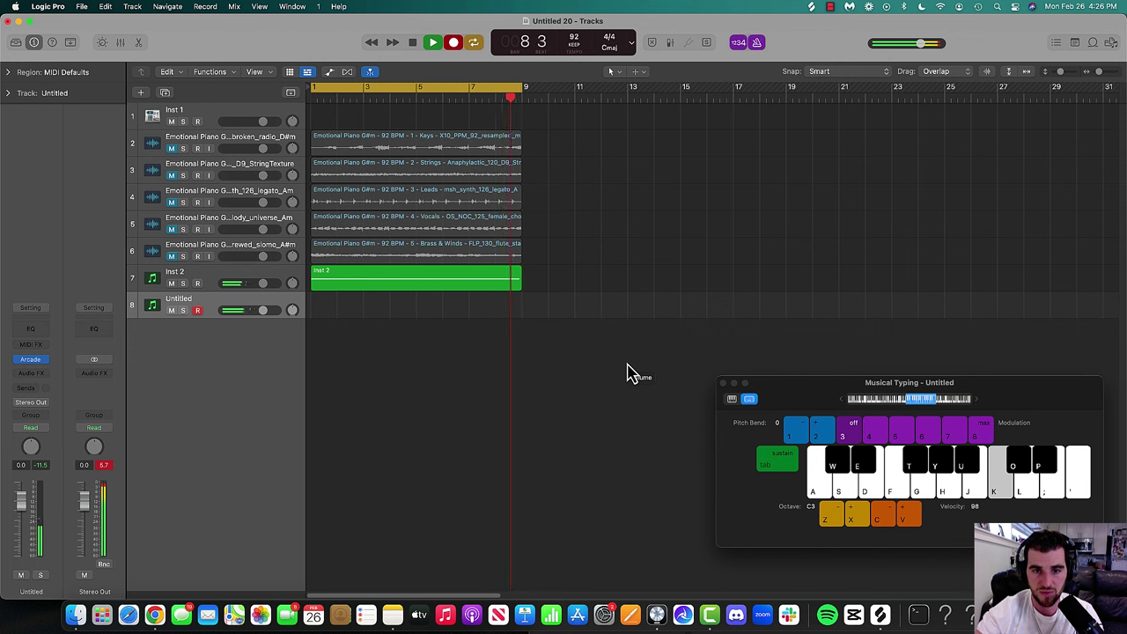
{"action": "key", "text": "space"}
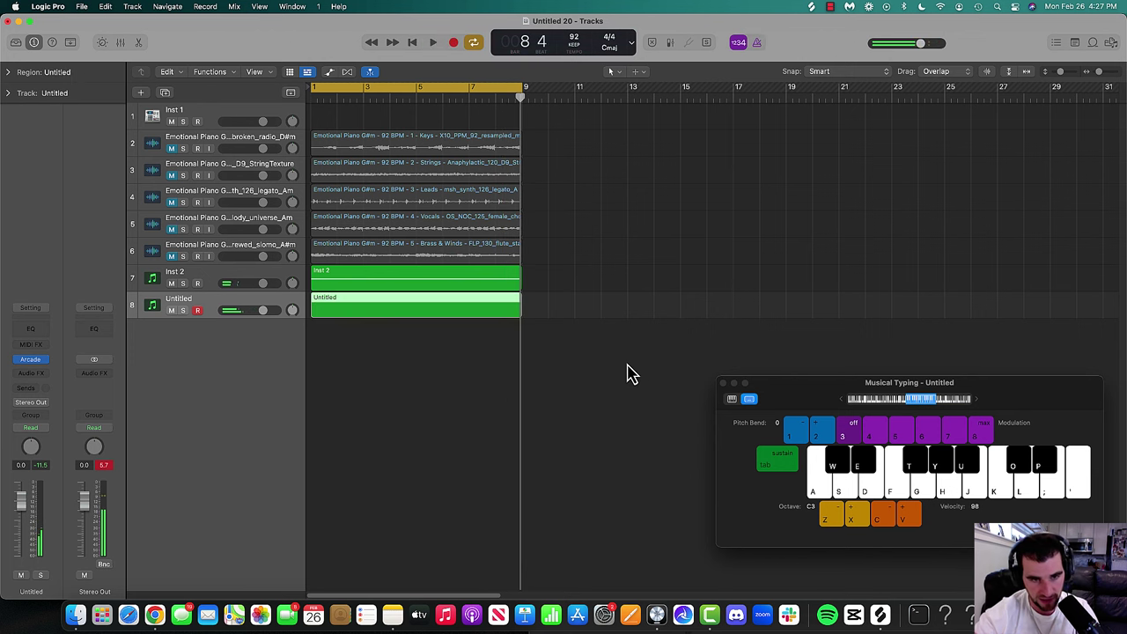
- Play back both parts and add a ninth Arcade track with Cmd+D
{"action": "key", "text": "space"}
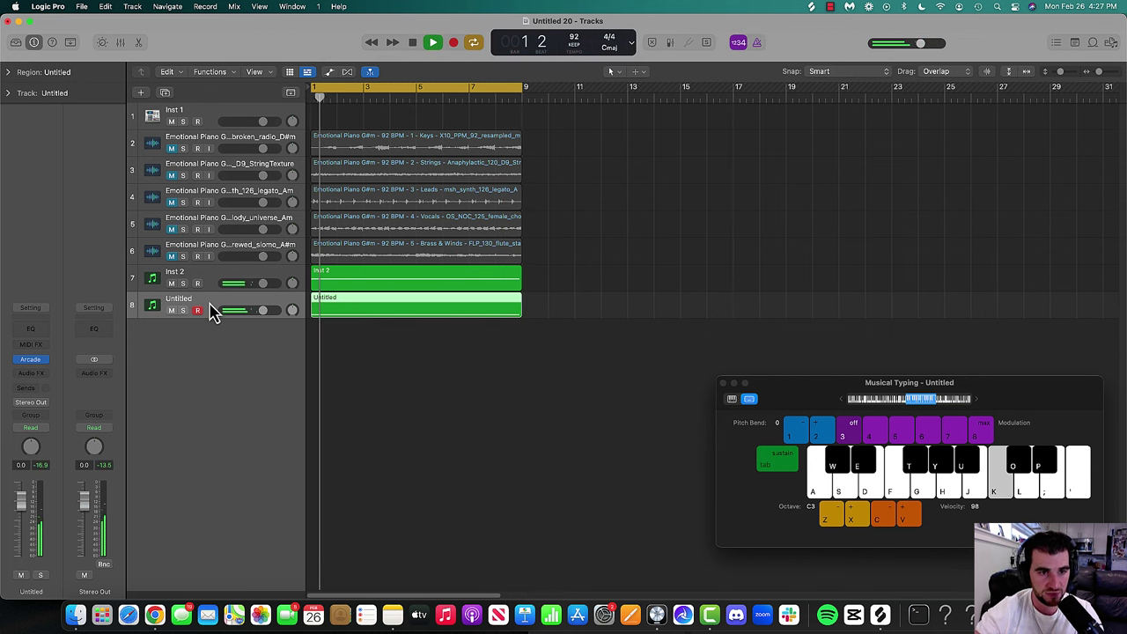
{"action": "key", "text": "super+d"}
{"action": "key", "text": "a"}
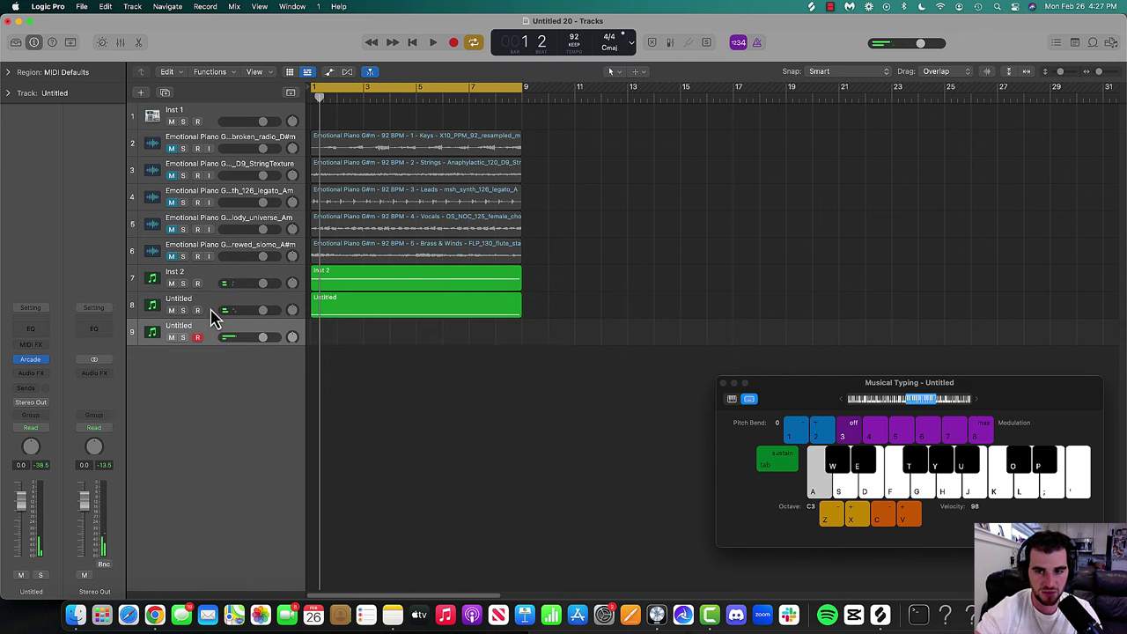
- Drop Musical Typing one octave to C2, try the notes, and record on track 9
{"action": "left_click", "coordinate": [914, 403]}
{"action": "key", "text": "a"}
{"action": "key", "text": "s"}
{"action": "key", "text": "d"}
{"action": "key", "text": "f"}
{"action": "key", "text": "g"}
{"action": "key", "text": "h"}
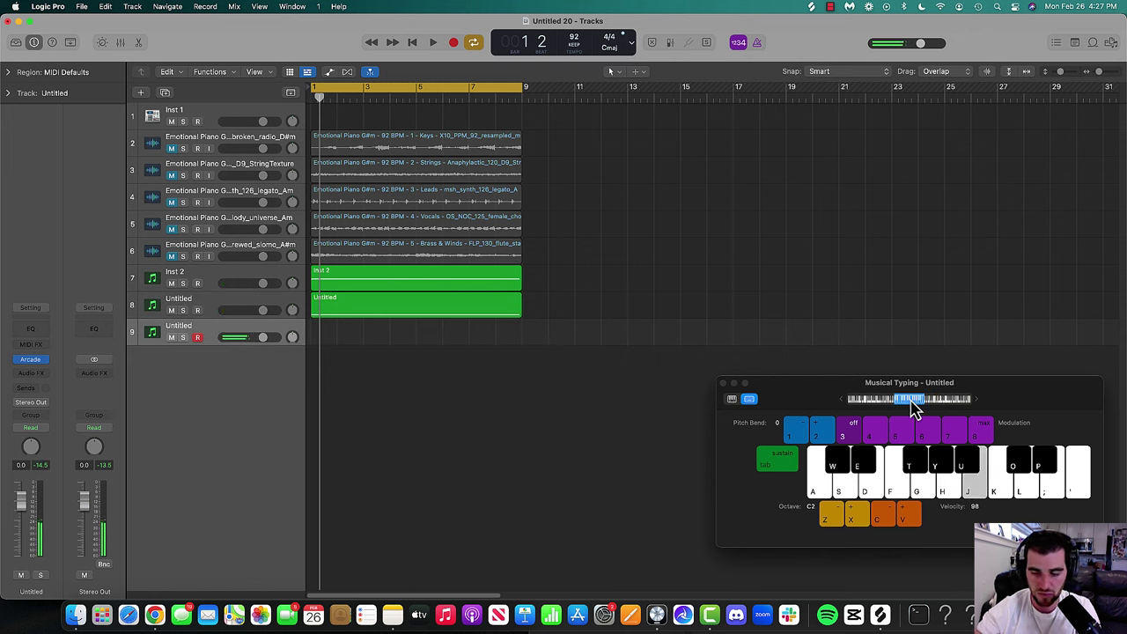
{"action": "key", "text": "k"}
{"action": "key", "text": "l"}
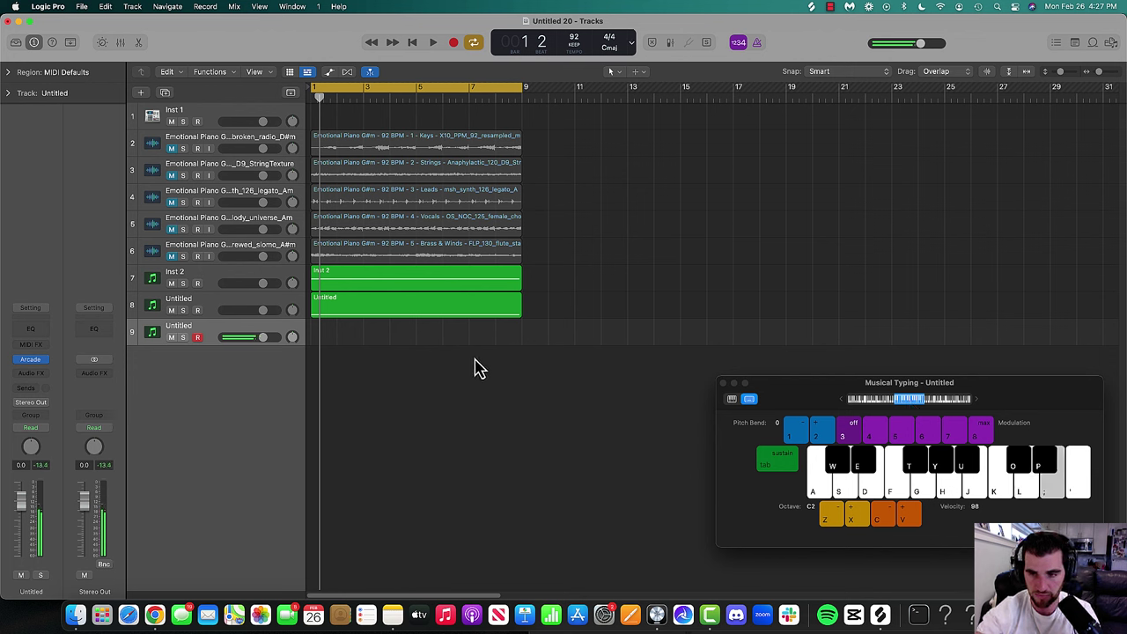
{"action": "key", "text": "r"}
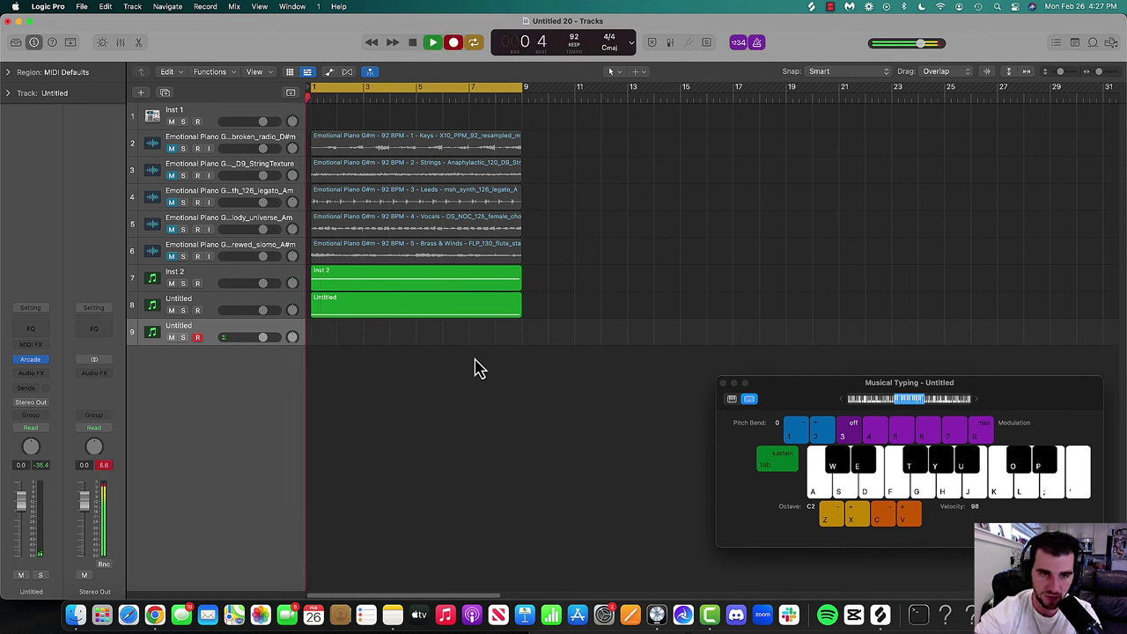
{"action": "key", "text": "semicolon"}
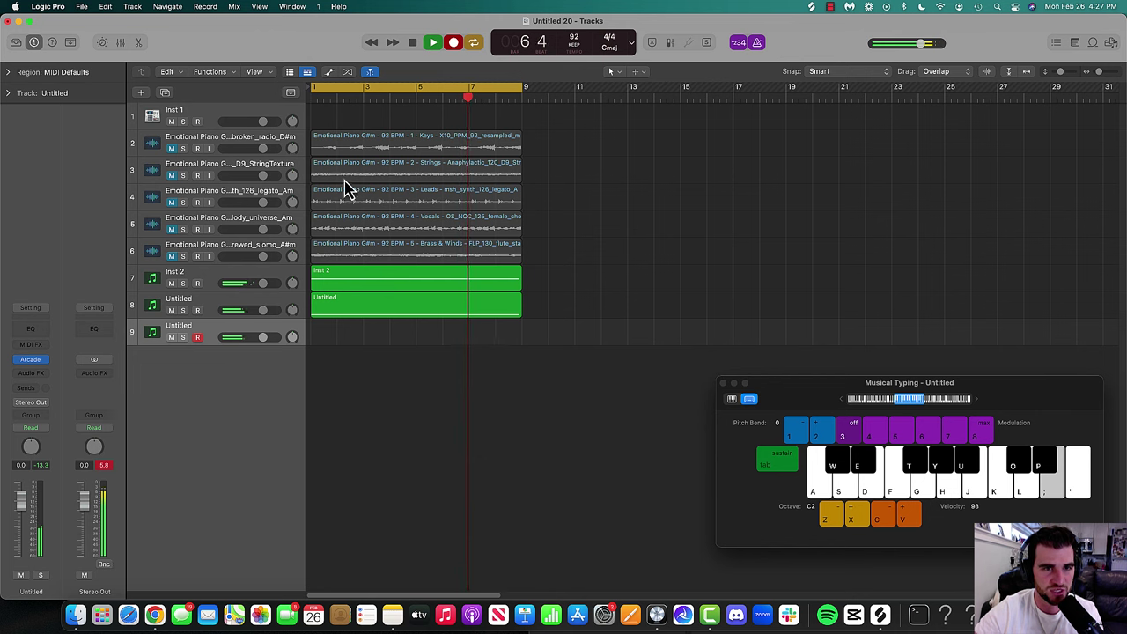
- Stop recording, close Musical Typing, and preview track 9 soloed
{"action": "key", "text": "space"}
{"action": "left_click", "coordinate": [724, 385]}
{"action": "key", "text": "space"}
{"action": "key", "text": "s"}
{"action": "key", "text": "space"}
{"action": "key", "text": "space"}
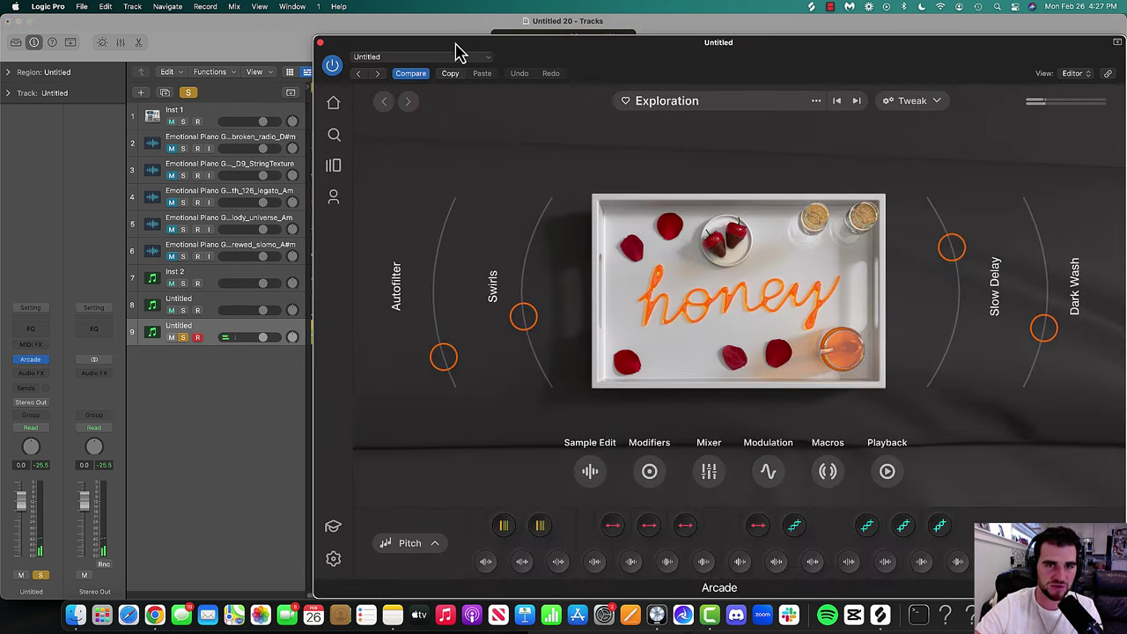
- Set the Arcade session key to G# min on tracks 9 and 8
{"action": "left_click_drag", "start_coordinate": [454, 44], "coordinate": [398, 11]}
{"action": "left_click", "coordinate": [892, 525]}
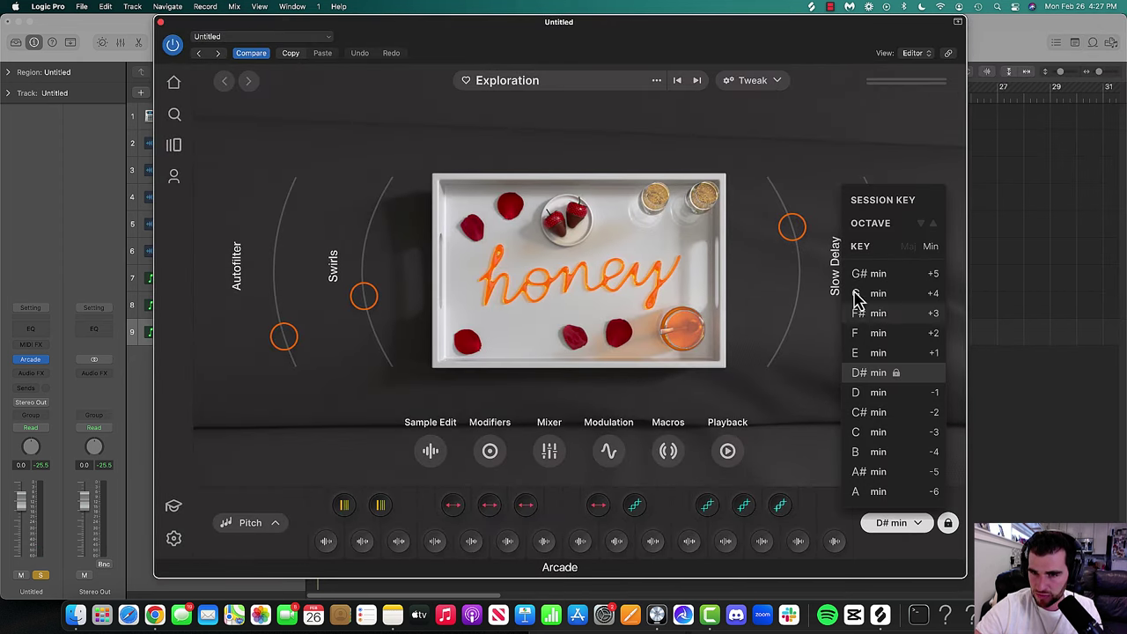
{"action": "left_click", "coordinate": [877, 274]}
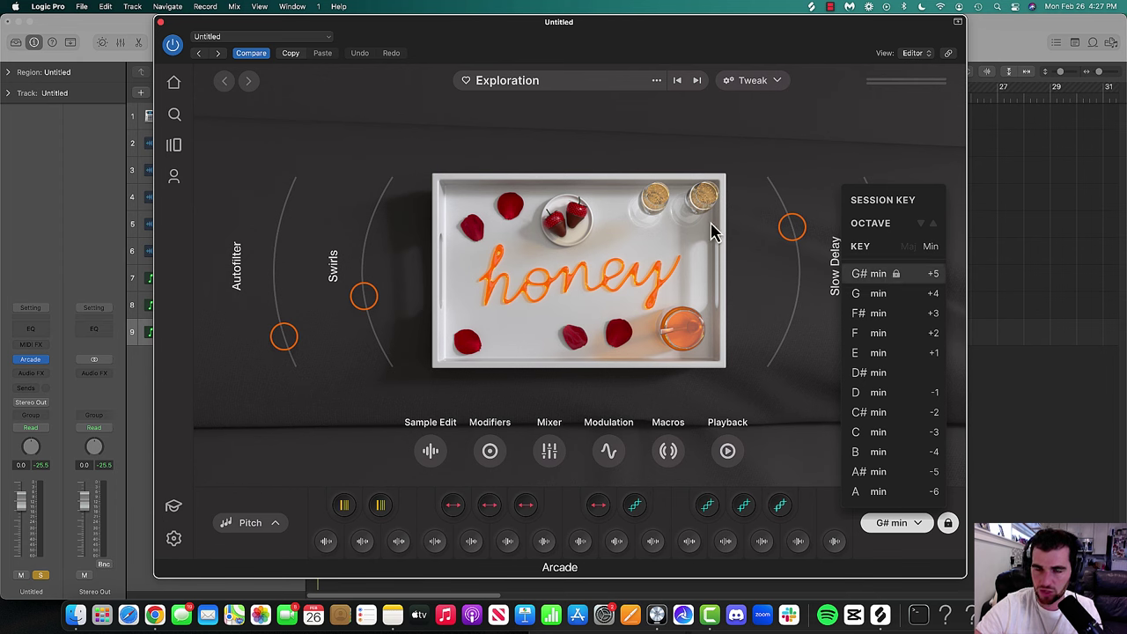
{"action": "left_click", "coordinate": [160, 22]}
{"action": "left_click", "coordinate": [209, 316]}
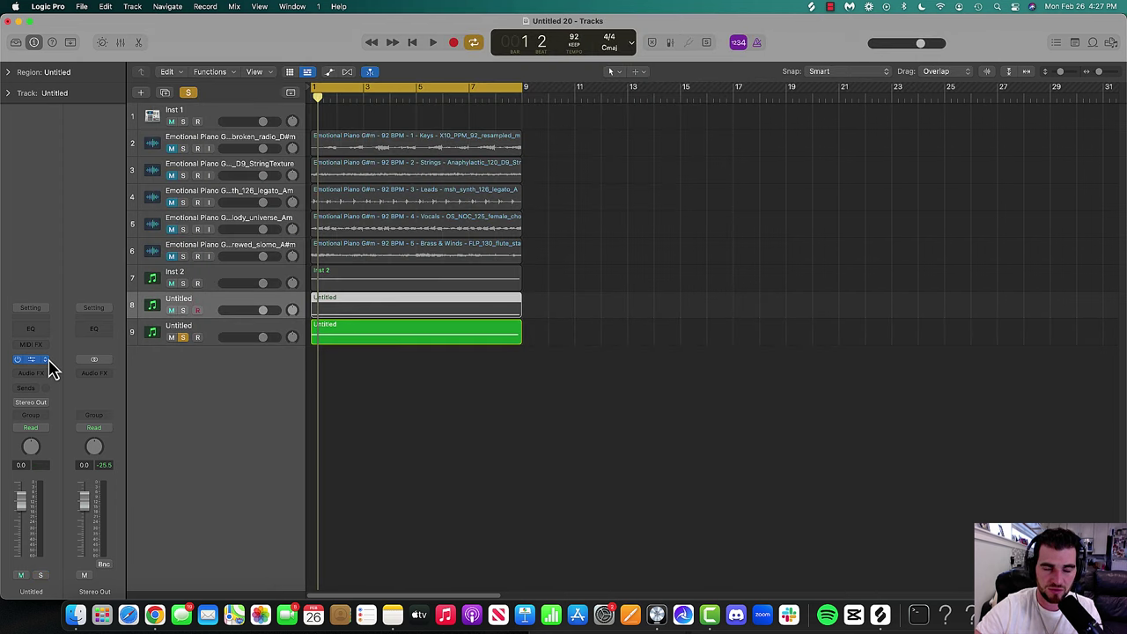
{"action": "left_click", "coordinate": [42, 361]}
{"action": "left_click", "coordinate": [1044, 543]}
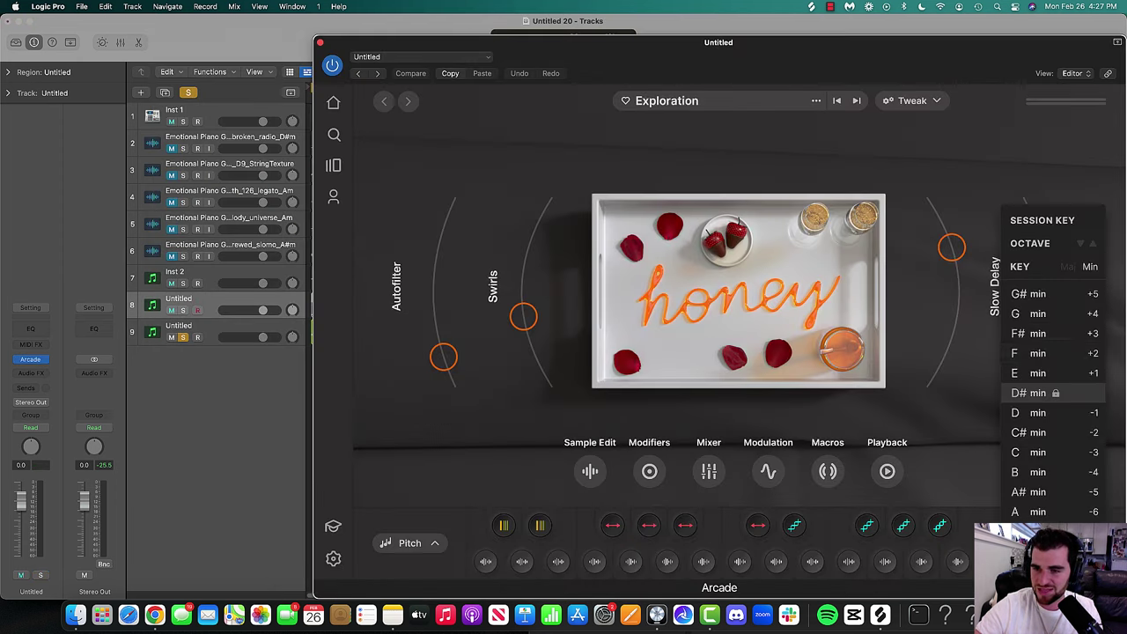
{"action": "left_click", "coordinate": [1036, 294]}
{"action": "left_click", "coordinate": [320, 42]}
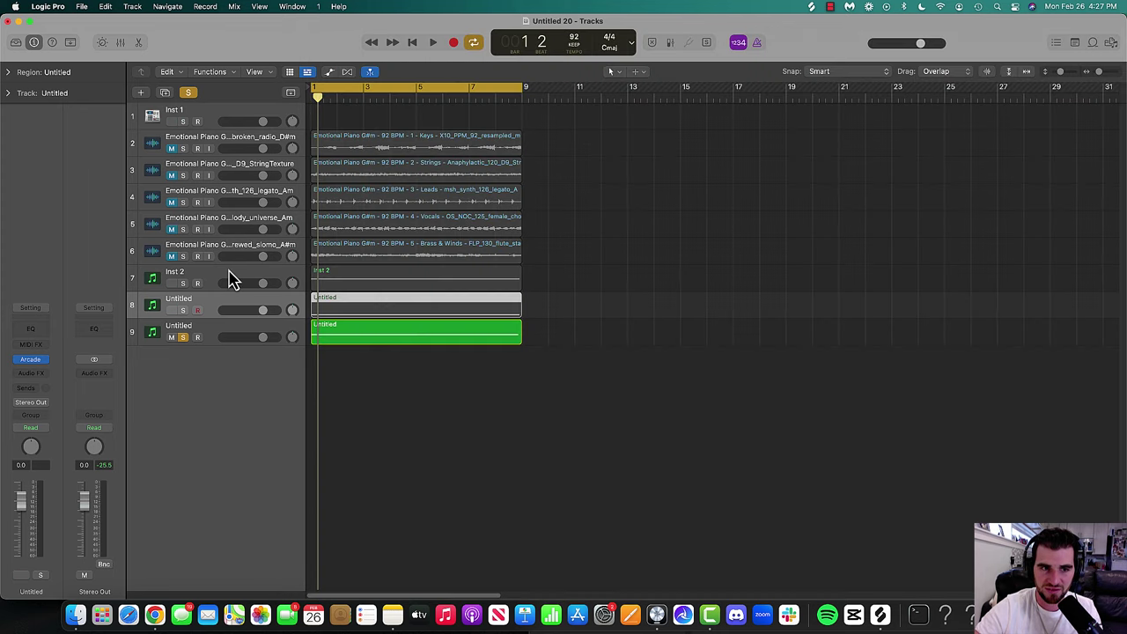
- Set Inst 2's Arcade session key to G# min, then start playback from track 9
{"action": "left_click", "coordinate": [231, 280]}
{"action": "left_click", "coordinate": [95, 359]}
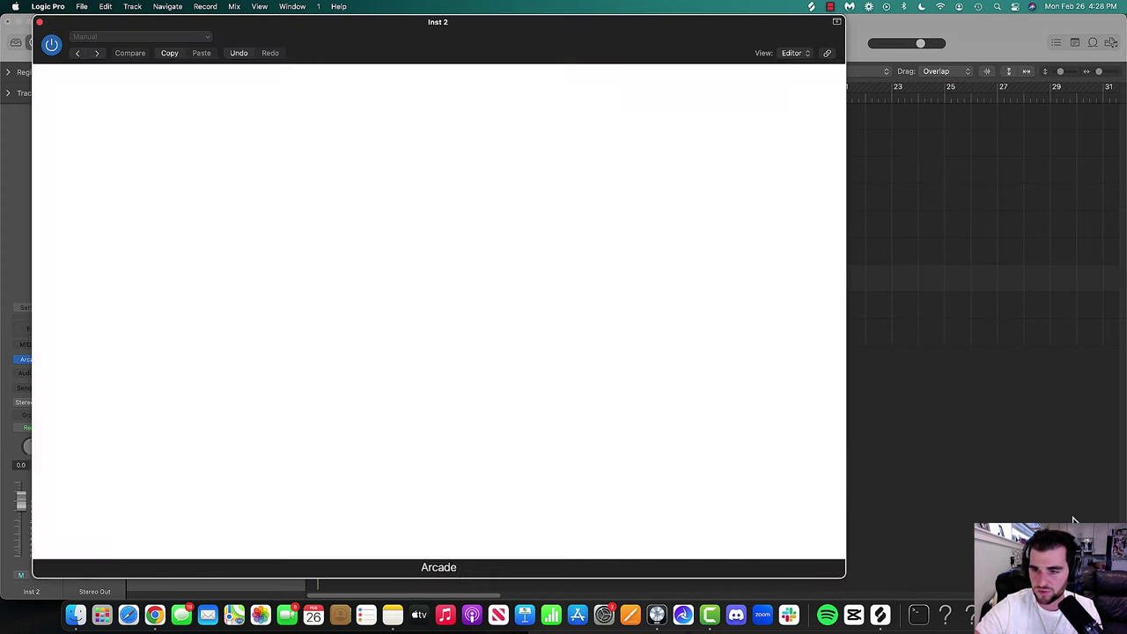
{"action": "left_click", "coordinate": [771, 527]}
{"action": "left_click", "coordinate": [758, 275]}
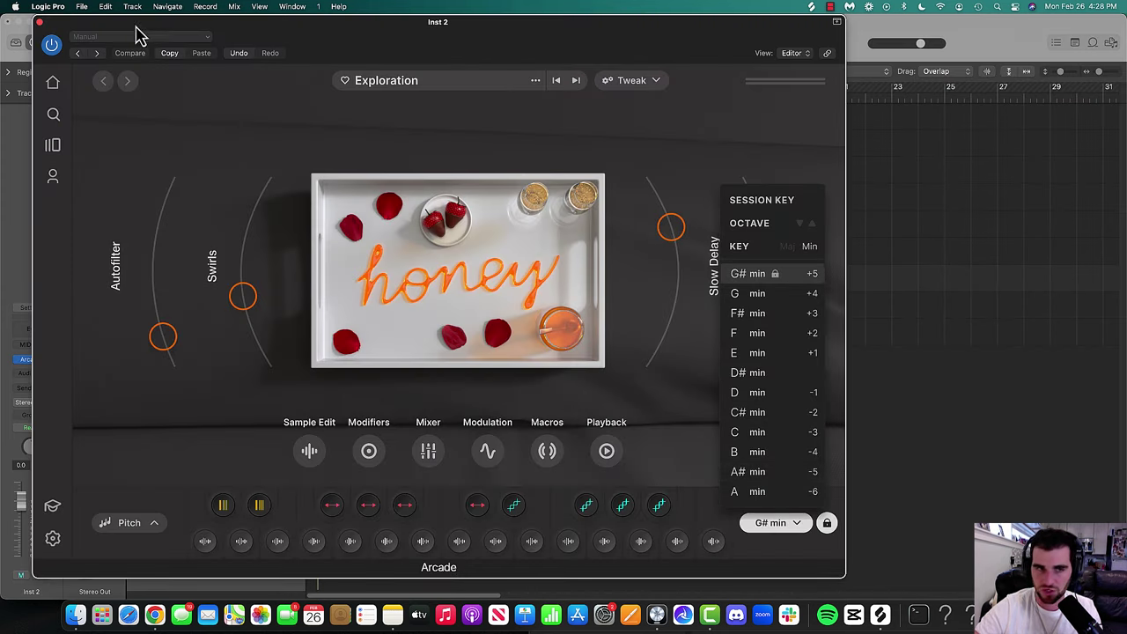
{"action": "left_click", "coordinate": [40, 22]}
{"action": "left_click", "coordinate": [216, 337]}
{"action": "key", "text": "space"}
- Solo tracks 7 and 8 and rebalance the volumes of tracks 7–9 to about 0 dB
{"action": "left_click", "coordinate": [183, 310]}
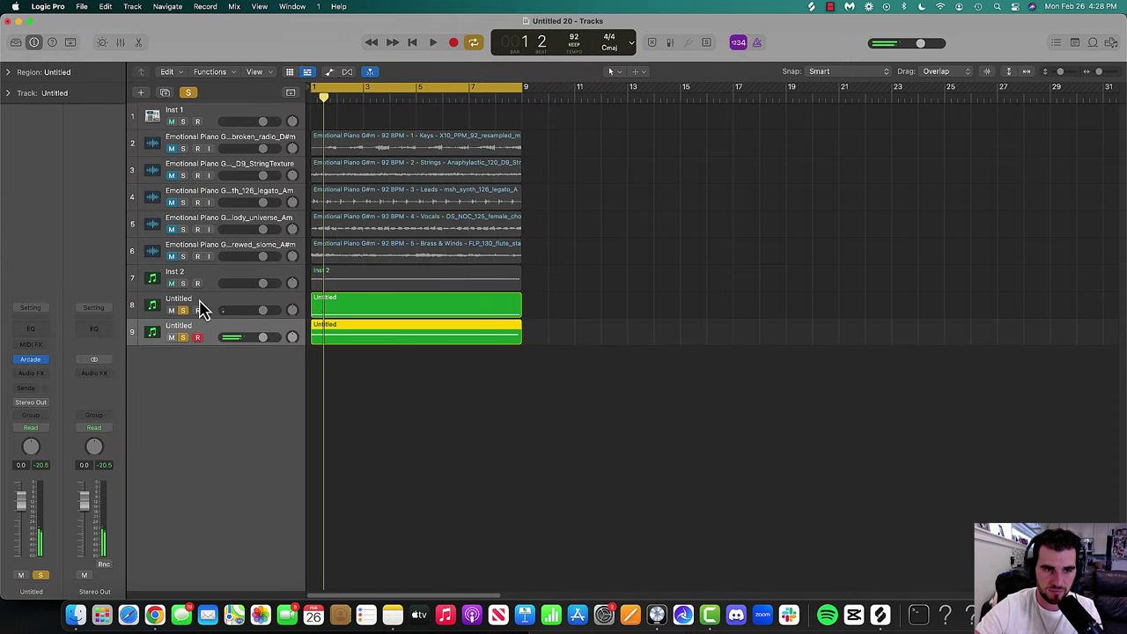
{"action": "left_click", "coordinate": [182, 284]}
{"action": "left_click_drag", "start_coordinate": [214, 327], "coordinate": [255, 284]}
{"action": "left_click", "coordinate": [235, 324]}
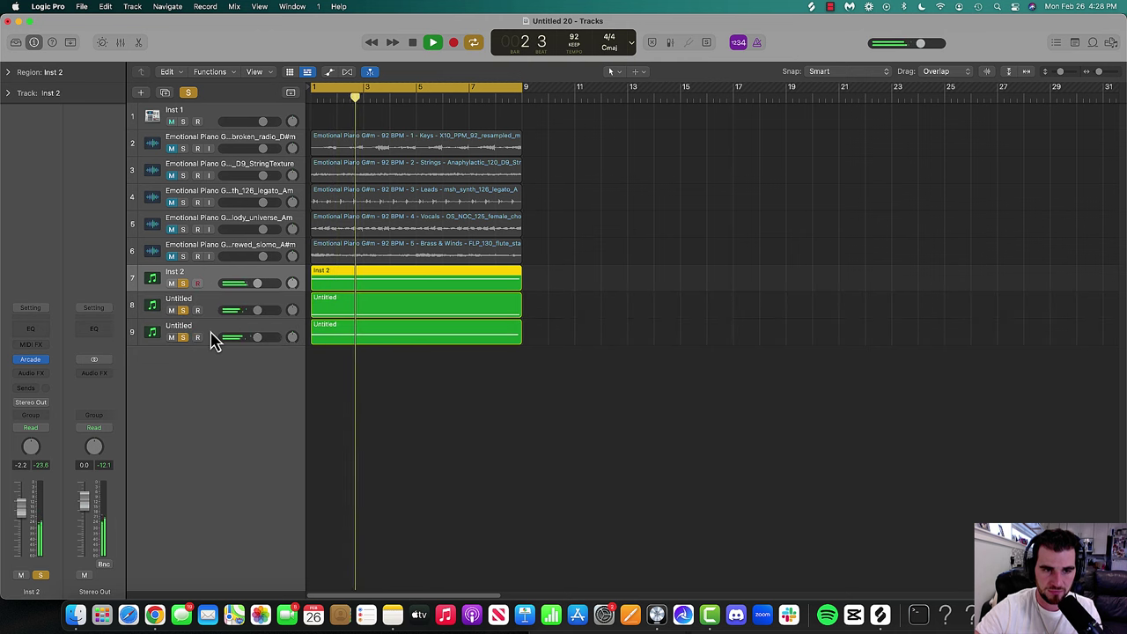
{"action": "left_click_drag", "start_coordinate": [251, 338], "coordinate": [263, 337]}
- Clear all solos and solo track 8 alone
{"action": "left_click", "coordinate": [435, 460]}
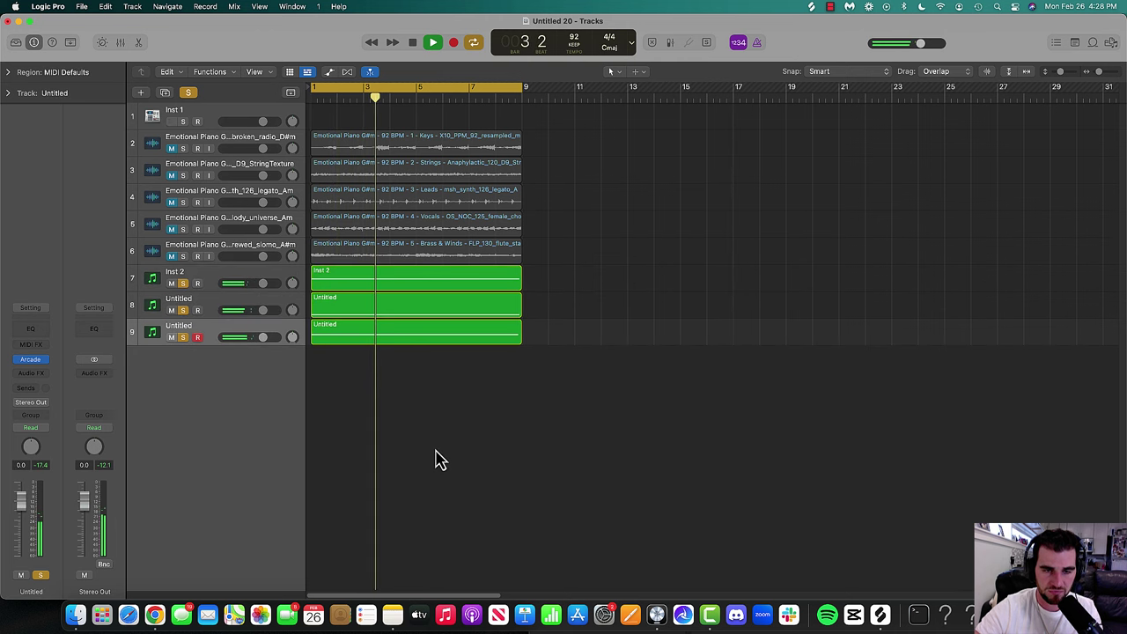
{"action": "left_click", "coordinate": [187, 94]}
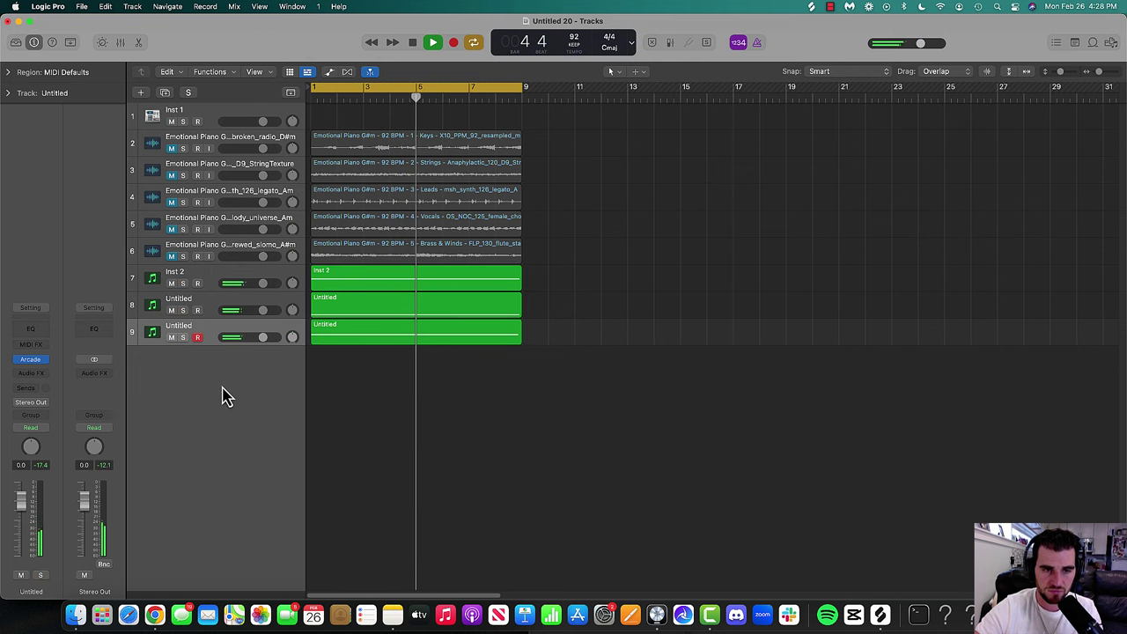
{"action": "left_click", "coordinate": [182, 310]}
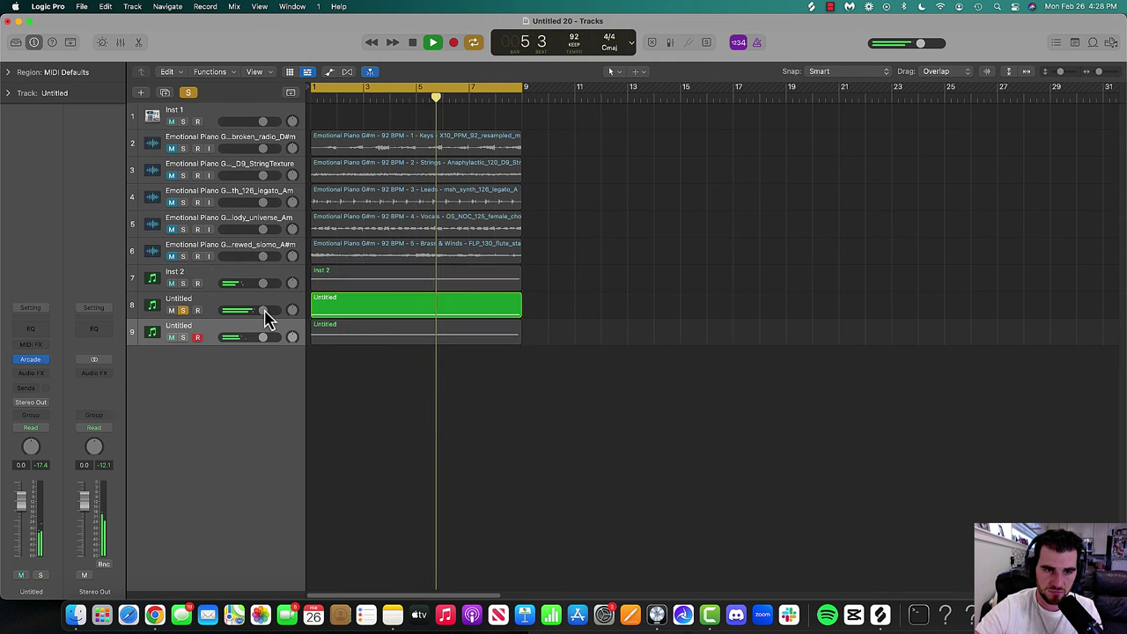
- Lower the volume faders of guitar tracks 7 and 8
{"action": "left_click", "coordinate": [182, 283]}
{"action": "left_click", "coordinate": [201, 300]}
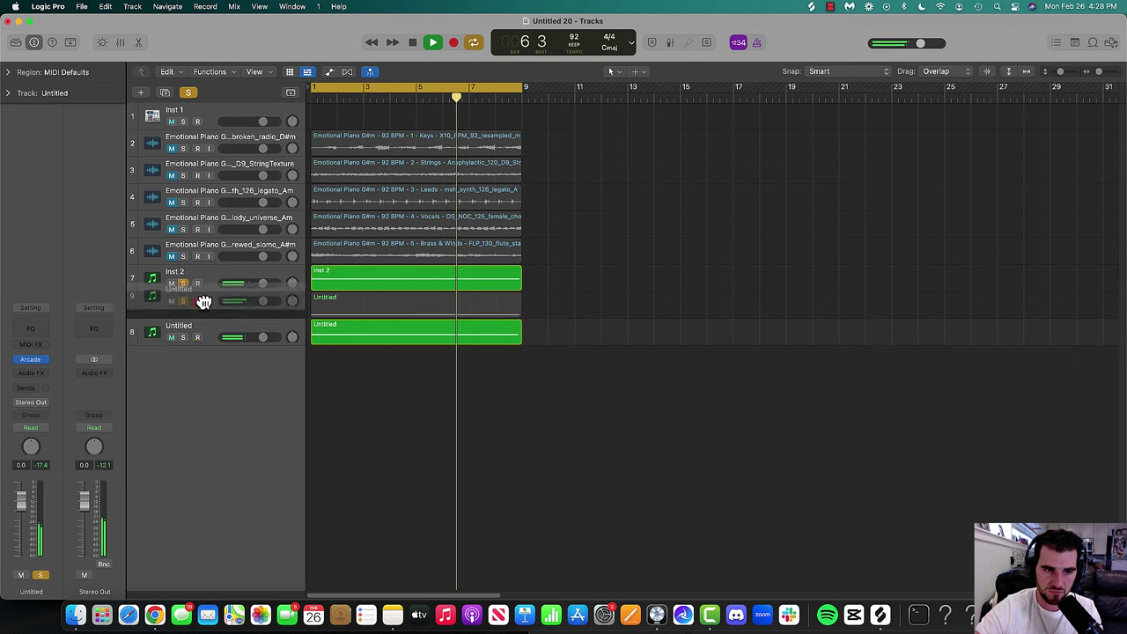
{"action": "left_click_drag", "start_coordinate": [263, 310], "coordinate": [241, 338]}
{"action": "left_click", "coordinate": [183, 337]}
{"action": "left_click", "coordinate": [211, 343]}
{"action": "left_click", "coordinate": [216, 304]}
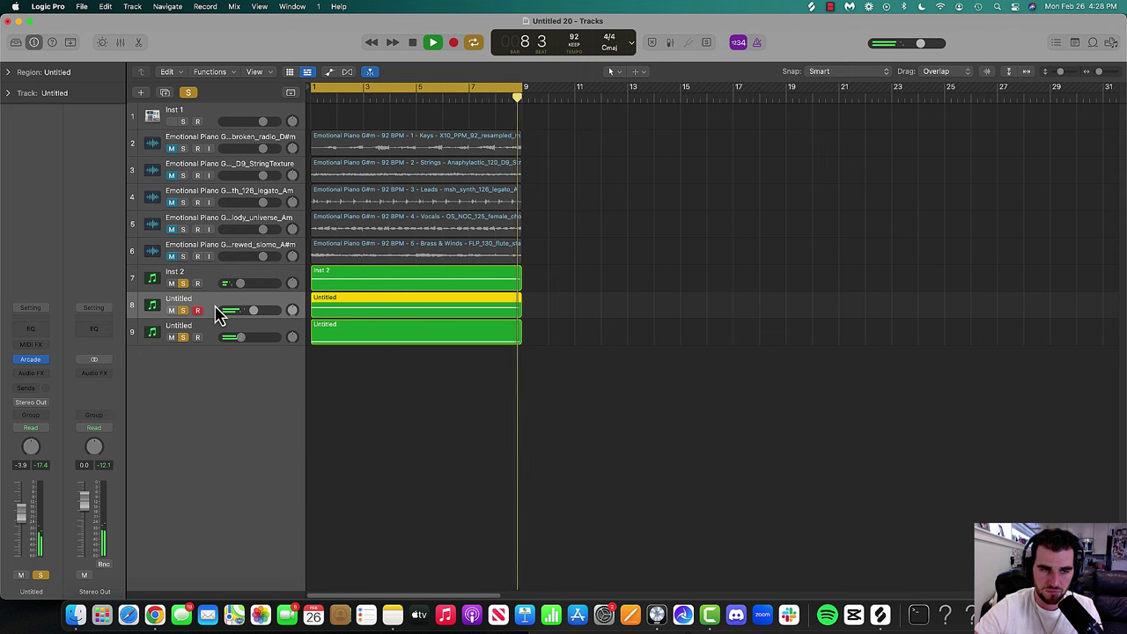
- Add a new software instrument track below track 8 and test notes with Musical Typing
{"action": "key", "text": "super+d"}
{"action": "key", "text": "space"}
{"action": "key", "text": "super+k"}
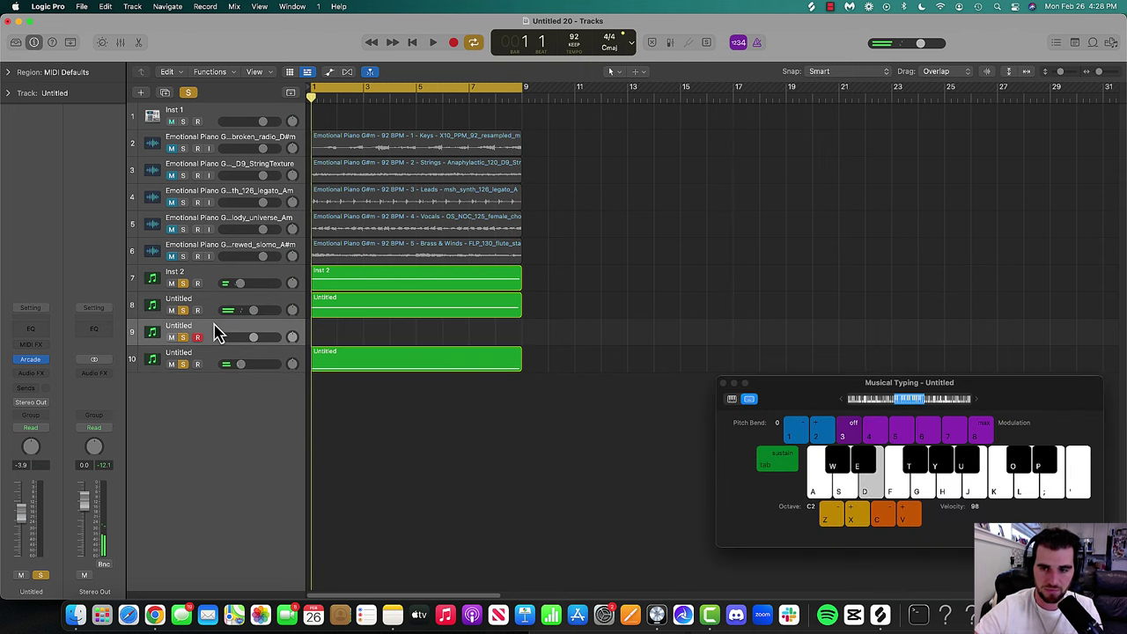
{"action": "key", "text": "f"}
{"action": "key", "text": "g"}
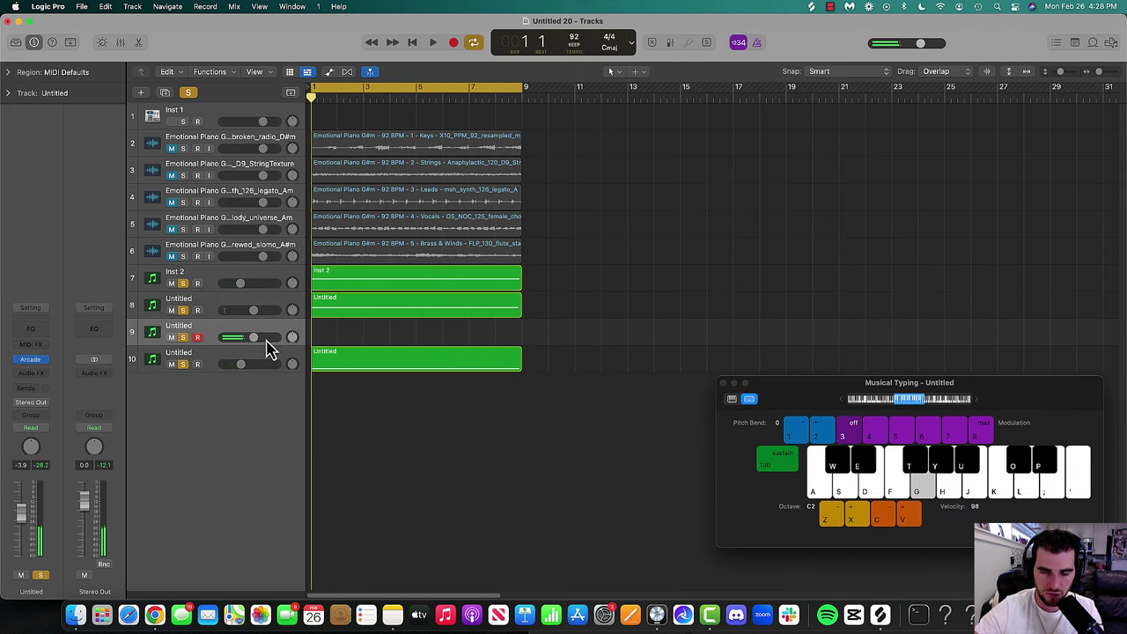
{"action": "key", "text": "h"}
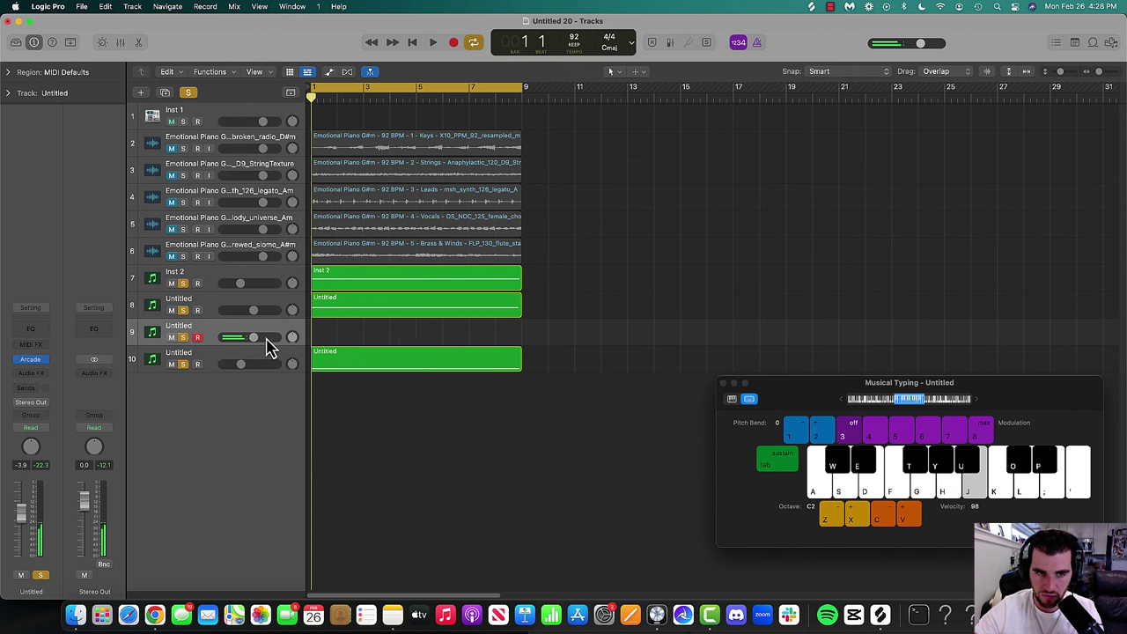
- Set the new track to -5.6 dB and record a part across bars 1–9
{"action": "left_click_drag", "start_coordinate": [267, 340], "coordinate": [264, 340]}
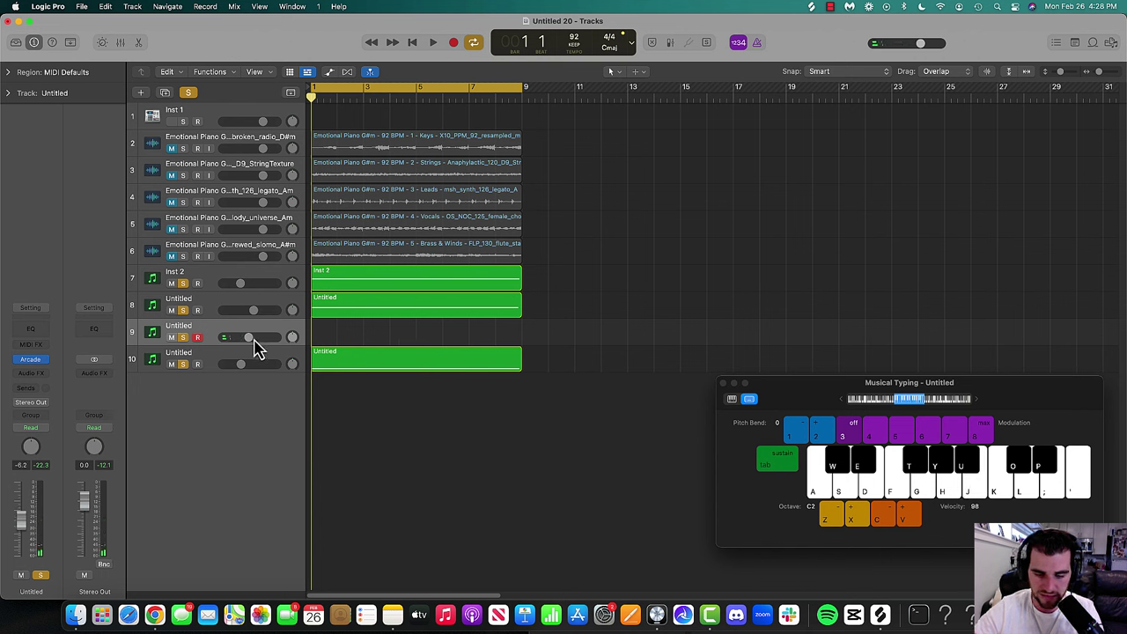
{"action": "key", "text": "r"}
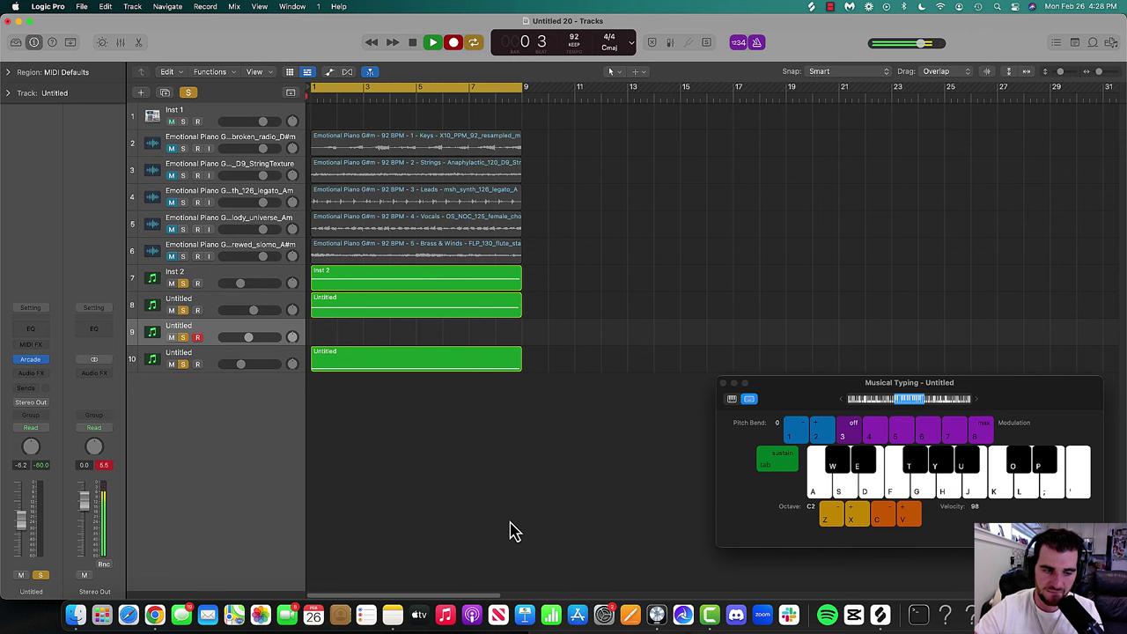
{"action": "key", "text": "j"}
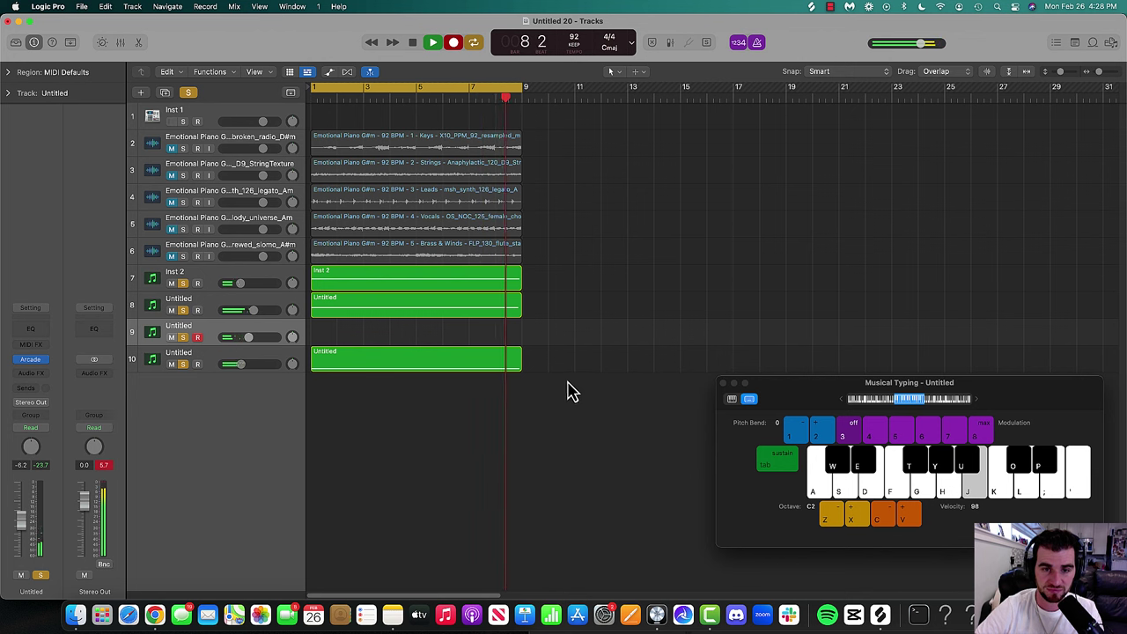
{"action": "key", "text": "space"}
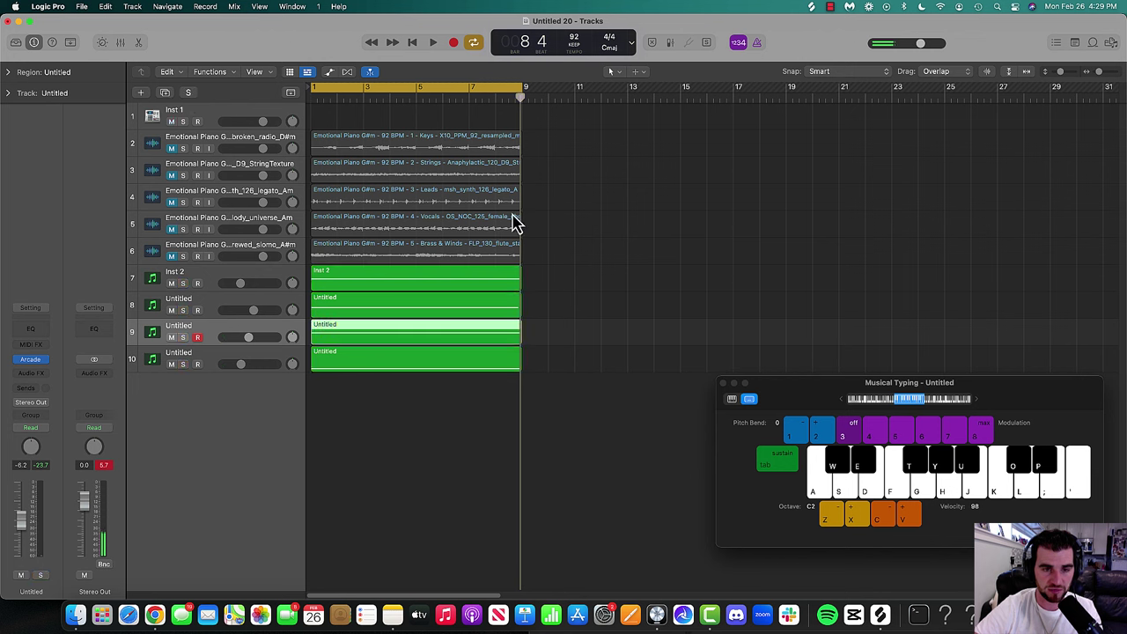
- Play back the recording, close Musical Typing and rename track 9 'Synth'
{"action": "key", "text": "Return"}
{"action": "key", "text": "space"}
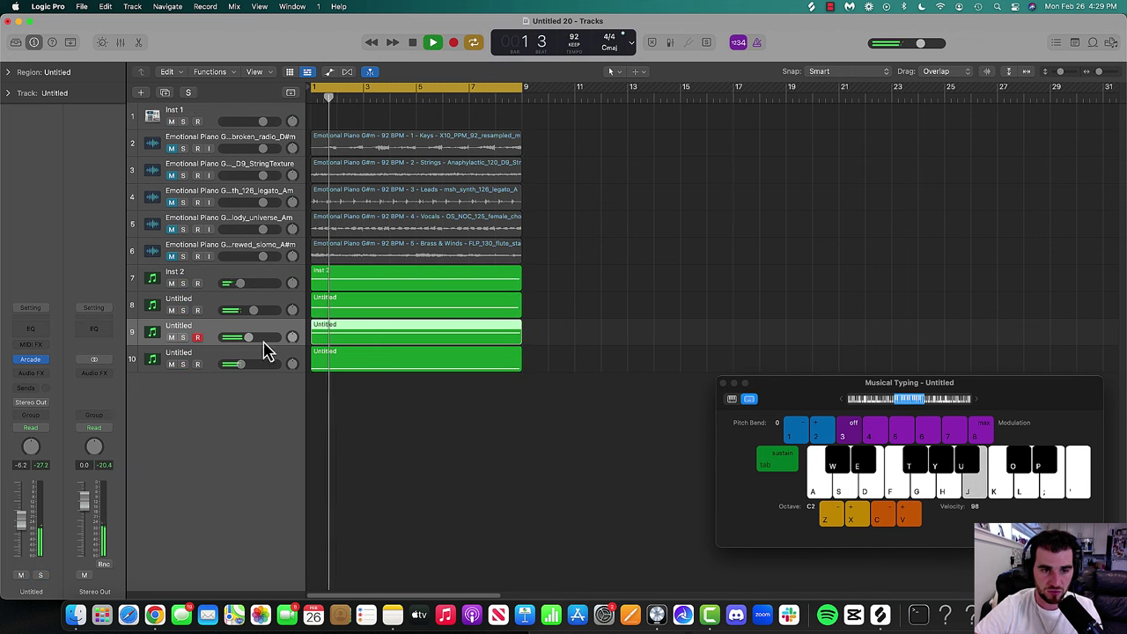
{"action": "left_click", "coordinate": [723, 384]}
{"action": "key", "text": "s"}
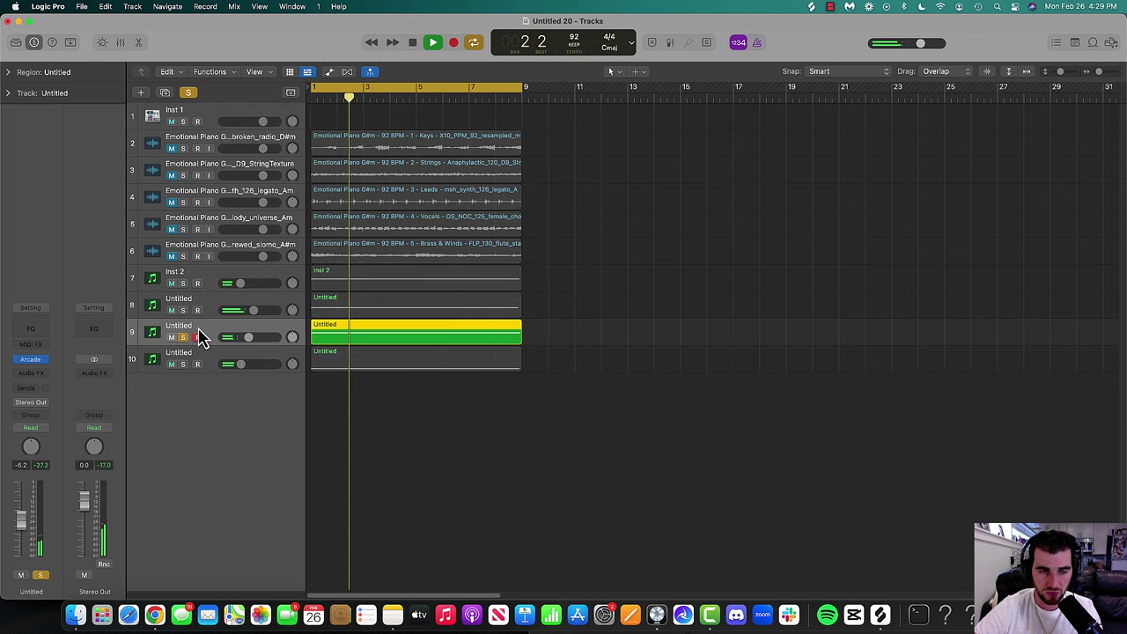
{"action": "double_click", "coordinate": [199, 327]}
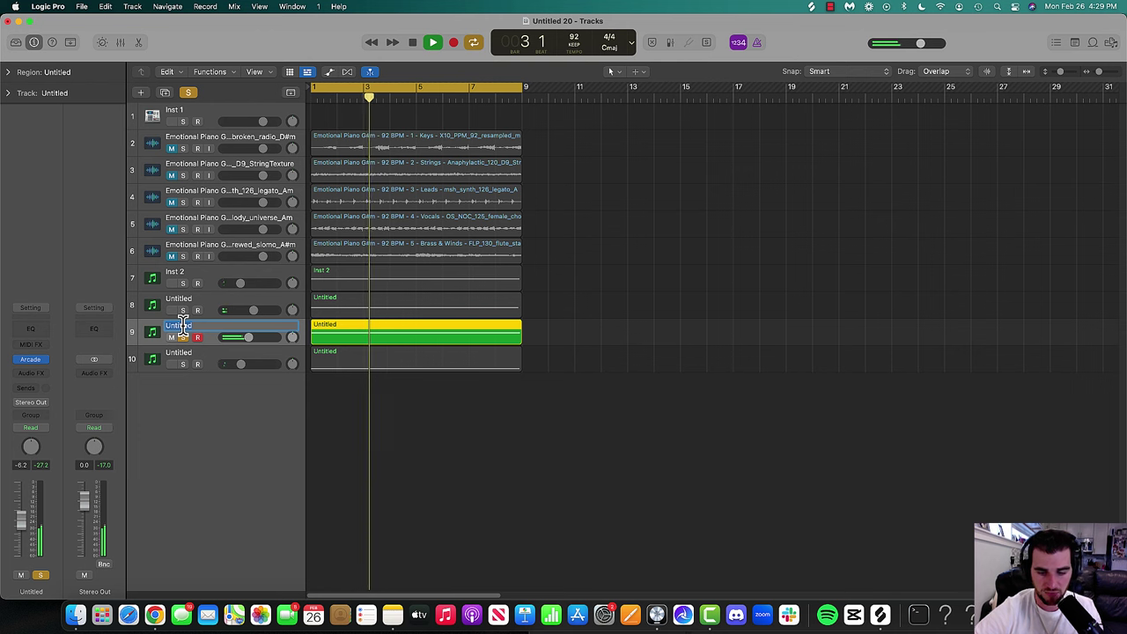
{"action": "type", "text": "Synth"}
{"action": "key", "text": "Return"}
- Rename track 8 to 'Guitar 2'
{"action": "left_click", "coordinate": [200, 308]}
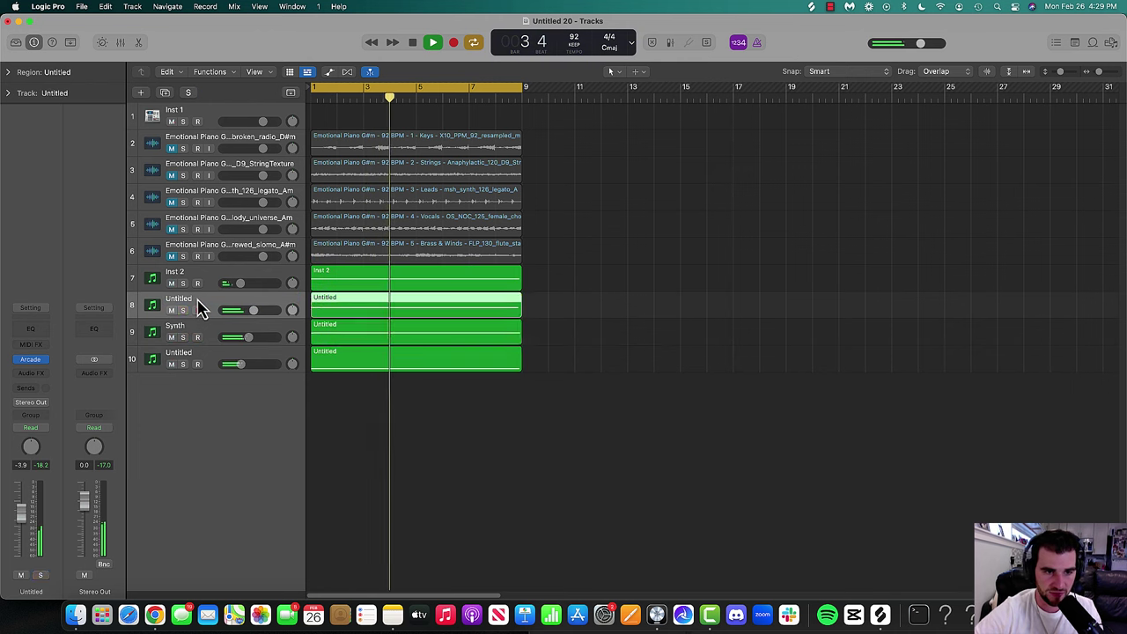
{"action": "key", "text": "s"}
{"action": "double_click", "coordinate": [199, 303]}
{"action": "type", "text": "Guitar"}
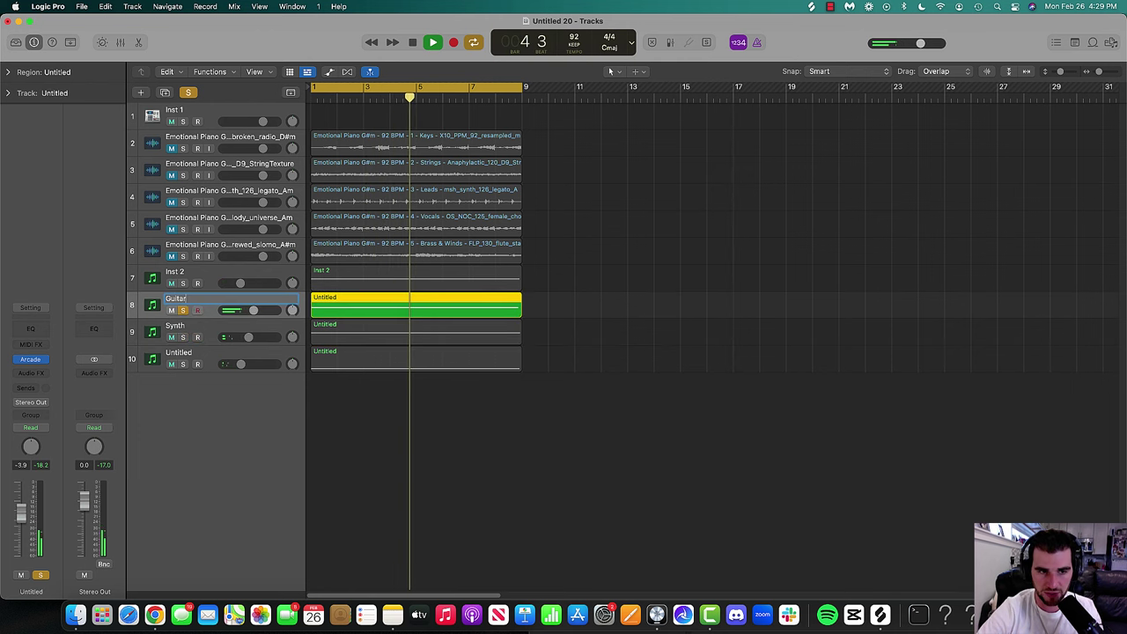
{"action": "type", "text": " 2"}
{"action": "key", "text": "Return"}
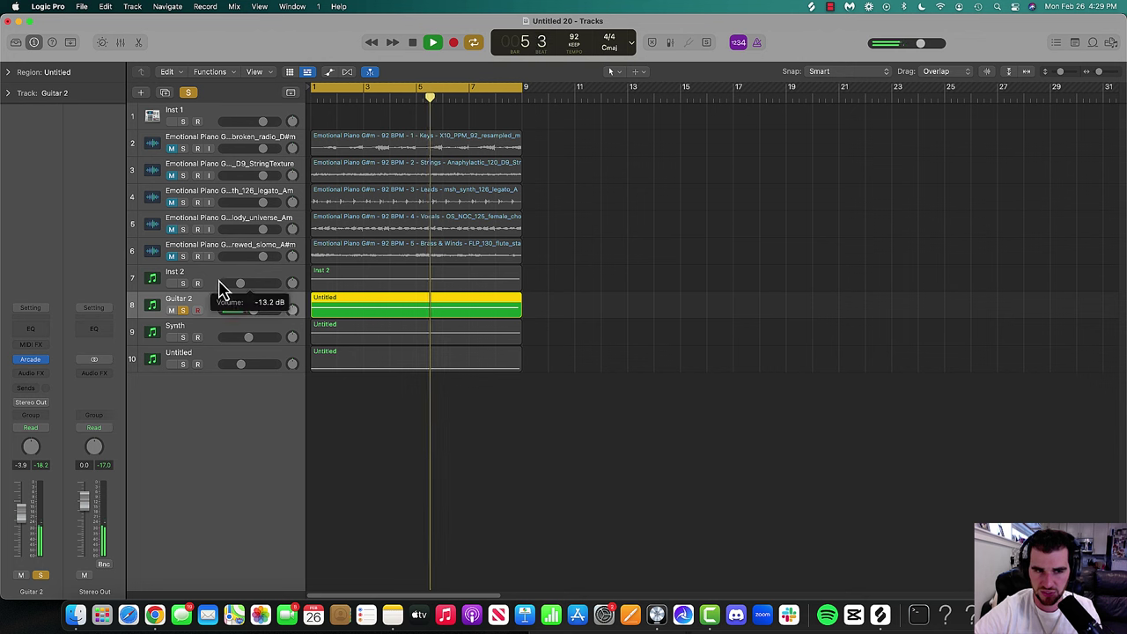
{"action": "key", "text": "s"}
- Rename track 7 to 'Guitar 1'
{"action": "left_click", "coordinate": [186, 285]}
{"action": "key", "text": "s"}
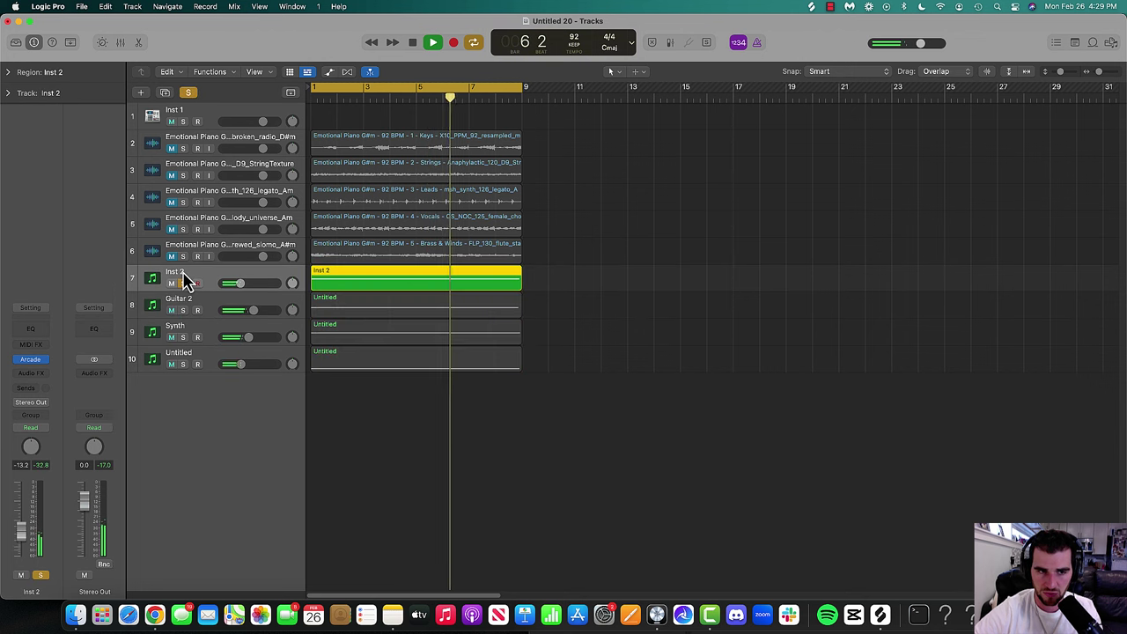
{"action": "double_click", "coordinate": [184, 276]}
{"action": "type", "text": "Guitar 1"}
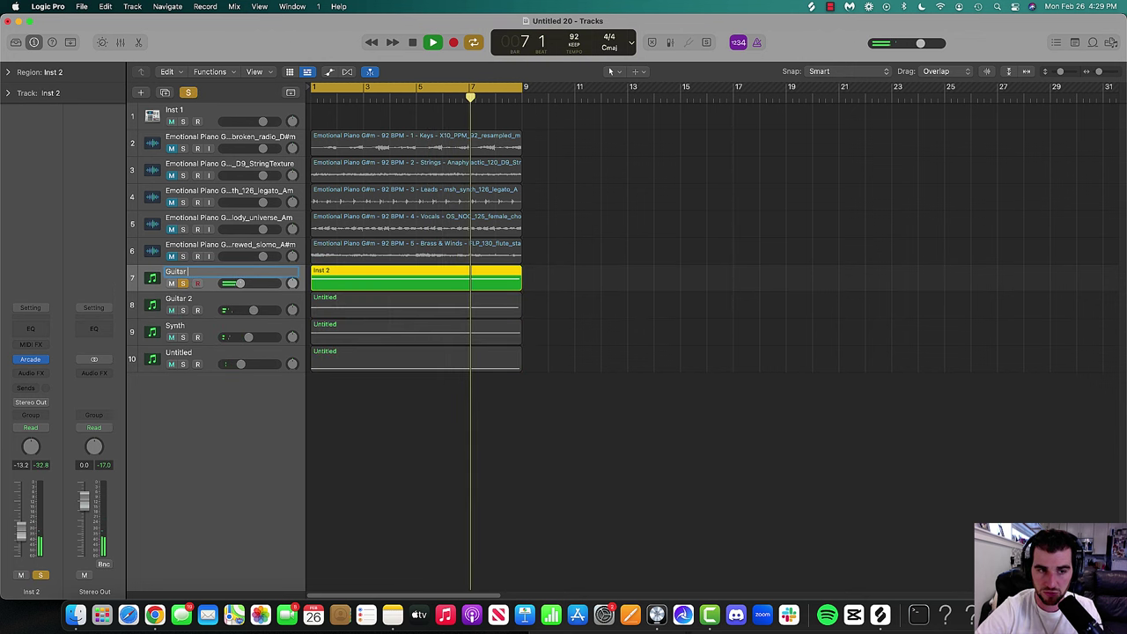
{"action": "key", "text": "Return"}
{"action": "key", "text": "s"}
- Rename track 10 to 'Keys', fixing a typo, and stop playback
{"action": "left_click", "coordinate": [209, 334]}
{"action": "key", "text": "s"}
{"action": "key", "text": "s"}
{"action": "left_click", "coordinate": [214, 363]}
{"action": "key", "text": "s"}
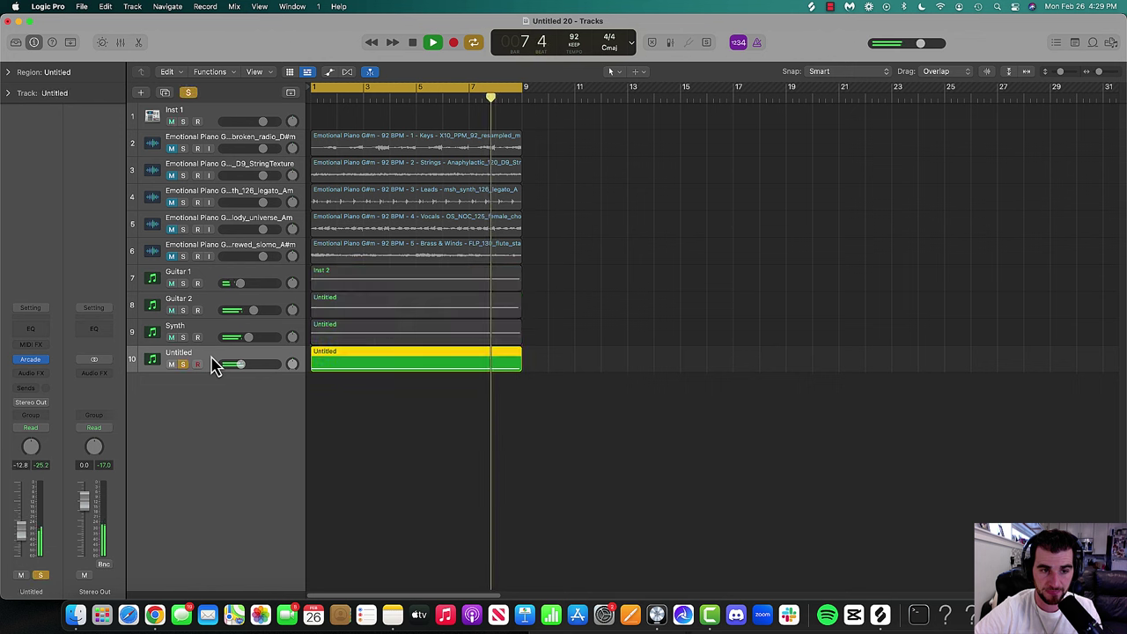
{"action": "key", "text": "shift+Return"}
{"action": "type", "text": "eys"}
{"action": "key", "text": "Return"}
{"action": "key", "text": "shift+Return"}
{"action": "type", "text": "Keys"}
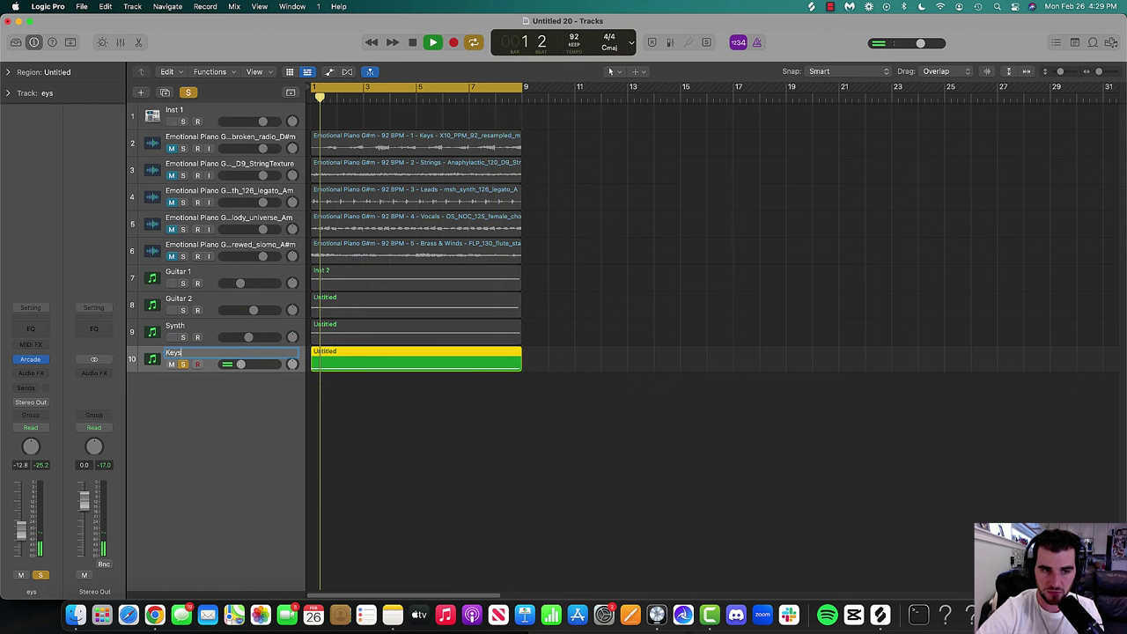
{"action": "key", "text": "Return"}
{"action": "key", "text": "s"}
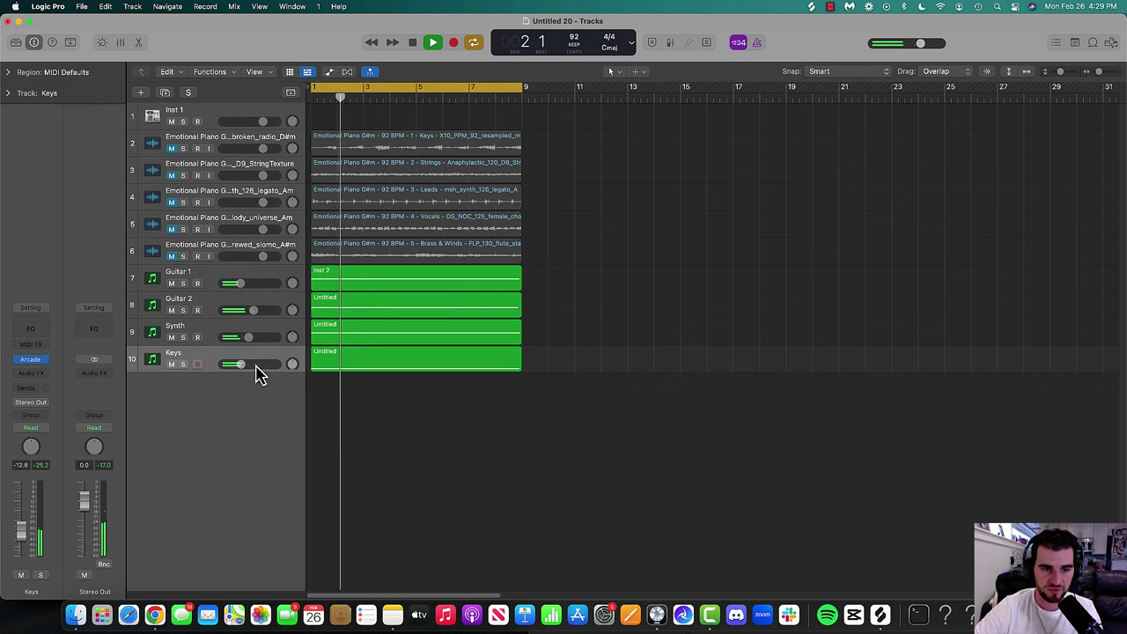
{"action": "key", "text": "space"}
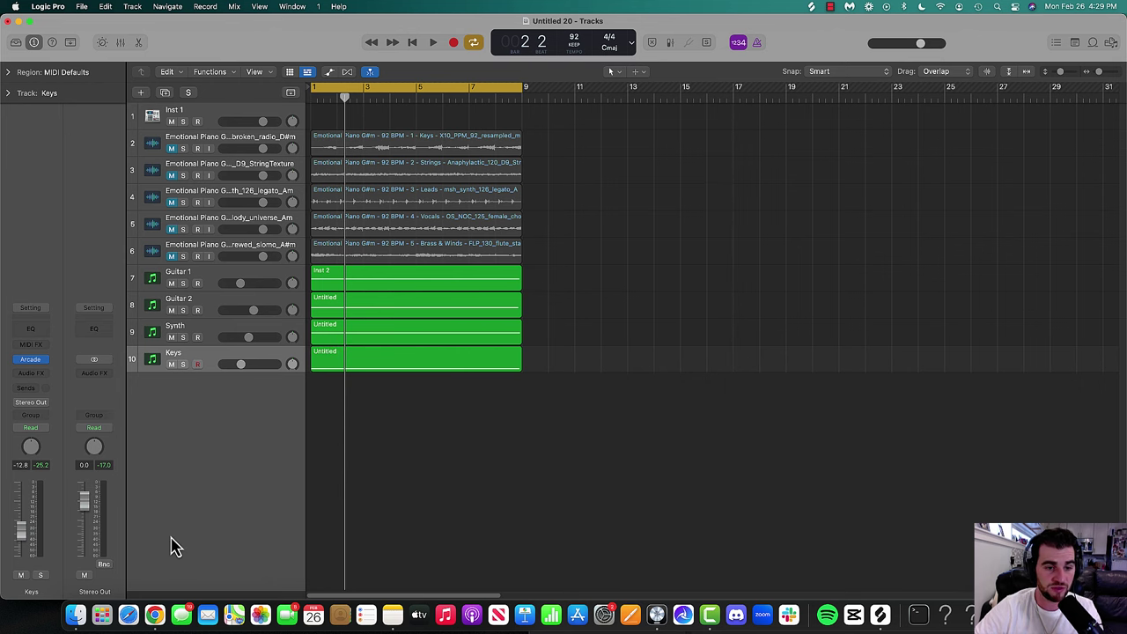
- Check the Chrome tabs via Mission Control, then bring the Logic Pro project back full screen
{"action": "key", "text": "ctrl+Up"}
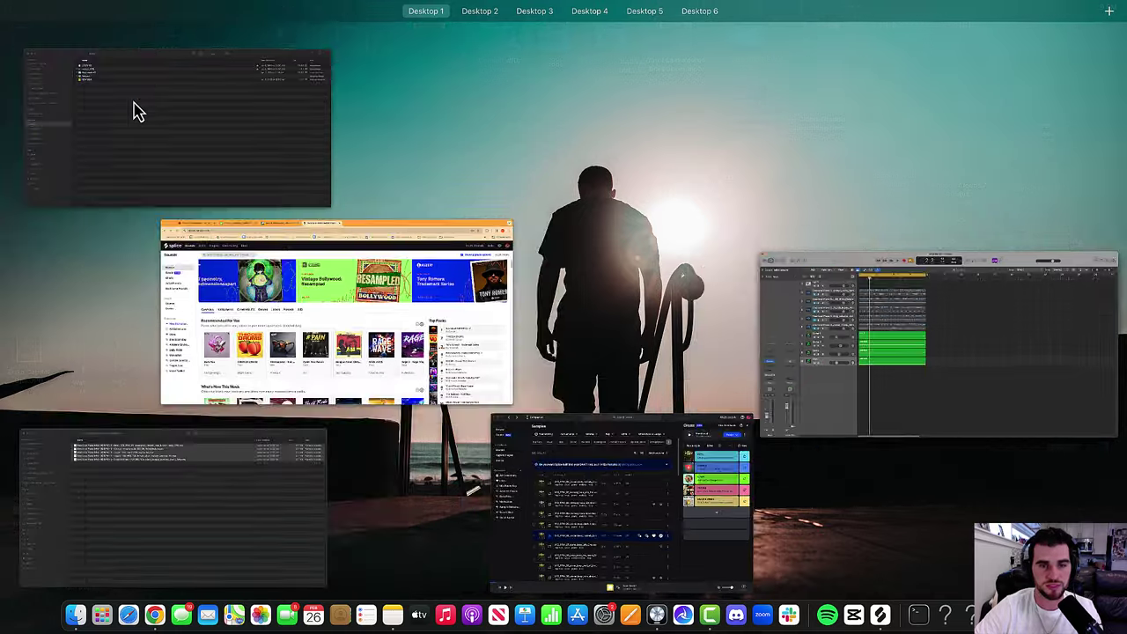
{"action": "left_click", "coordinate": [394, 344]}
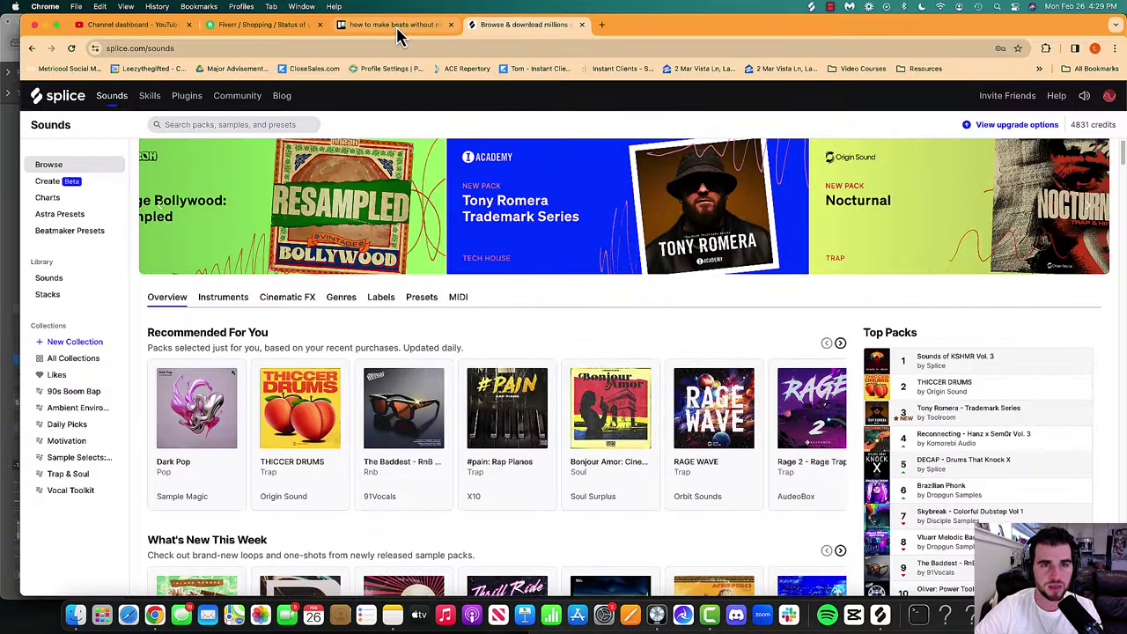
{"action": "key", "text": "ctrl+shift+Tab"}
{"action": "scroll", "coordinate": [498, 227], "scroll_direction": "down", "scroll_amount": 2}
{"action": "key", "text": "ctrl+Up"}
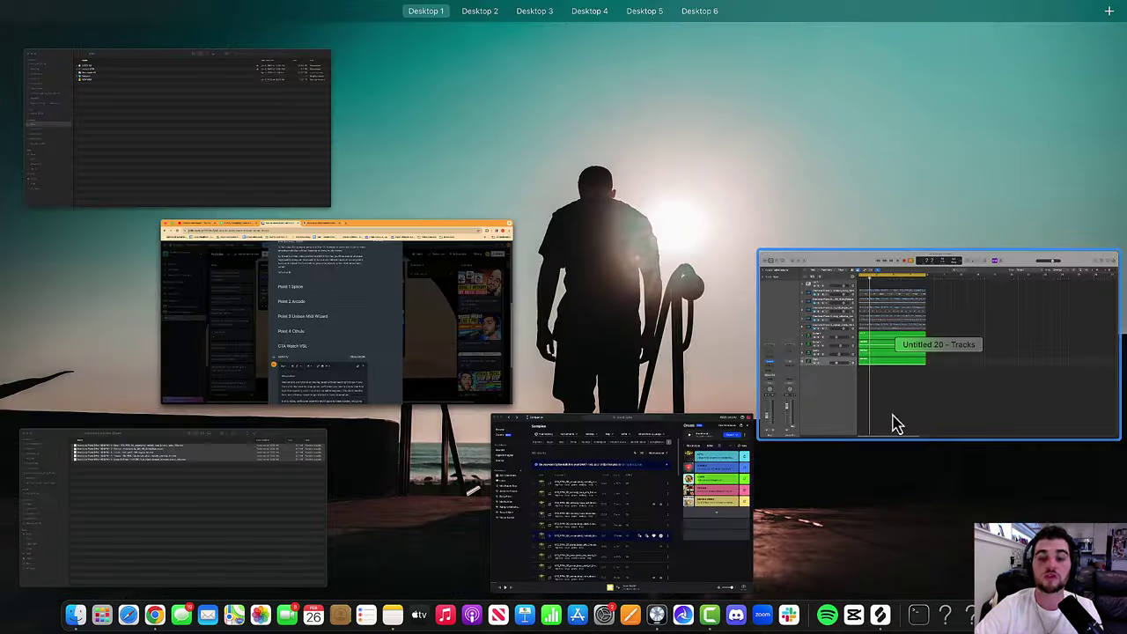
{"action": "left_click", "coordinate": [893, 423]}
- Create a new software instrument track running Alchemy (Stereo)
{"action": "left_click", "coordinate": [141, 91]}
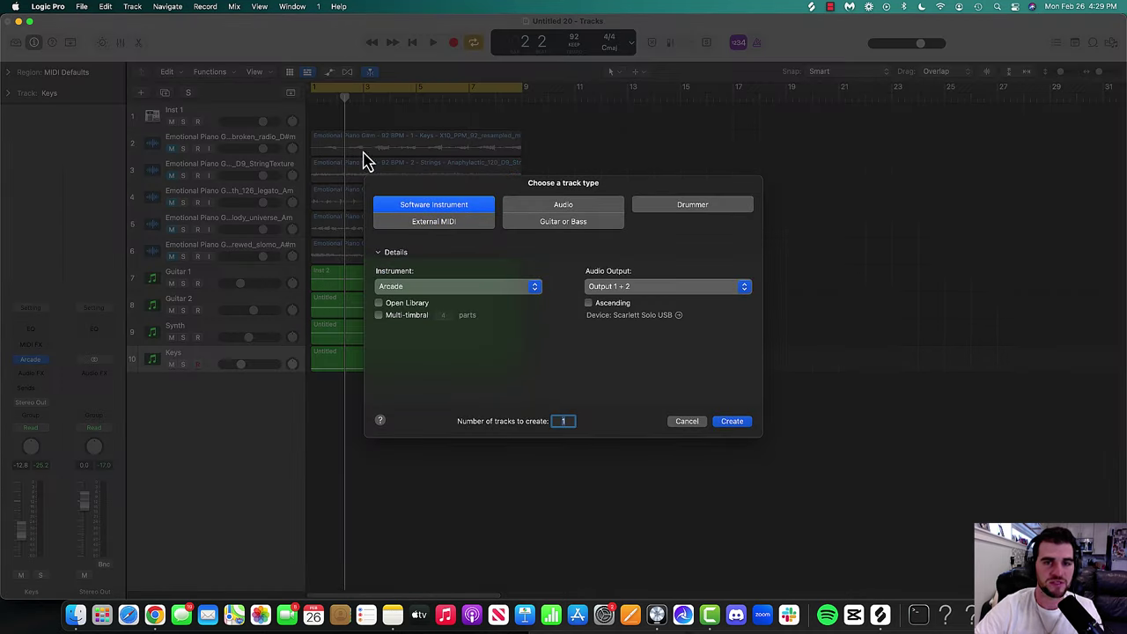
{"action": "left_click", "coordinate": [467, 292]}
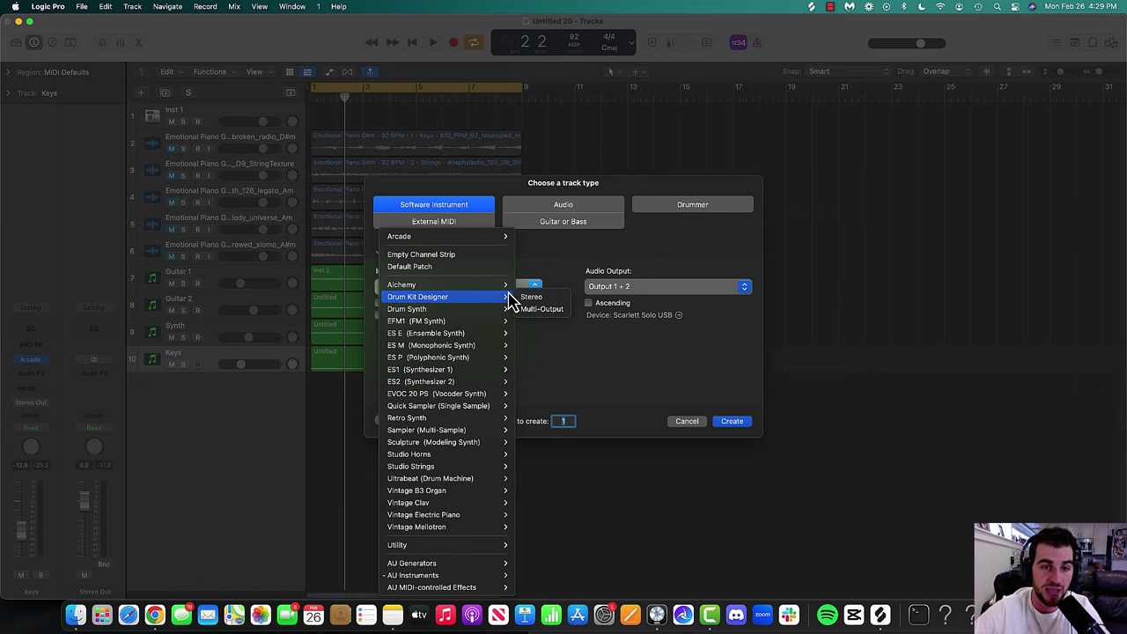
{"action": "mouse_move", "coordinate": [498, 285]}
{"action": "left_click", "coordinate": [534, 287]}
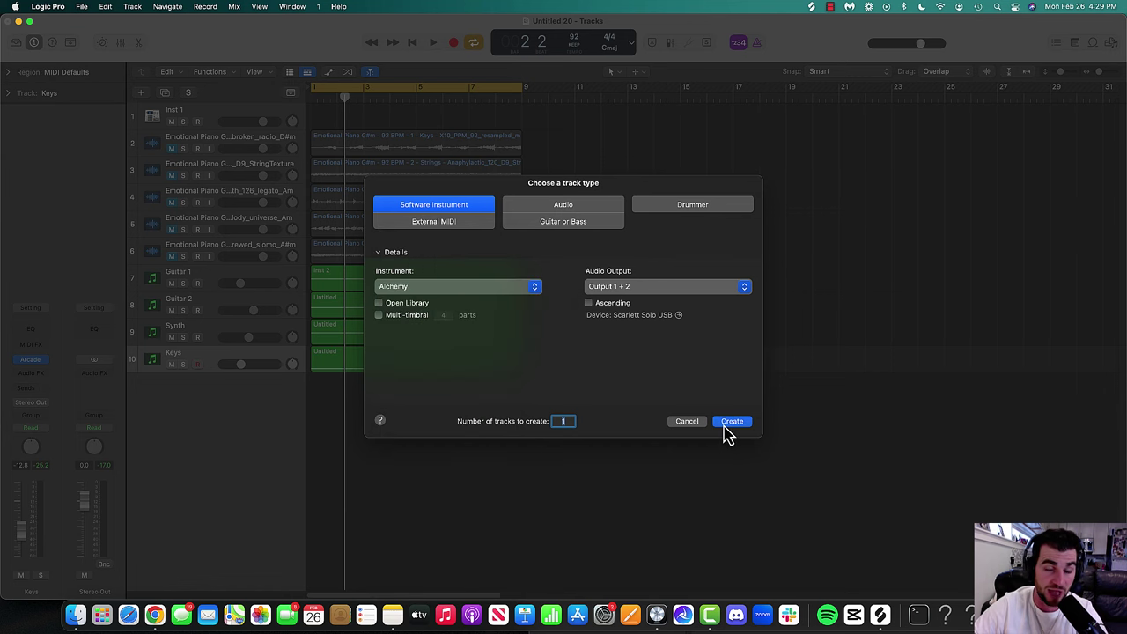
{"action": "left_click", "coordinate": [728, 426]}
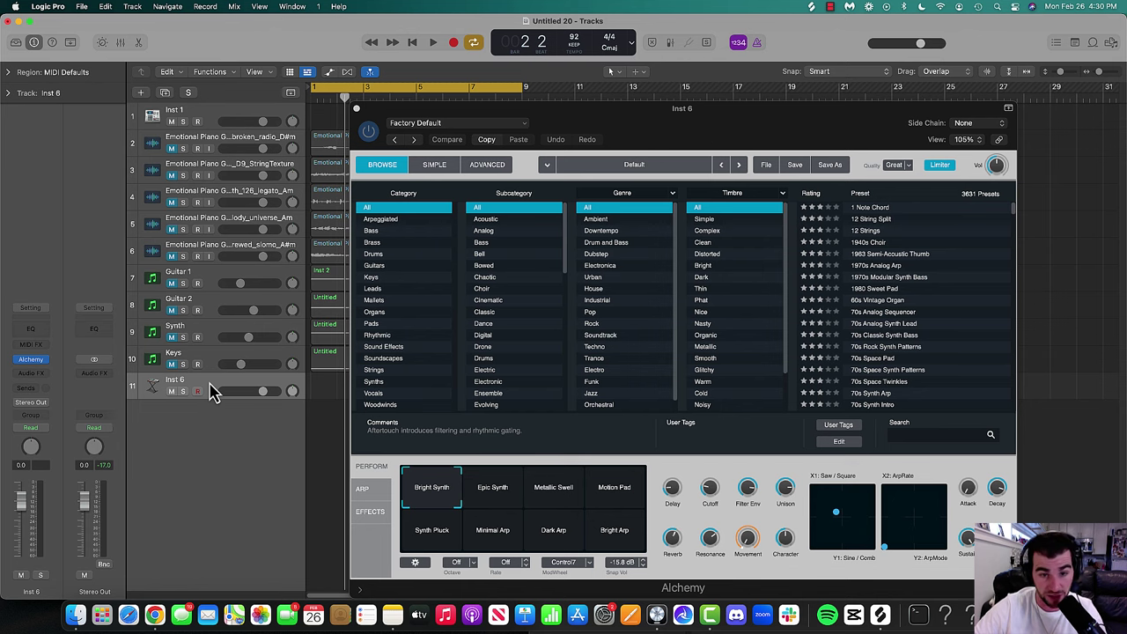
{"action": "left_click_drag", "start_coordinate": [700, 130], "coordinate": [624, 91]}
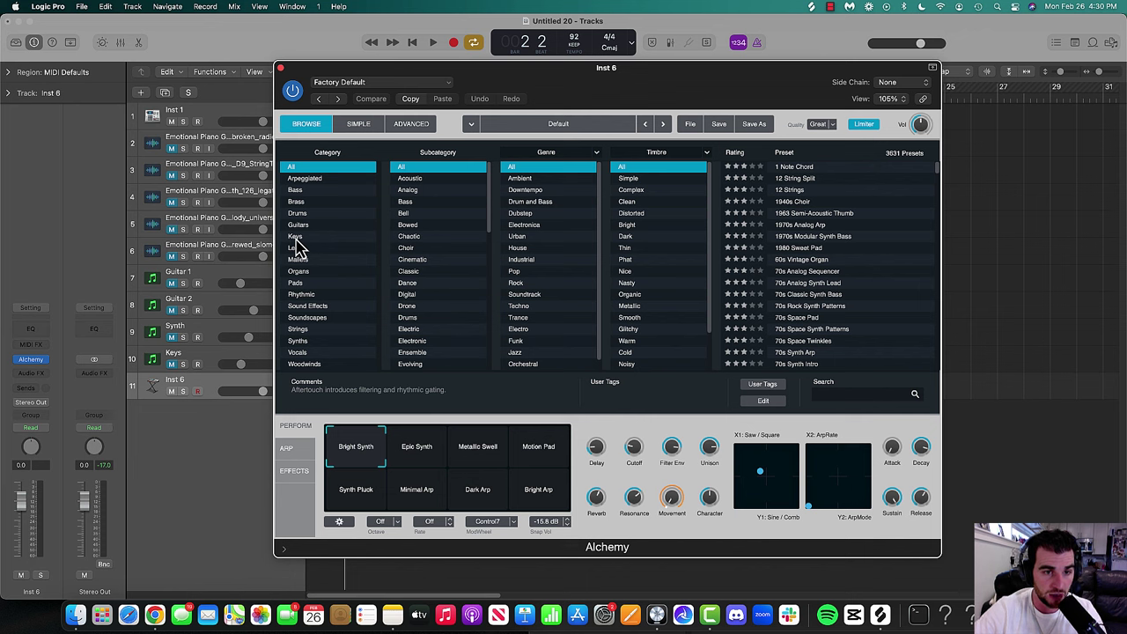
- Filter Alchemy presets to Pads and audition 1940s Choir through Abandoned Pad
{"action": "left_click", "coordinate": [317, 283]}
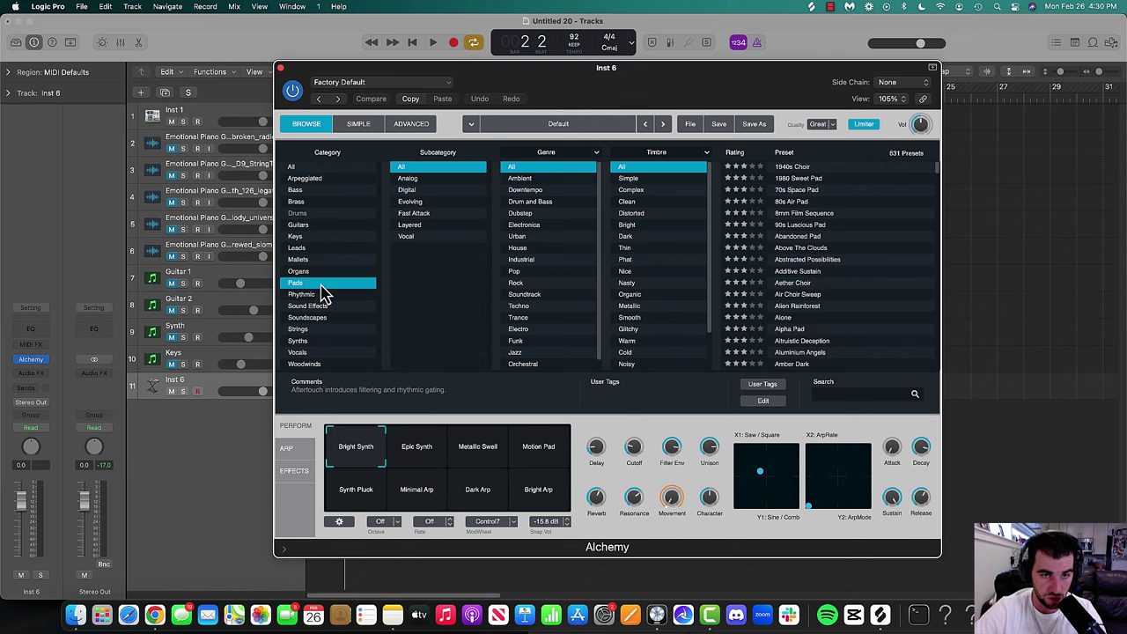
{"action": "left_click", "coordinate": [797, 168]}
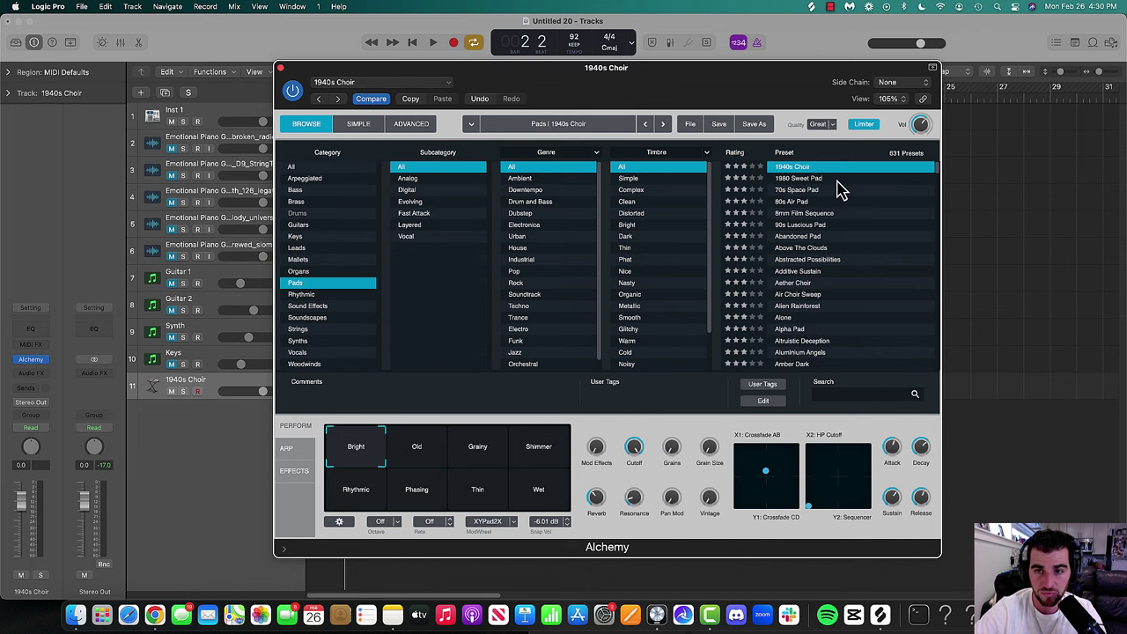
{"action": "key", "text": "cmd+k"}
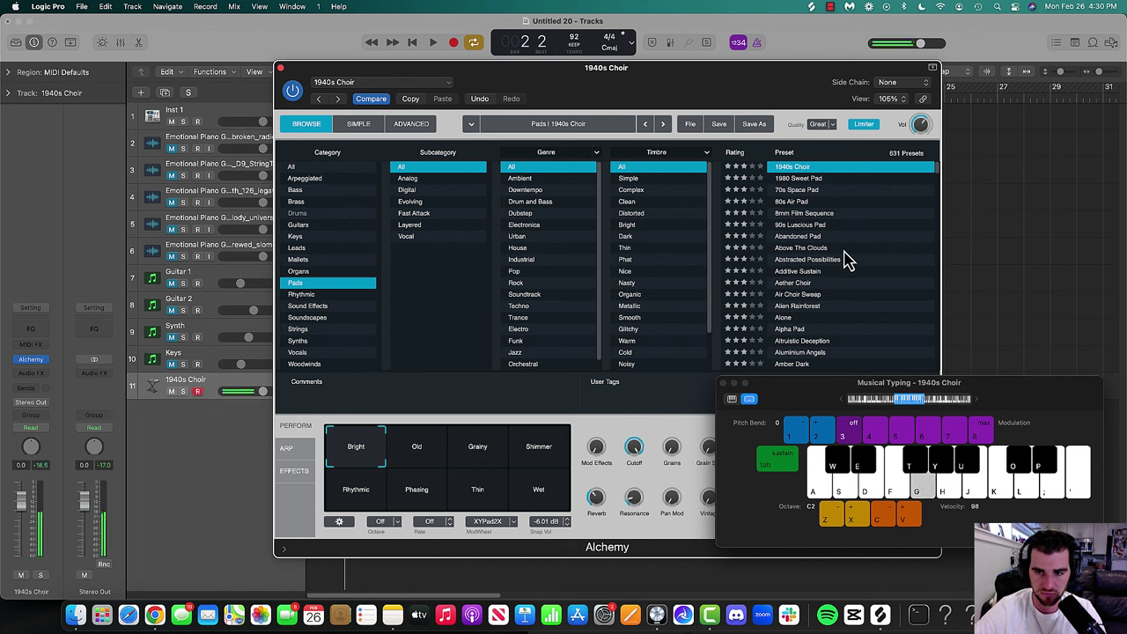
{"action": "left_click", "coordinate": [831, 180]}
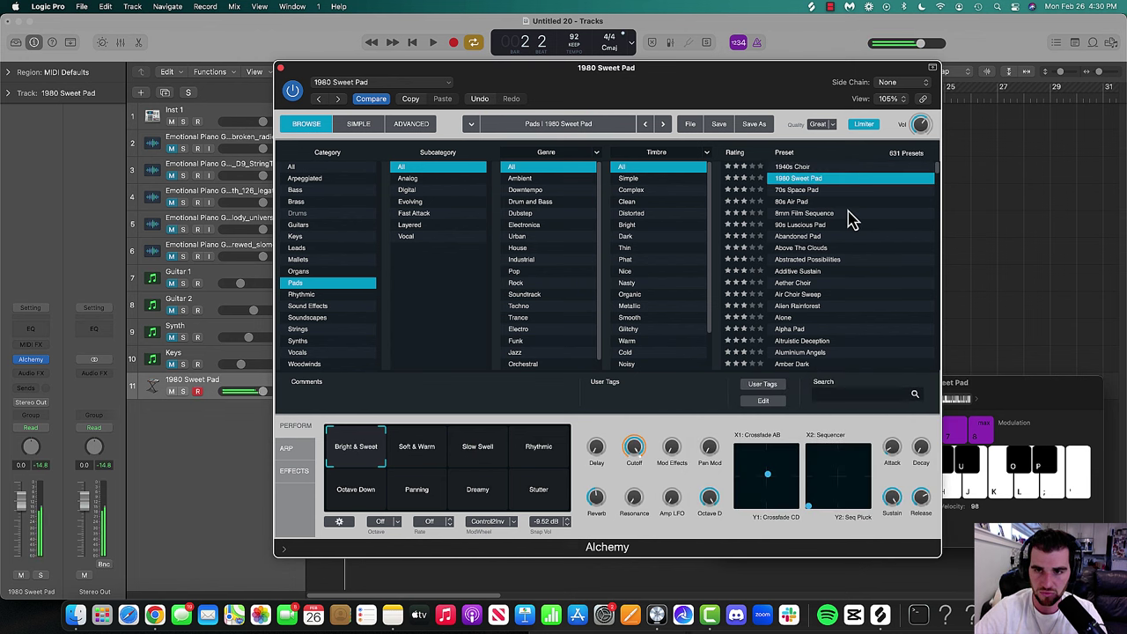
{"action": "left_click", "coordinate": [841, 192]}
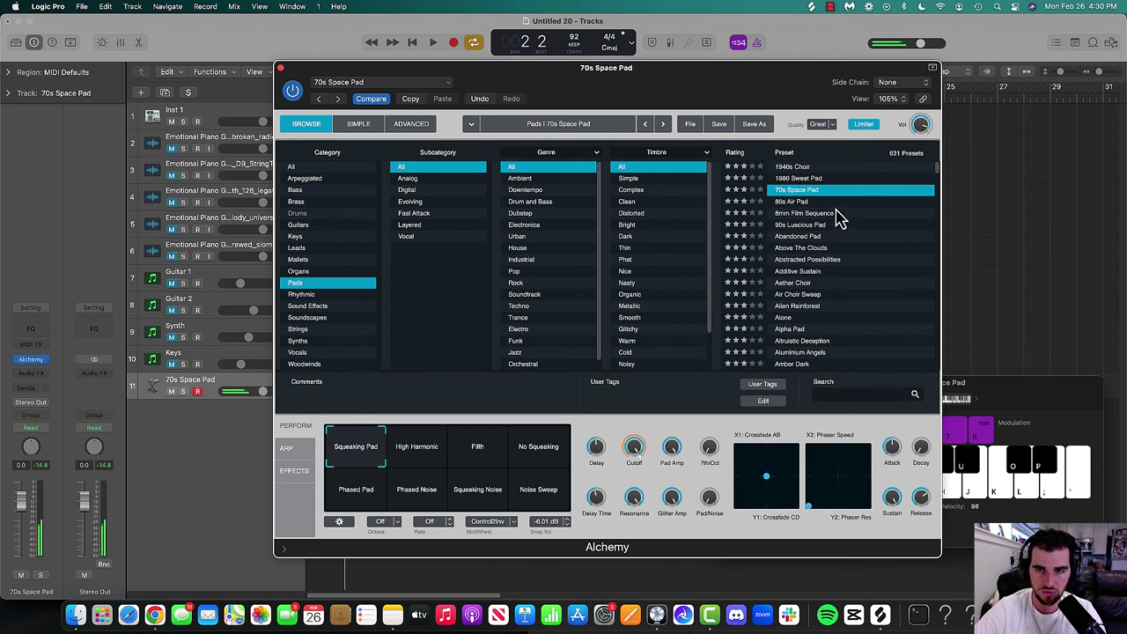
{"action": "left_click", "coordinate": [836, 211]}
{"action": "left_click", "coordinate": [833, 202]}
{"action": "left_click", "coordinate": [833, 214]}
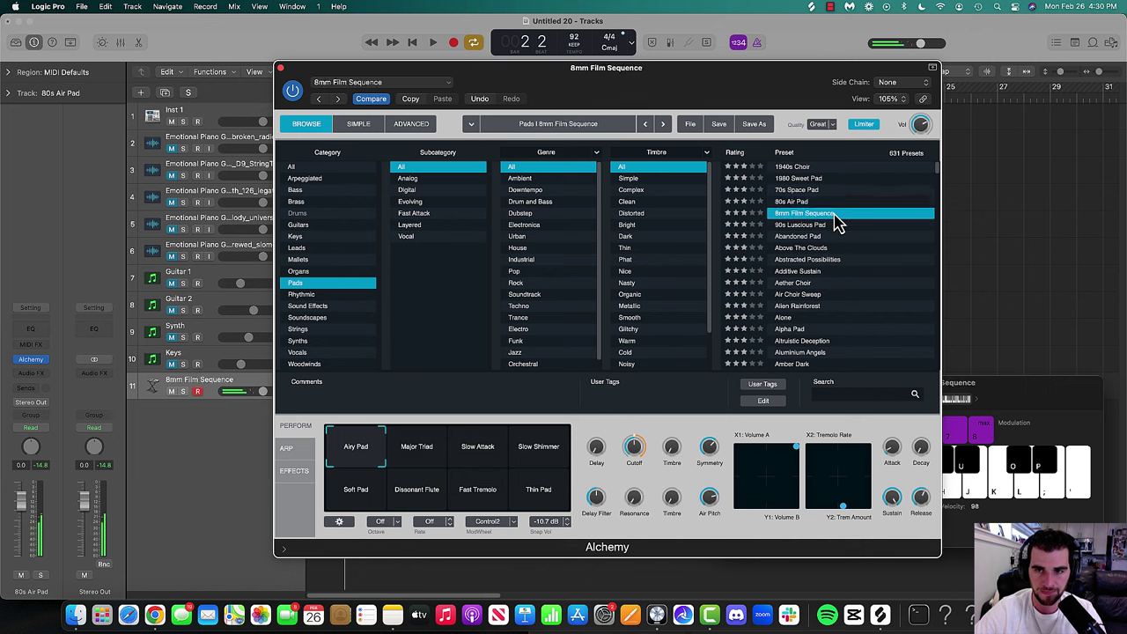
{"action": "left_click", "coordinate": [833, 226]}
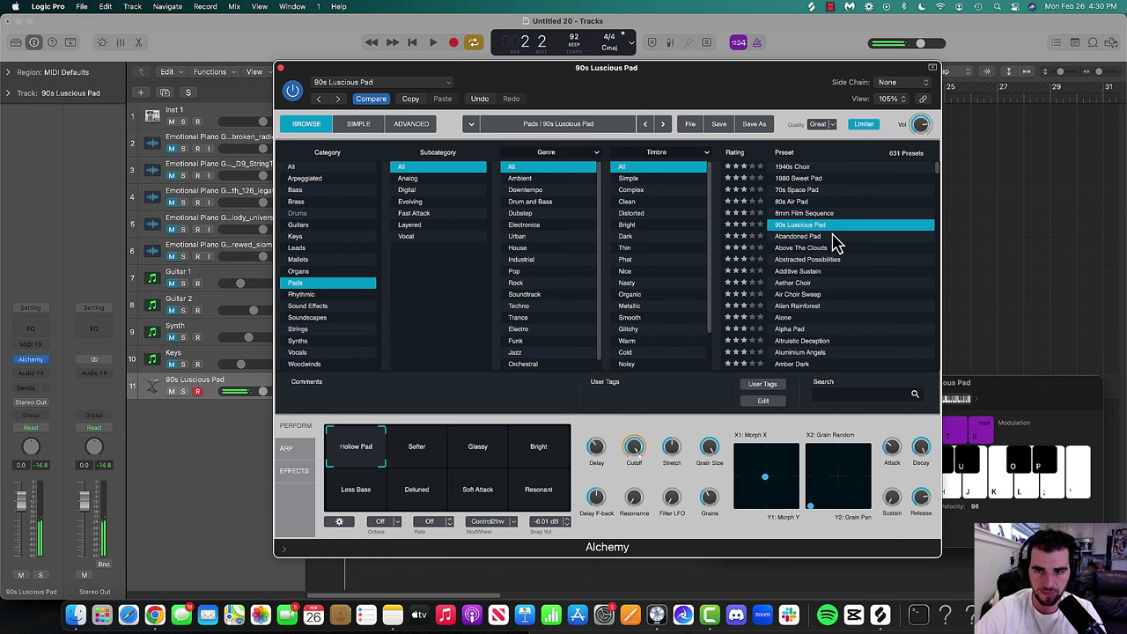
{"action": "left_click", "coordinate": [834, 236]}
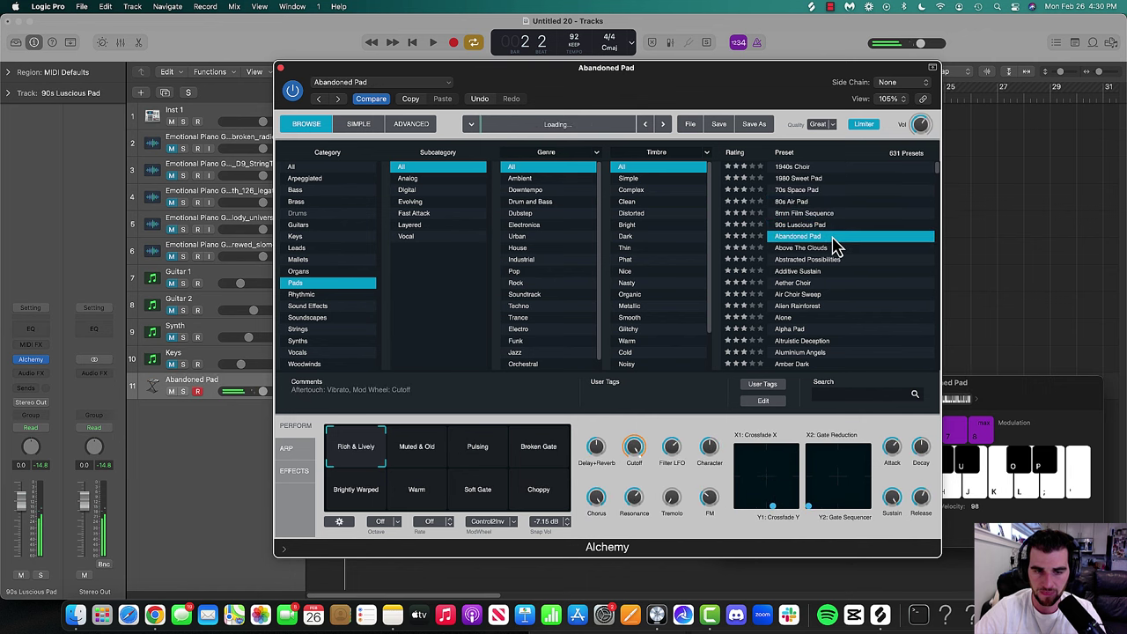
- Try the pad variations and other presets, then load Alpha Pad and close Alchemy
{"action": "left_click", "coordinate": [430, 485]}
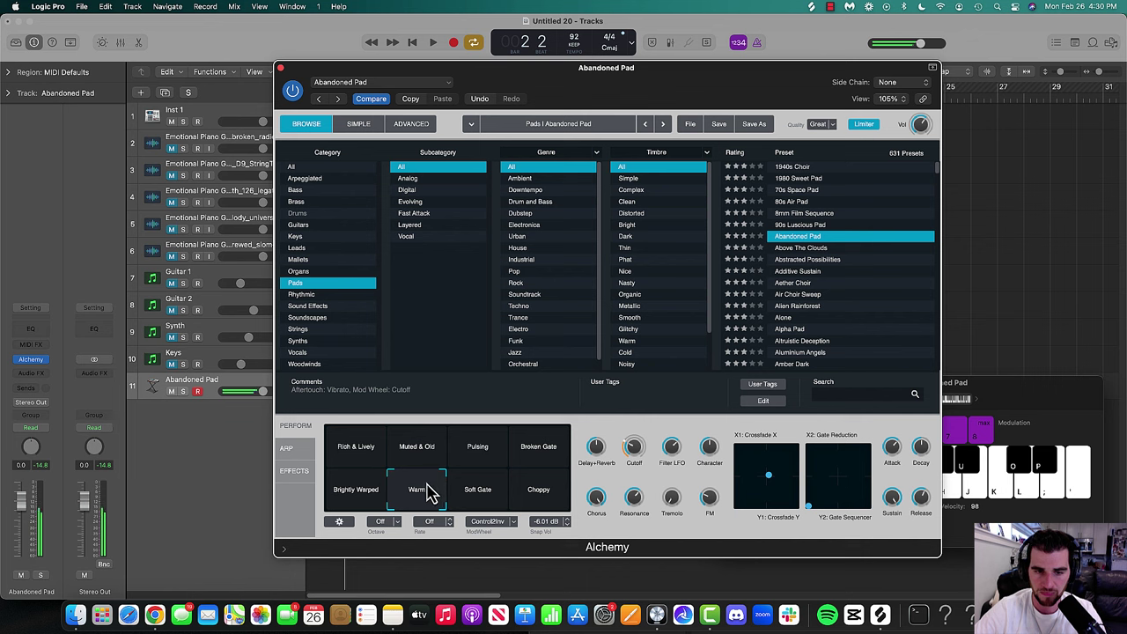
{"action": "left_click", "coordinate": [372, 473]}
{"action": "left_click", "coordinate": [375, 453]}
{"action": "left_click", "coordinate": [400, 456]}
{"action": "left_click", "coordinate": [504, 488]}
{"action": "left_click", "coordinate": [508, 451]}
{"action": "left_click", "coordinate": [809, 284]}
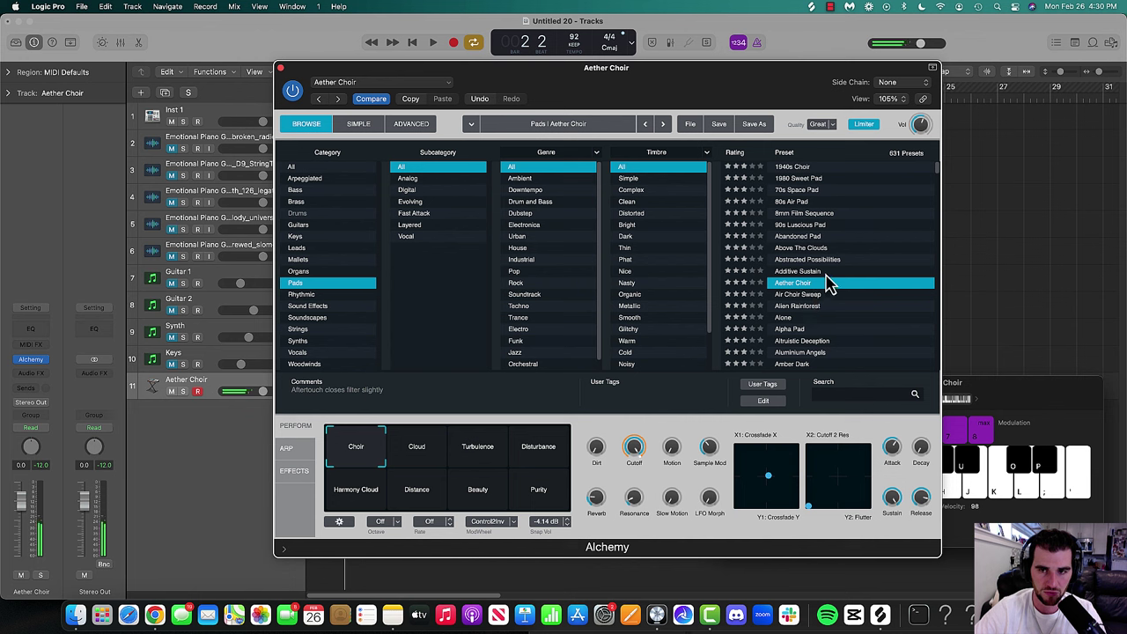
{"action": "left_click", "coordinate": [827, 273]}
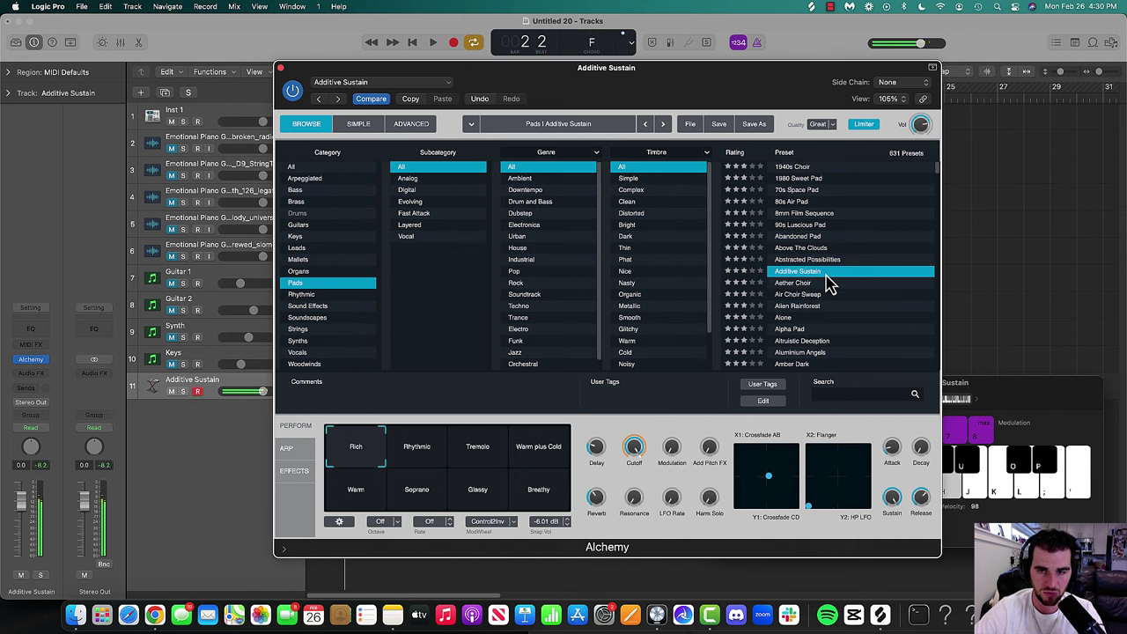
{"action": "left_click", "coordinate": [790, 329]}
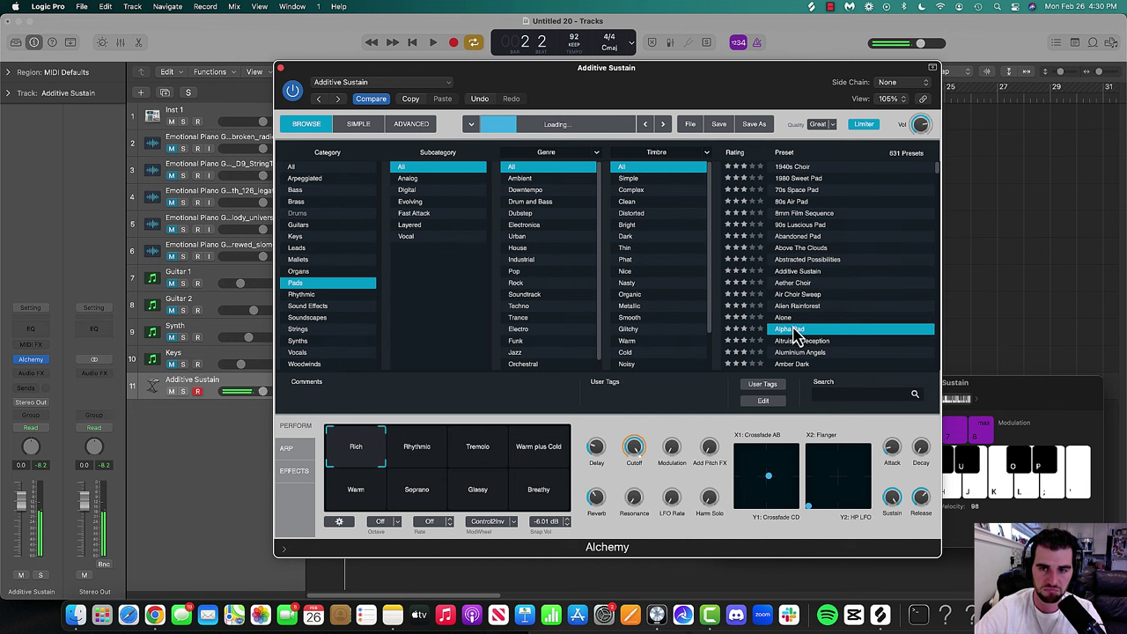
{"action": "left_click", "coordinate": [280, 68]}
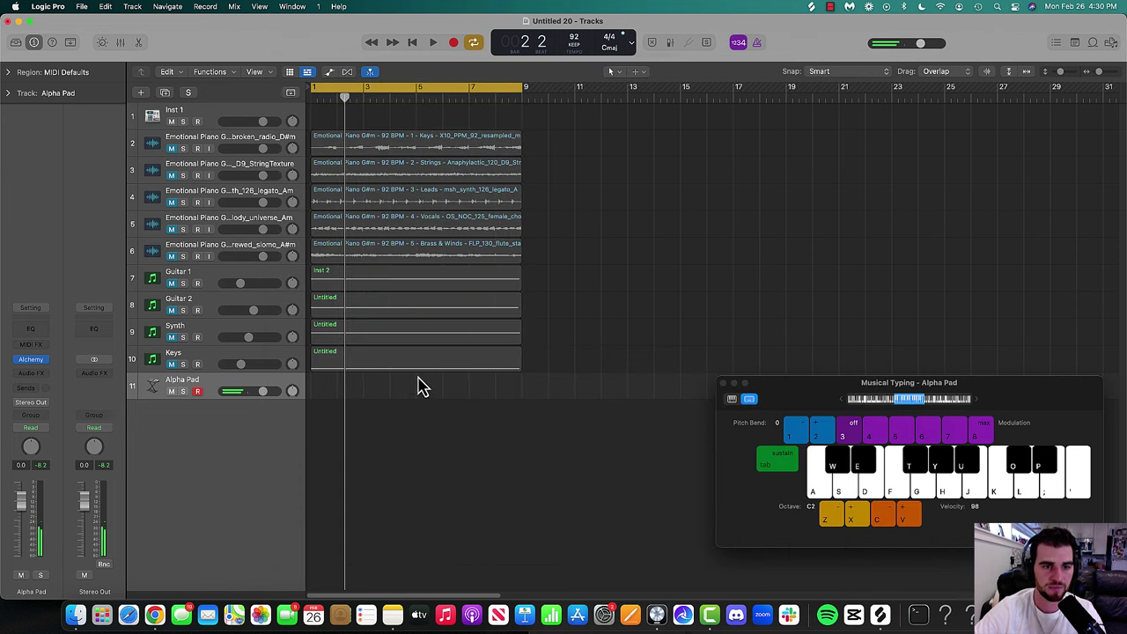
- Insert Unison MIDI Wizard into the Alpha Pad track's MIDI FX slot
{"action": "left_click", "coordinate": [724, 385]}
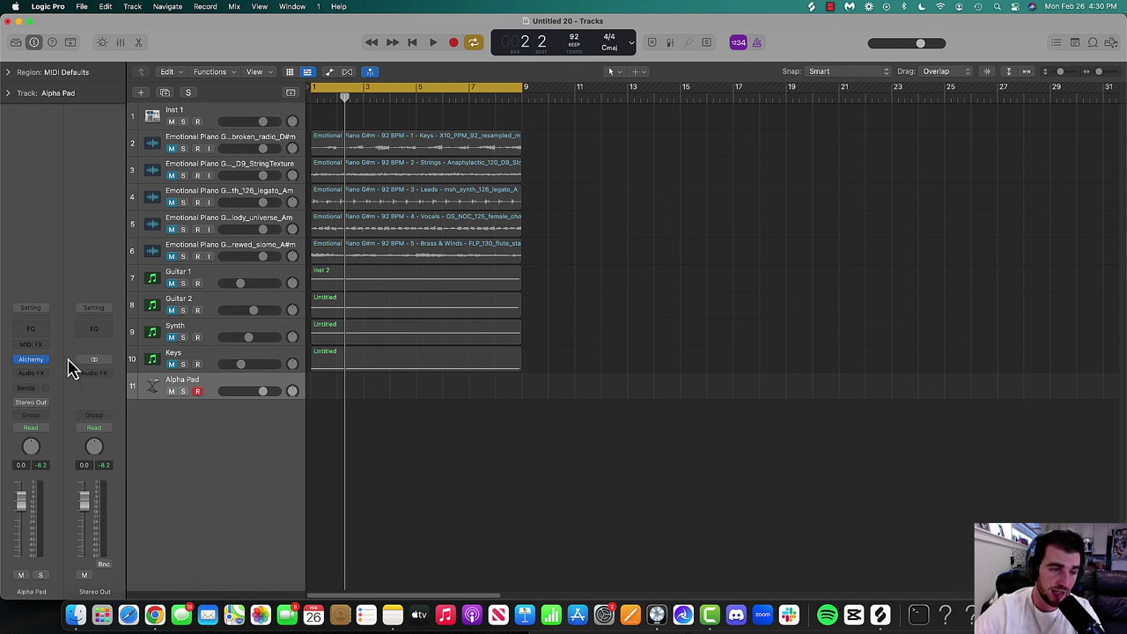
{"action": "left_click", "coordinate": [35, 345]}
{"action": "mouse_move", "coordinate": [74, 473]}
{"action": "mouse_move", "coordinate": [132, 484]}
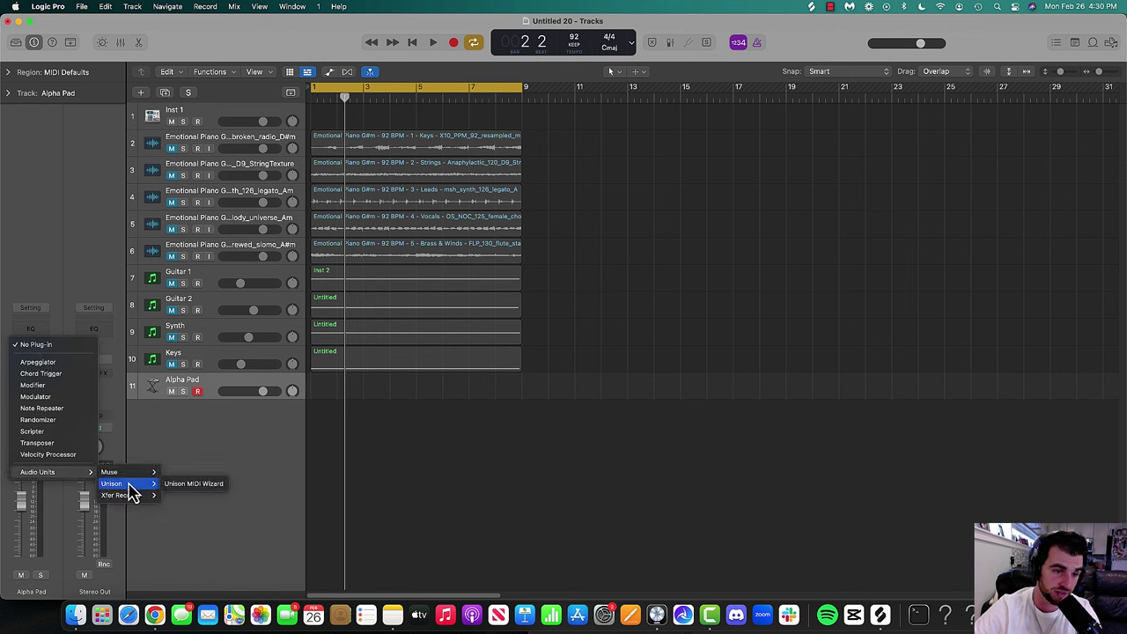
{"action": "left_click", "coordinate": [209, 492]}
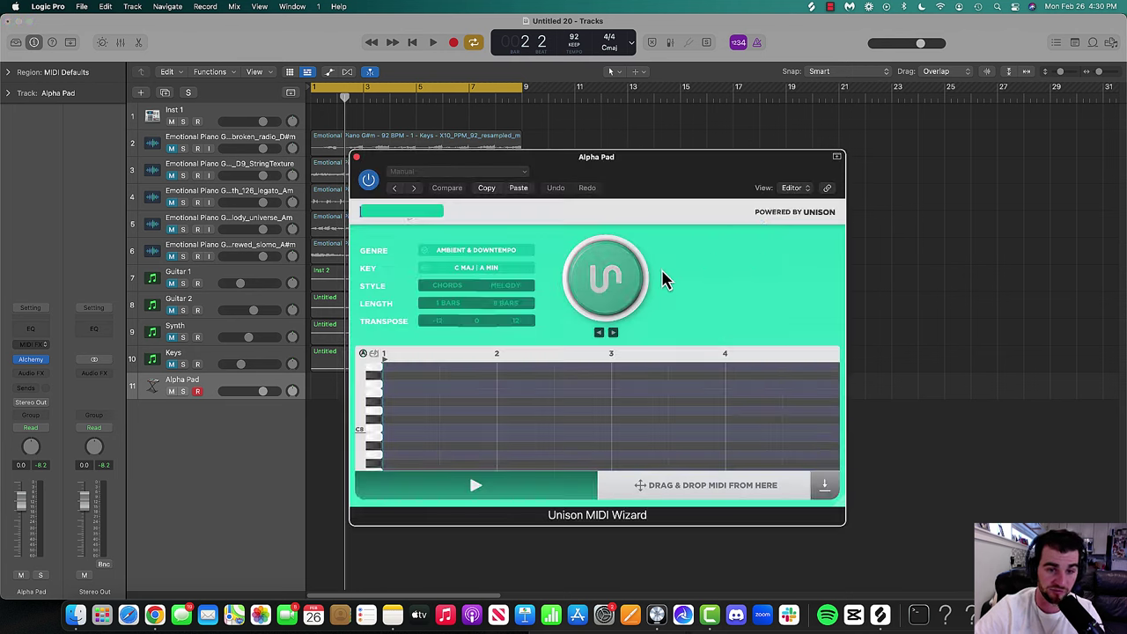
{"action": "left_click_drag", "start_coordinate": [594, 171], "coordinate": [782, 108]}
- Generate 8 bars of chords in B MAJ | G# MIN, Future Bass & Melodic Trap, and play them
{"action": "left_click", "coordinate": [687, 203]}
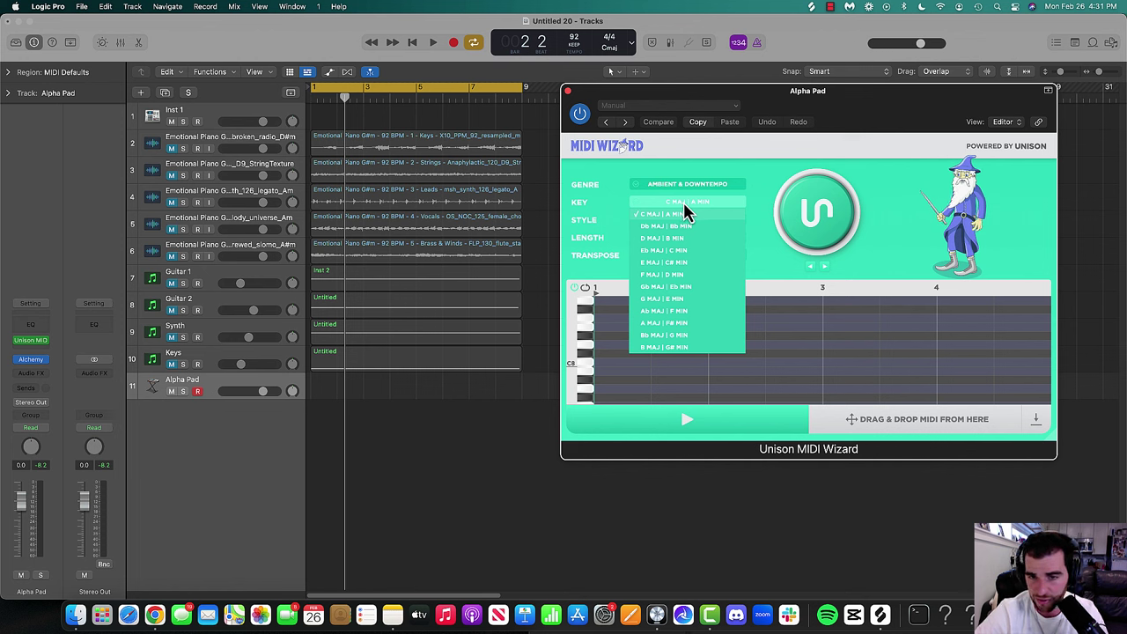
{"action": "left_click", "coordinate": [648, 349]}
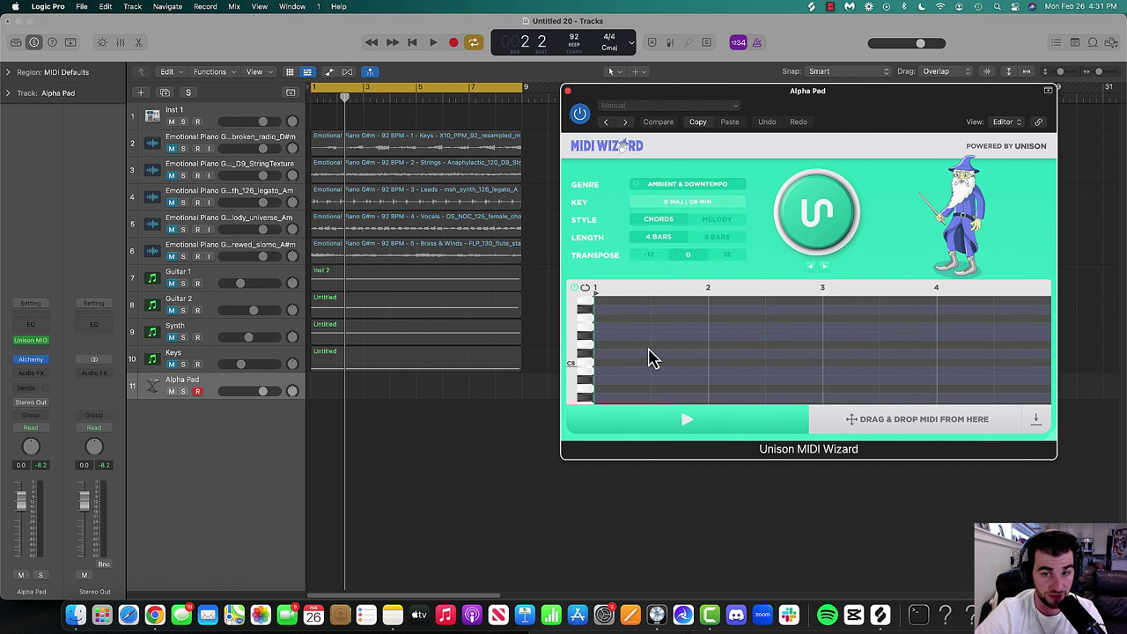
{"action": "left_click", "coordinate": [671, 192]}
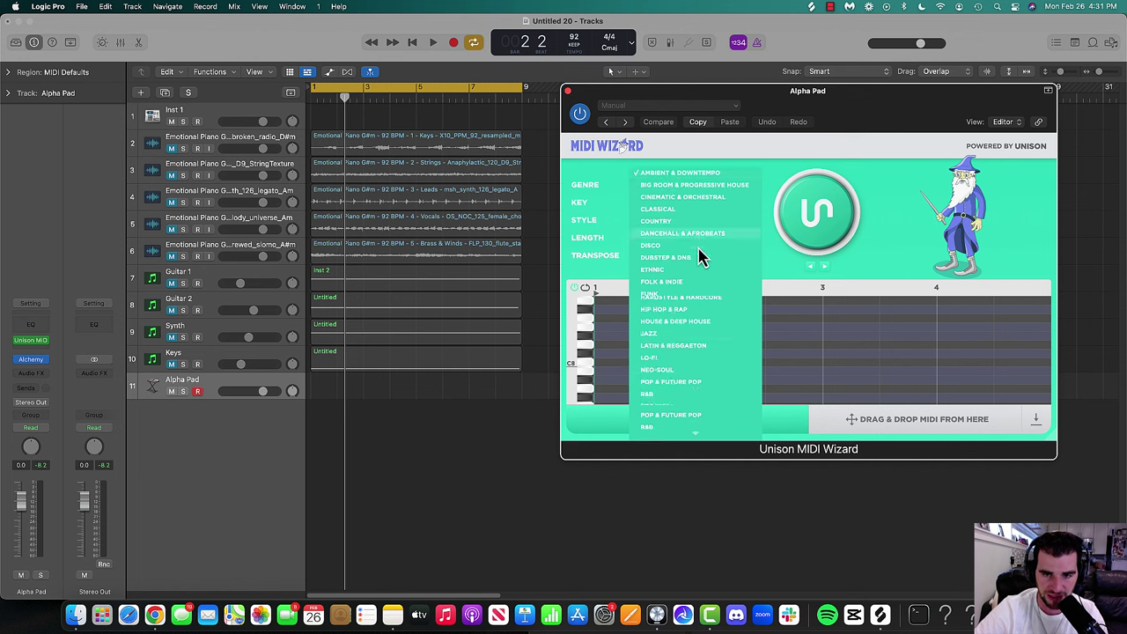
{"action": "scroll", "coordinate": [705, 308], "scroll_direction": "down", "scroll_amount": 5}
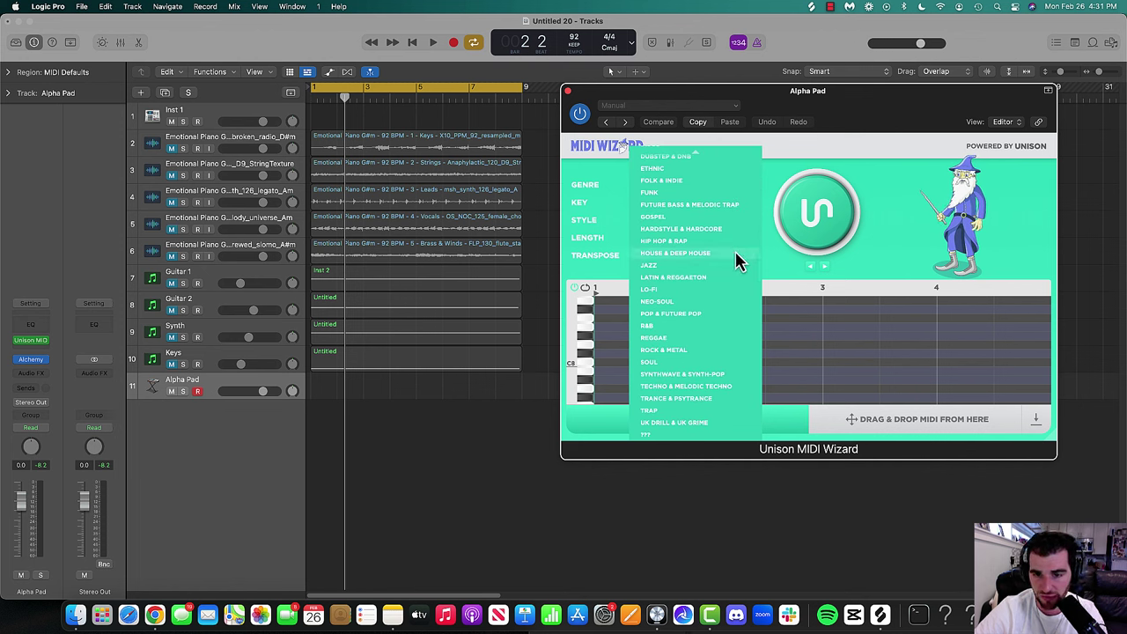
{"action": "scroll", "coordinate": [715, 275], "scroll_direction": "up", "scroll_amount": 3}
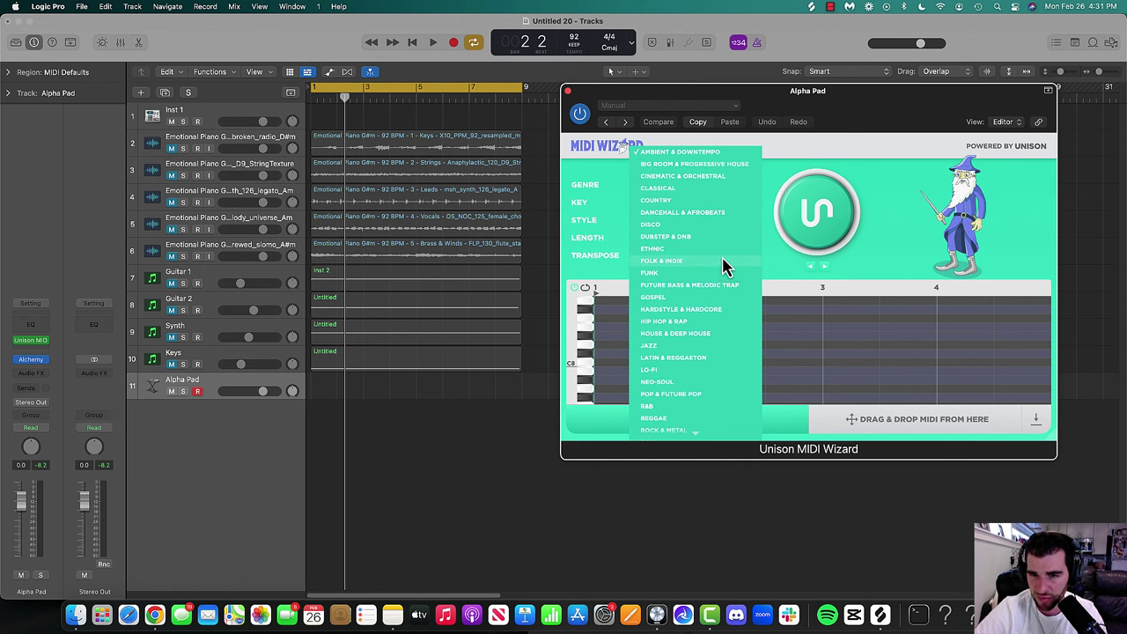
{"action": "left_click", "coordinate": [664, 285]}
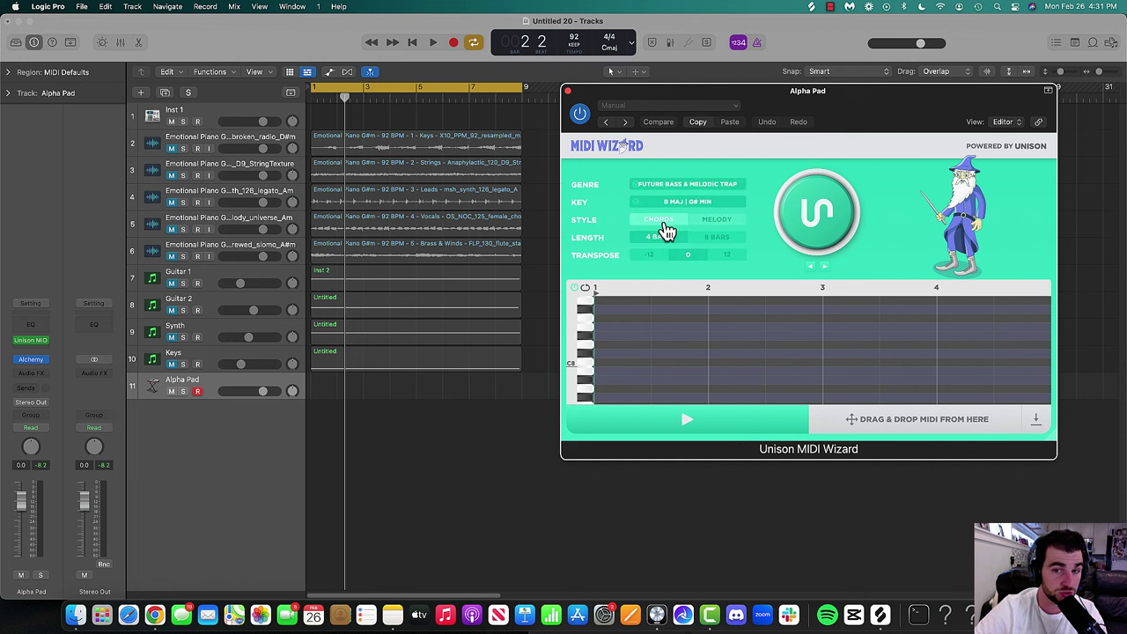
{"action": "left_click", "coordinate": [720, 246]}
{"action": "left_click", "coordinate": [815, 230]}
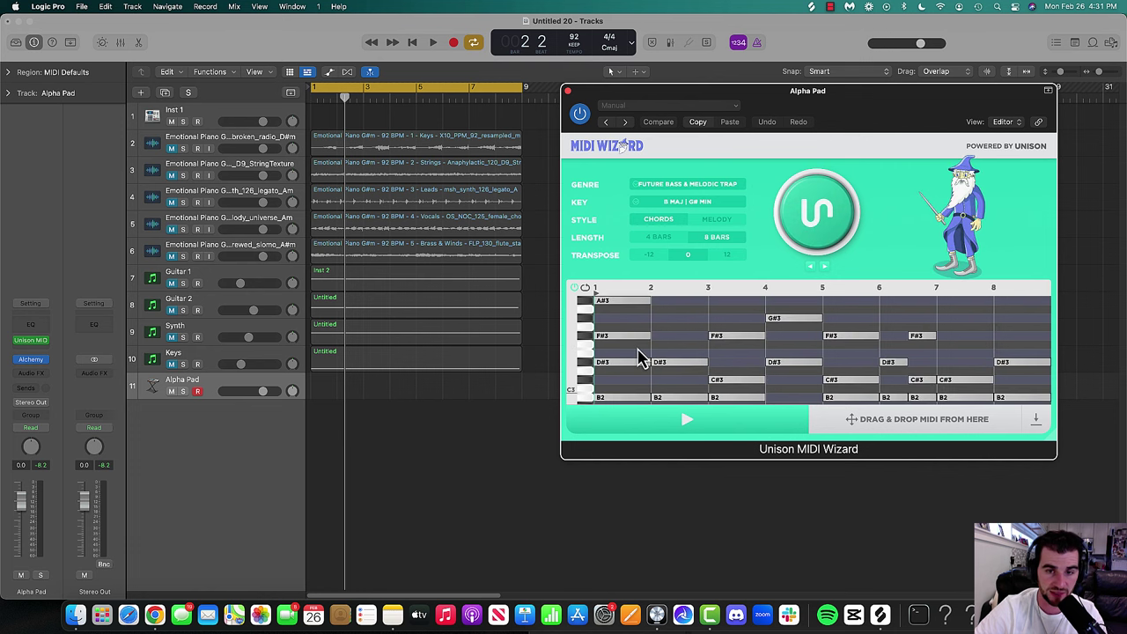
{"action": "key", "text": "space"}
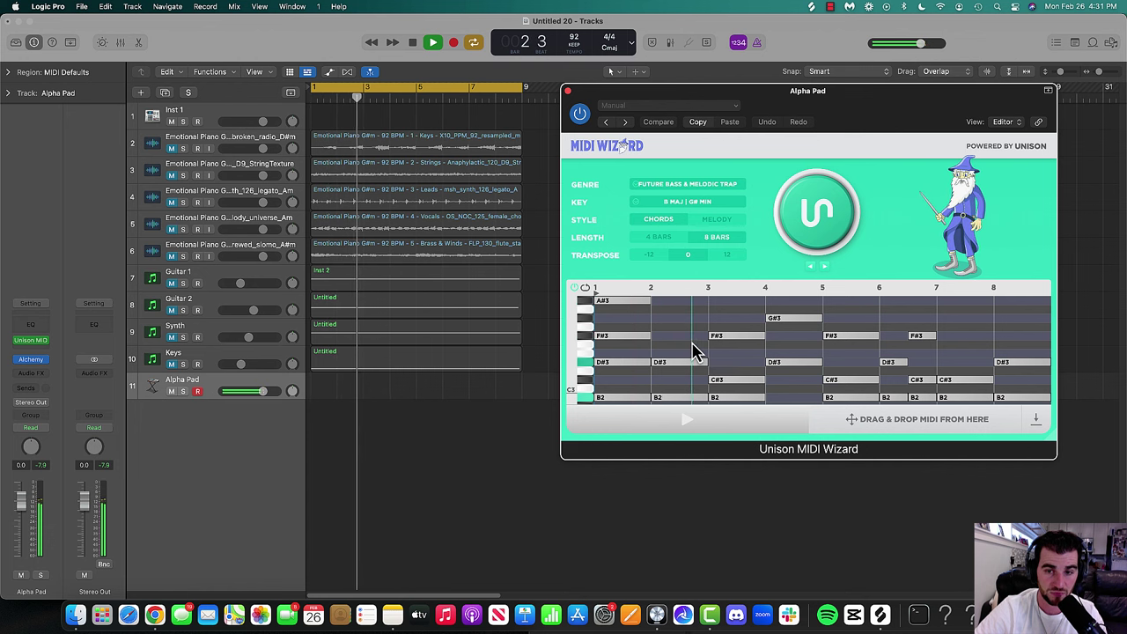
{"action": "key", "text": "space"}
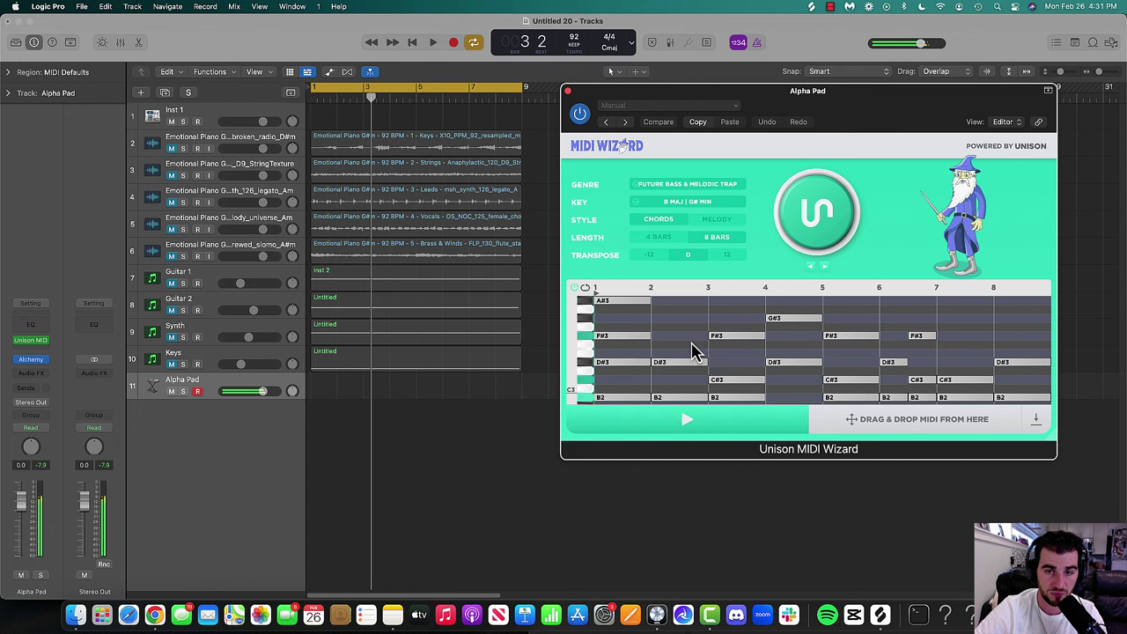
- Transpose the progression up 12 semitones and lower Alpha Pad to -5.4 dB
{"action": "left_click", "coordinate": [725, 261]}
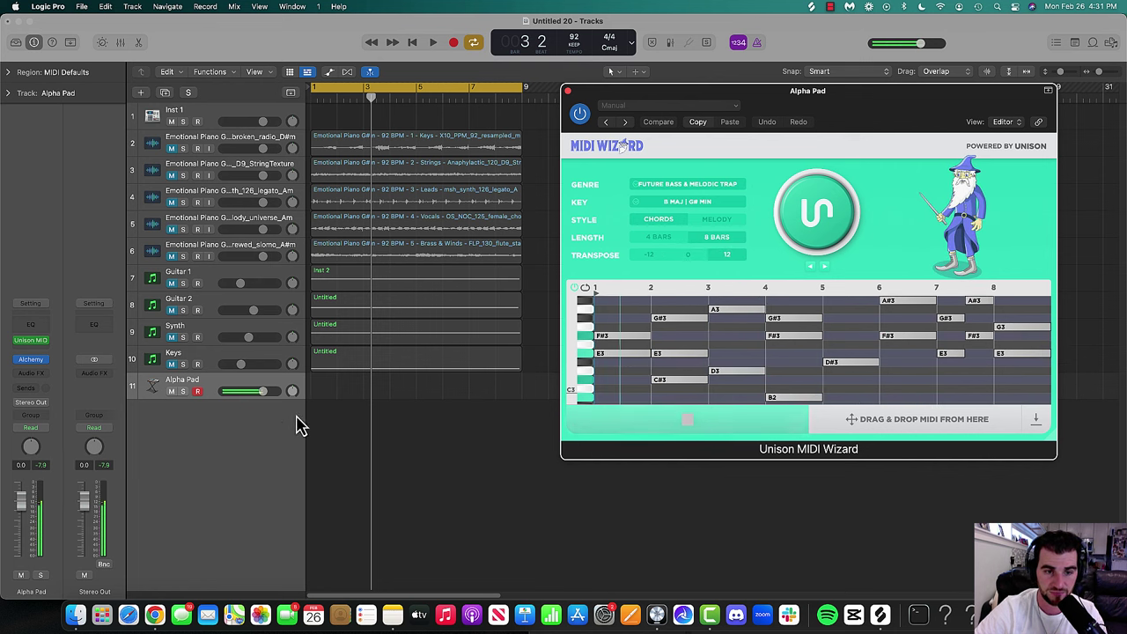
{"action": "left_click_drag", "start_coordinate": [264, 393], "coordinate": [244, 397]}
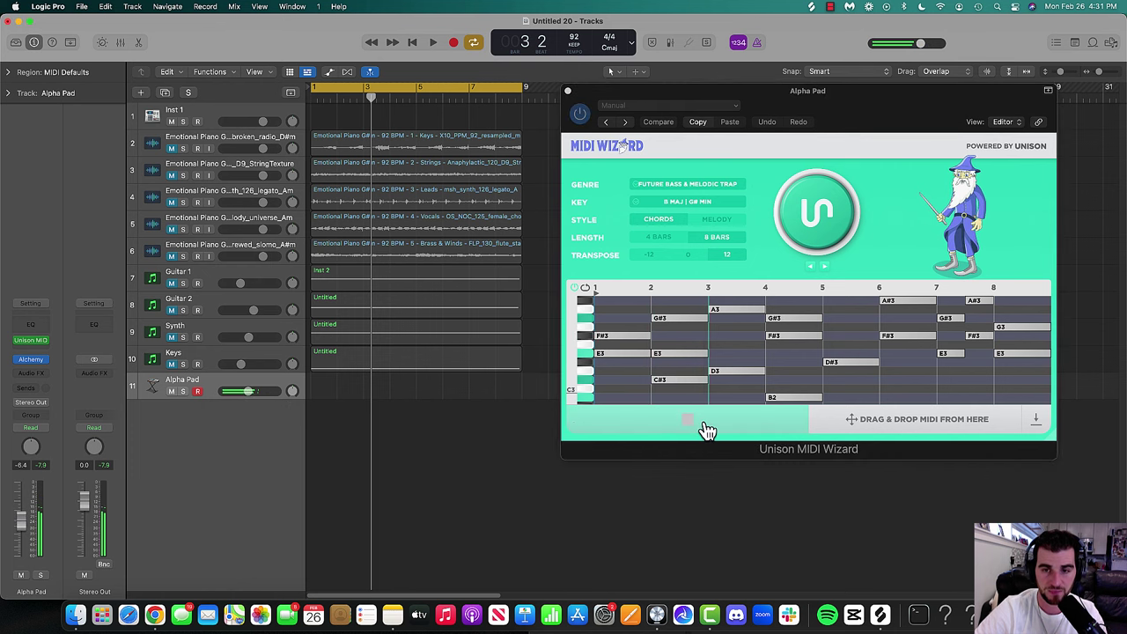
{"action": "scroll", "coordinate": [764, 378], "scroll_direction": "down", "scroll_amount": 2}
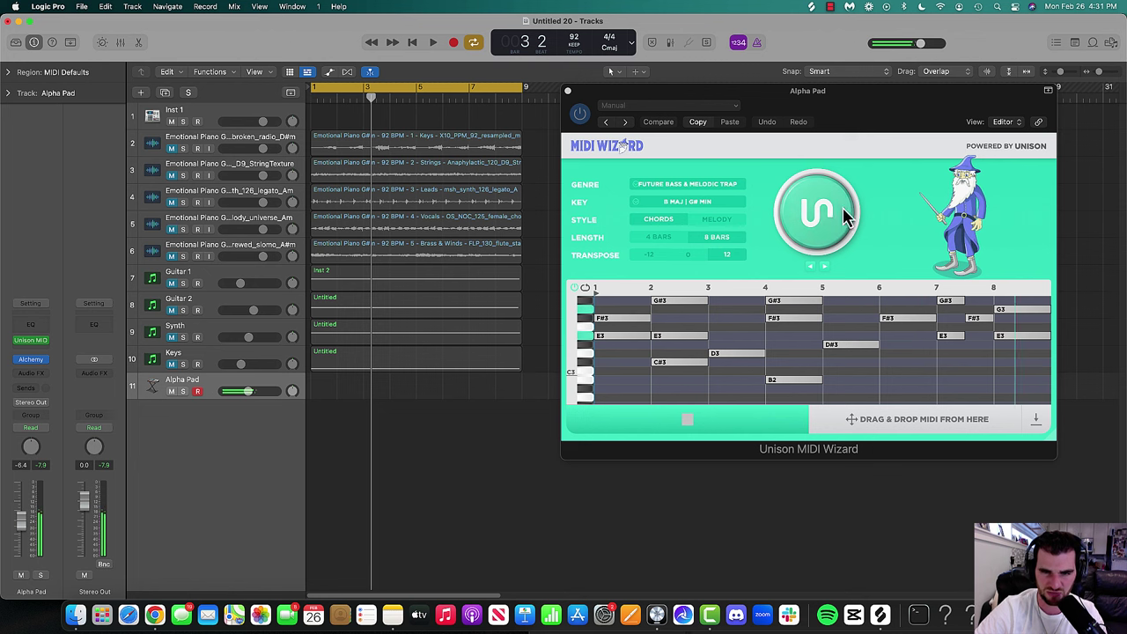
{"action": "key", "text": "space"}
{"action": "key", "text": "space"}
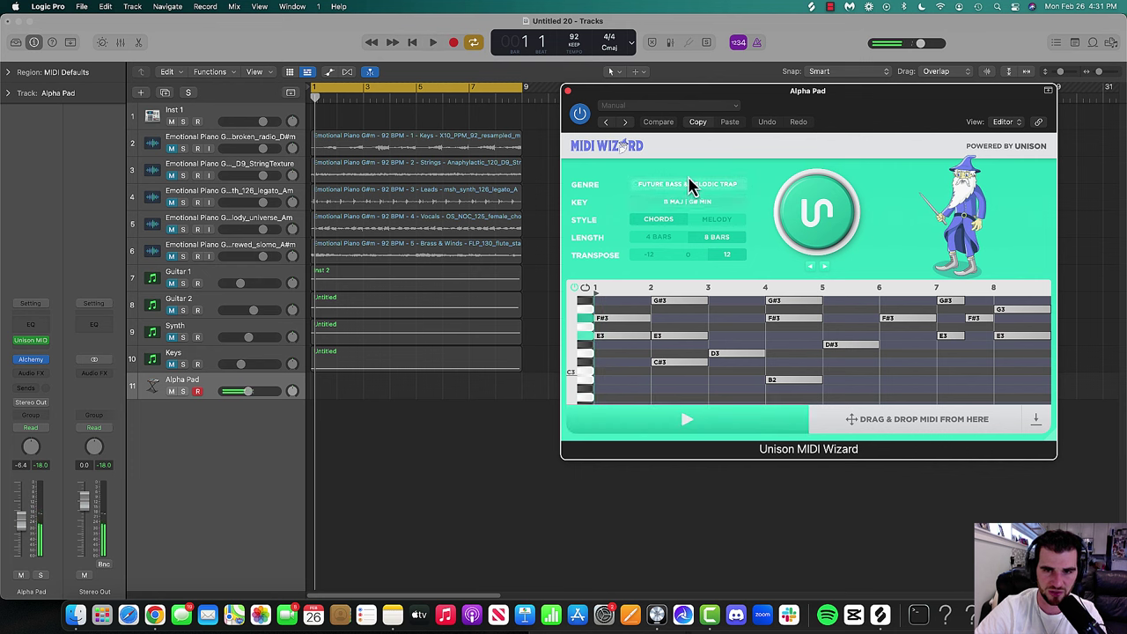
- Reselect Future Bass to regenerate the chord progression and play it back
{"action": "left_click", "coordinate": [689, 184]}
{"action": "left_click", "coordinate": [691, 185]}
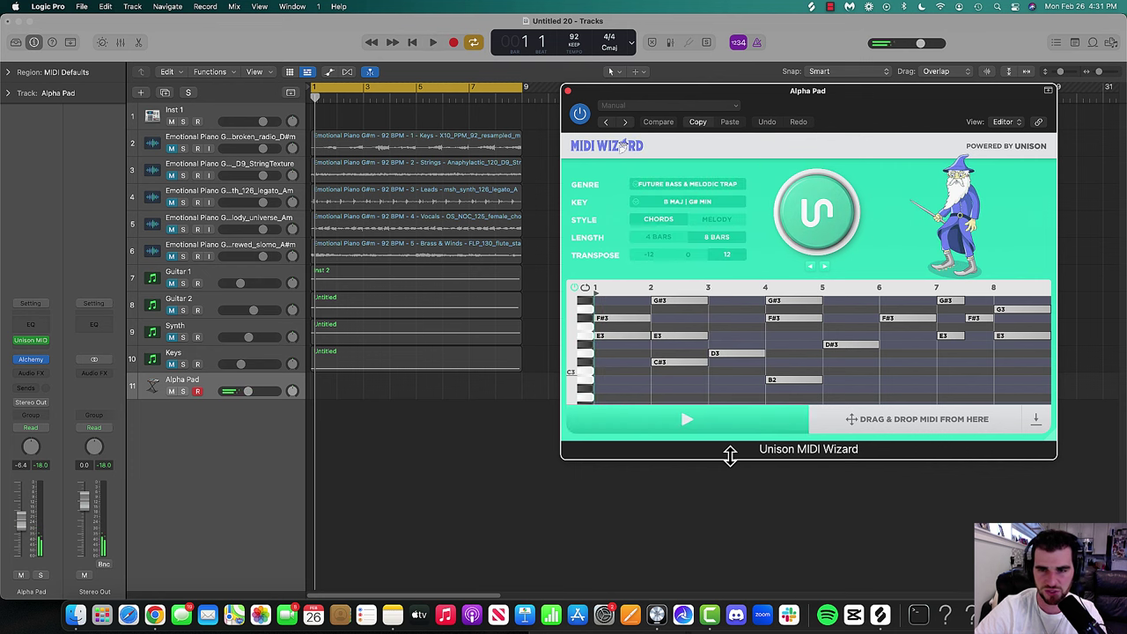
{"action": "left_click", "coordinate": [842, 215]}
{"action": "key", "text": "space"}
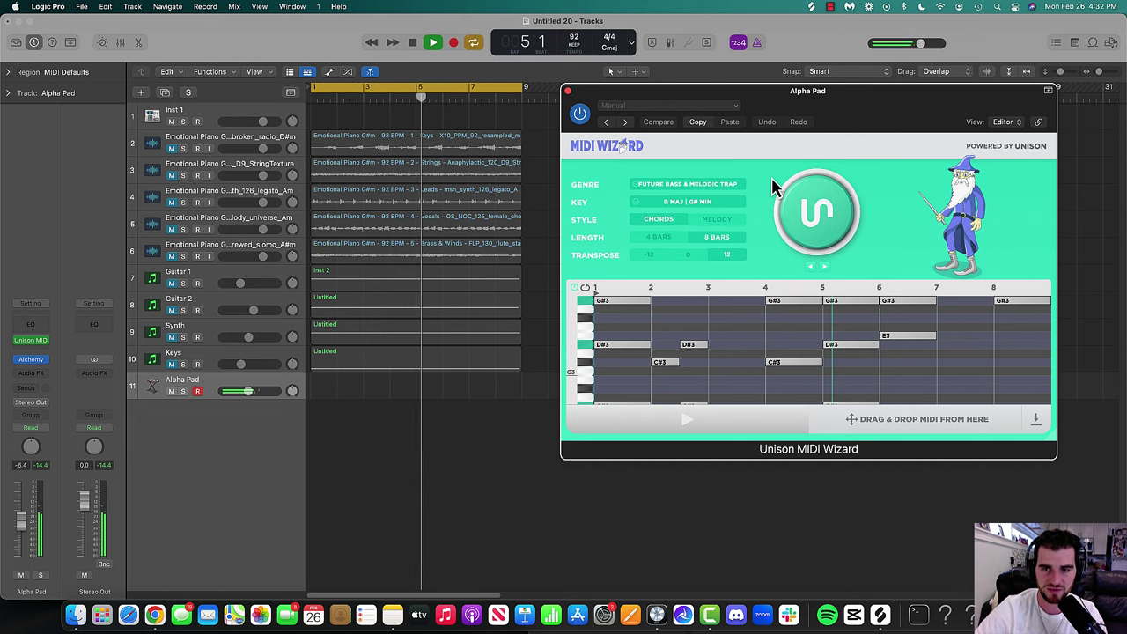
{"action": "key", "text": "space"}
- Drag the generated chords onto the Alpha Pad track and close the MIDI Wizard
{"action": "left_click_drag", "start_coordinate": [871, 438], "coordinate": [312, 392]}
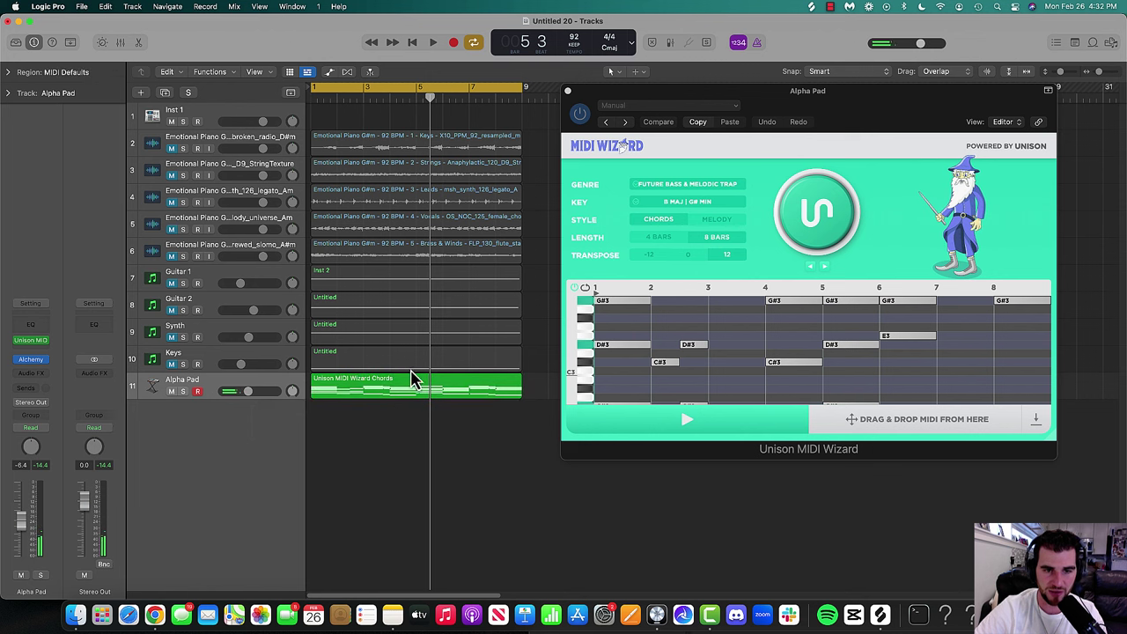
{"action": "left_click", "coordinate": [563, 97]}
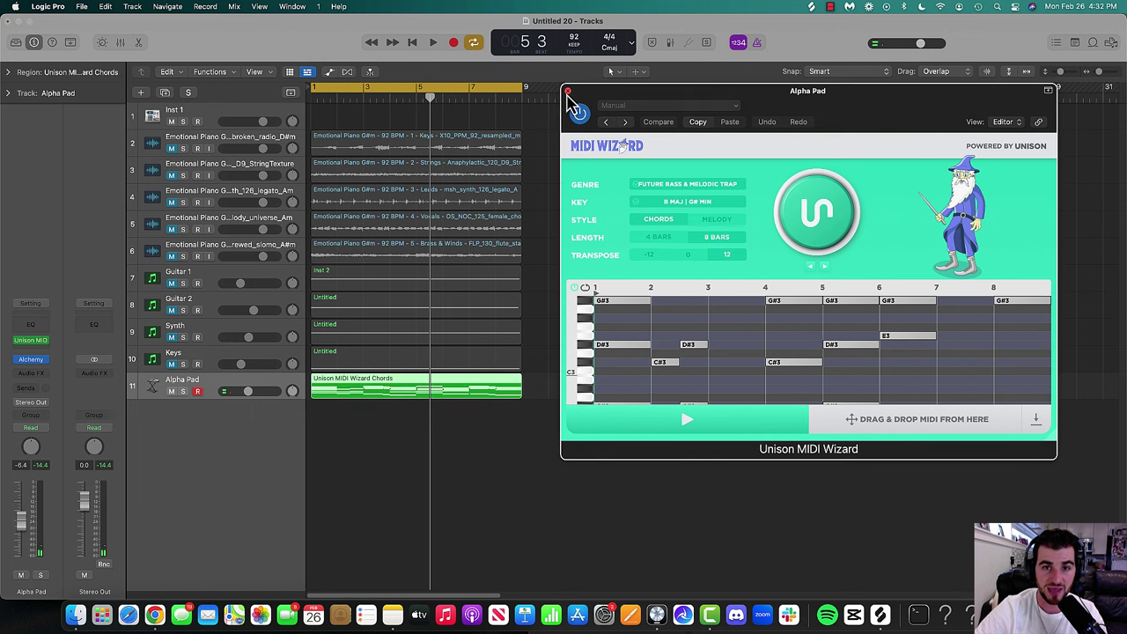
{"action": "left_click", "coordinate": [569, 91]}
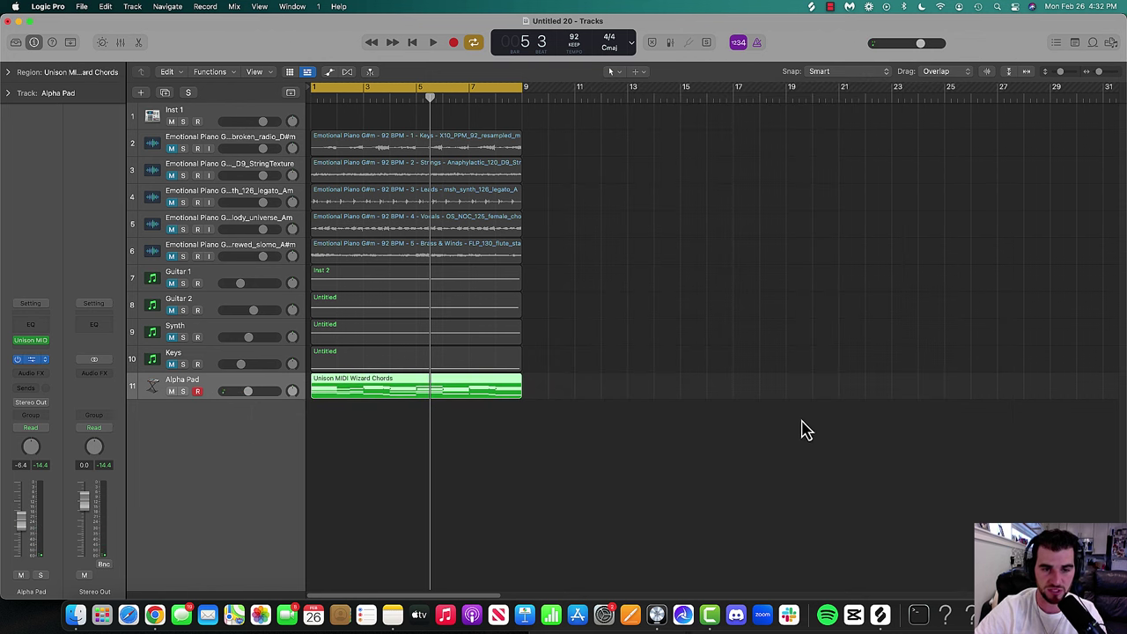
- Audition Altruistic Deception, Aluminium Angels and Amber Dark, then return to Alpha Pad
{"action": "key", "text": "v"}
{"action": "key", "text": "space"}
{"action": "left_click", "coordinate": [806, 178]}
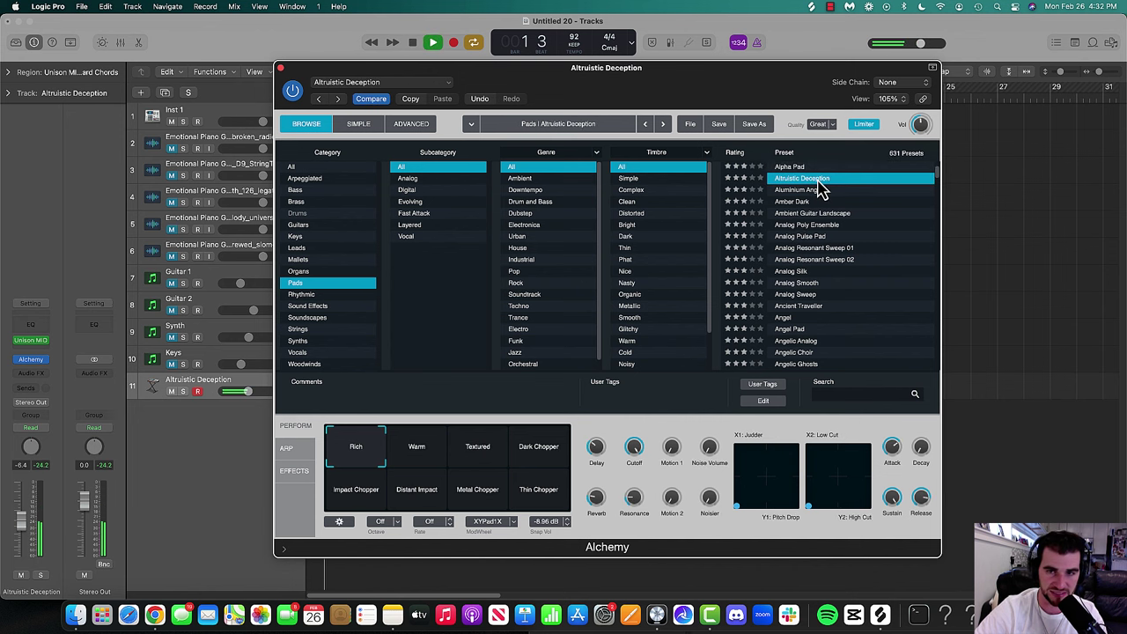
{"action": "left_click", "coordinate": [815, 192]}
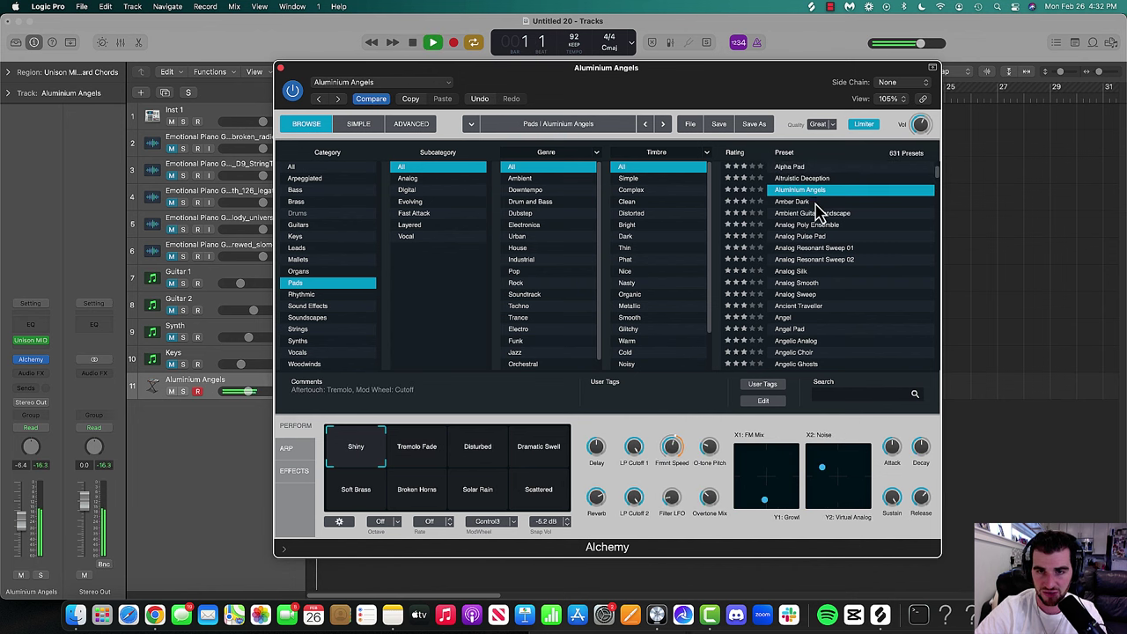
{"action": "left_click", "coordinate": [815, 203]}
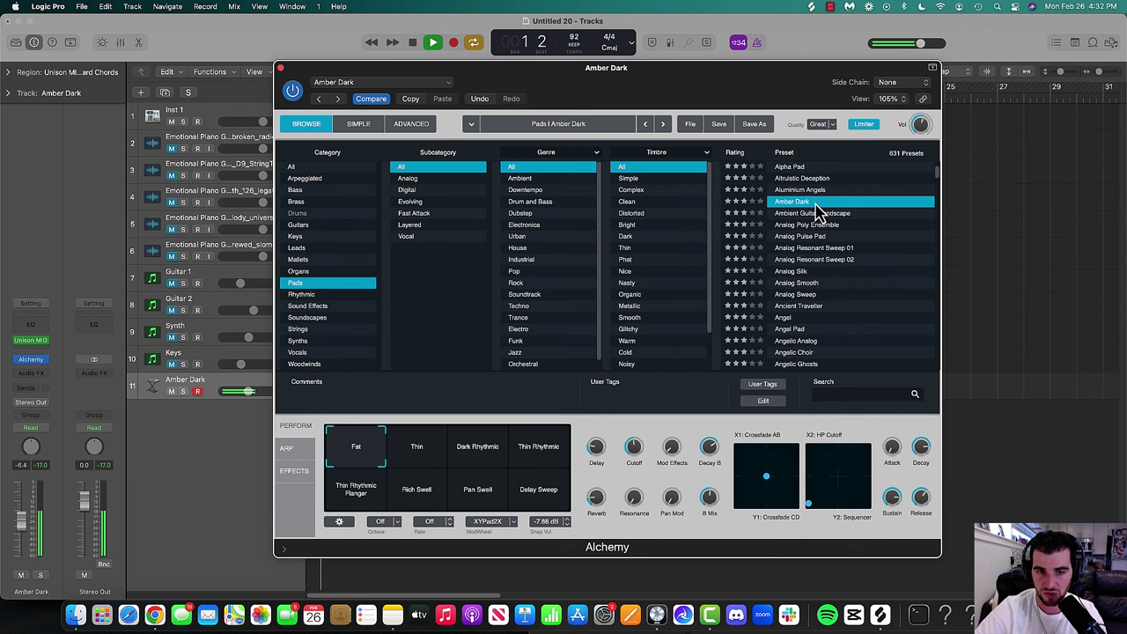
{"action": "left_click", "coordinate": [803, 168]}
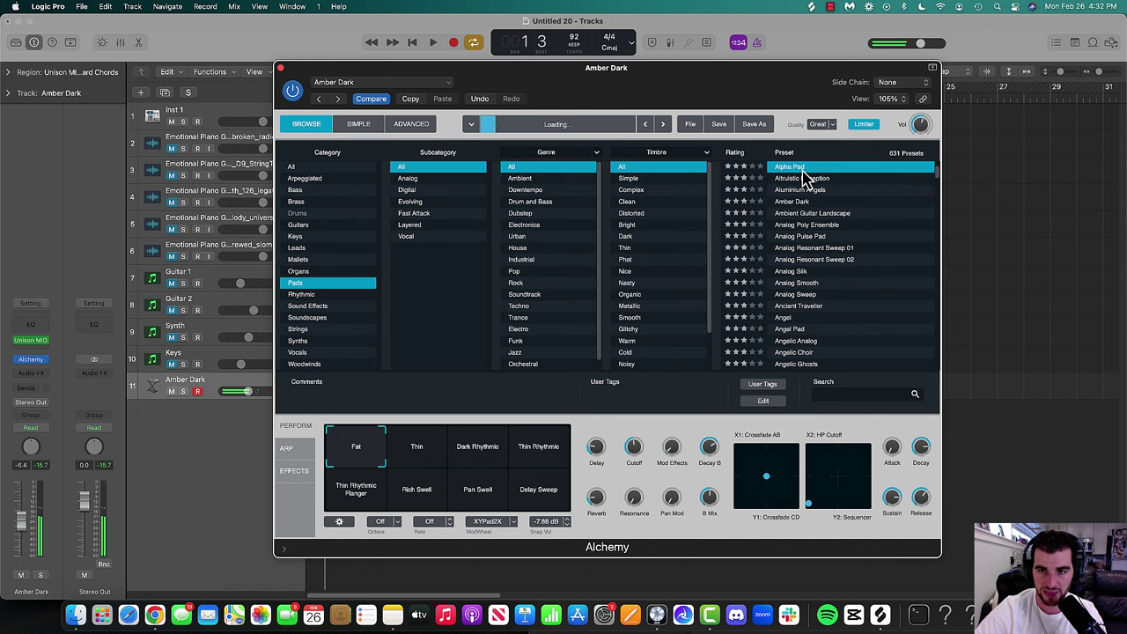
{"action": "left_click", "coordinate": [281, 69]}
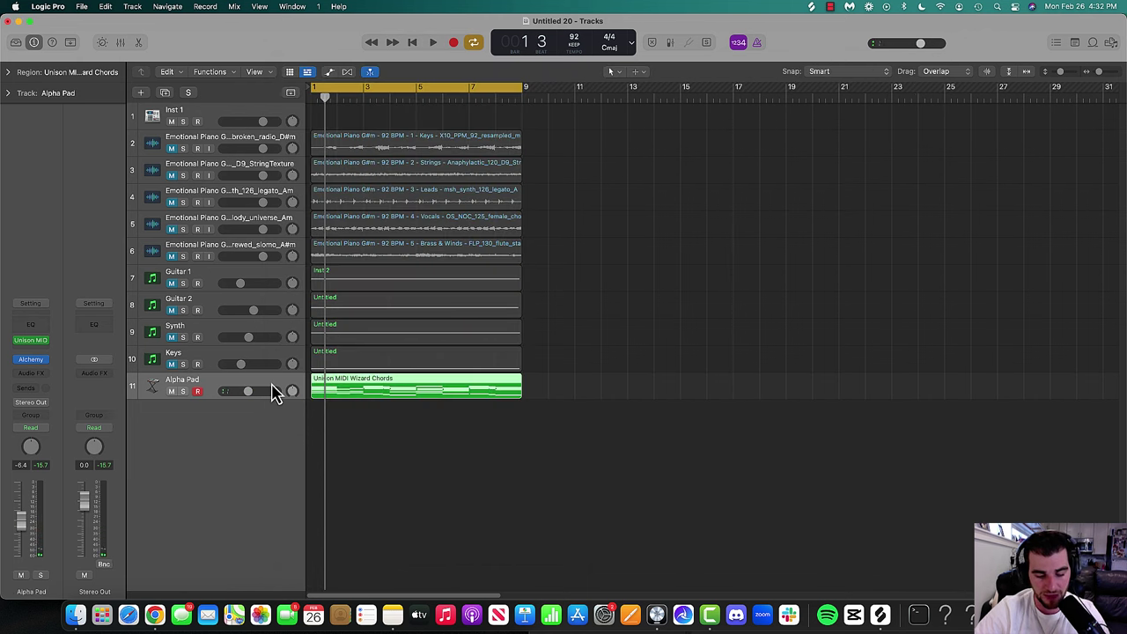
- Duplicate the Alpha Pad track with Cmd+D into a new track 12 and select it
{"action": "key", "text": "super+d"}
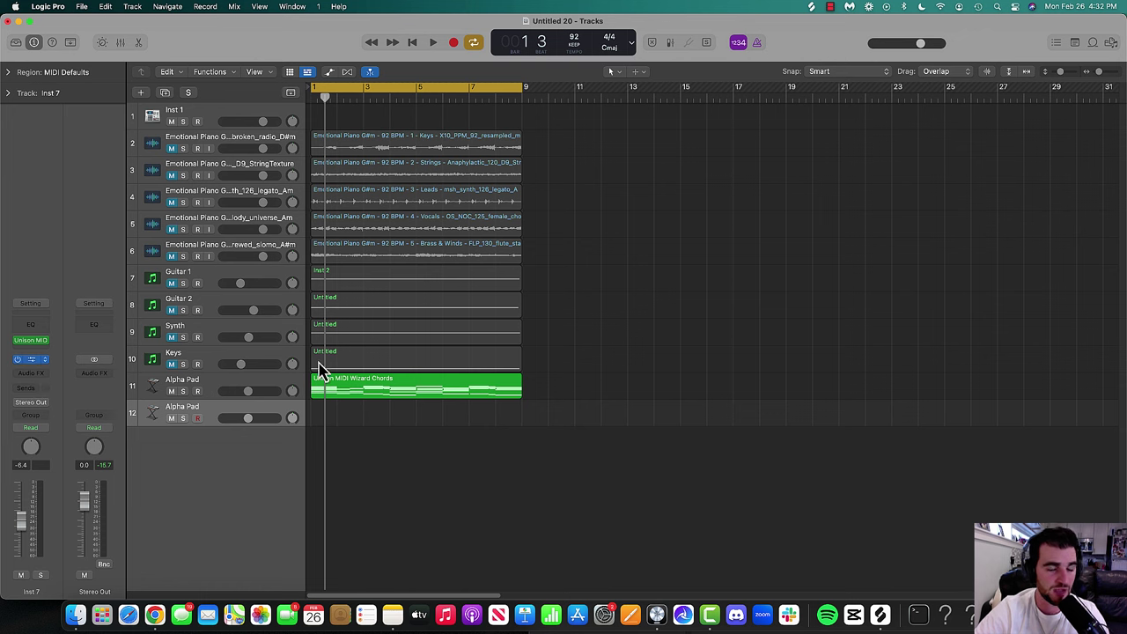
{"action": "key", "text": "v"}
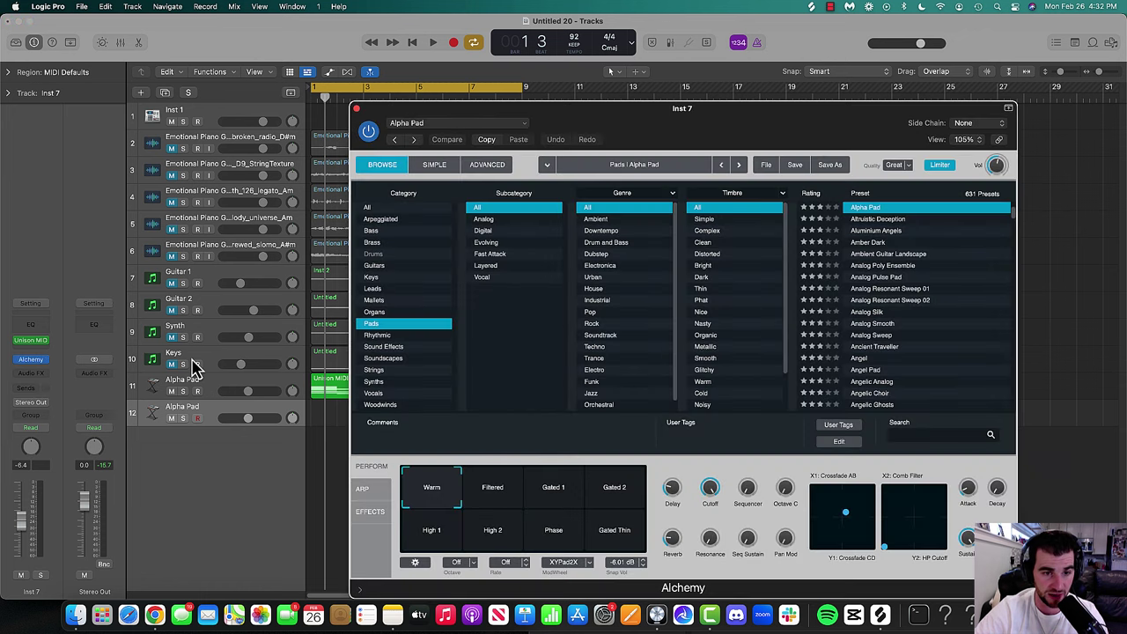
{"action": "left_click", "coordinate": [212, 390]}
{"action": "left_click", "coordinate": [358, 110]}
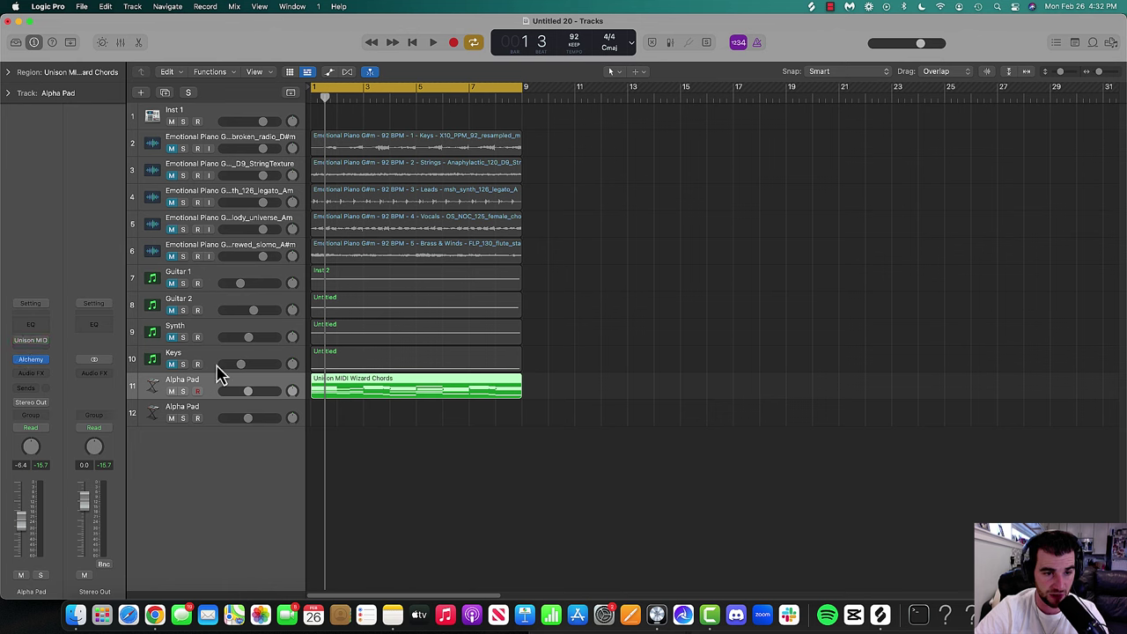
{"action": "left_click", "coordinate": [216, 414]}
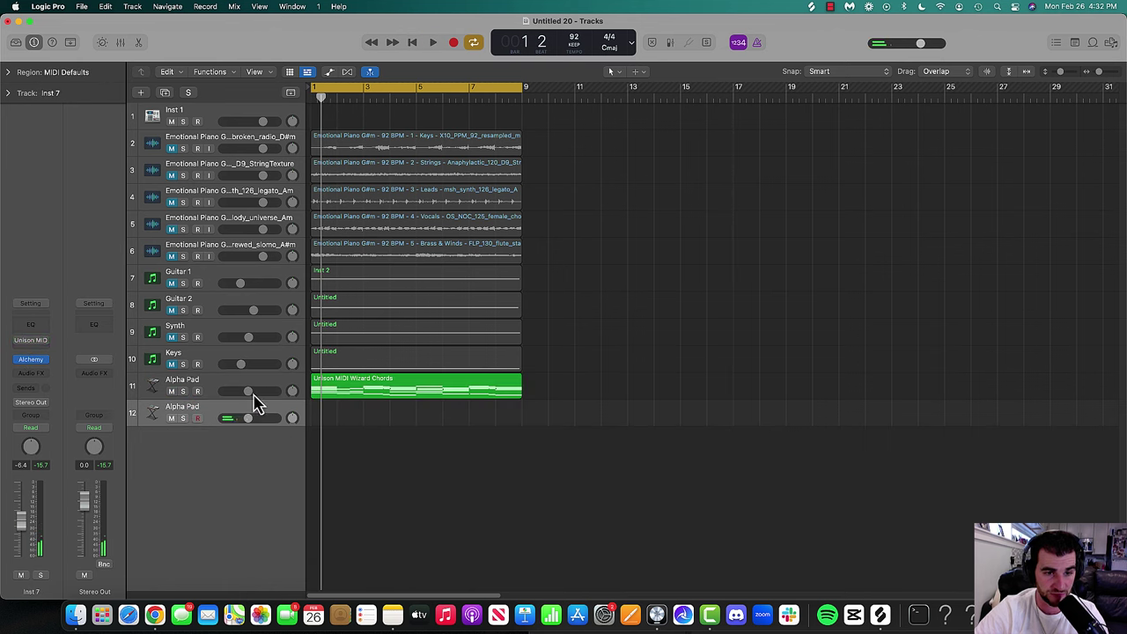
{"action": "left_click", "coordinate": [418, 389]}
{"action": "left_click", "coordinate": [216, 419]}
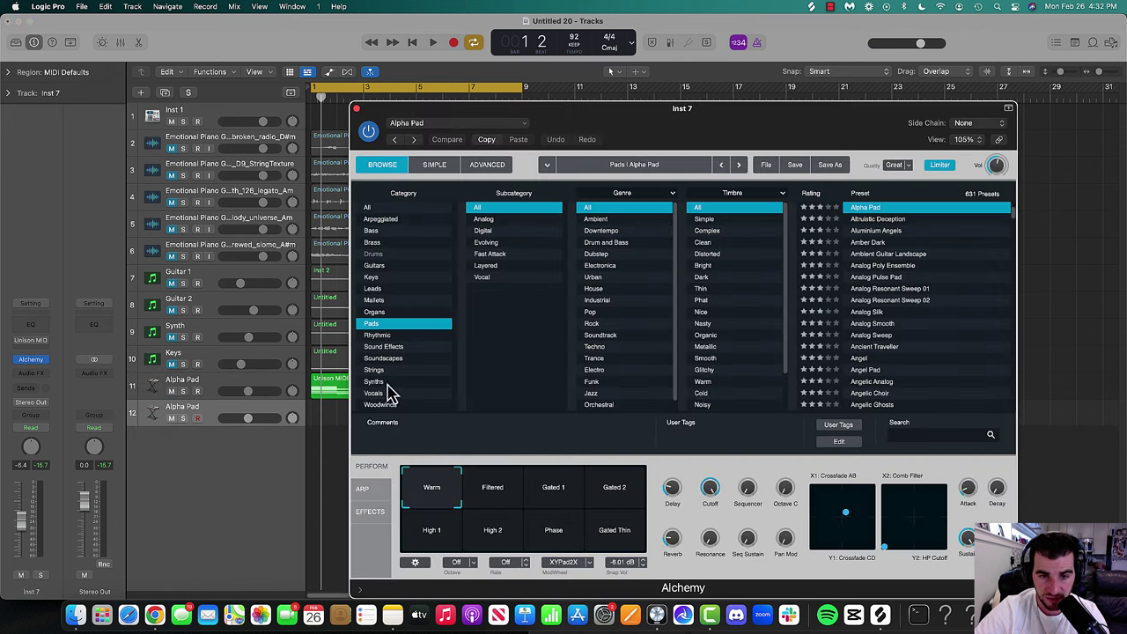
- Audition Alchemy's Keys presets from Aquatic Mallets through Chimera Keys on the on-screen keyboard
{"action": "left_click", "coordinate": [385, 279]}
{"action": "left_click", "coordinate": [917, 210]}
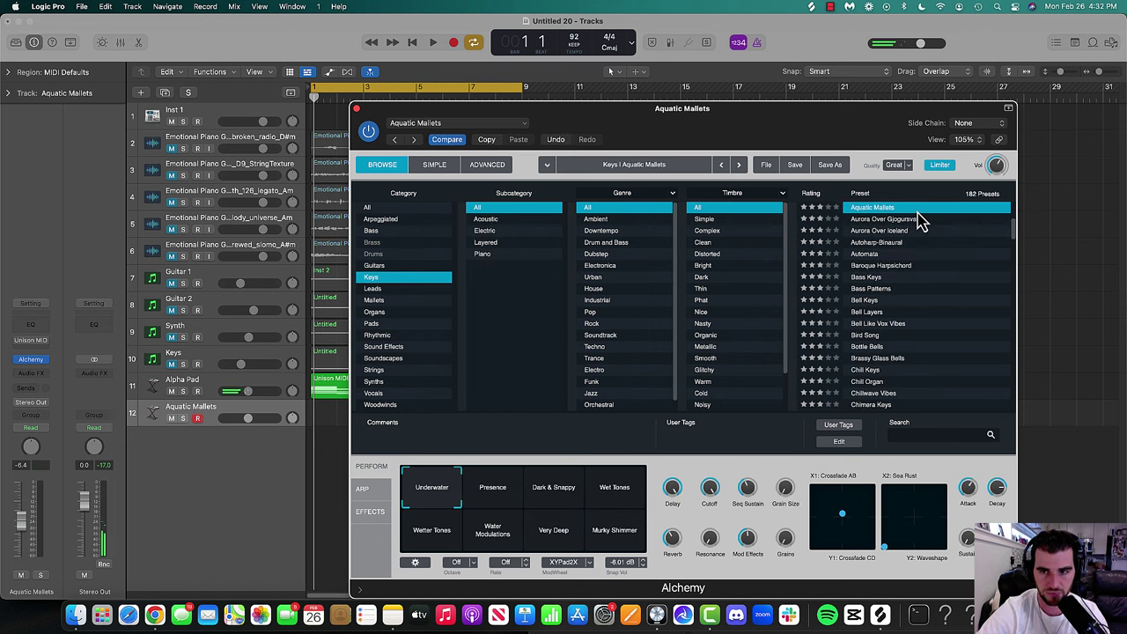
{"action": "key", "text": "cmd+k"}
{"action": "left_click", "coordinate": [919, 221]}
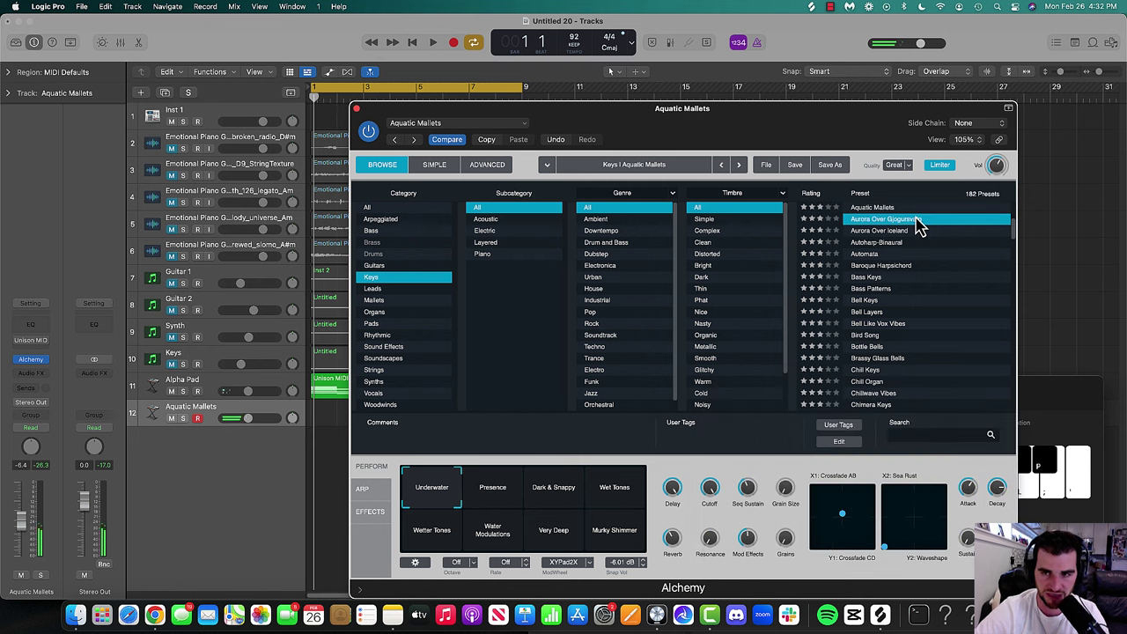
{"action": "left_click", "coordinate": [893, 277]}
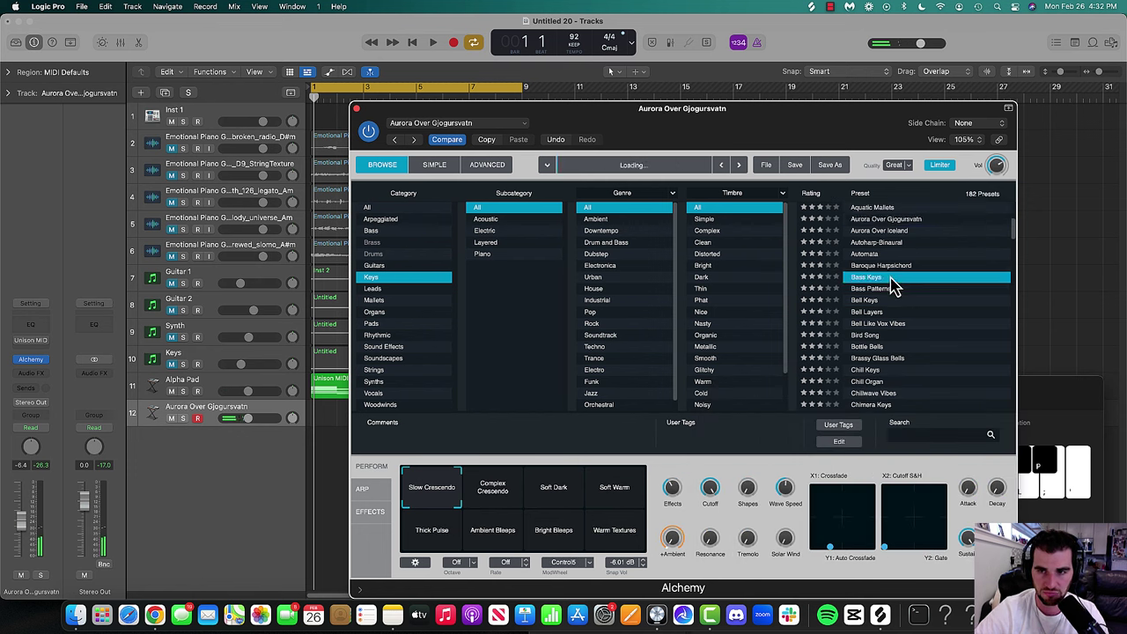
{"action": "left_click", "coordinate": [880, 300]}
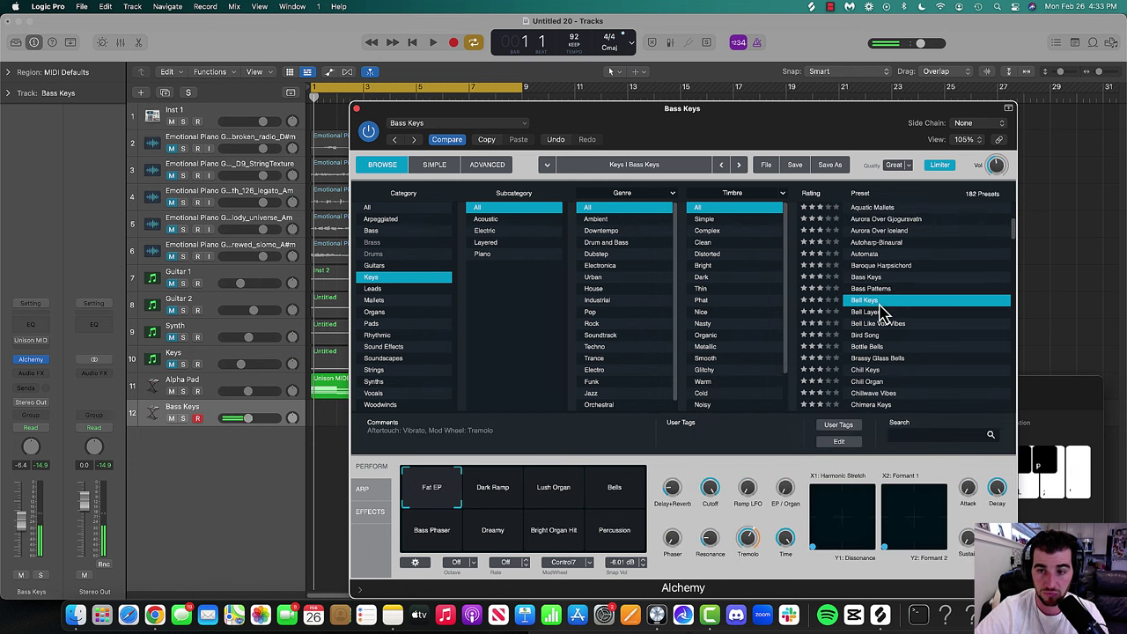
{"action": "left_click", "coordinate": [886, 314]}
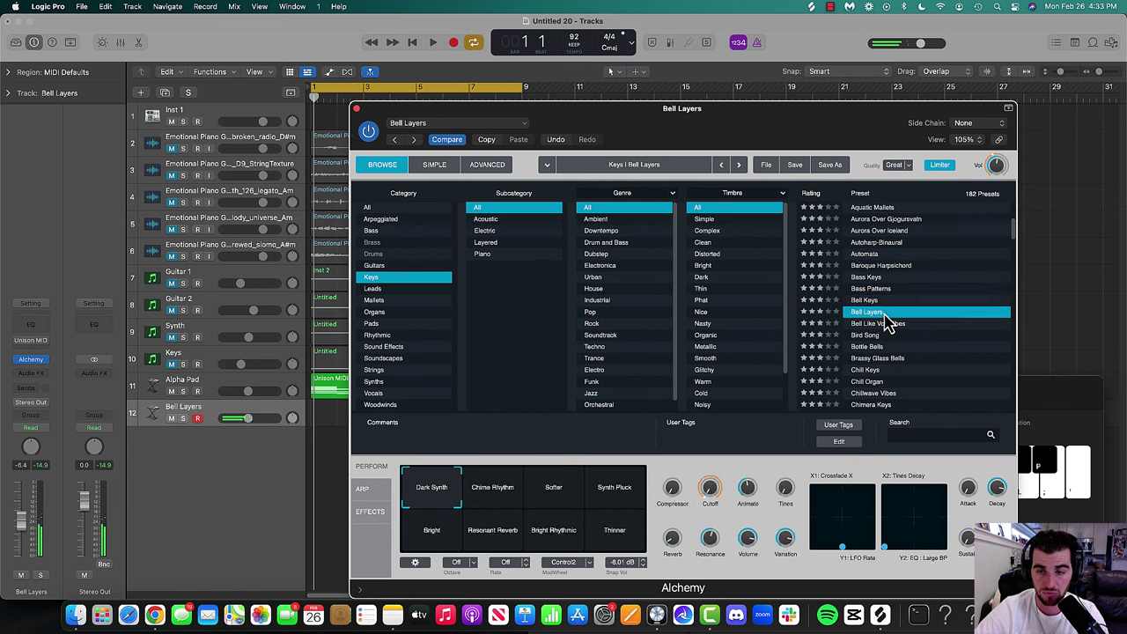
{"action": "left_click", "coordinate": [875, 371]}
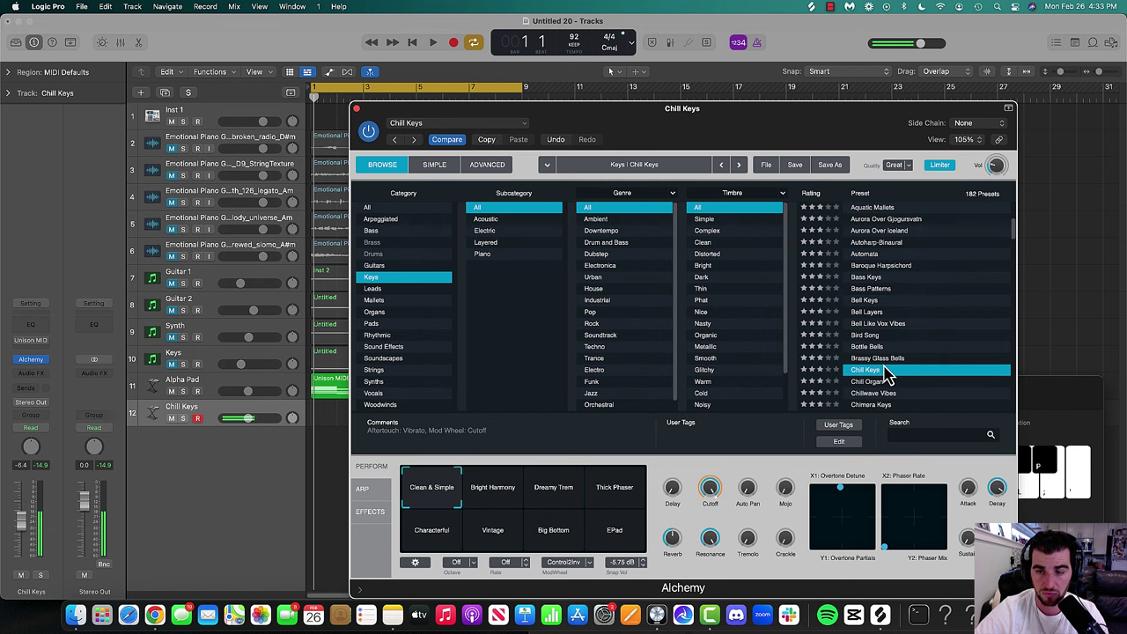
{"action": "left_click", "coordinate": [890, 394]}
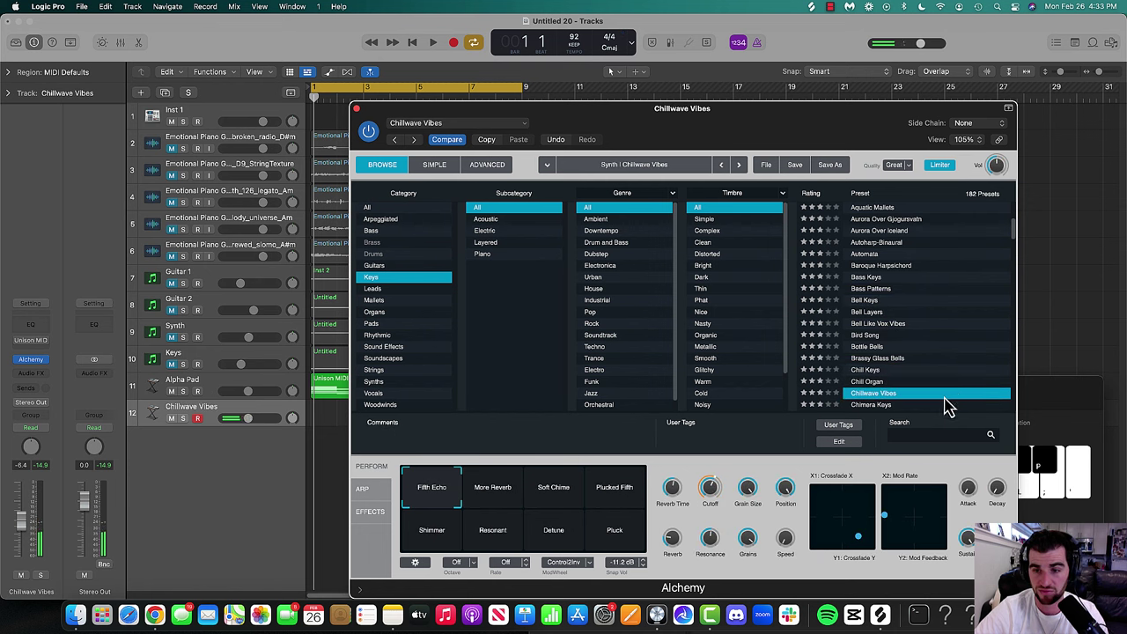
{"action": "left_click", "coordinate": [916, 407]}
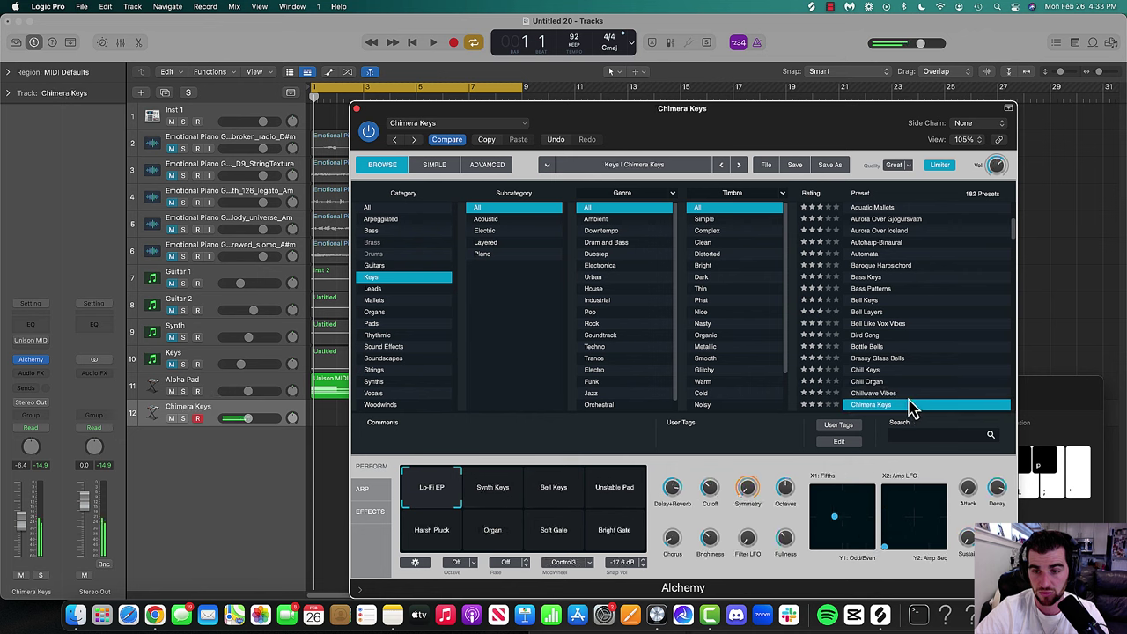
{"action": "key", "text": "Up"}
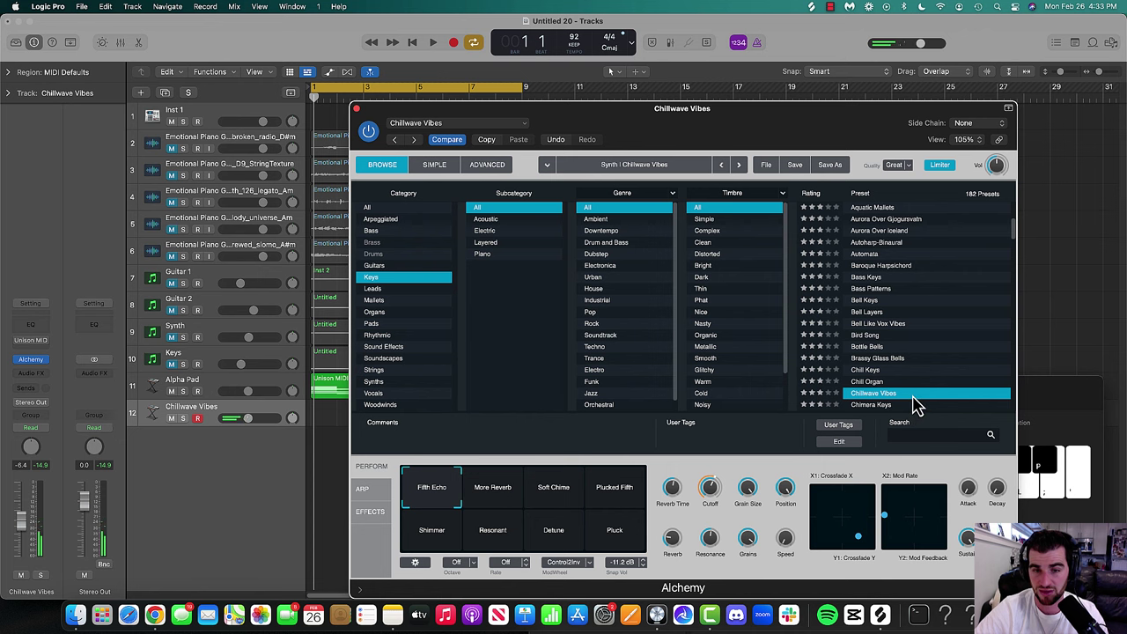
- Try Chillwave Vibes performance variations such as Shimmer, Pluck, Soft Chime, Fifth Echo and Resonant
{"action": "left_click", "coordinate": [435, 539]}
{"action": "left_click", "coordinate": [604, 534]}
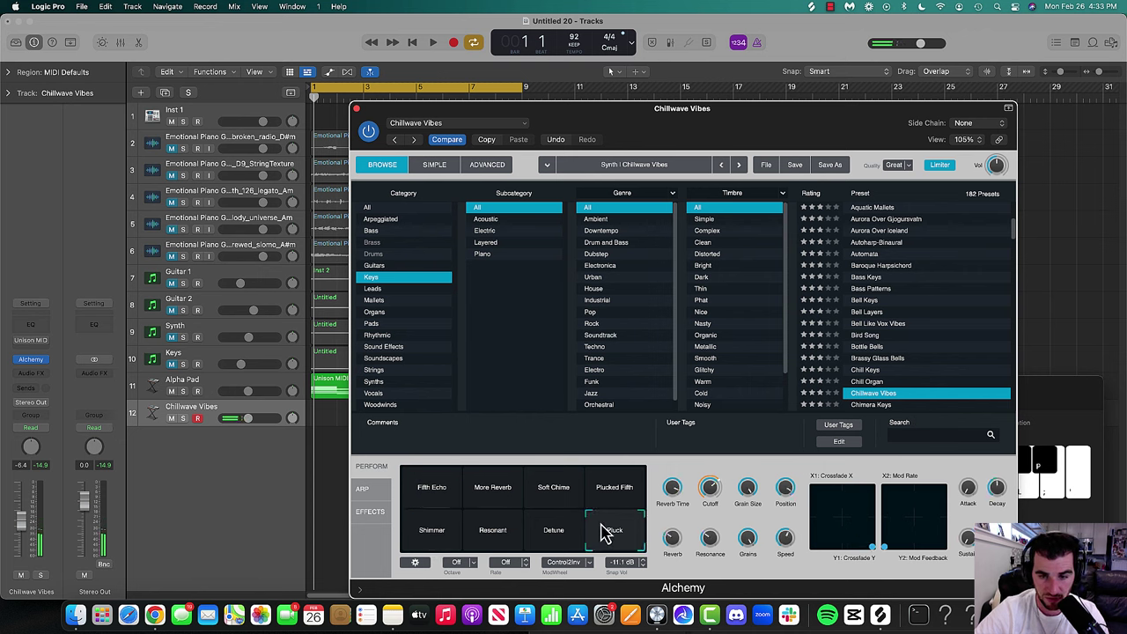
{"action": "left_click", "coordinate": [613, 514]}
{"action": "left_click", "coordinate": [546, 509]}
{"action": "left_click", "coordinate": [481, 504]}
{"action": "left_click", "coordinate": [435, 496]}
{"action": "left_click", "coordinate": [493, 537]}
- Compare Chill Keys' Vintage, EPad and Thick Phaser variations with Brassy Glass Bells, then keep Chill Keys
{"action": "left_click", "coordinate": [886, 370]}
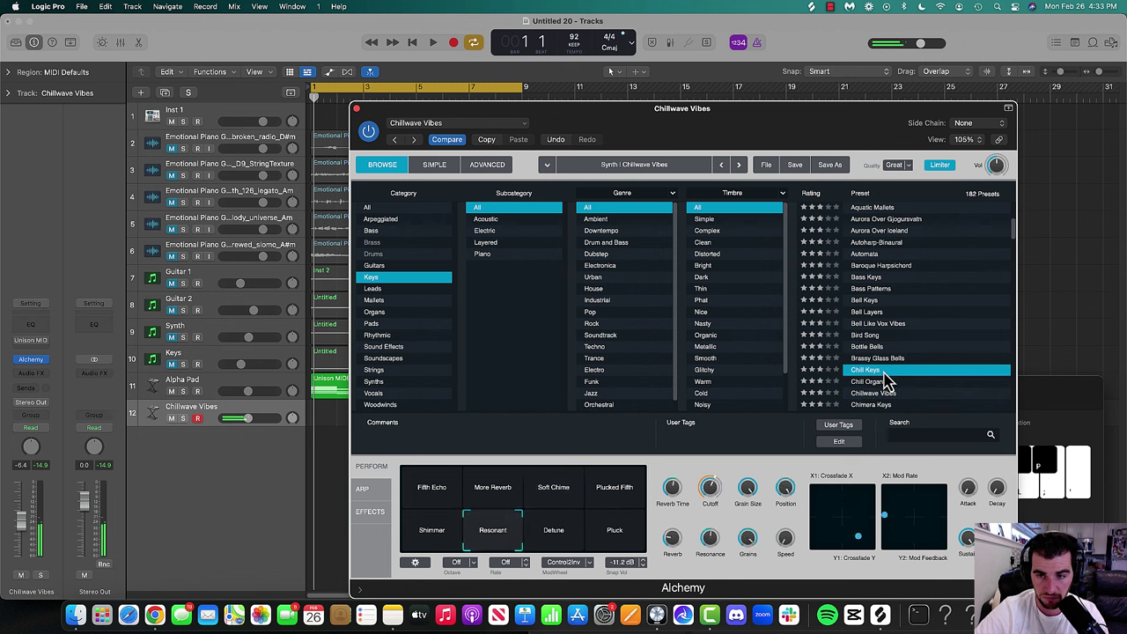
{"action": "left_click", "coordinate": [499, 531]}
{"action": "left_click", "coordinate": [615, 535]}
{"action": "left_click", "coordinate": [624, 491]}
{"action": "left_click", "coordinate": [907, 359]}
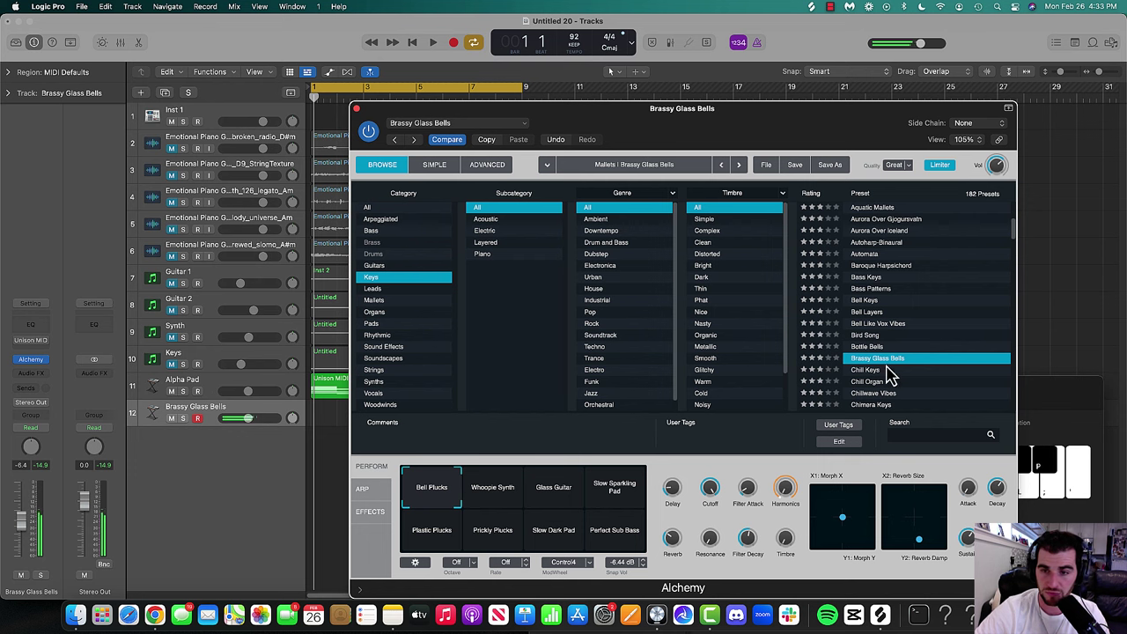
{"action": "left_click", "coordinate": [877, 373]}
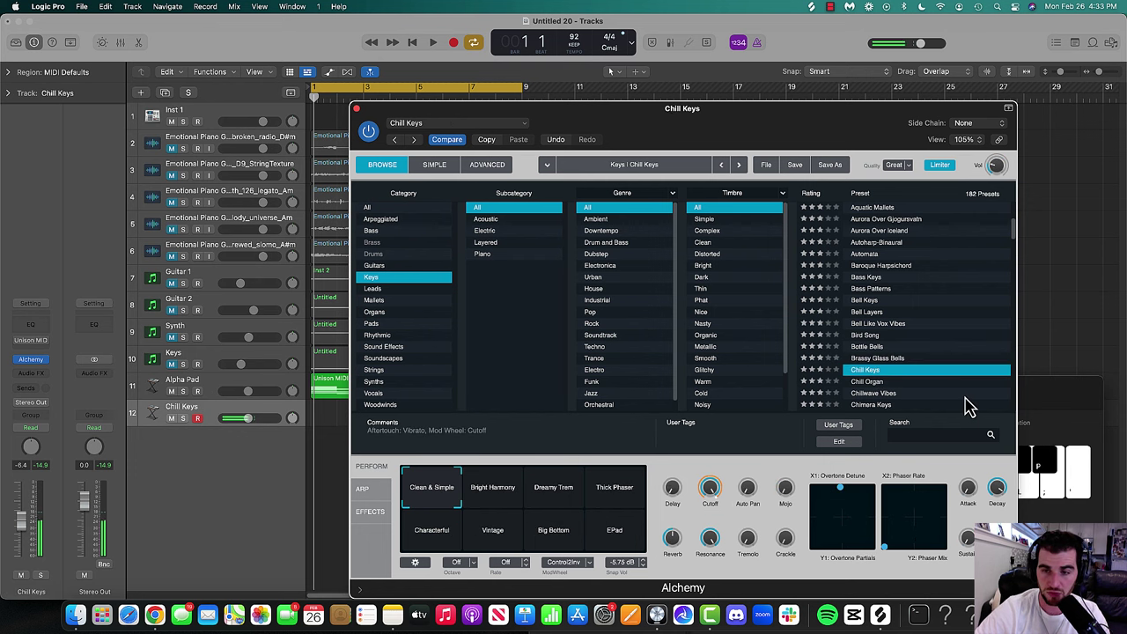
- Close Alchemy and the on-screen keyboard, and load Unison MIDI Wizard on Chill Keys
{"action": "left_click", "coordinate": [357, 109]}
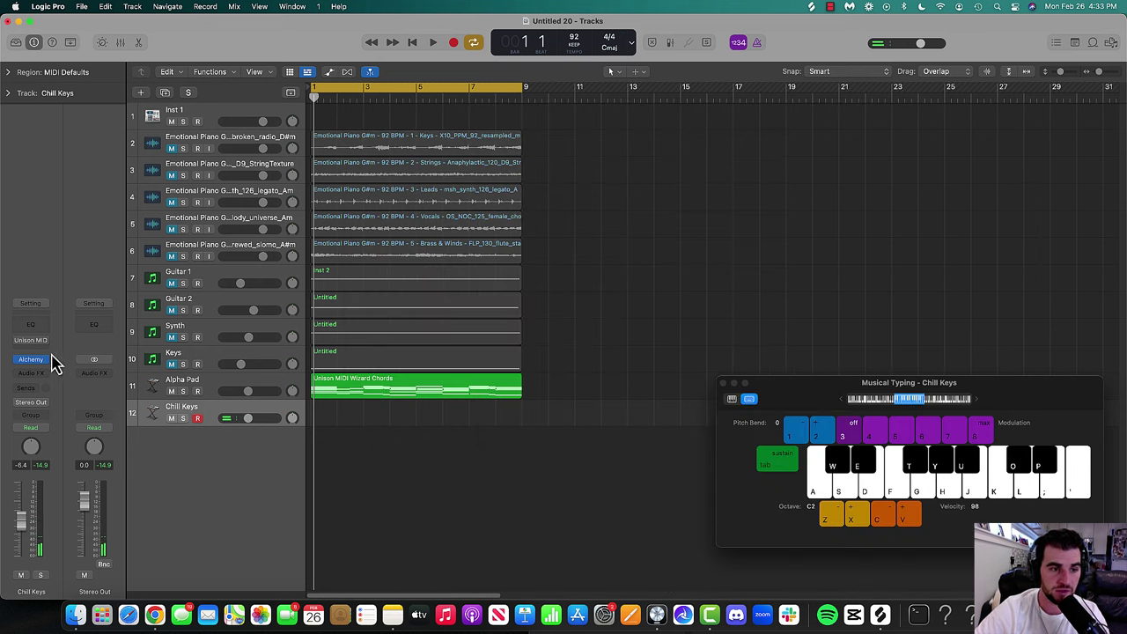
{"action": "left_click", "coordinate": [32, 341]}
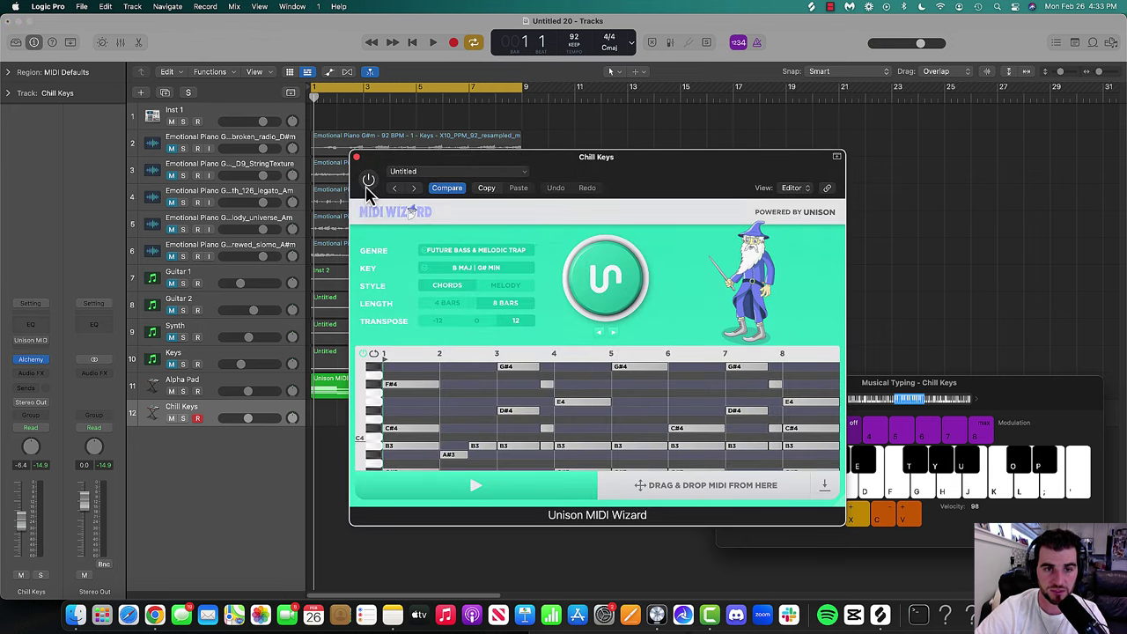
{"action": "left_click", "coordinate": [907, 388]}
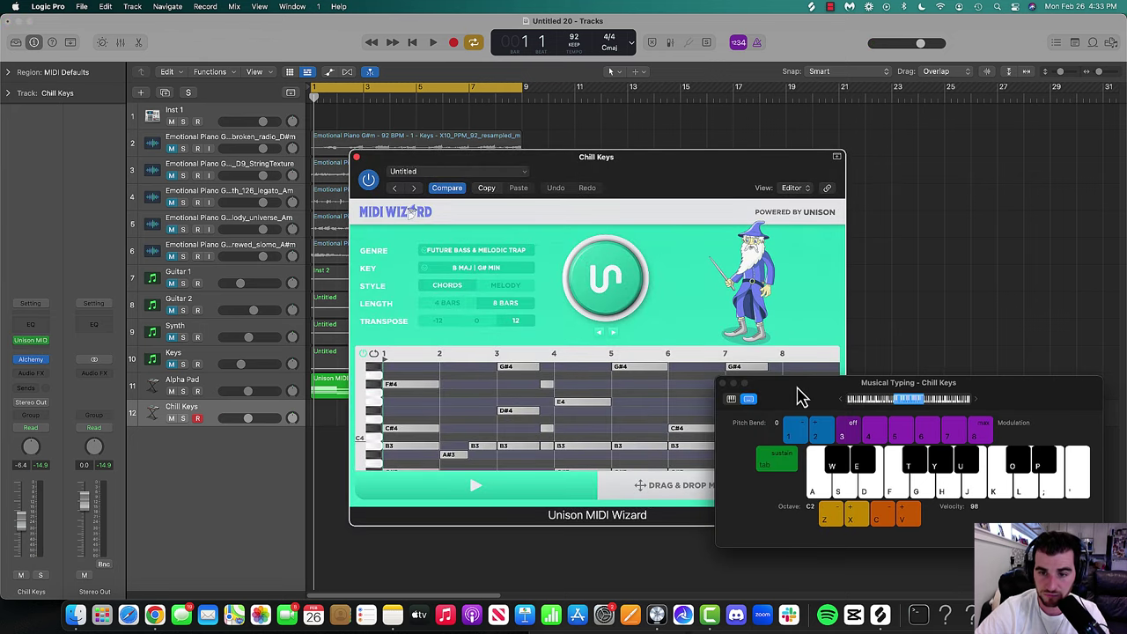
{"action": "left_click", "coordinate": [734, 366]}
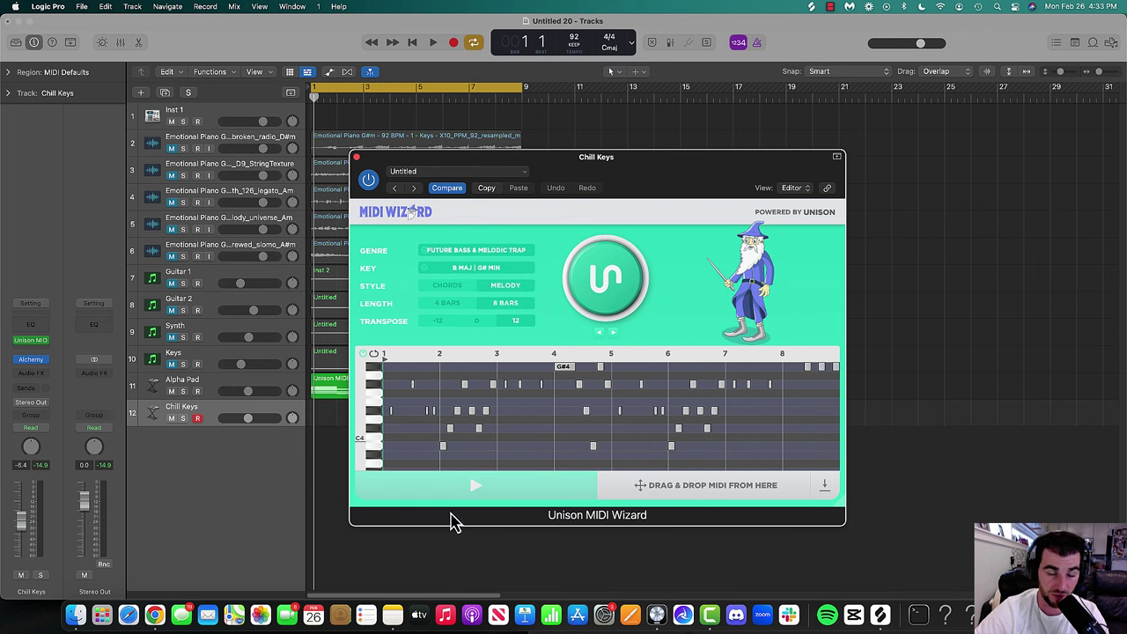
{"action": "left_click_drag", "start_coordinate": [637, 173], "coordinate": [873, 99]}
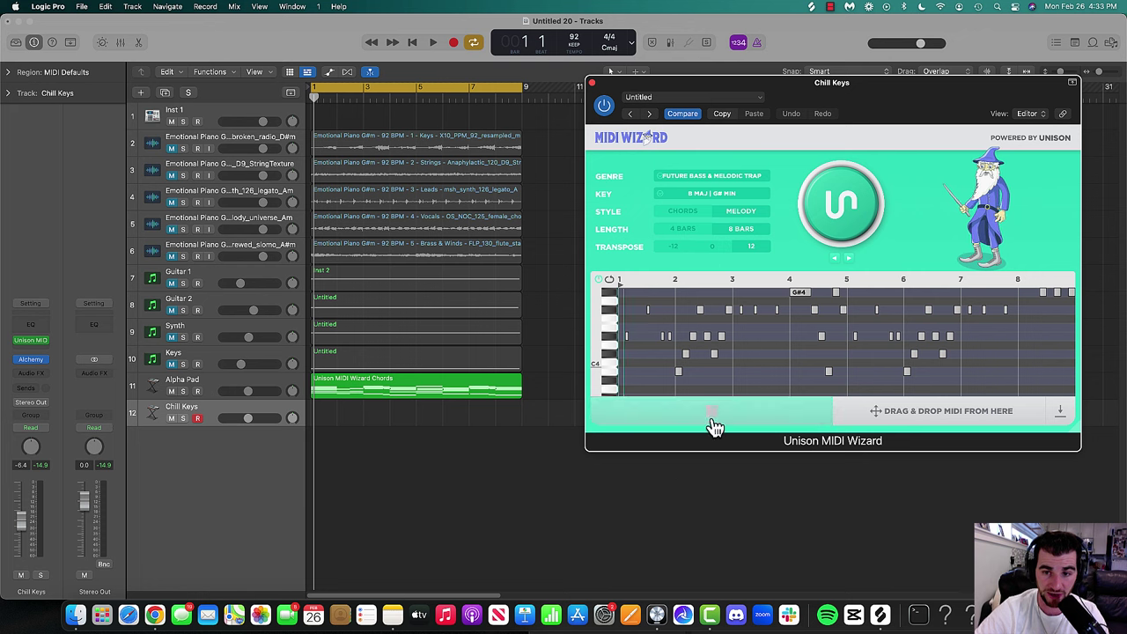
- Preview the Wizard's pattern against the song and generate a new melody pattern
{"action": "left_click", "coordinate": [713, 414]}
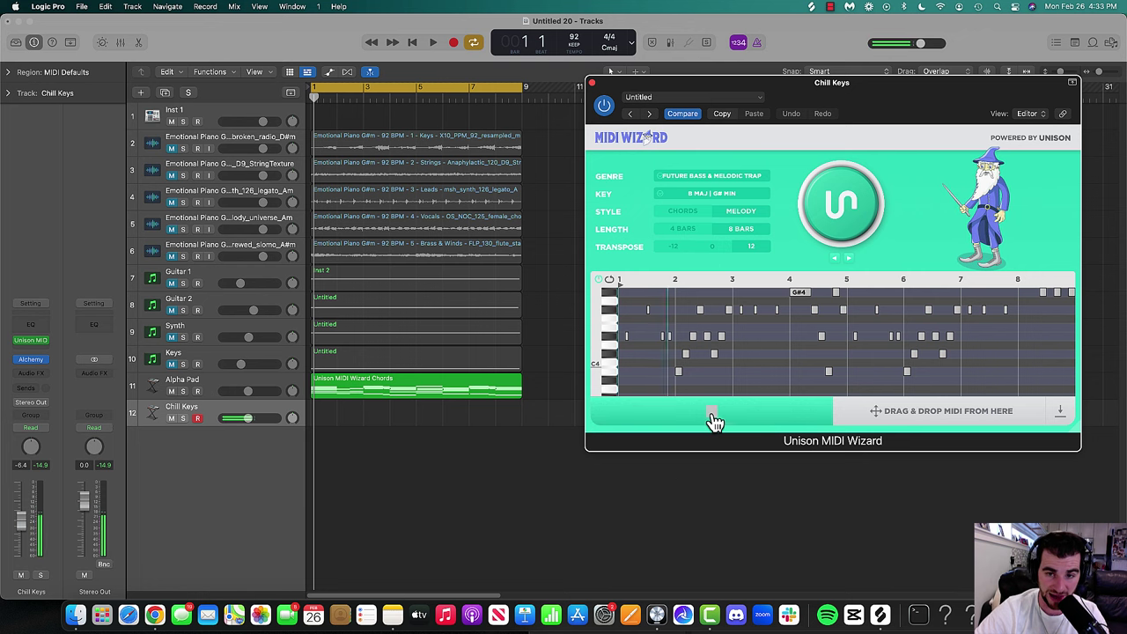
{"action": "left_click", "coordinate": [344, 394]}
{"action": "key", "text": "space"}
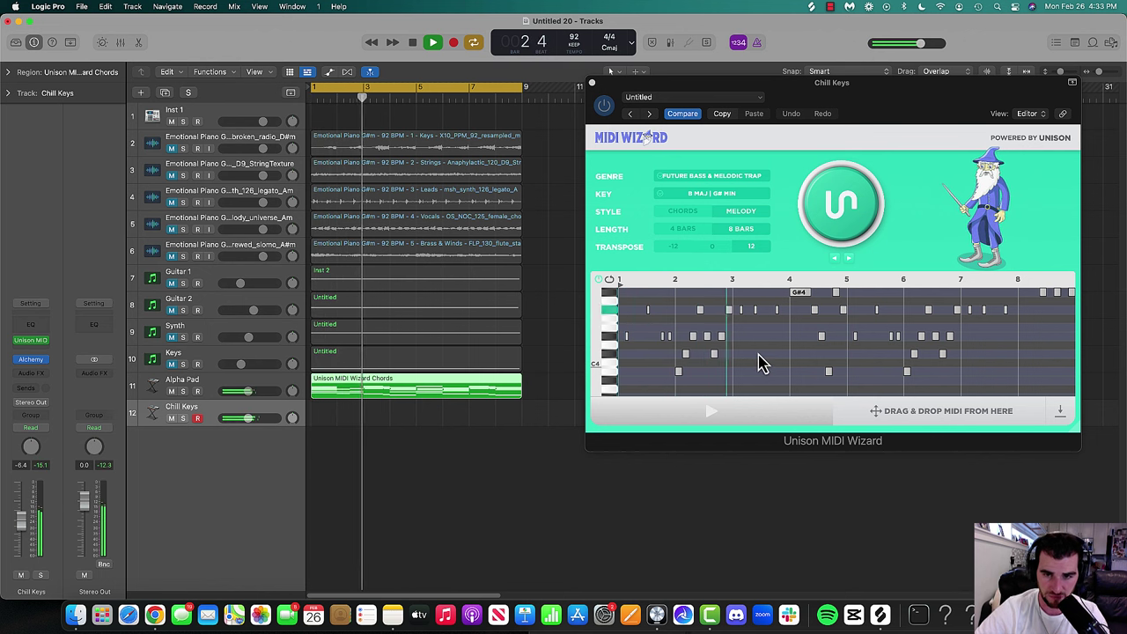
{"action": "left_click", "coordinate": [791, 257]}
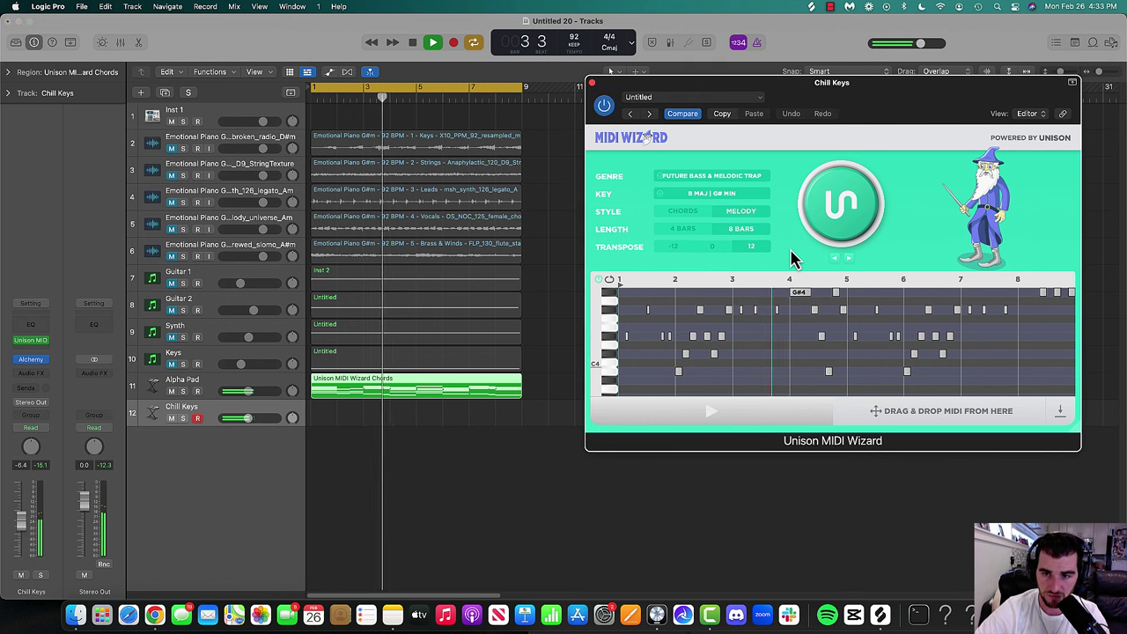
{"action": "key", "text": "space"}
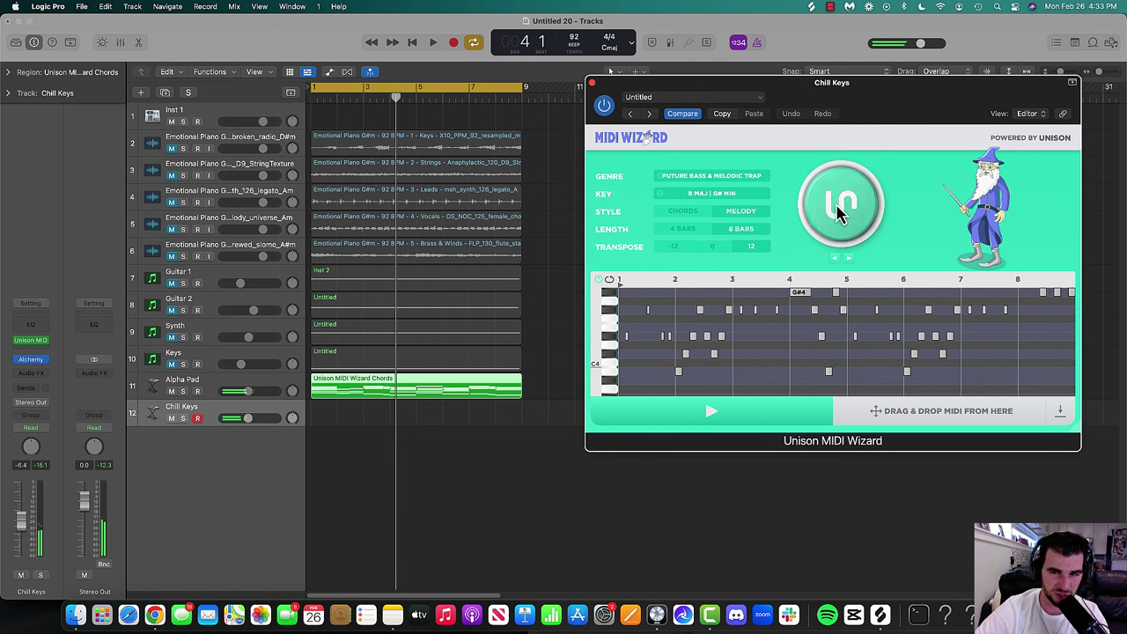
{"action": "left_click", "coordinate": [839, 210]}
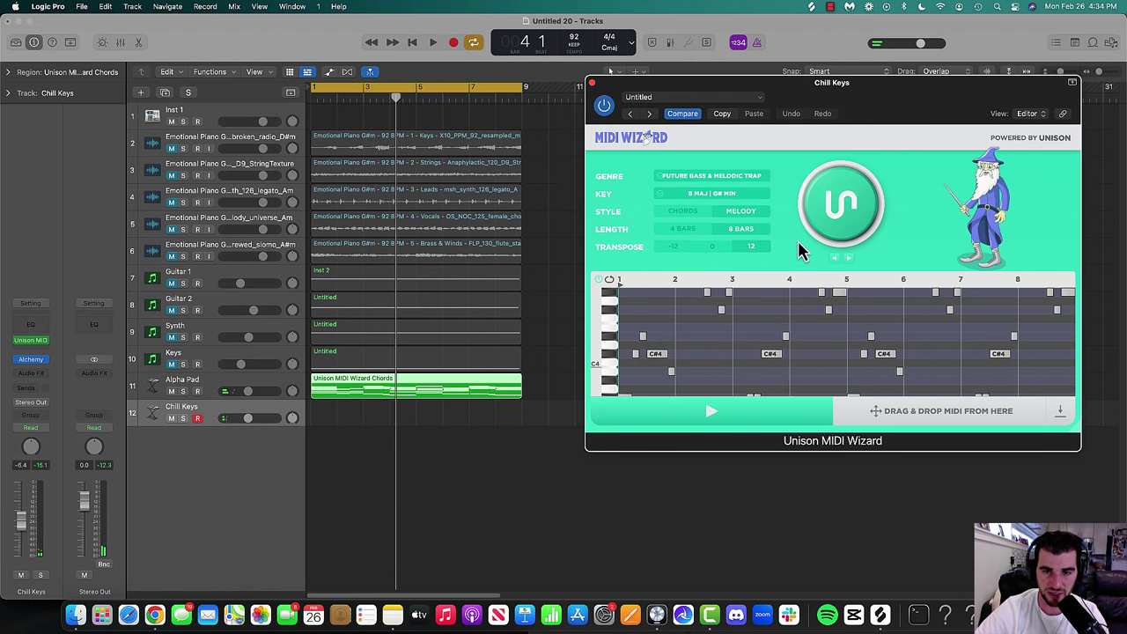
{"action": "key", "text": "space"}
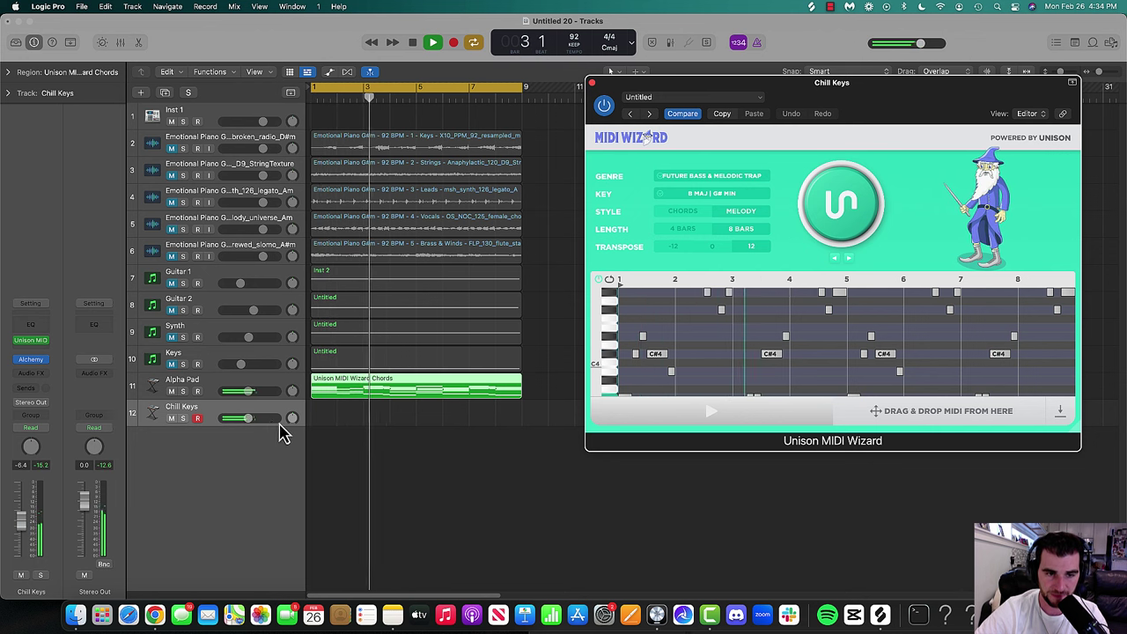
- Lower Chill Keys to -5.8 dB and generate several more melody patterns
{"action": "mouse_move", "coordinate": [274, 431]}
{"action": "left_mouse_down"}
{"action": "mouse_move", "coordinate": [252, 435]}
{"action": "mouse_move", "coordinate": [264, 405]}
{"action": "mouse_move", "coordinate": [251, 431]}
{"action": "left_mouse_up"}
{"action": "left_click", "coordinate": [908, 238]}
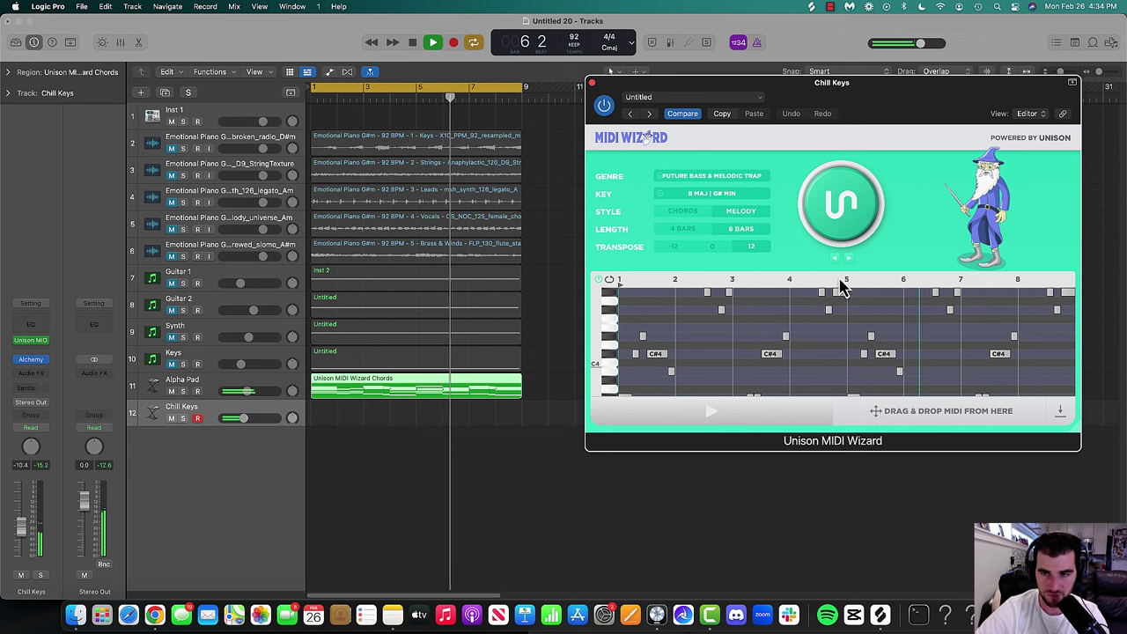
{"action": "left_click", "coordinate": [833, 218]}
{"action": "left_click", "coordinate": [833, 218]}
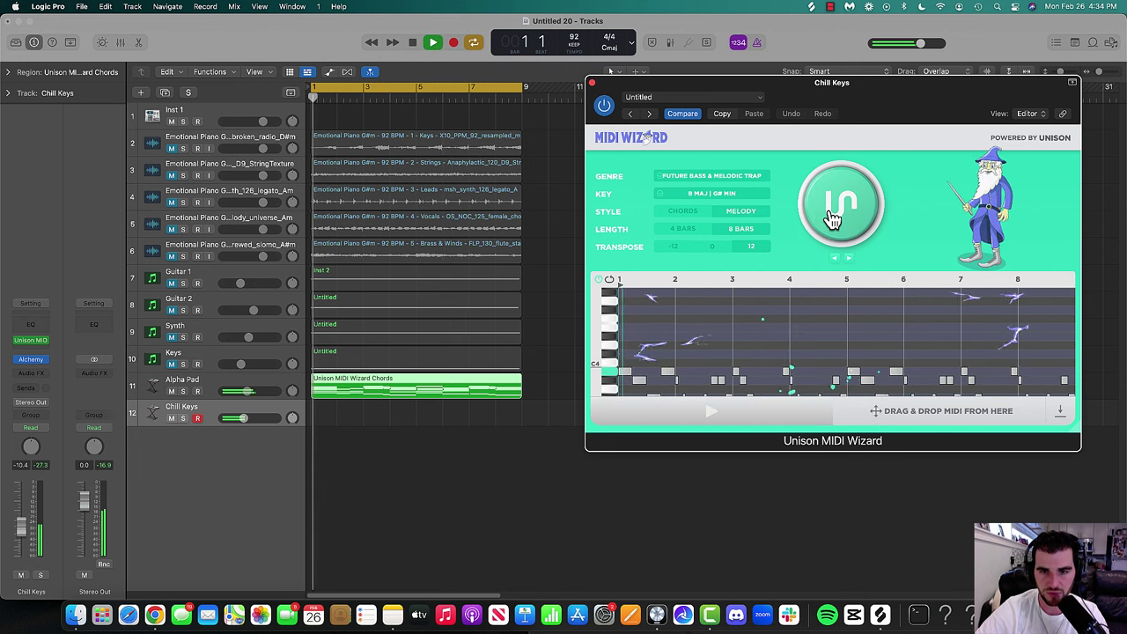
{"action": "left_click", "coordinate": [832, 217]}
{"action": "left_click", "coordinate": [839, 210]}
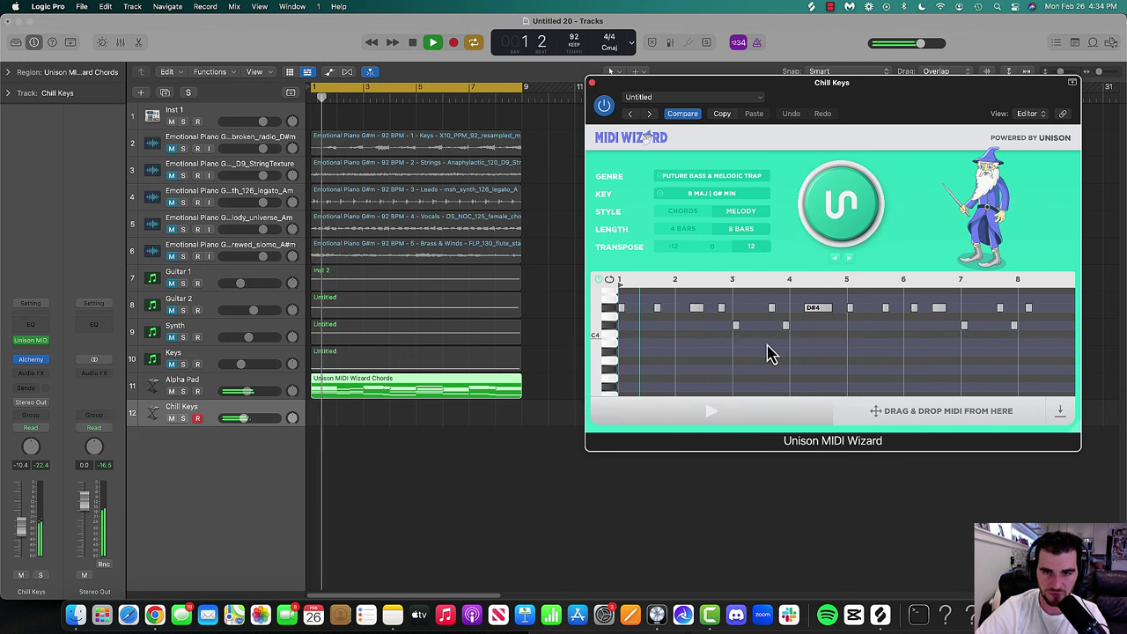
- Revert to an earlier pattern, drop it onto Chill Keys at bar 1, play it, and close the Wizard
{"action": "left_click", "coordinate": [835, 261]}
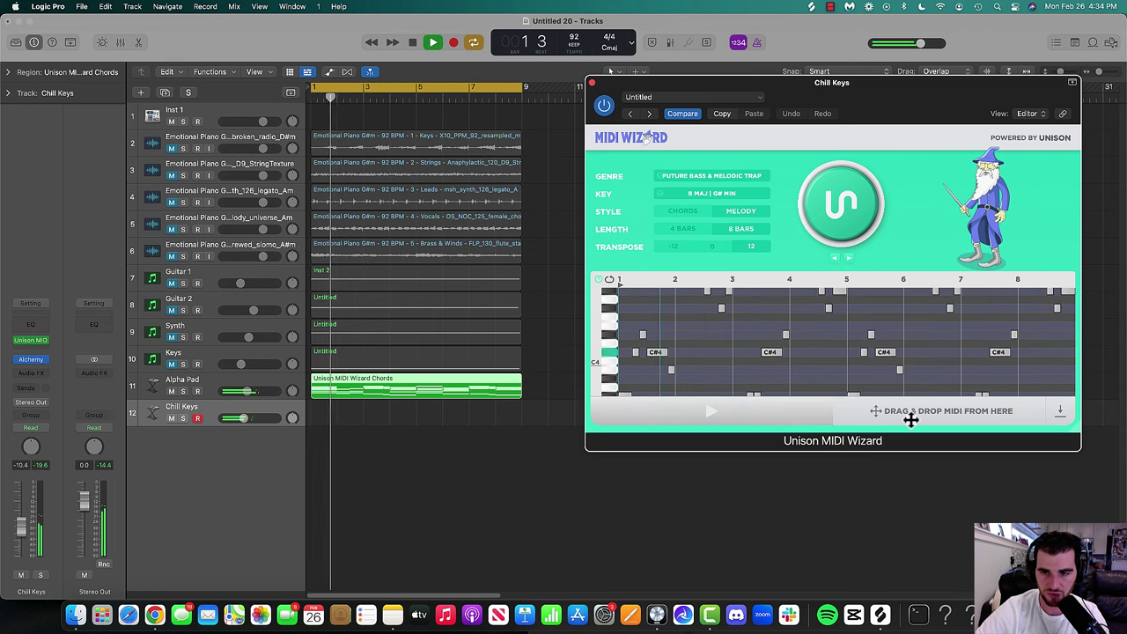
{"action": "scroll", "coordinate": [748, 347], "scroll_direction": "down", "scroll_amount": 3}
{"action": "left_click_drag", "start_coordinate": [918, 406], "coordinate": [313, 412]}
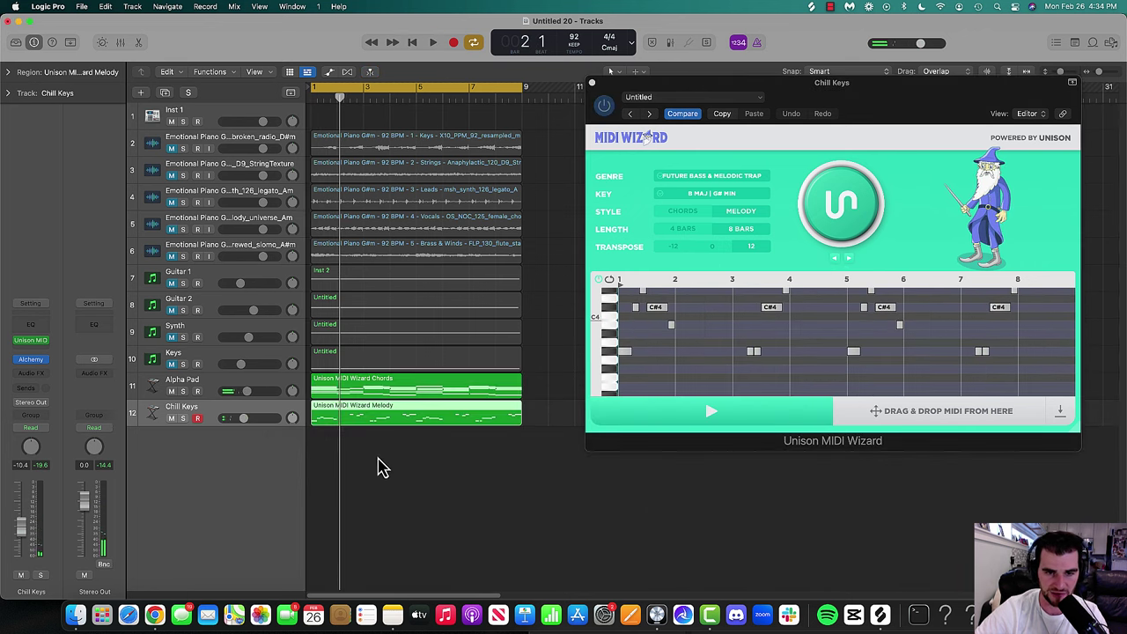
{"action": "left_click", "coordinate": [582, 524]}
{"action": "key", "text": "space"}
{"action": "key", "text": "space"}
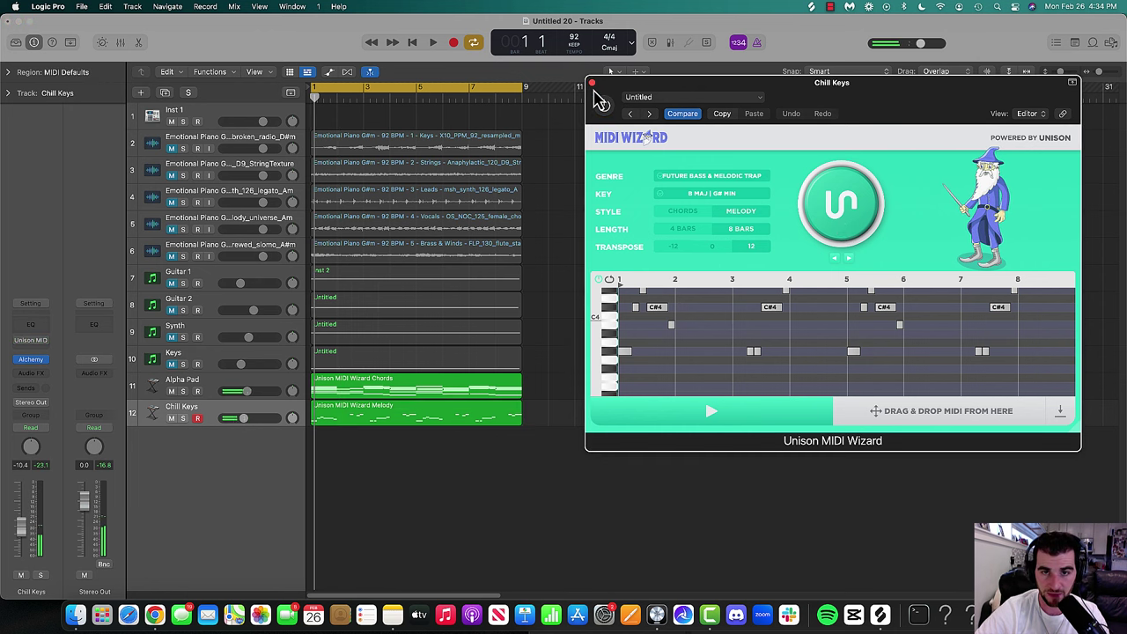
{"action": "left_click", "coordinate": [592, 82]}
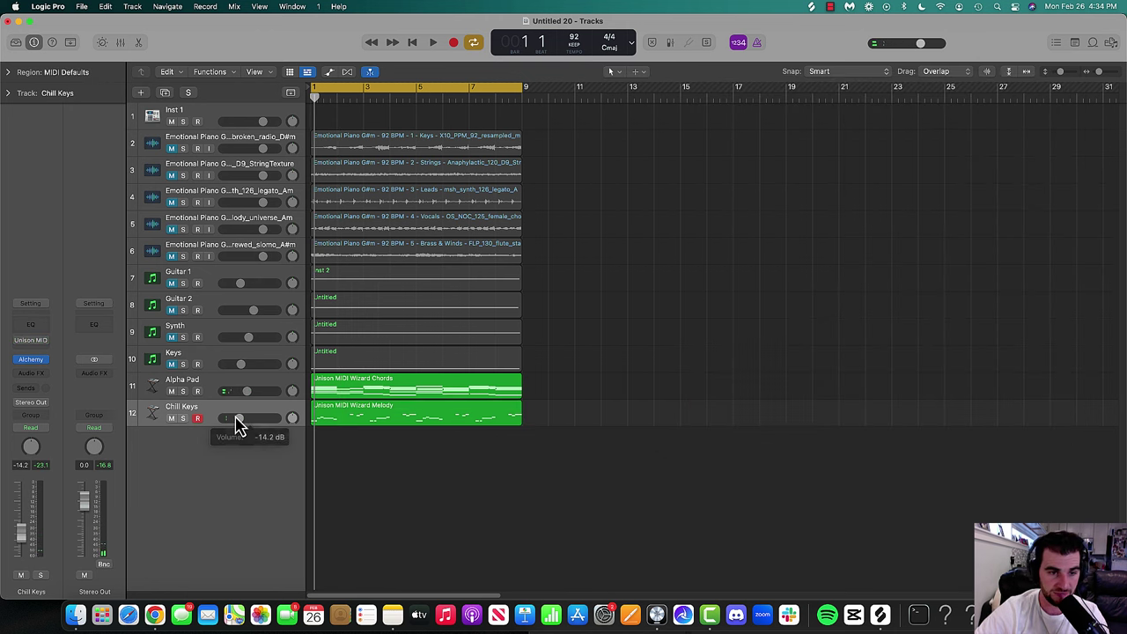
- Lower Alpha Pad to -14.0 dB and solo Keys, Alpha Pad and Chill Keys during playback
{"action": "key", "text": "space"}
{"action": "left_click_drag", "start_coordinate": [247, 391], "coordinate": [238, 391]}
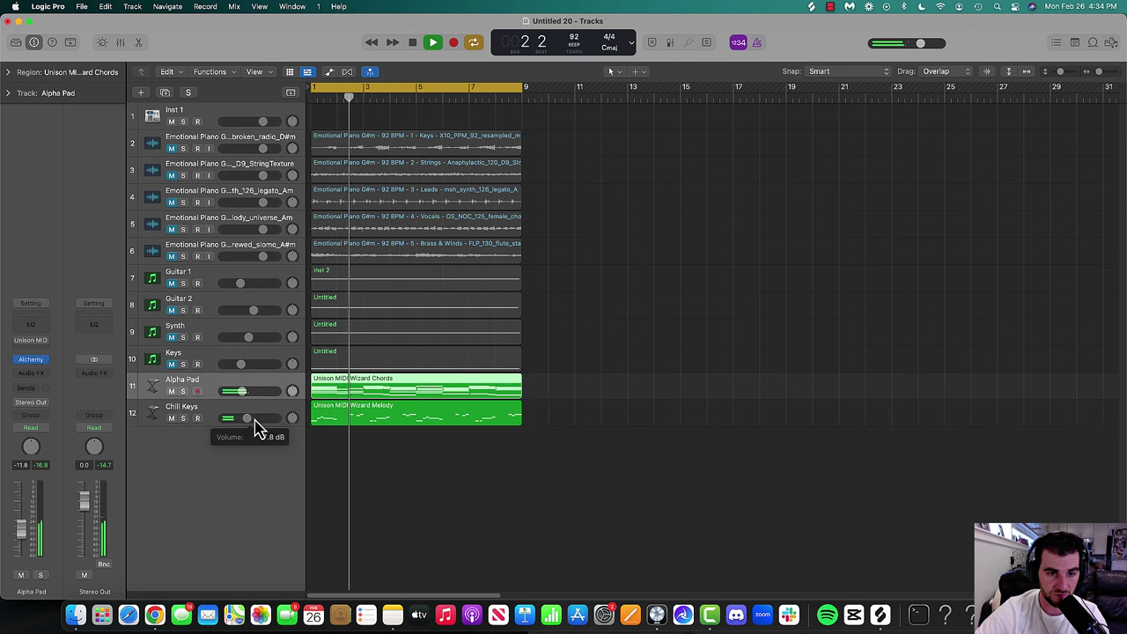
{"action": "key", "text": "space"}
{"action": "left_click", "coordinate": [183, 365]}
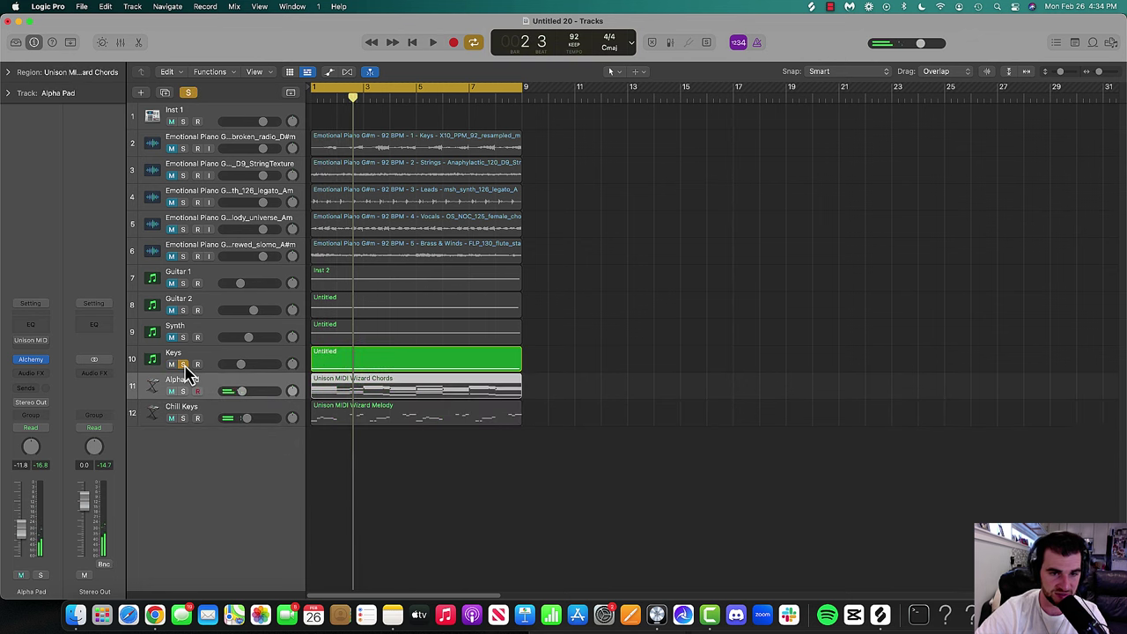
{"action": "key", "text": "space"}
{"action": "left_click", "coordinate": [183, 391]}
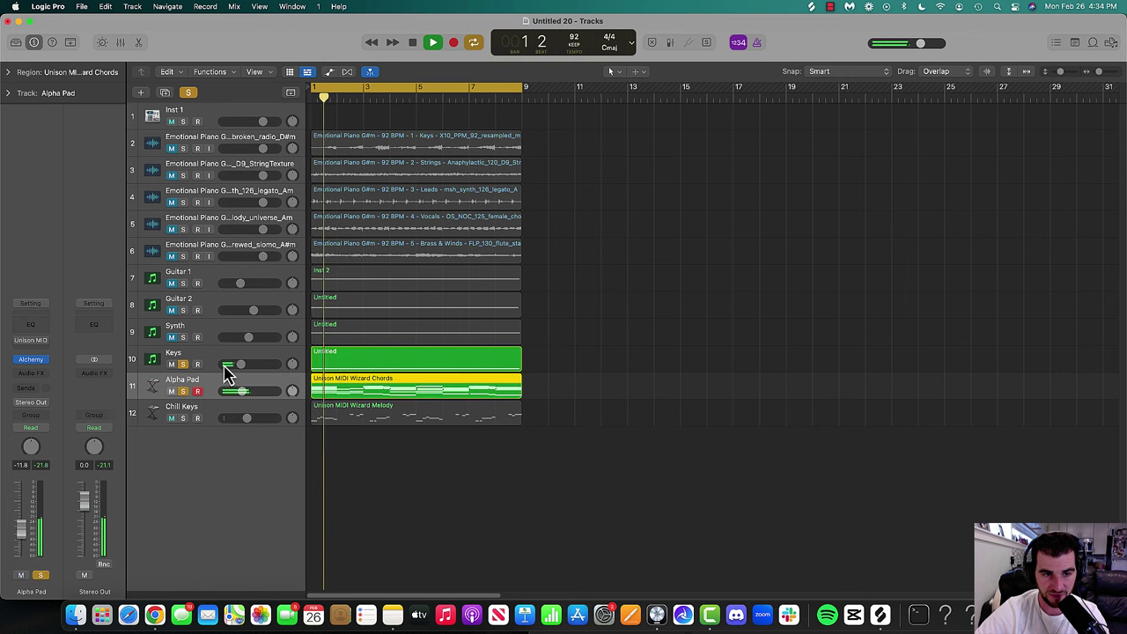
{"action": "left_click", "coordinate": [183, 418]}
- Lower Chill Keys to -9.8 dB, clear all solos, stop playback and select Chill Keys
{"action": "left_click_drag", "start_coordinate": [247, 417], "coordinate": [225, 407]}
{"action": "left_click", "coordinate": [182, 340]}
{"action": "left_click", "coordinate": [182, 340]}
{"action": "left_click", "coordinate": [182, 364]}
{"action": "left_click", "coordinate": [182, 391]}
{"action": "left_click", "coordinate": [182, 418]}
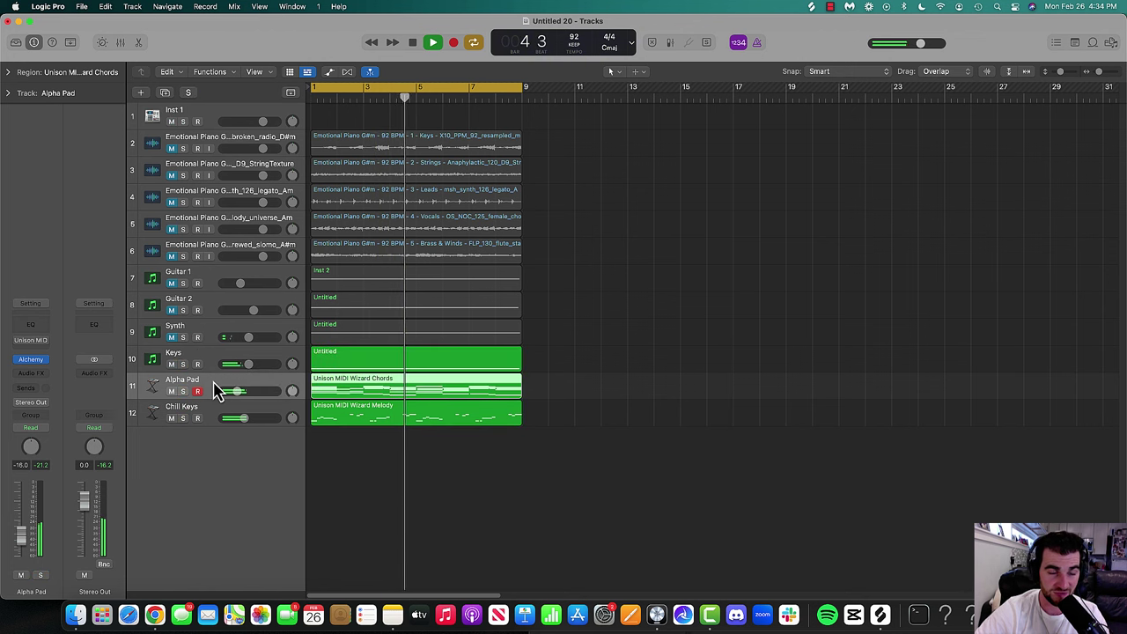
{"action": "key", "text": "space"}
{"action": "left_click", "coordinate": [209, 391]}
{"action": "left_click", "coordinate": [217, 413]}
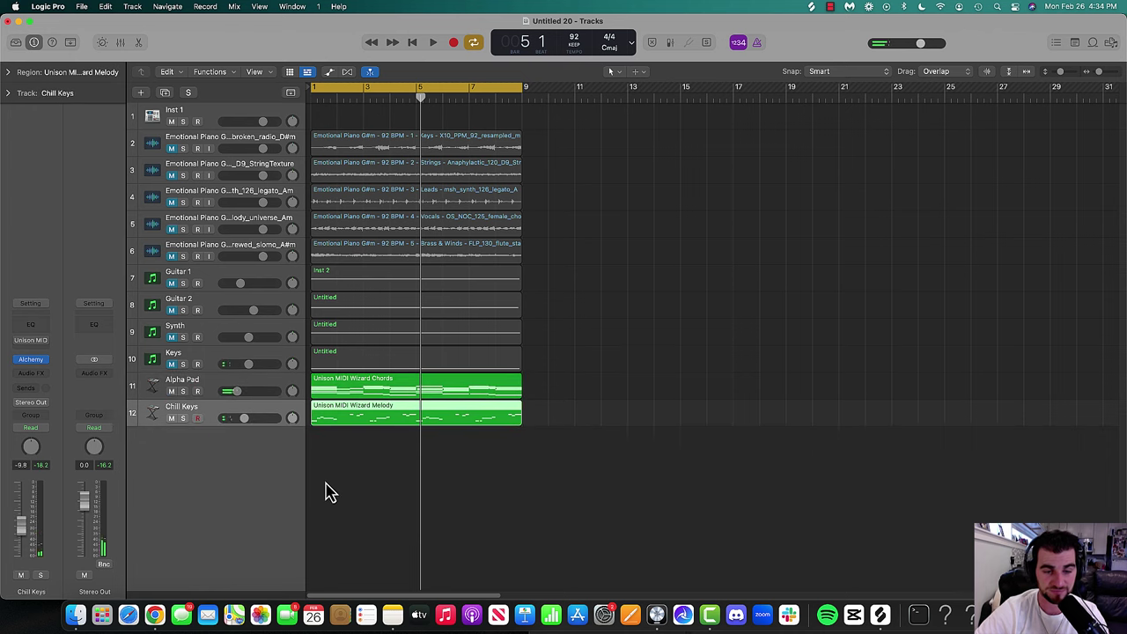
- Return from Mission Control to Logic and create a new software instrument track, Inst 8
{"action": "key", "text": "ctrl+Up"}
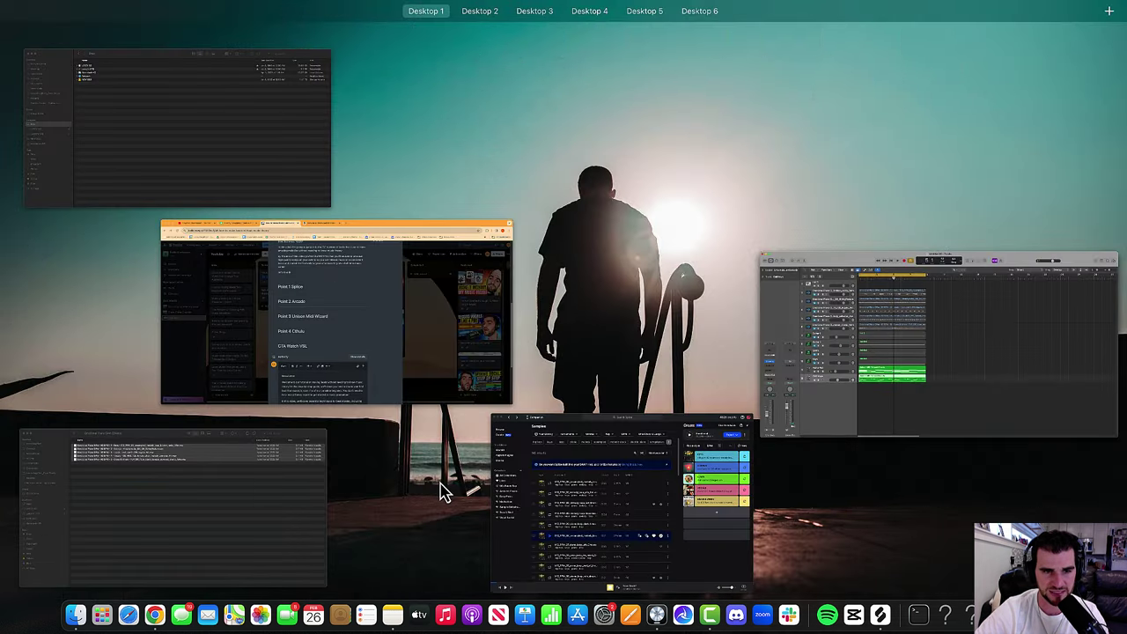
{"action": "left_click", "coordinate": [768, 373]}
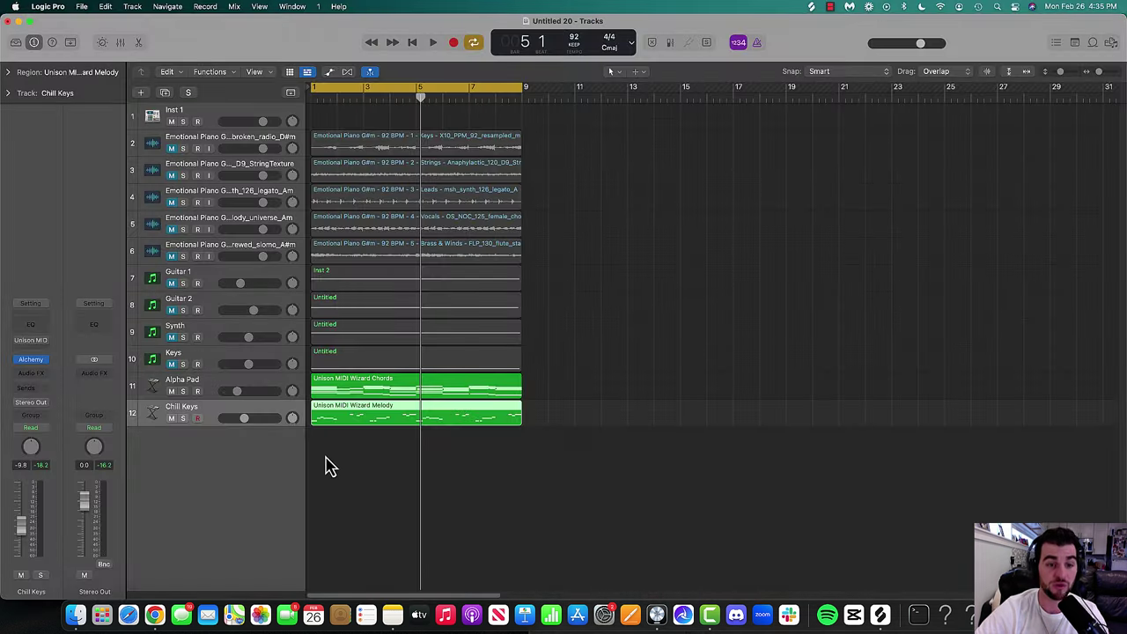
{"action": "left_click", "coordinate": [141, 92]}
{"action": "left_click", "coordinate": [734, 422]}
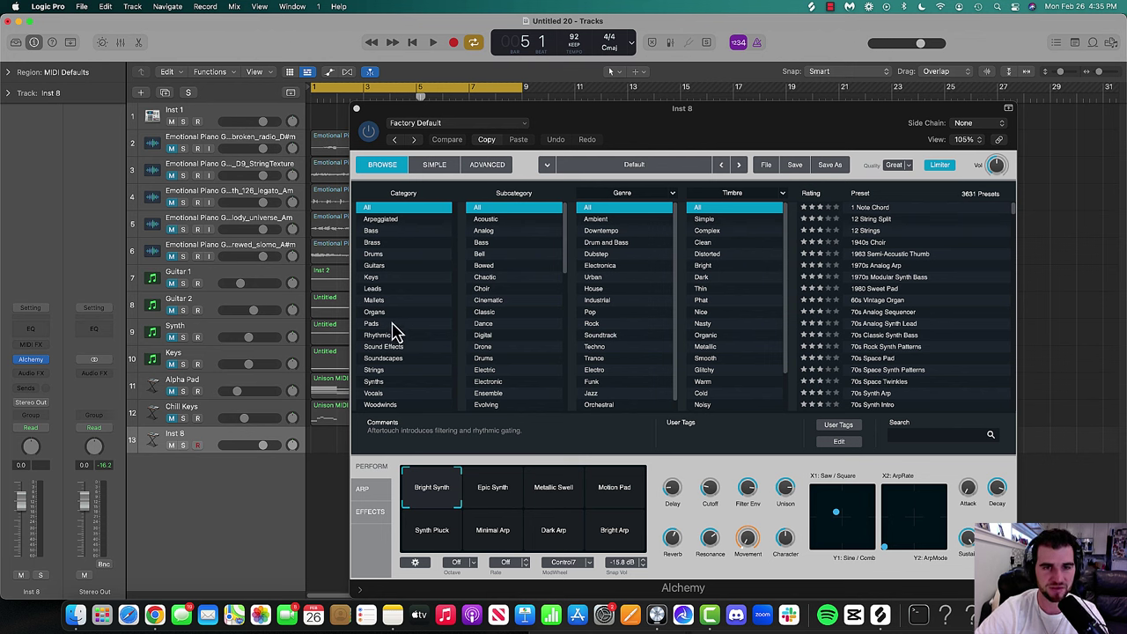
- Audition Alchemy Strings presets up to Classic Pop Analog Strings, settle on 70s Synth Strings, and close Alchemy
{"action": "left_click", "coordinate": [377, 370]}
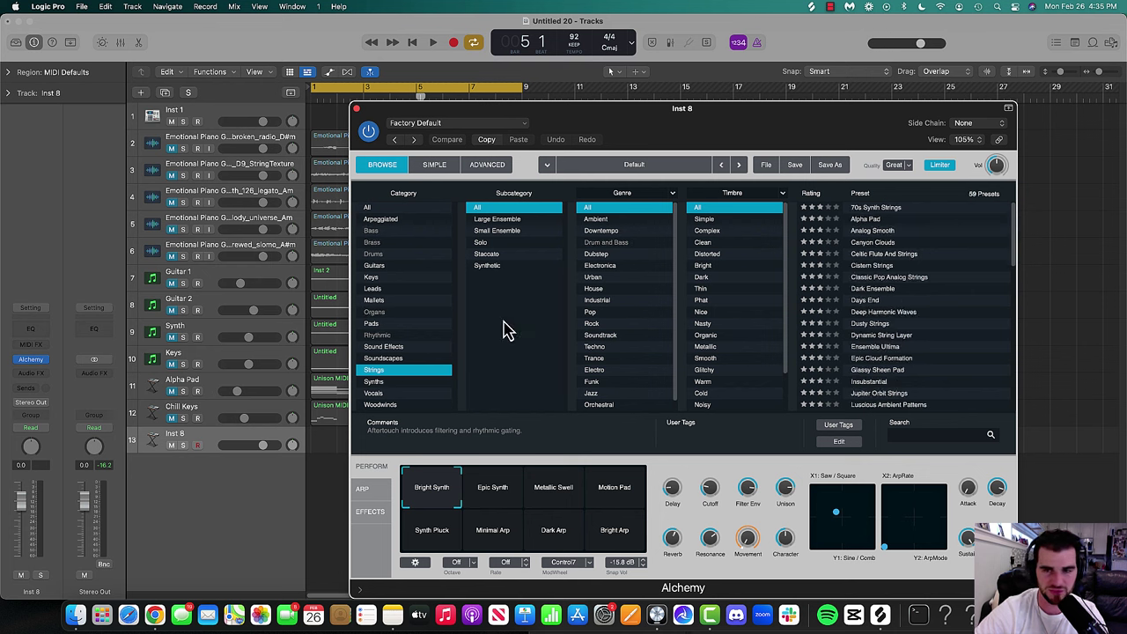
{"action": "left_click", "coordinate": [920, 210]}
{"action": "key", "text": "super+k"}
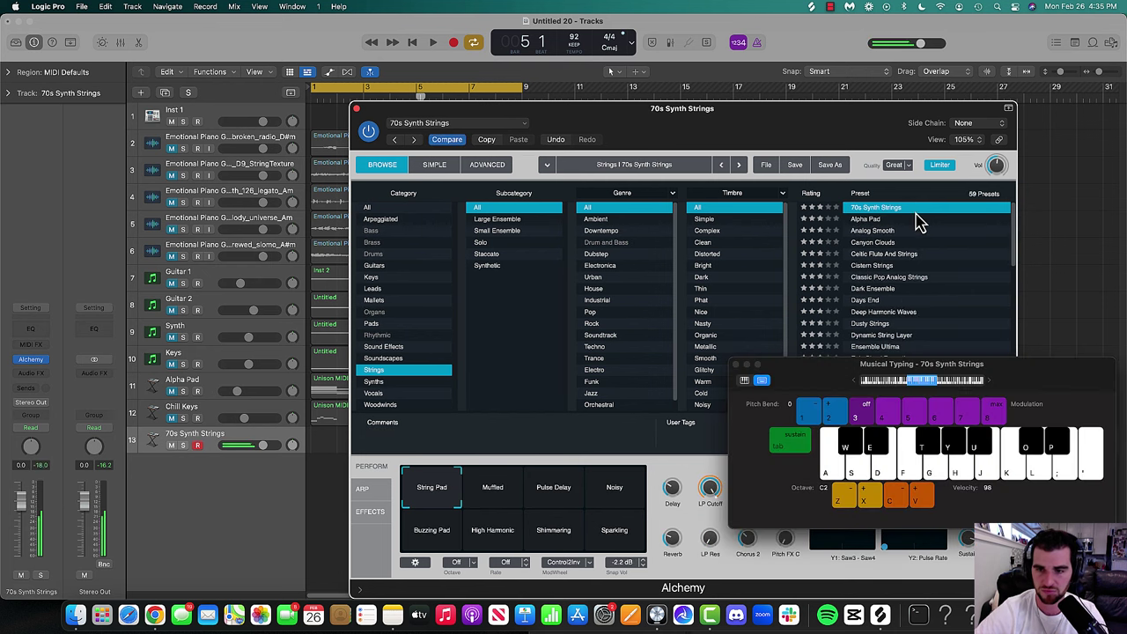
{"action": "left_click", "coordinate": [909, 226]}
{"action": "left_click", "coordinate": [910, 231]}
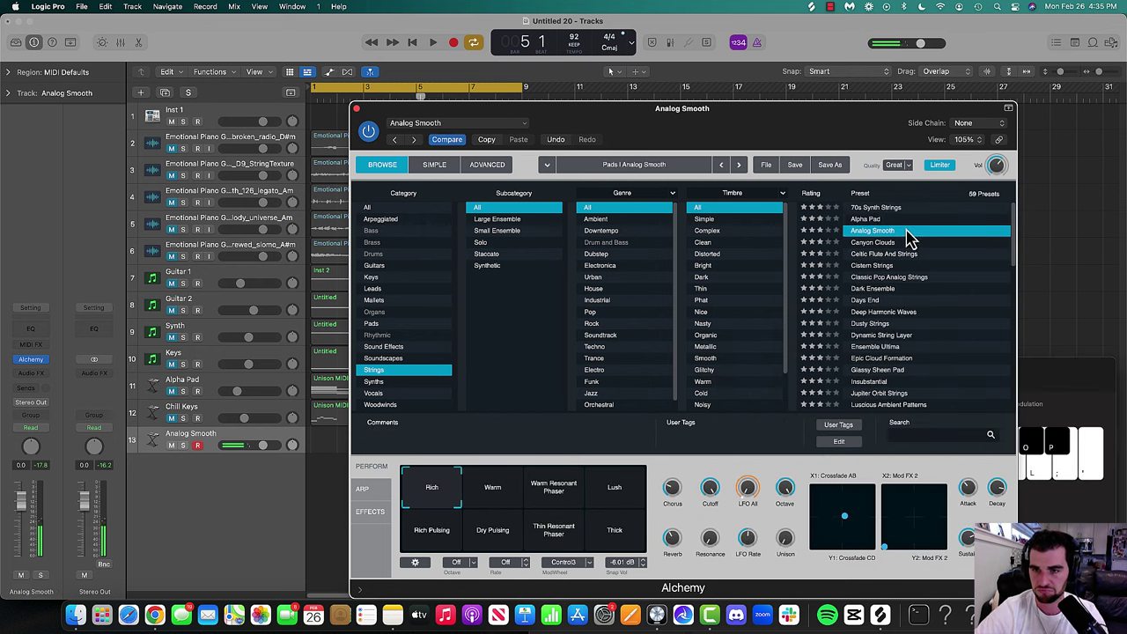
{"action": "left_click", "coordinate": [910, 244]}
{"action": "left_click", "coordinate": [910, 255]}
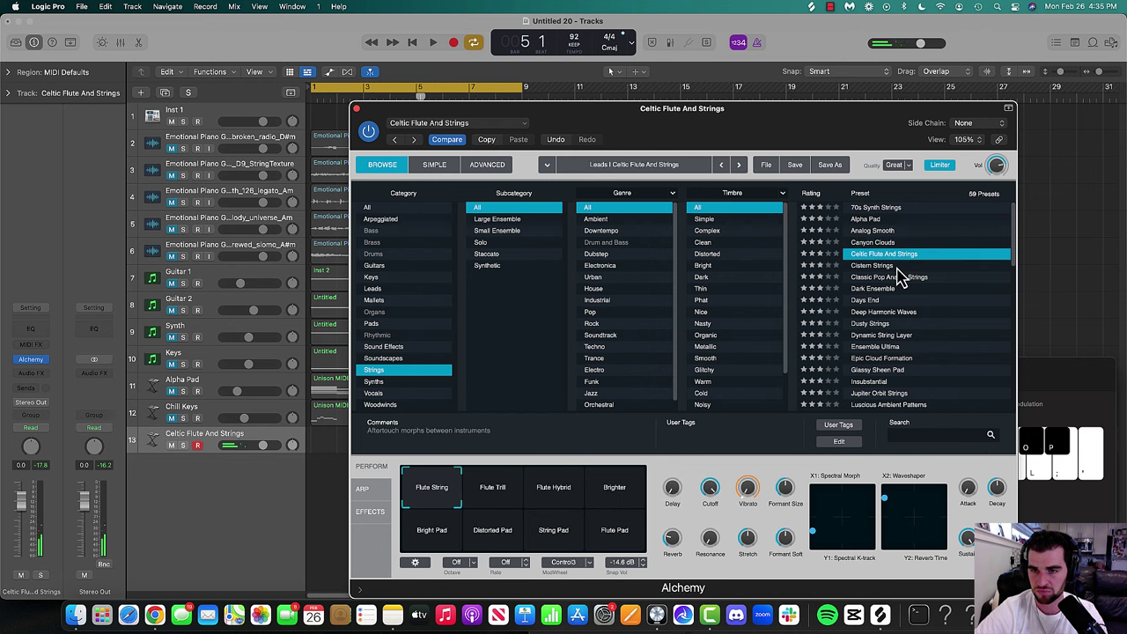
{"action": "left_click", "coordinate": [899, 267]}
{"action": "left_click", "coordinate": [900, 278]}
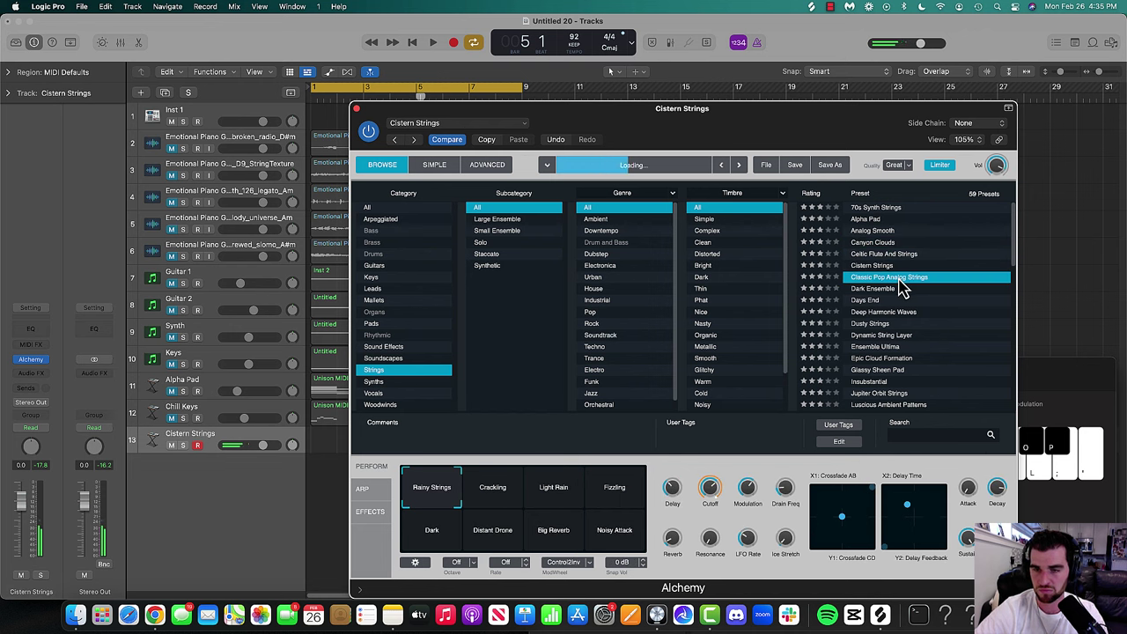
{"action": "left_click", "coordinate": [897, 209]}
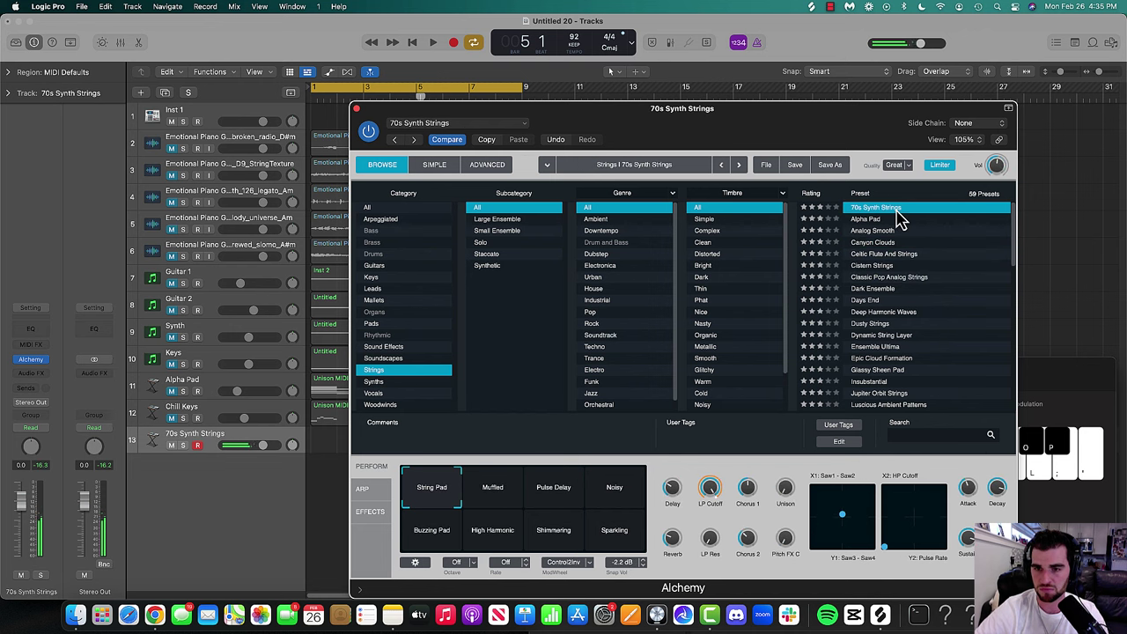
{"action": "left_click", "coordinate": [356, 108]}
- Insert Cthulhu in the 70s Synth Strings MIDI FX slot with its arpeggiator off
{"action": "left_click", "coordinate": [34, 345]}
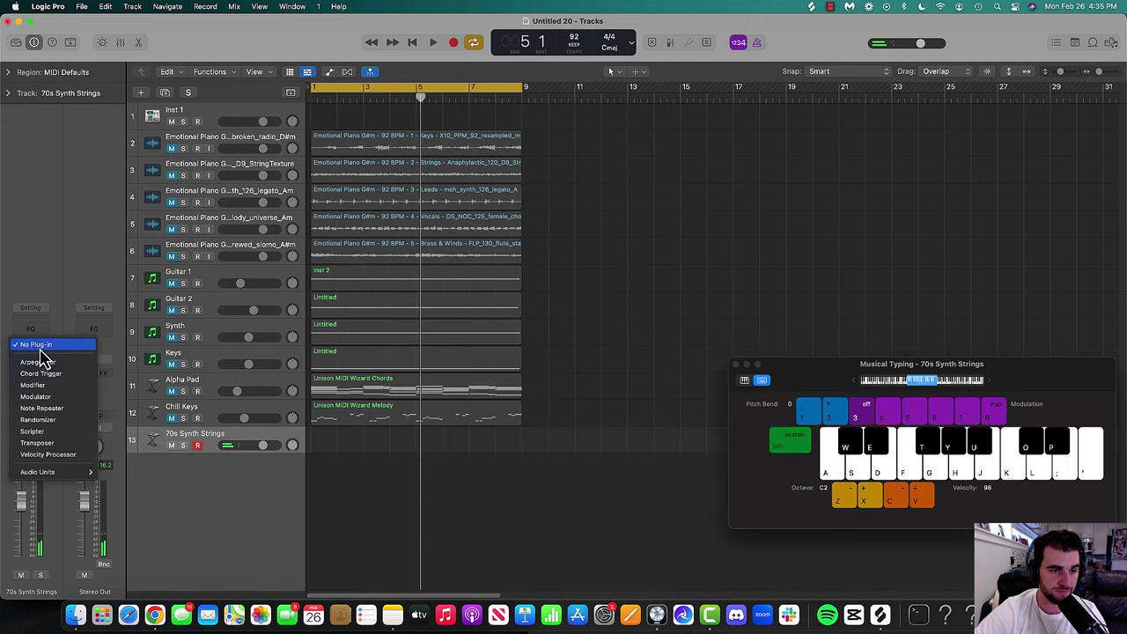
{"action": "mouse_move", "coordinate": [86, 467]}
{"action": "left_click", "coordinate": [176, 501]}
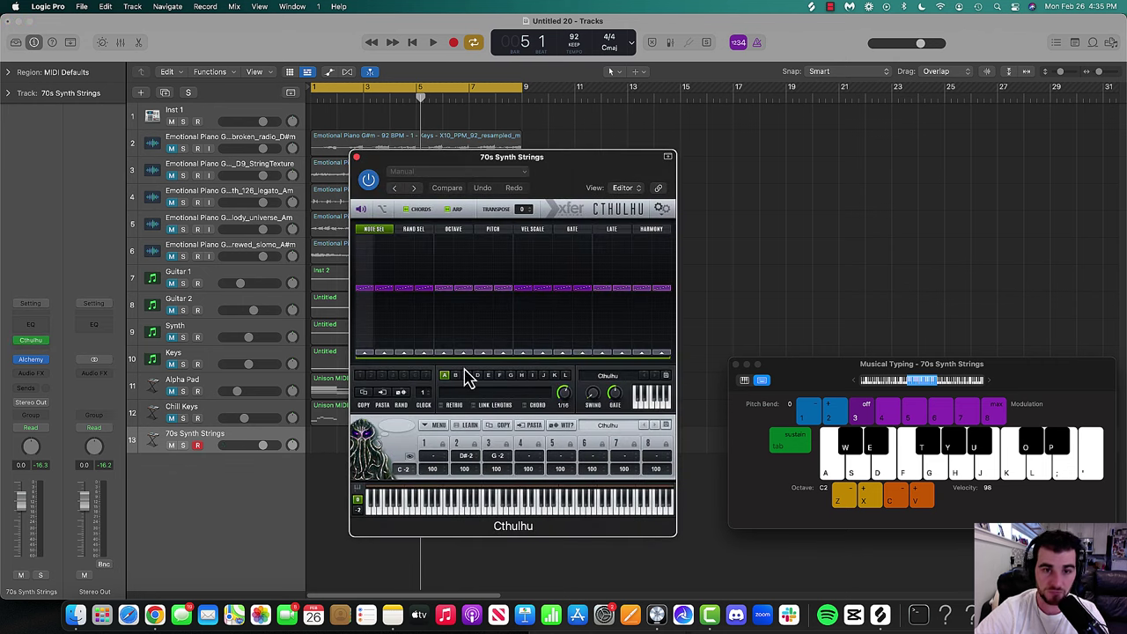
{"action": "left_click", "coordinate": [455, 211]}
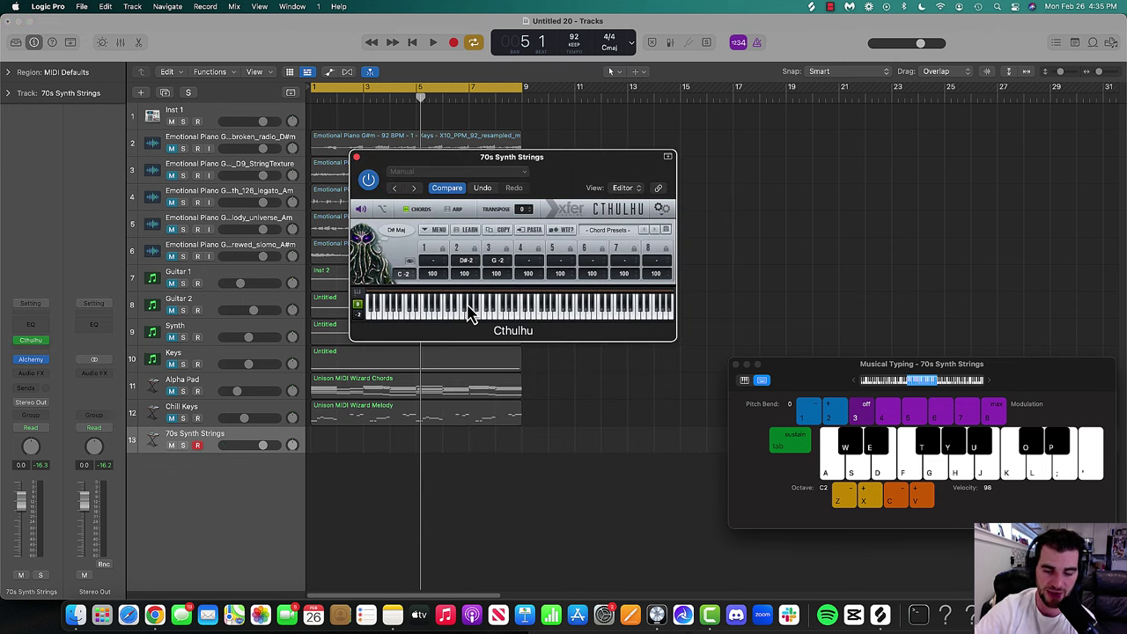
- Test a G minor chord through Cthulhu and bring up its chord preset list
{"action": "key", "text": "g"}
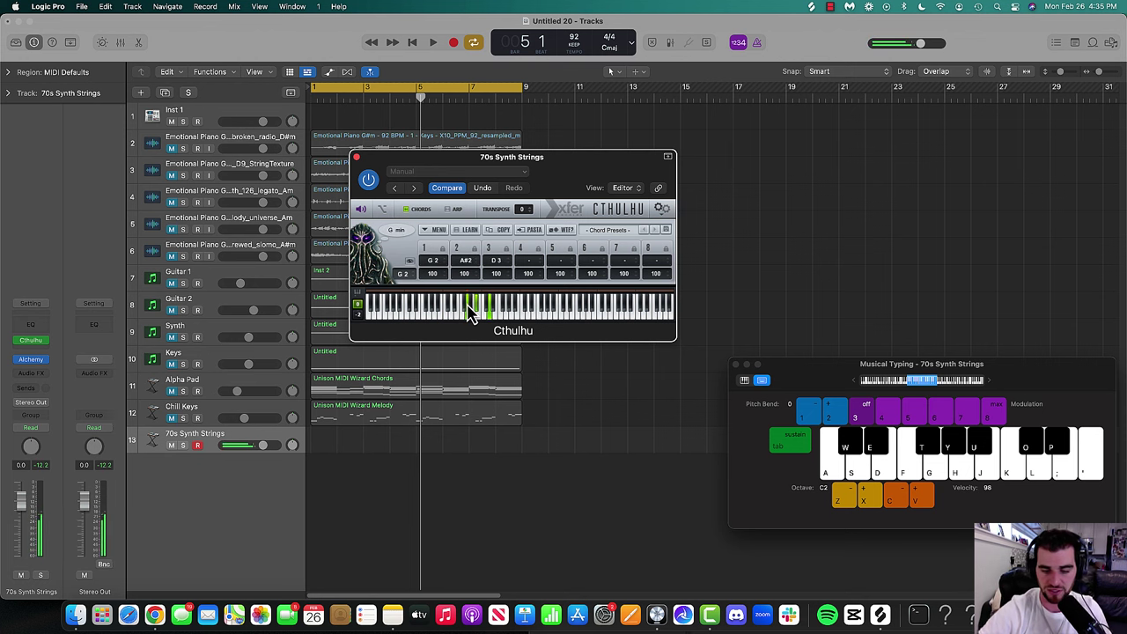
{"action": "key", "text": "g"}
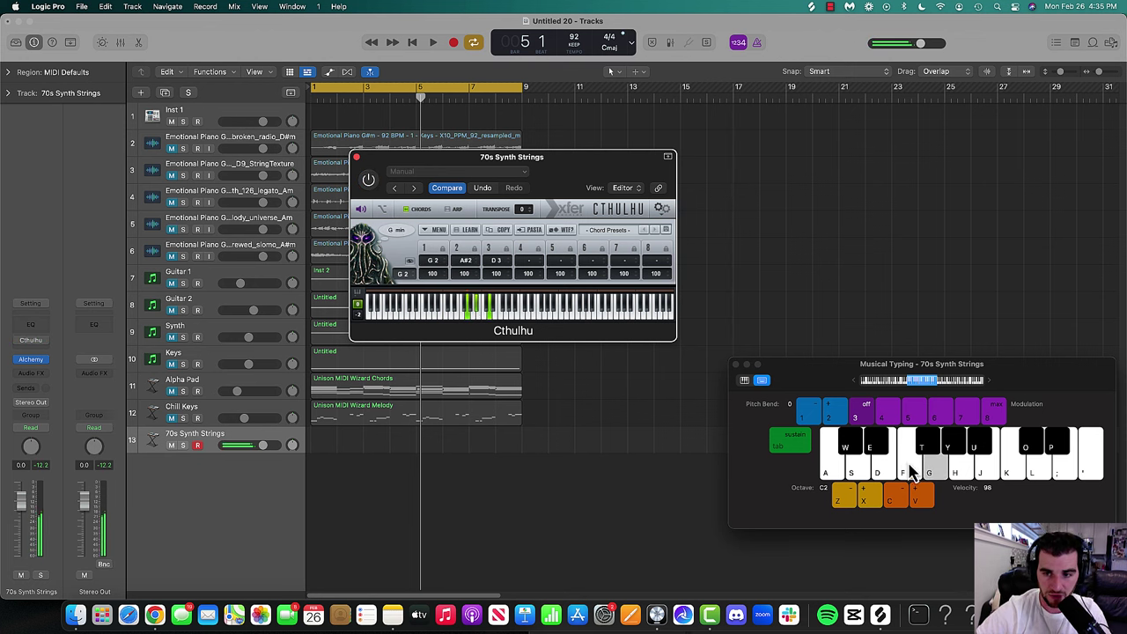
{"action": "key", "text": "Return"}
{"action": "left_click", "coordinate": [616, 229]}
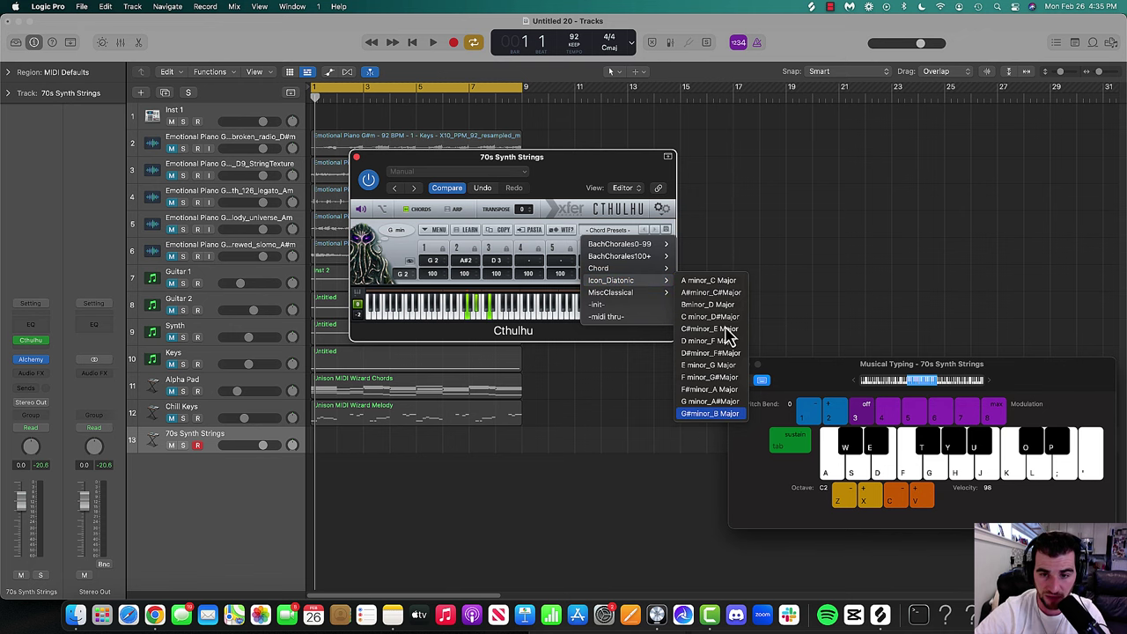
- Load Cthulhu's Icon_Diatonic G#minor_B Major preset and test it as a D# min 7 chord
{"action": "left_click", "coordinate": [709, 414]}
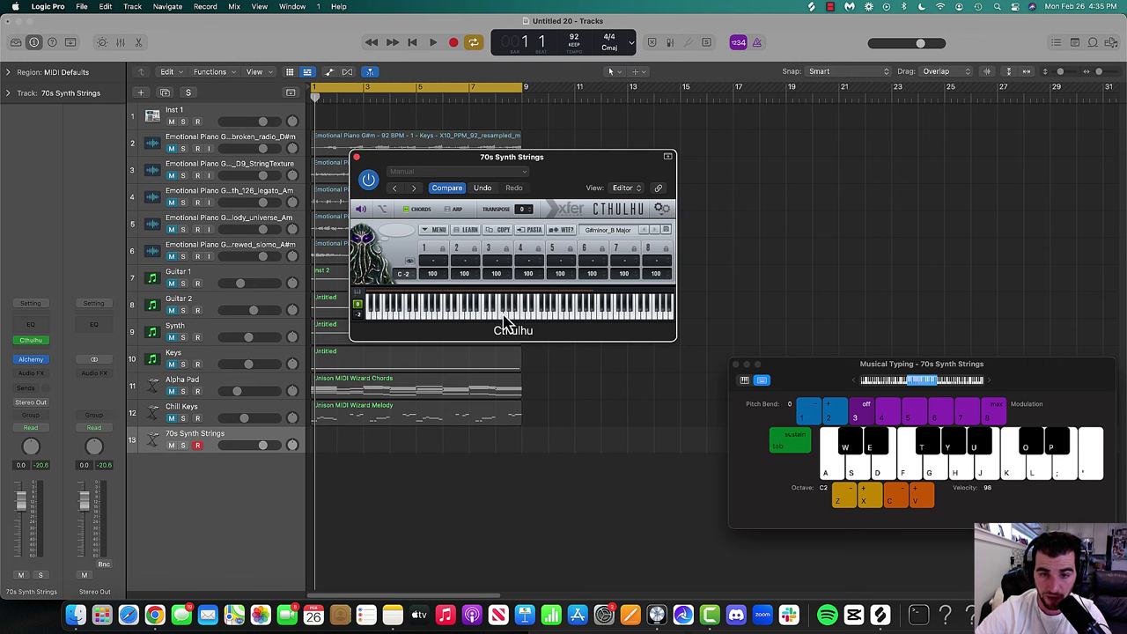
{"action": "key", "text": "g"}
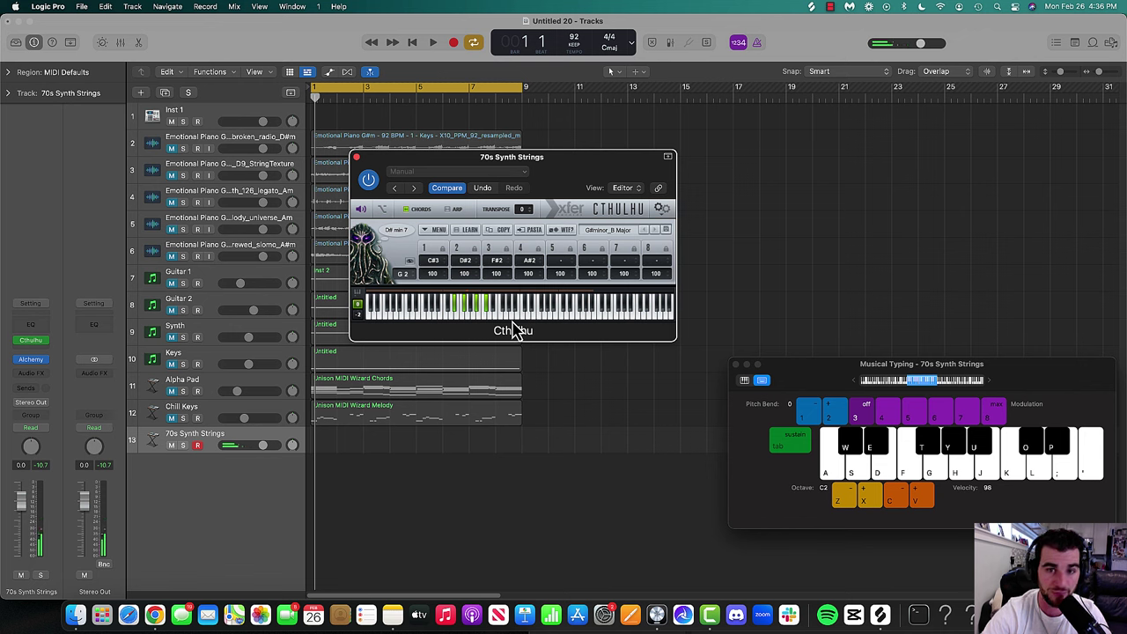
- Try D# min 7, C# m6 and B Maj7 chords, lowering the strings to about -8.4 dB over the beat
{"action": "key", "text": "g"}
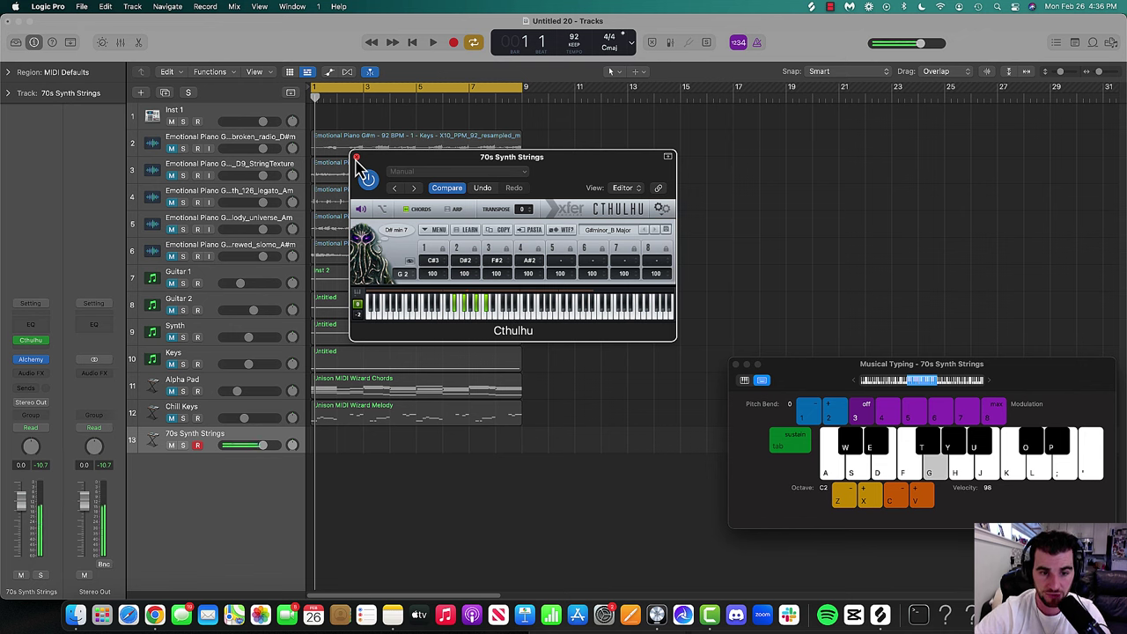
{"action": "key", "text": "h"}
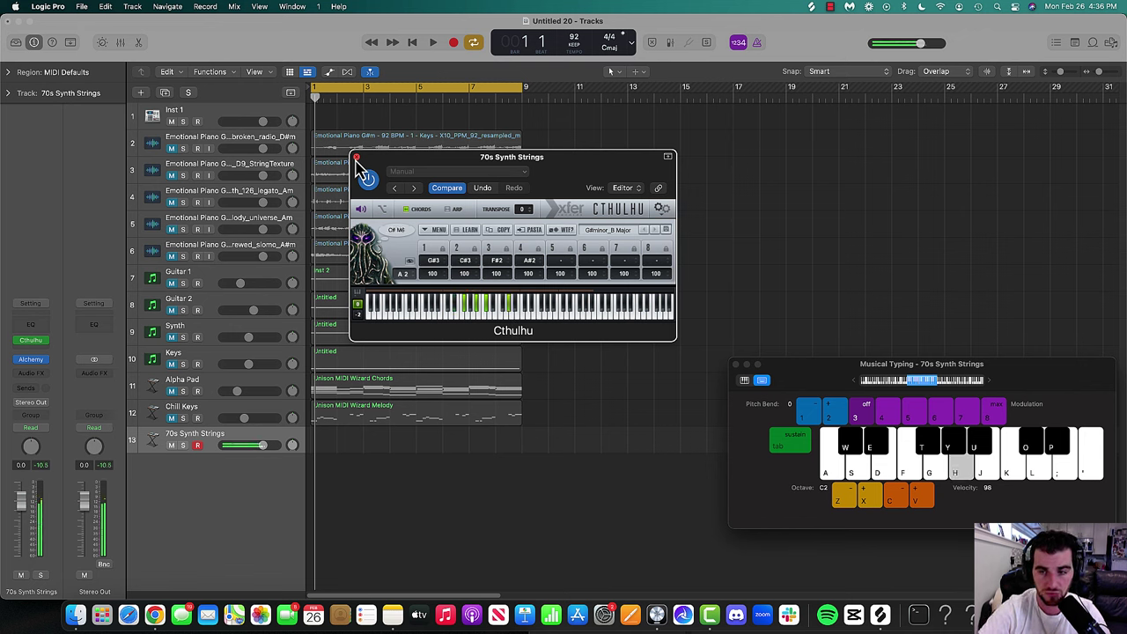
{"action": "key", "text": "f"}
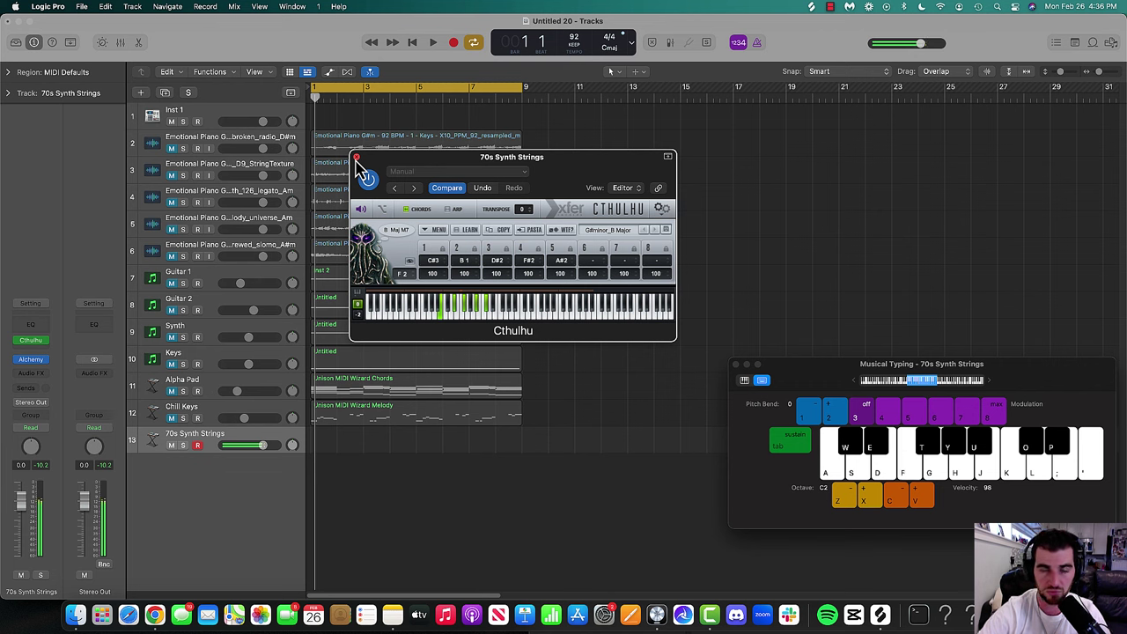
{"action": "key", "text": "space"}
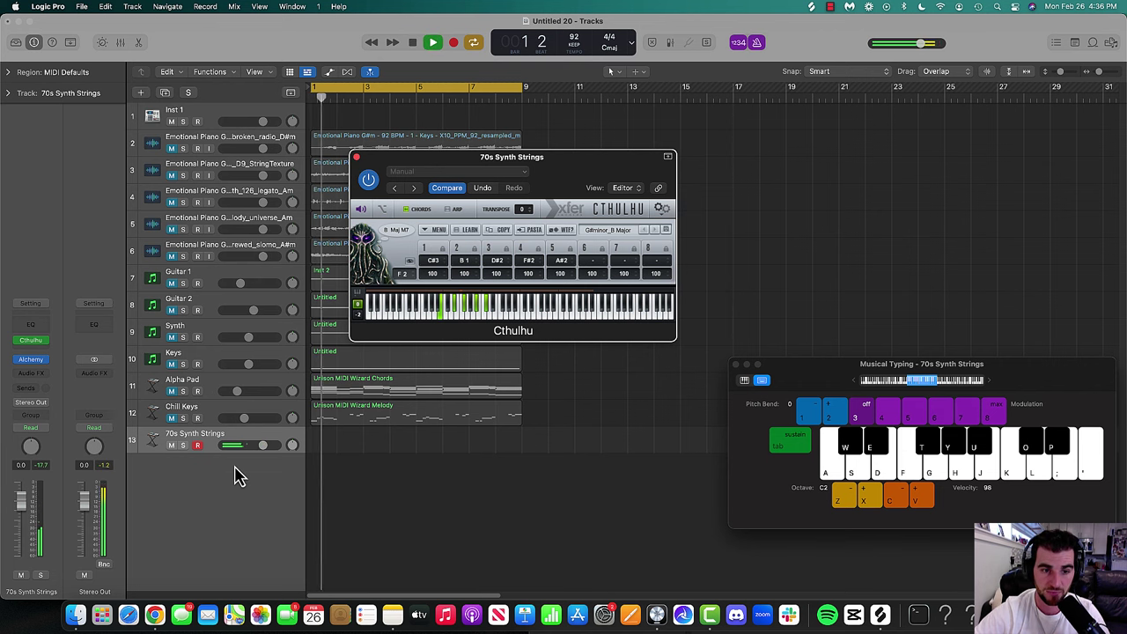
{"action": "left_click_drag", "start_coordinate": [263, 445], "coordinate": [246, 445]}
{"action": "key", "text": "g"}
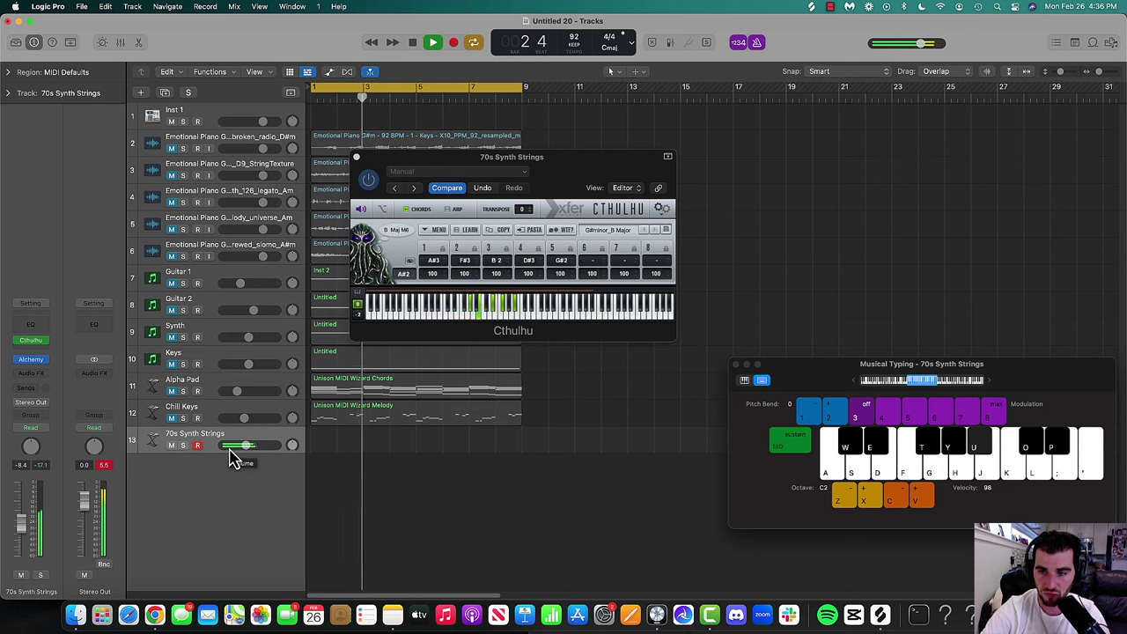
{"action": "key", "text": "y"}
{"action": "key", "text": "g"}
{"action": "key", "text": "space"}
- Explore Cthulhu chords across the keys, including B Maj, G# min, A# dim M6 and C# M6
{"action": "key", "text": "g"}
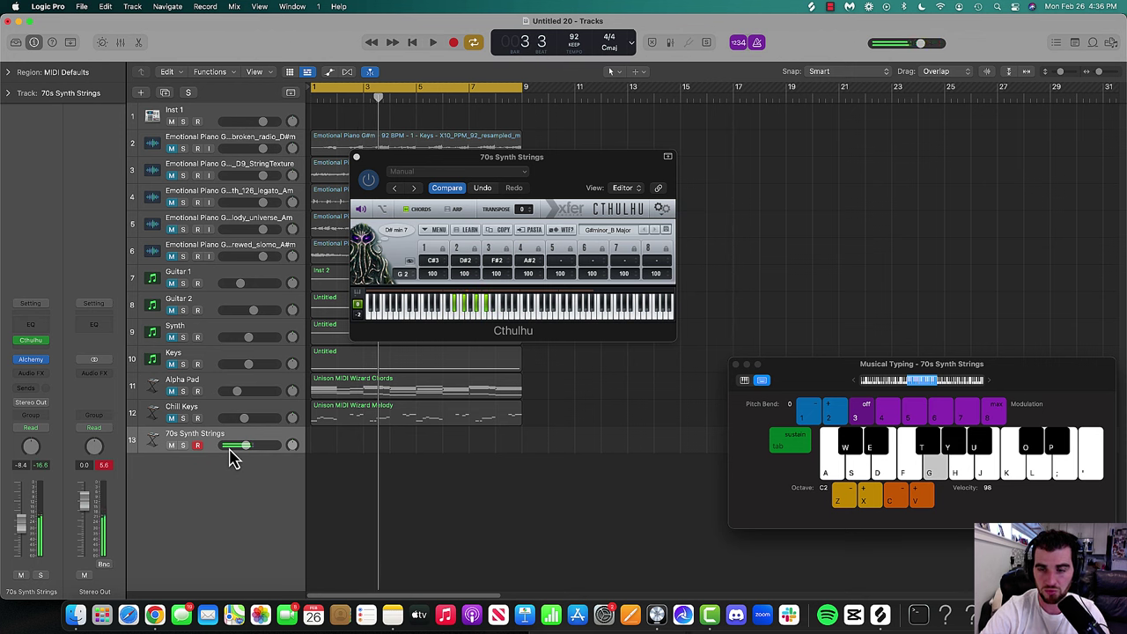
{"action": "key", "text": "j"}
{"action": "key", "text": "k"}
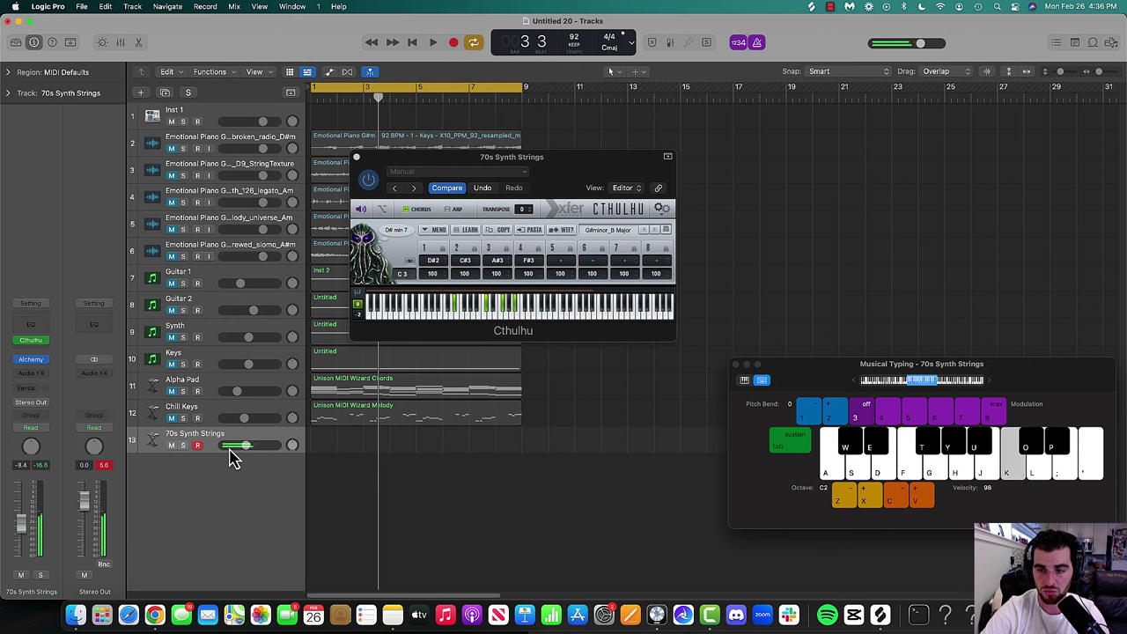
{"action": "key", "text": "o"}
{"action": "key", "text": "p"}
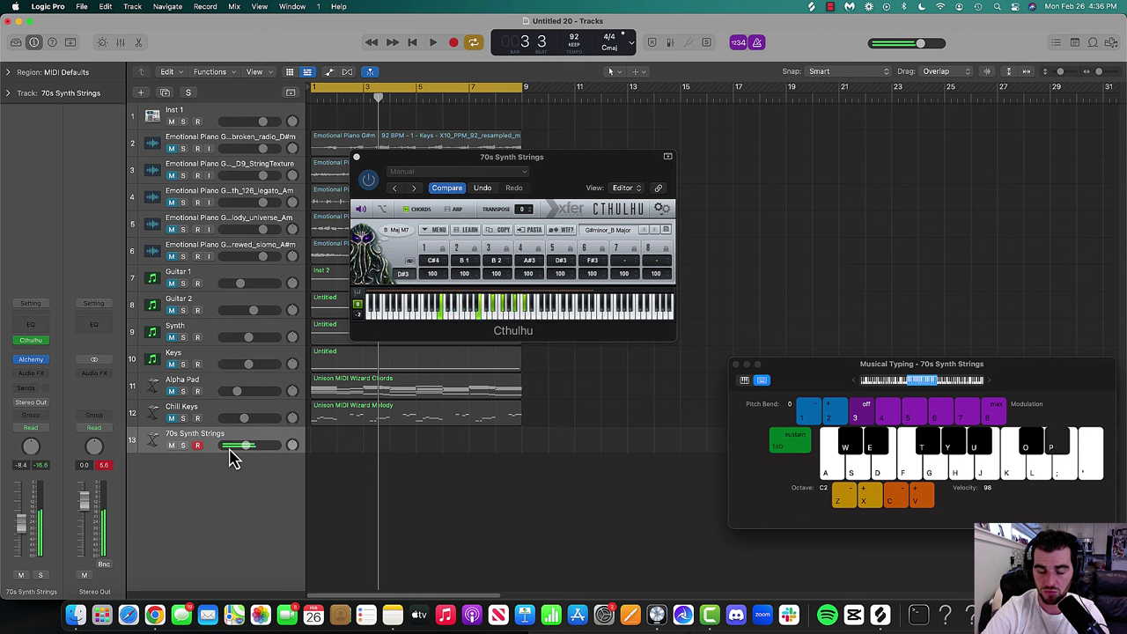
{"action": "key", "text": "o"}
{"action": "key", "text": "p"}
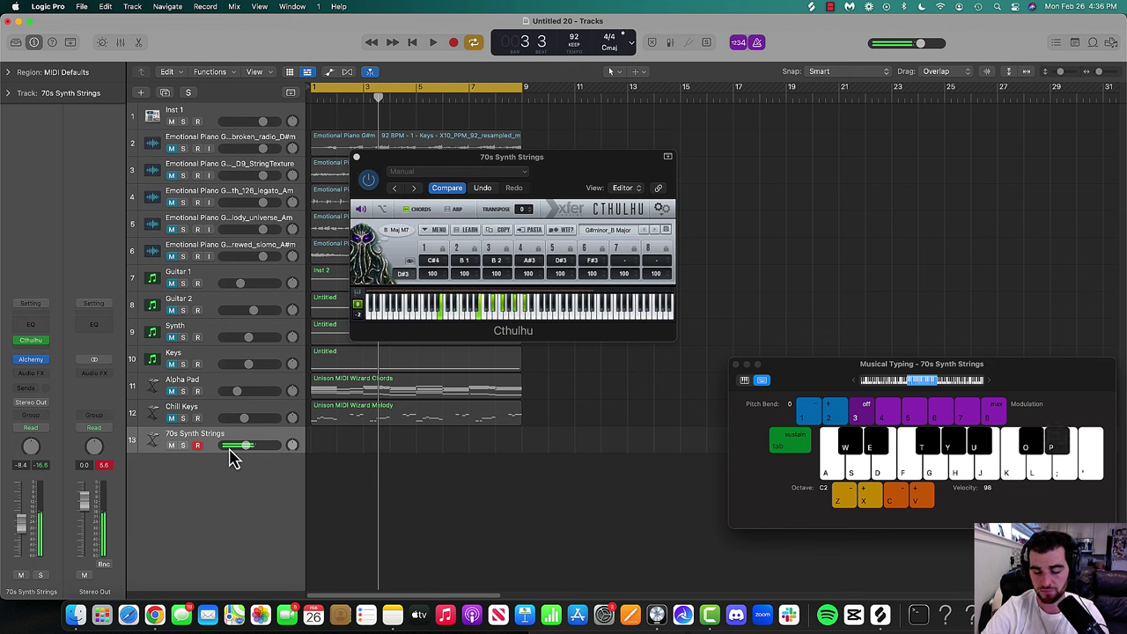
{"action": "key", "text": "g"}
{"action": "key", "text": "d"}
{"action": "key", "text": "s"}
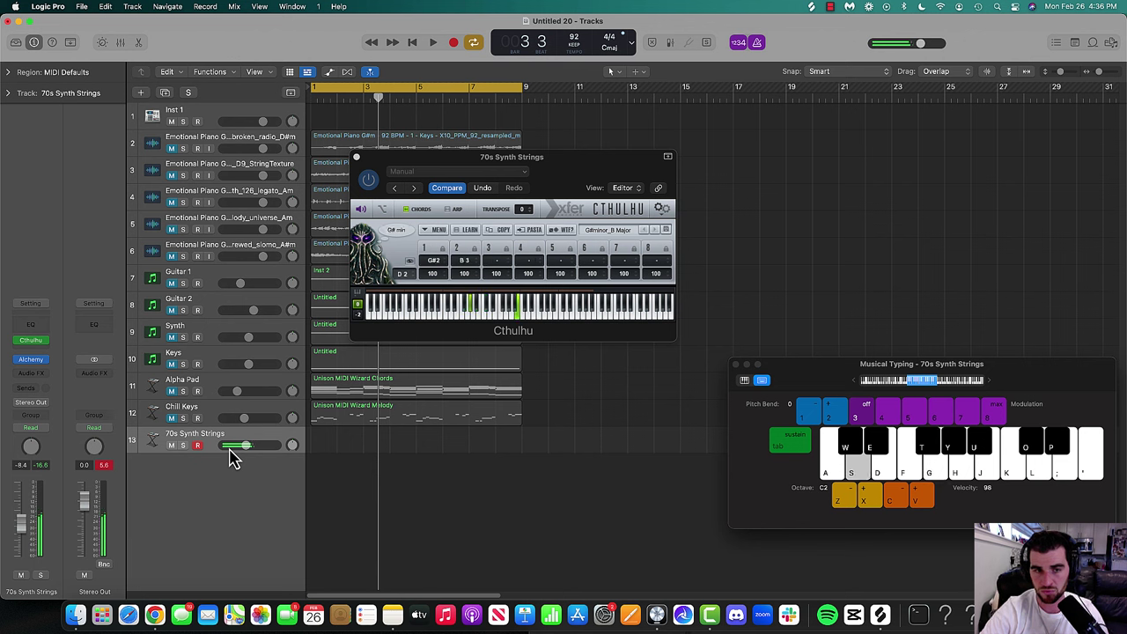
{"action": "key", "text": "d"}
{"action": "key", "text": "e"}
{"action": "key", "text": "t"}
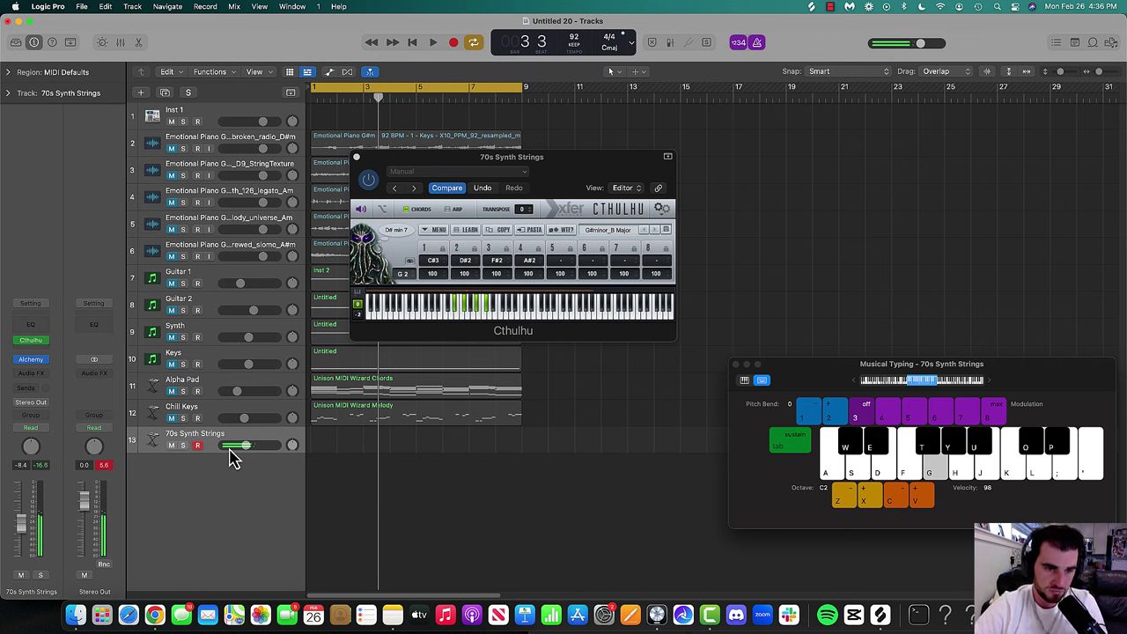
{"action": "key", "text": "h"}
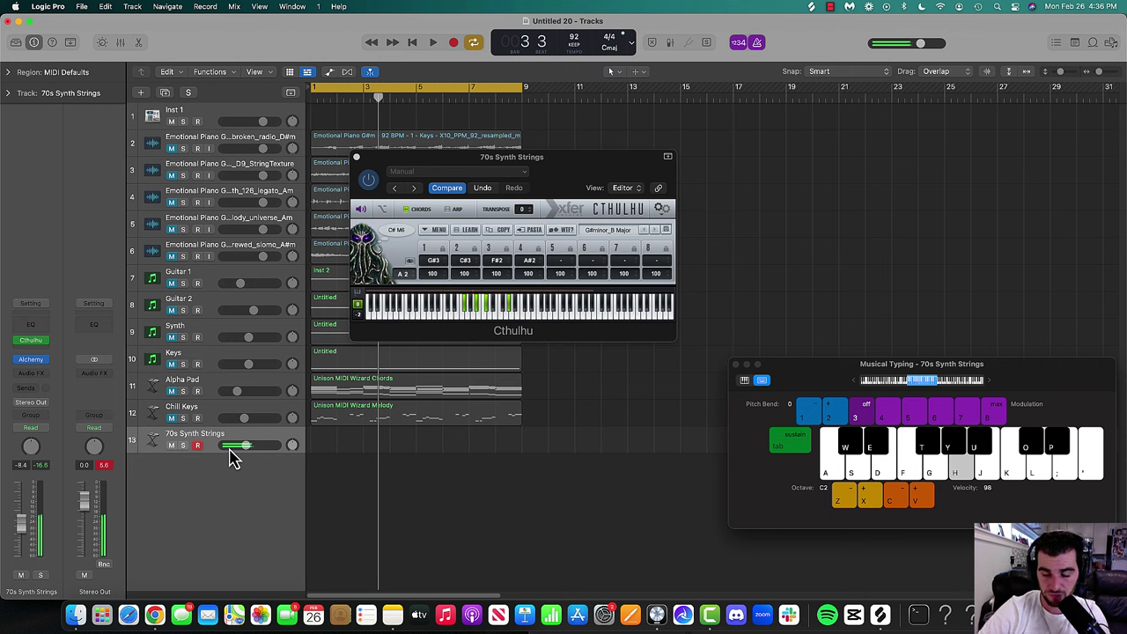
{"action": "key", "text": "g"}
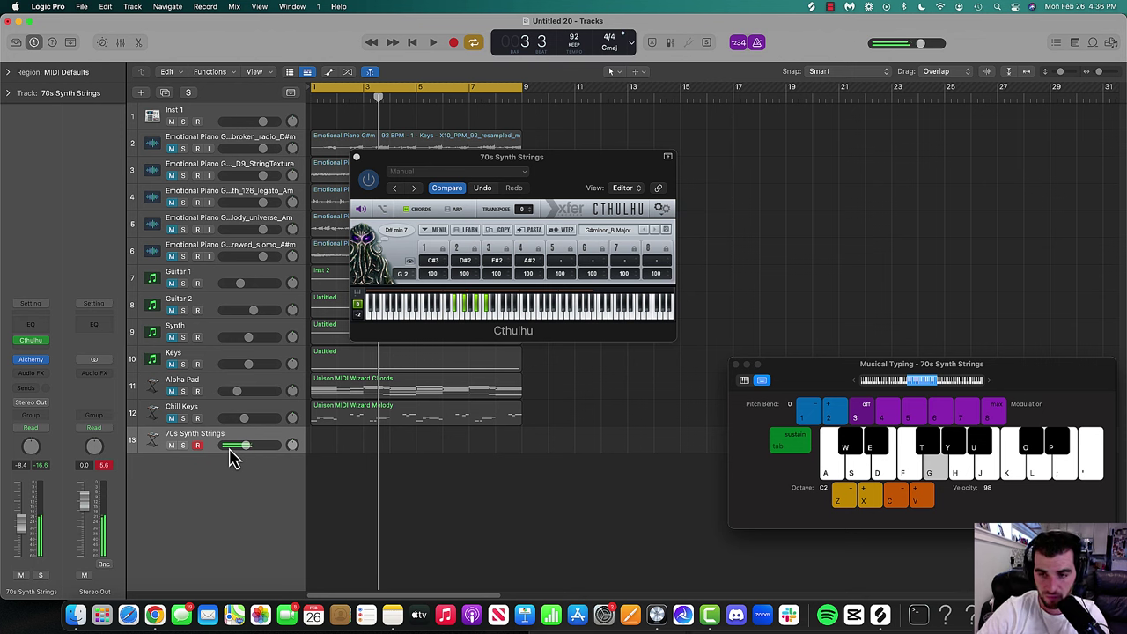
- Rehearse an E Maj M7, B Maj M7, G# min, D# min 7 progression and start recording
{"action": "key", "text": "o"}
{"action": "key", "text": "p"}
{"action": "key", "text": "semicolon"}
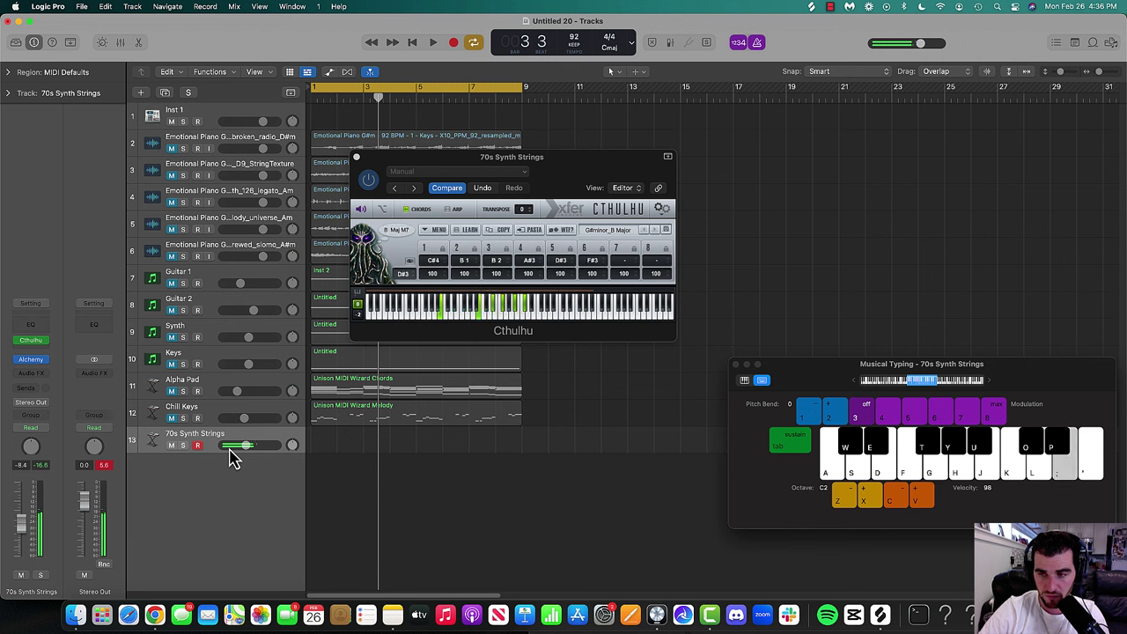
{"action": "key", "text": "o"}
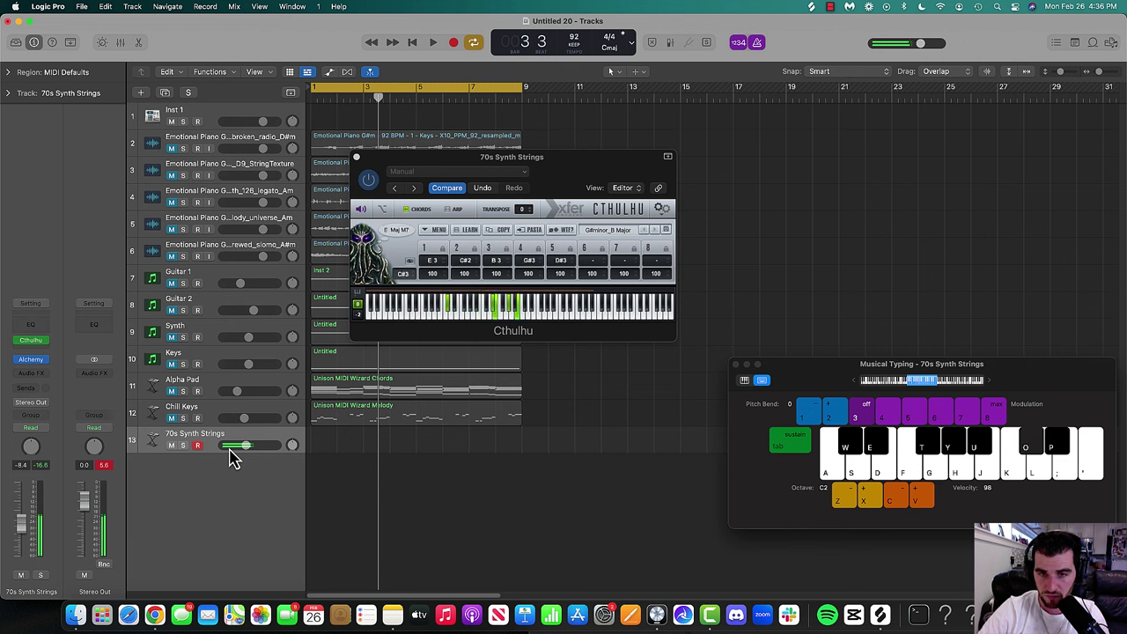
{"action": "key", "text": "p"}
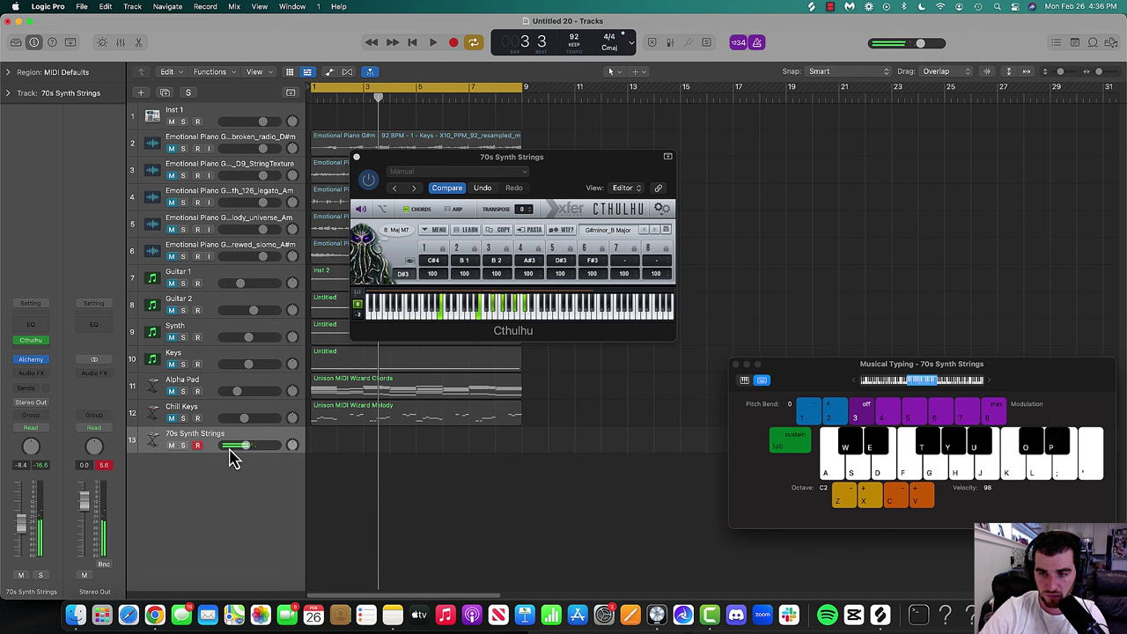
{"action": "key", "text": "apostrophe"}
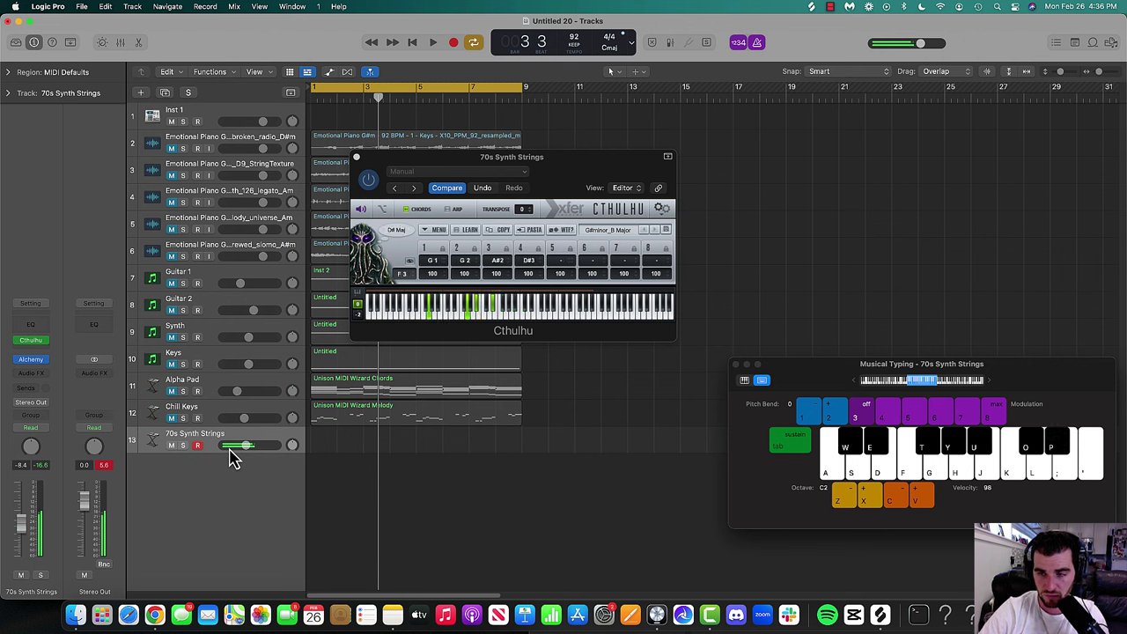
{"action": "key", "text": "semicolon"}
{"action": "key", "text": "p"}
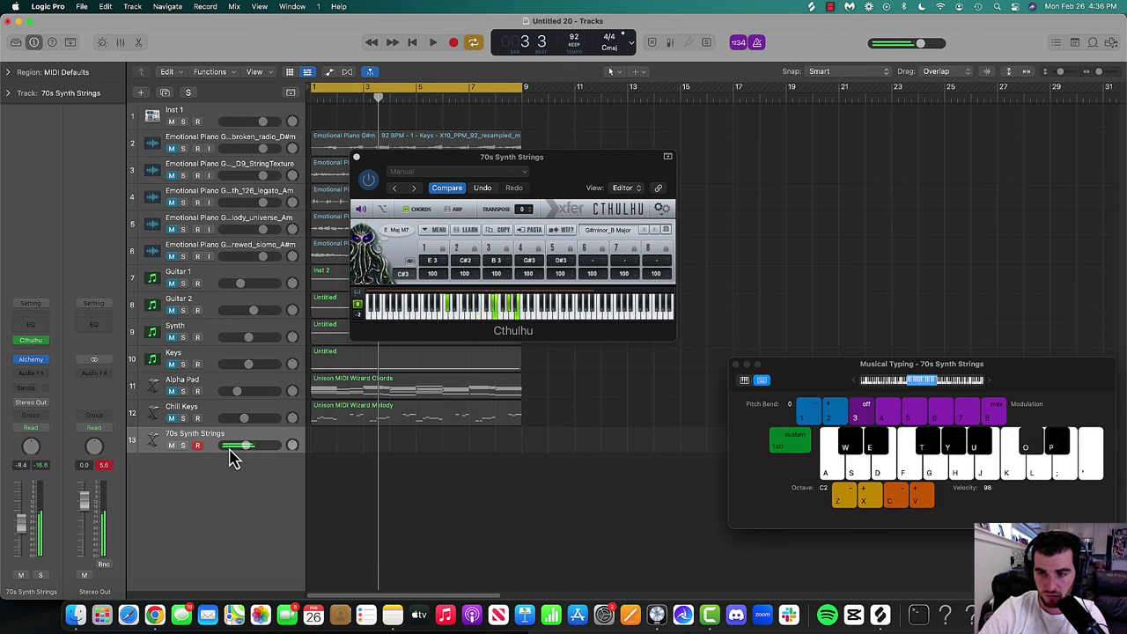
{"action": "key", "text": "o"}
{"action": "key", "text": "g"}
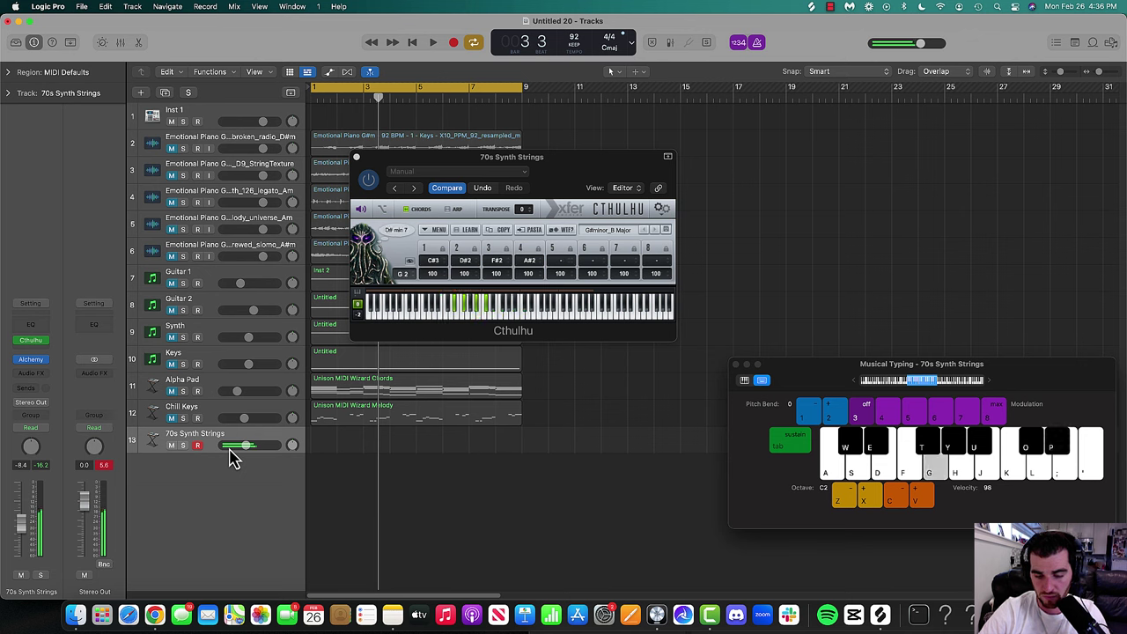
{"action": "key", "text": "space"}
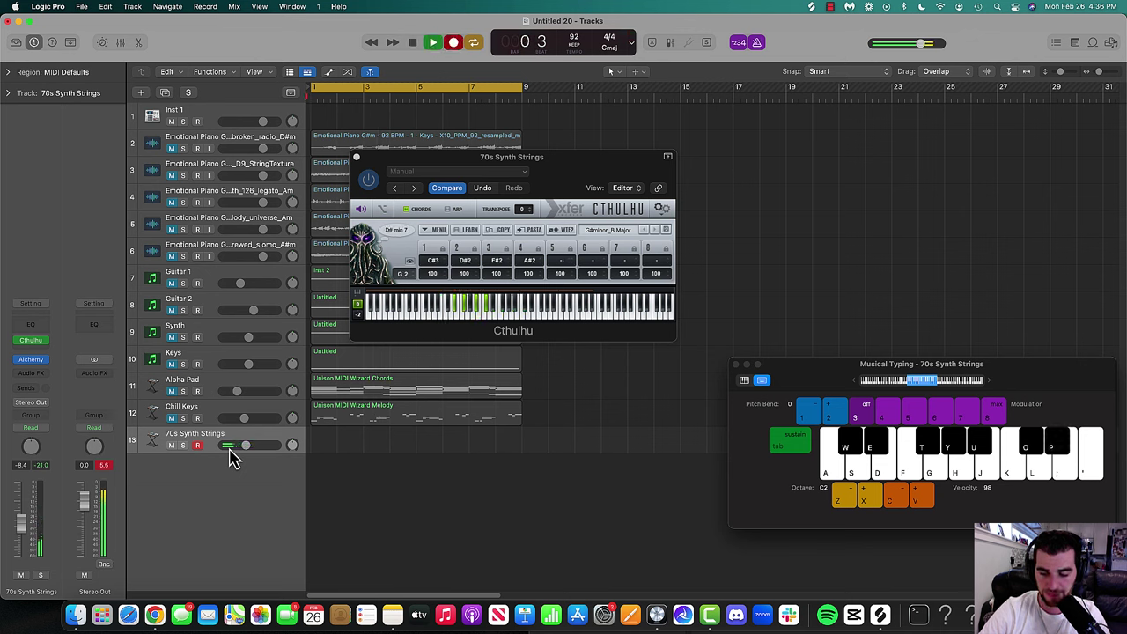
- Record a first take of G# min and C# Maj M7 chords, then undo it
{"action": "key", "text": "semicolon"}
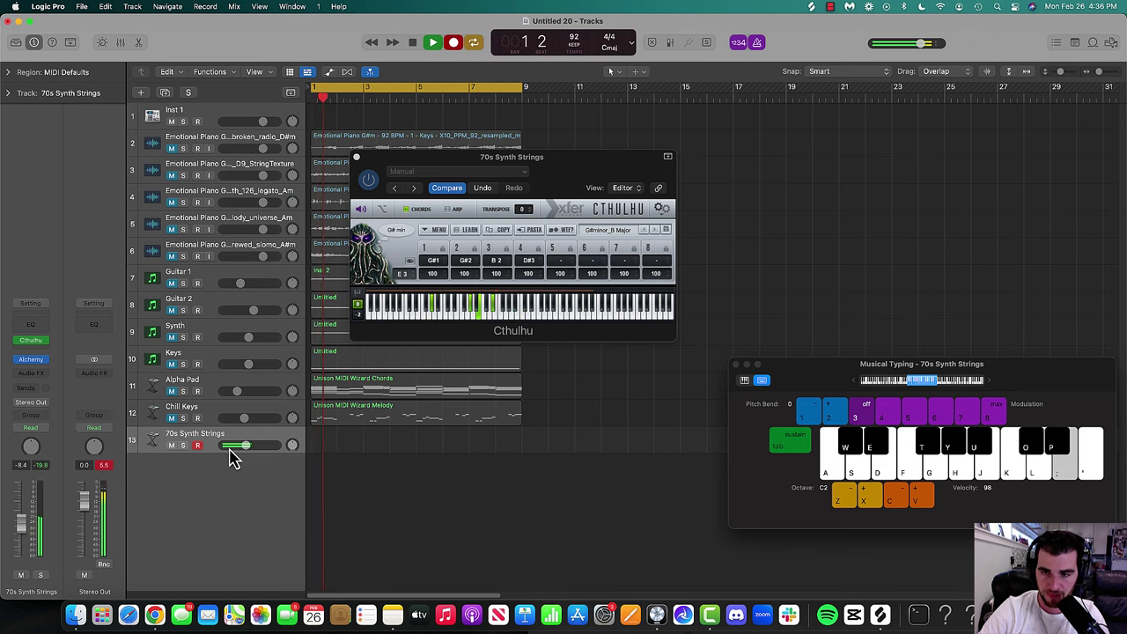
{"action": "key", "text": "o"}
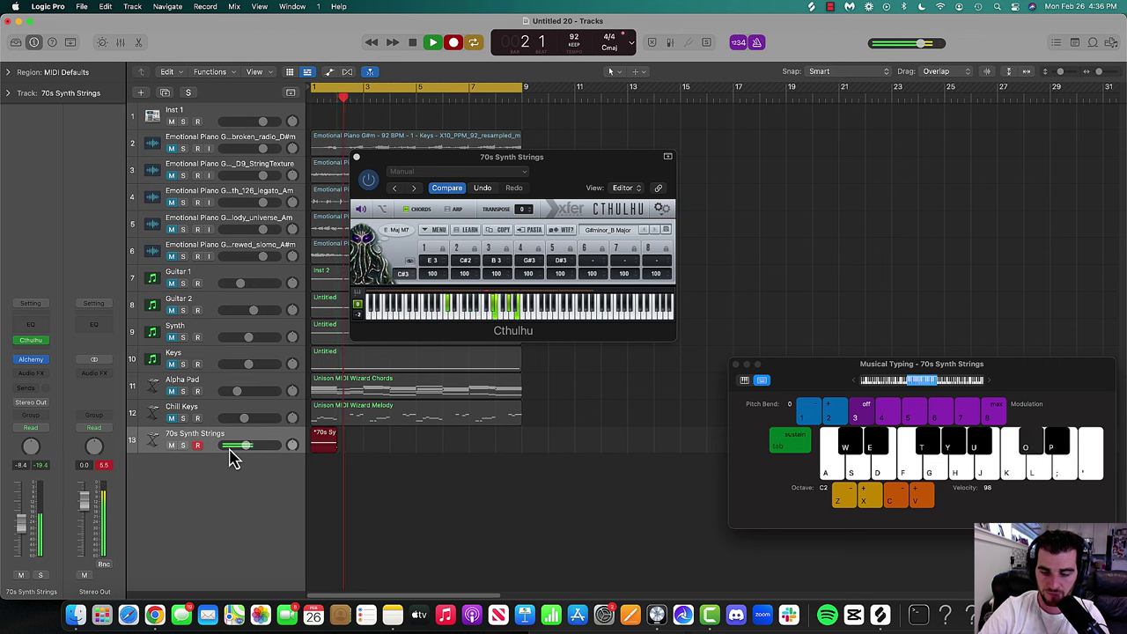
{"action": "key", "text": "semicolon"}
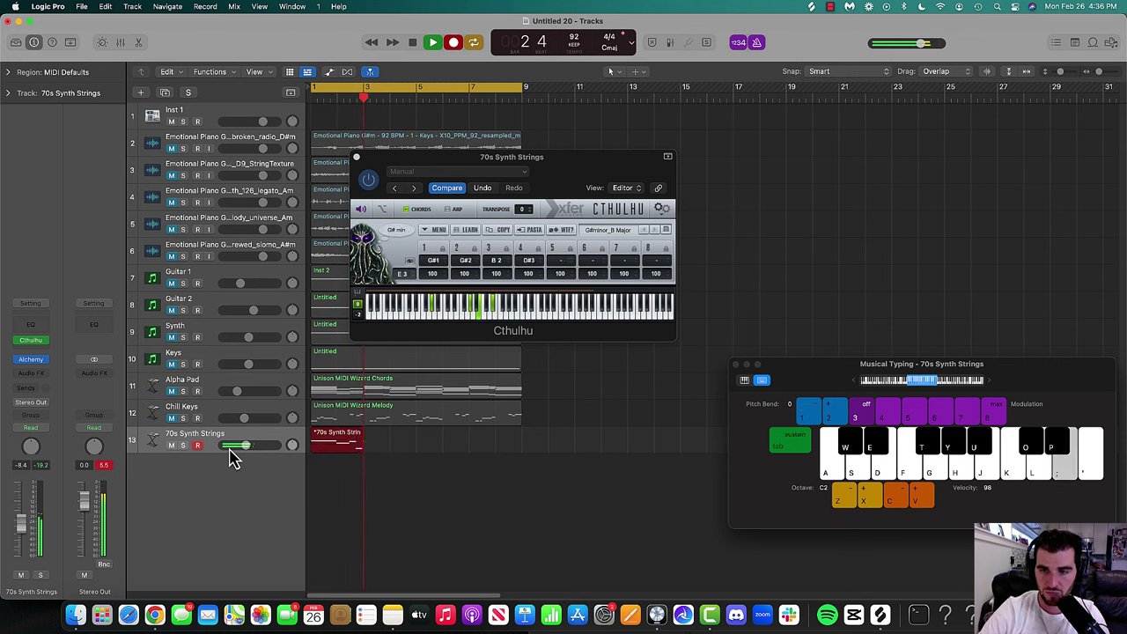
{"action": "key", "text": "space"}
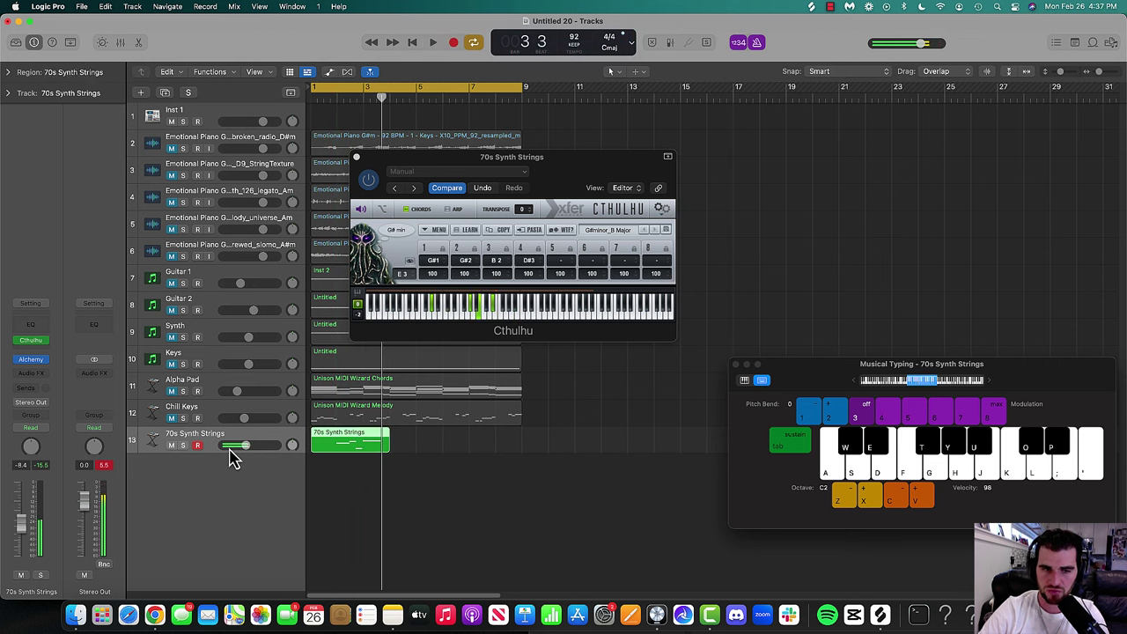
{"action": "key", "text": "super+z"}
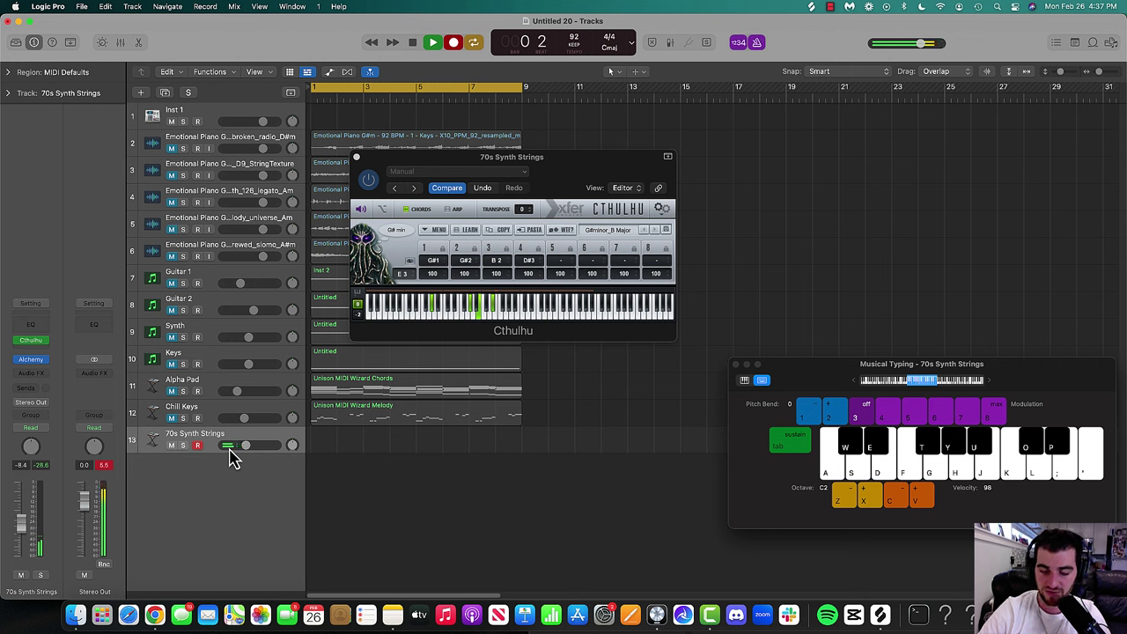
- Record the G# minor and E Maj M7 chord progression through bar 5 and nudge the playhead back
{"action": "key", "text": "semicolon"}
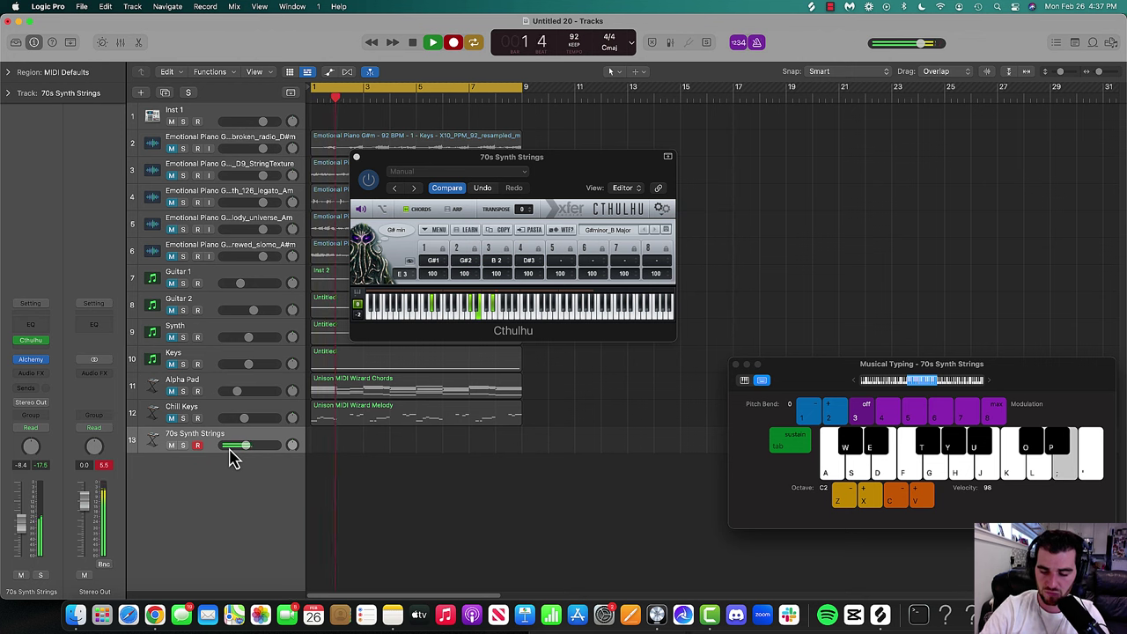
{"action": "key", "text": "o"}
{"action": "key", "text": "p"}
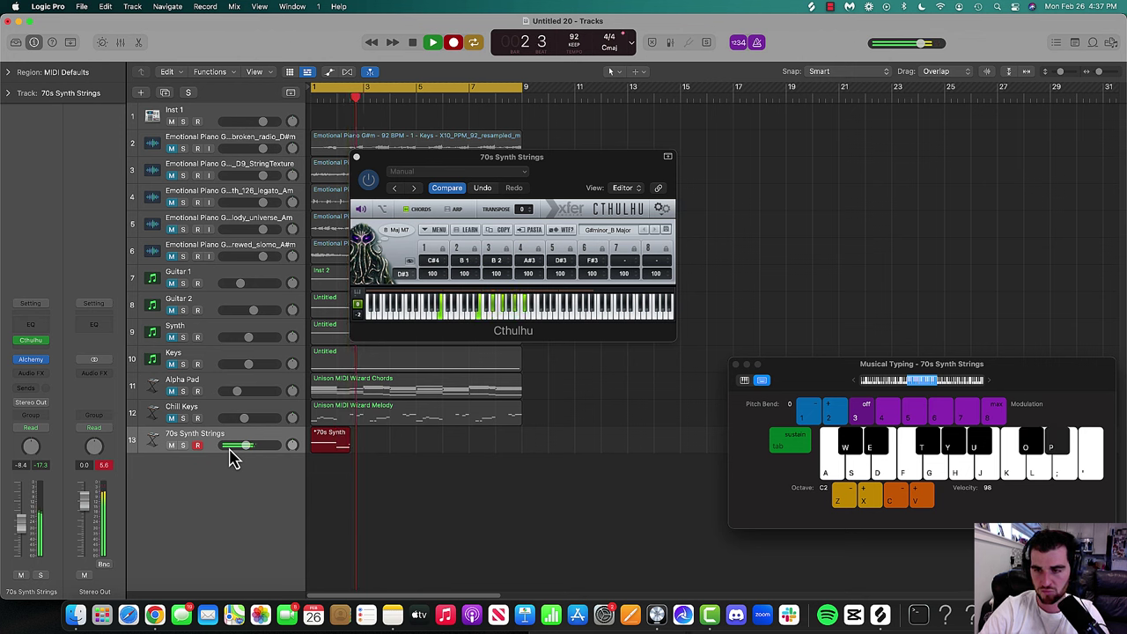
{"action": "key", "text": "g"}
{"action": "key", "text": "semicolon"}
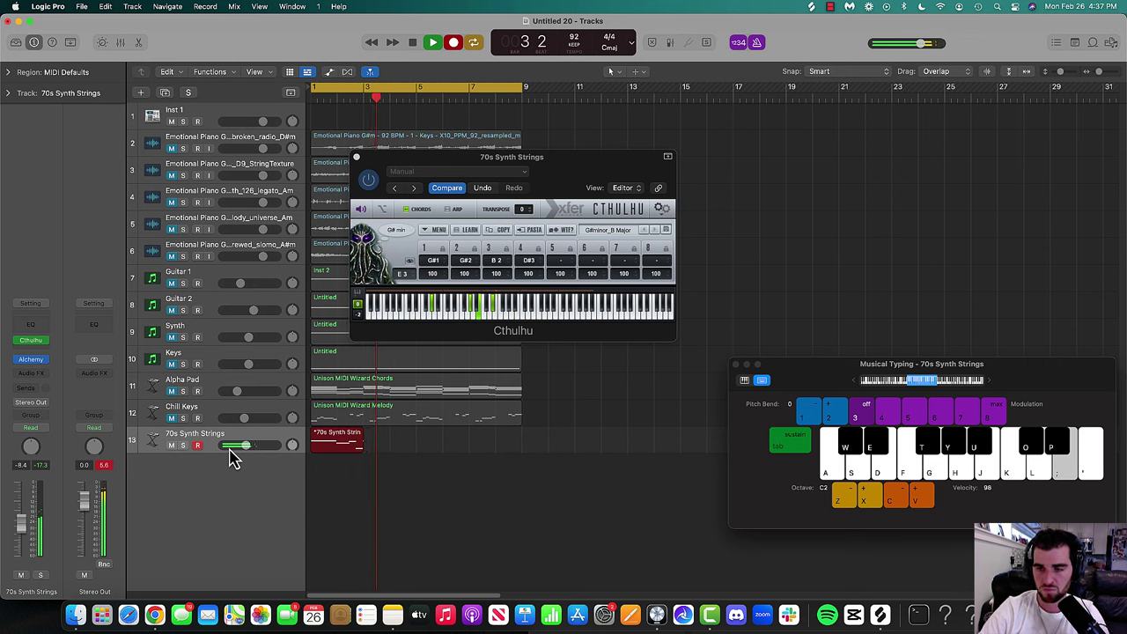
{"action": "key", "text": "g"}
{"action": "key", "text": "semicolon"}
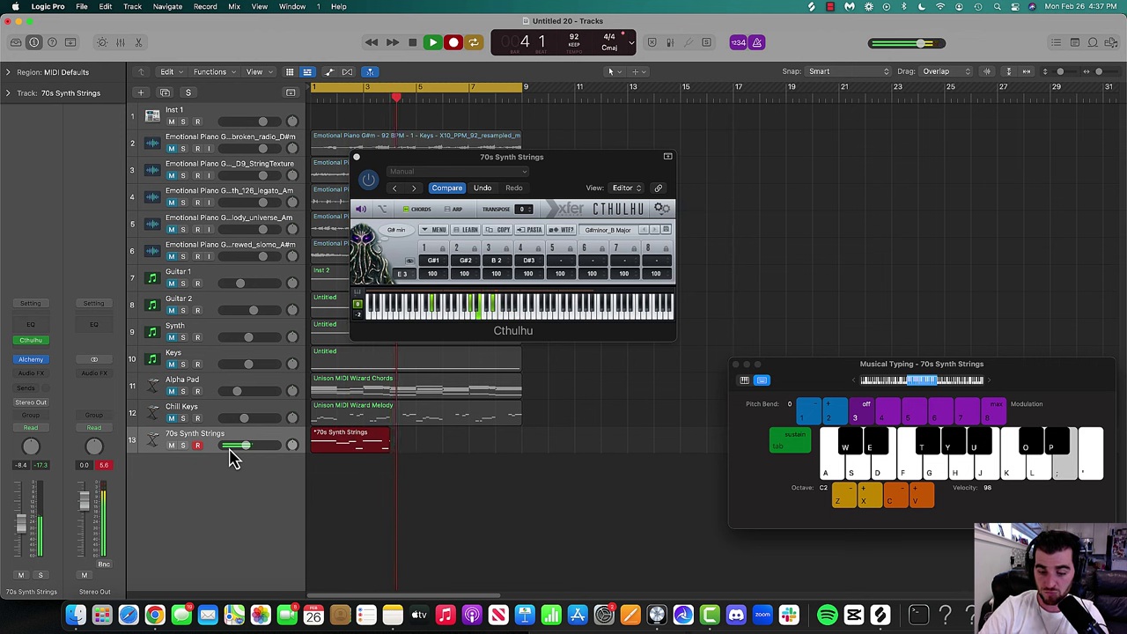
{"action": "key", "text": "o"}
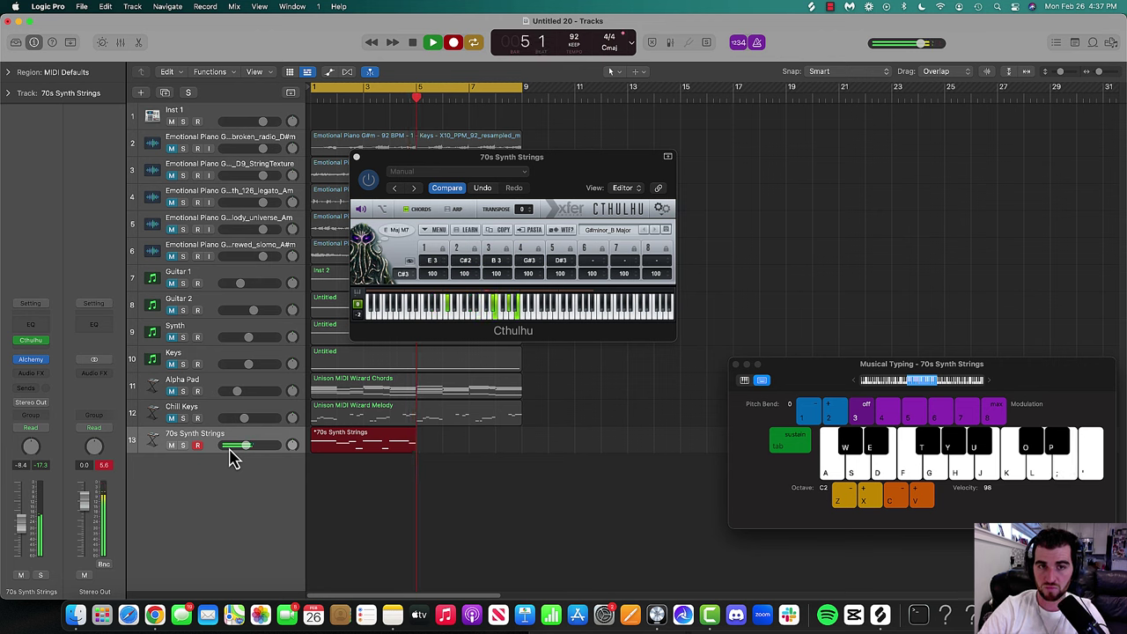
{"action": "key", "text": "space"}
{"action": "left_click_drag", "start_coordinate": [421, 88], "coordinate": [413, 101]}
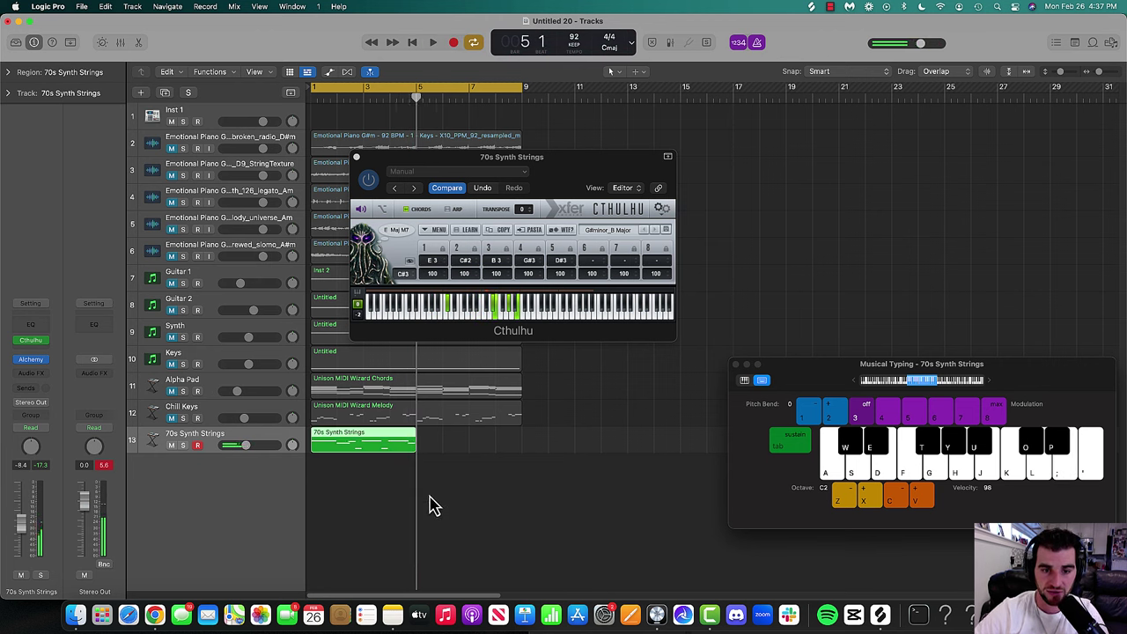
- Close the Cthulhu and Musical Typing windows, lower the strings volume, and turn off the metronome
{"action": "left_click", "coordinate": [358, 157]}
{"action": "left_click", "coordinate": [737, 366]}
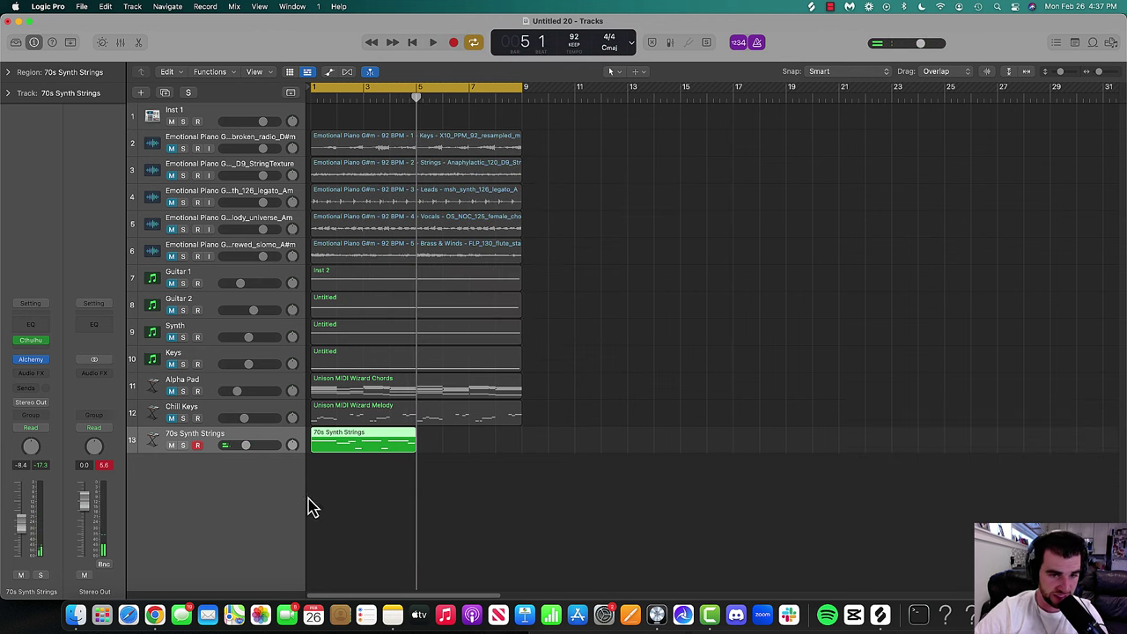
{"action": "key", "text": "space"}
{"action": "left_click_drag", "start_coordinate": [240, 449], "coordinate": [249, 446]}
{"action": "left_click", "coordinate": [757, 43]}
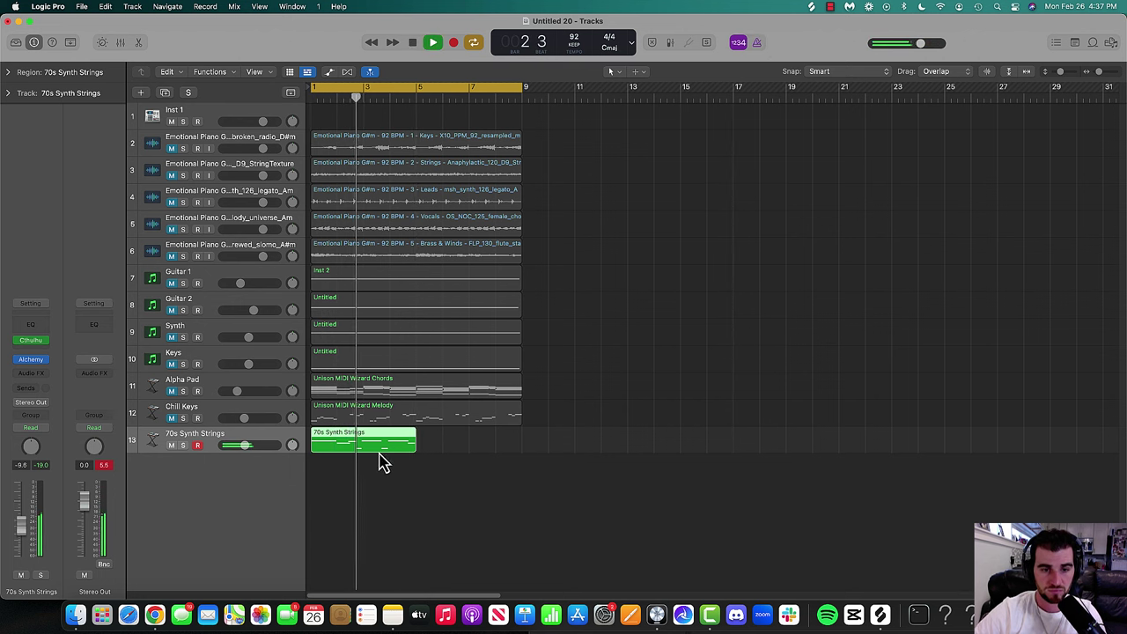
{"action": "key", "text": "space"}
- In the Piano Roll, trim the first string notes' starts later and extend the lower note's end
{"action": "key", "text": "p"}
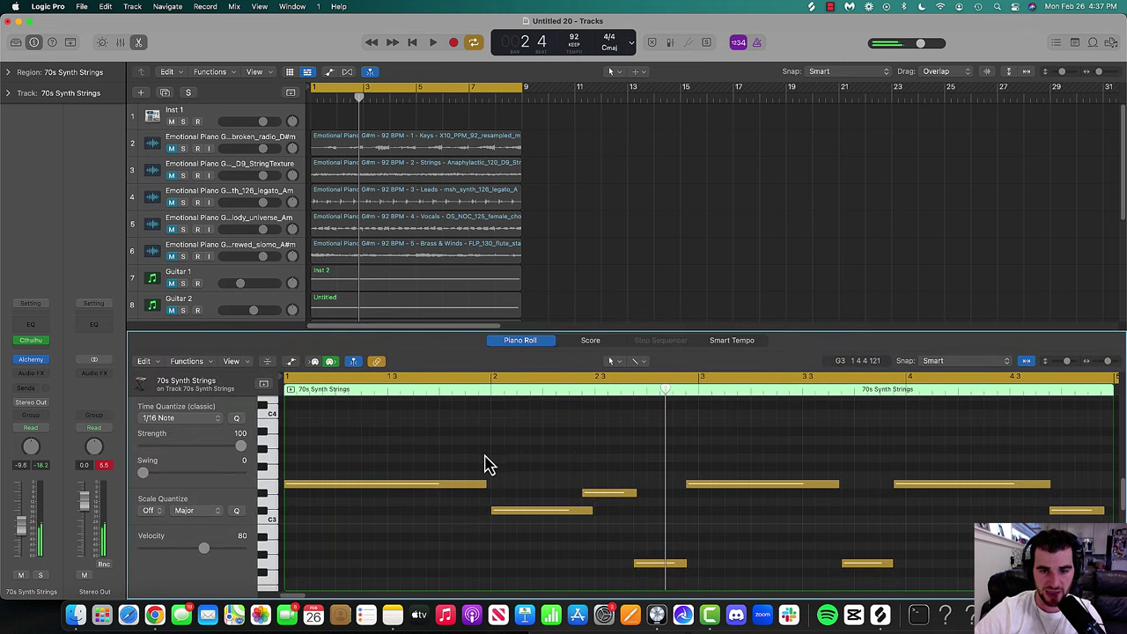
{"action": "left_click_drag", "start_coordinate": [584, 493], "coordinate": [614, 521]}
{"action": "left_click_drag", "start_coordinate": [686, 485], "coordinate": [698, 486]}
{"action": "left_click_drag", "start_coordinate": [687, 565], "coordinate": [743, 553]}
{"action": "left_click", "coordinate": [812, 526]}
{"action": "key", "text": "space"}
- Trim the upper-right note's start later and extend the lower-right note's end
{"action": "key", "text": "space"}
{"action": "left_click_drag", "start_coordinate": [893, 483], "coordinate": [914, 503]}
{"action": "left_click_drag", "start_coordinate": [894, 570], "coordinate": [904, 565]}
{"action": "left_click", "coordinate": [925, 542]}
{"action": "key", "text": "space"}
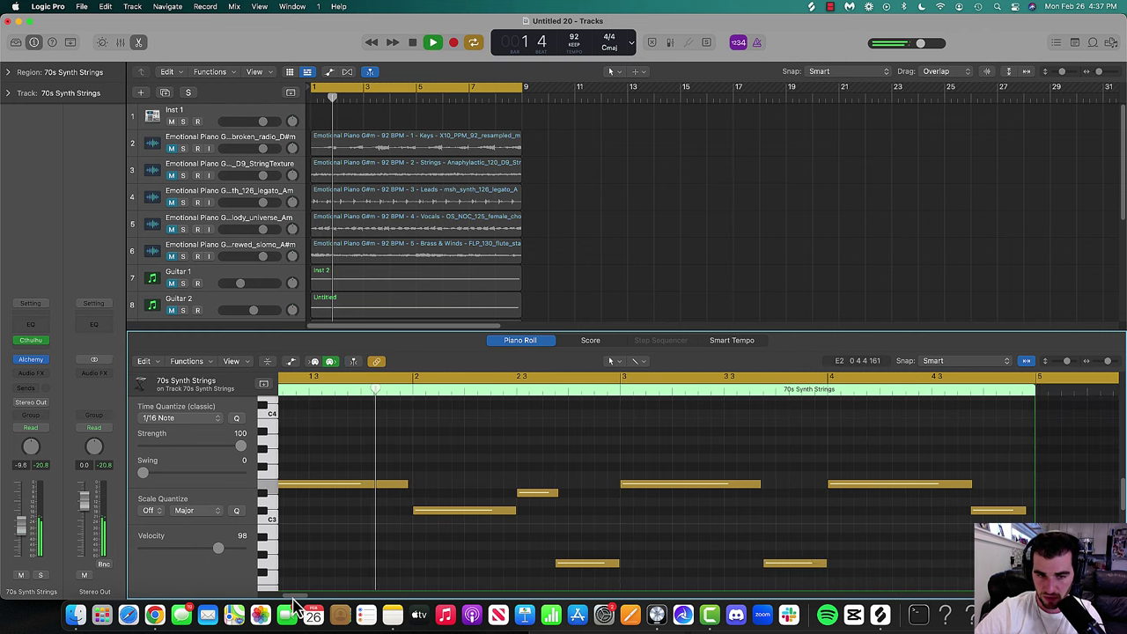
{"action": "key", "text": "space"}
- End the first low note just before bar 2 and replay from bar 1 to check it
{"action": "left_click_drag", "start_coordinate": [320, 484], "coordinate": [323, 481]}
{"action": "left_click", "coordinate": [347, 484]}
{"action": "key", "text": "Return"}
{"action": "key", "text": "space"}
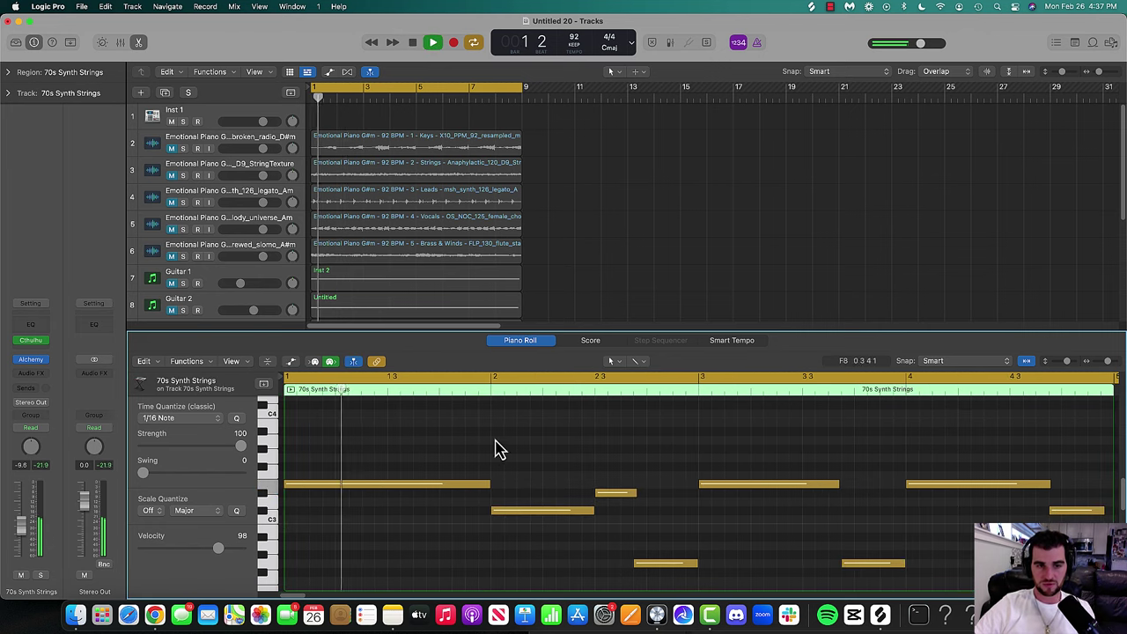
{"action": "scroll", "coordinate": [568, 312], "scroll_direction": "down", "scroll_amount": 2}
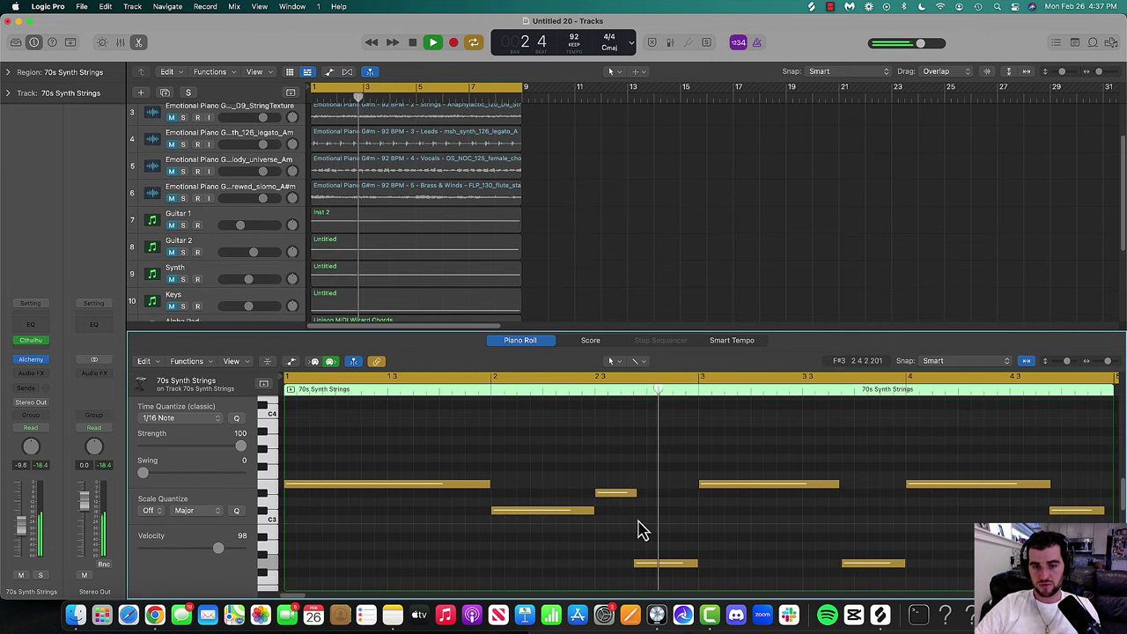
{"action": "key", "text": "space"}
- Trim the low note near bar 2 to start later and lengthen its end
{"action": "left_click", "coordinate": [639, 565]}
{"action": "double_click", "coordinate": [638, 564]}
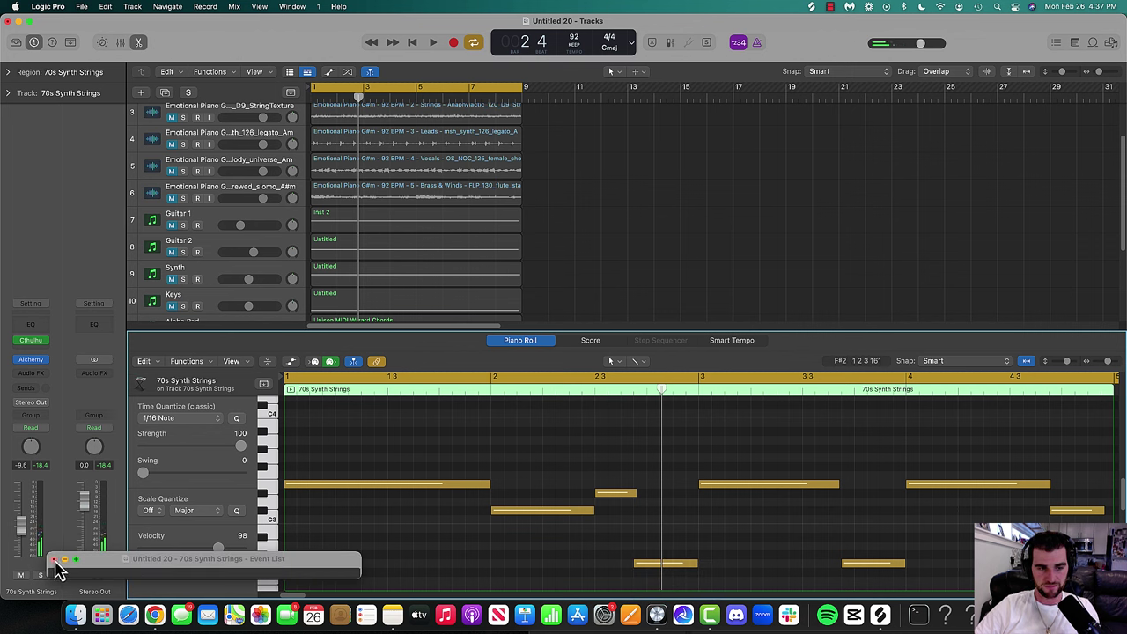
{"action": "left_click_drag", "start_coordinate": [636, 563], "coordinate": [649, 564]}
{"action": "left_click_drag", "start_coordinate": [634, 493], "coordinate": [646, 494]}
{"action": "left_click", "coordinate": [798, 538]}
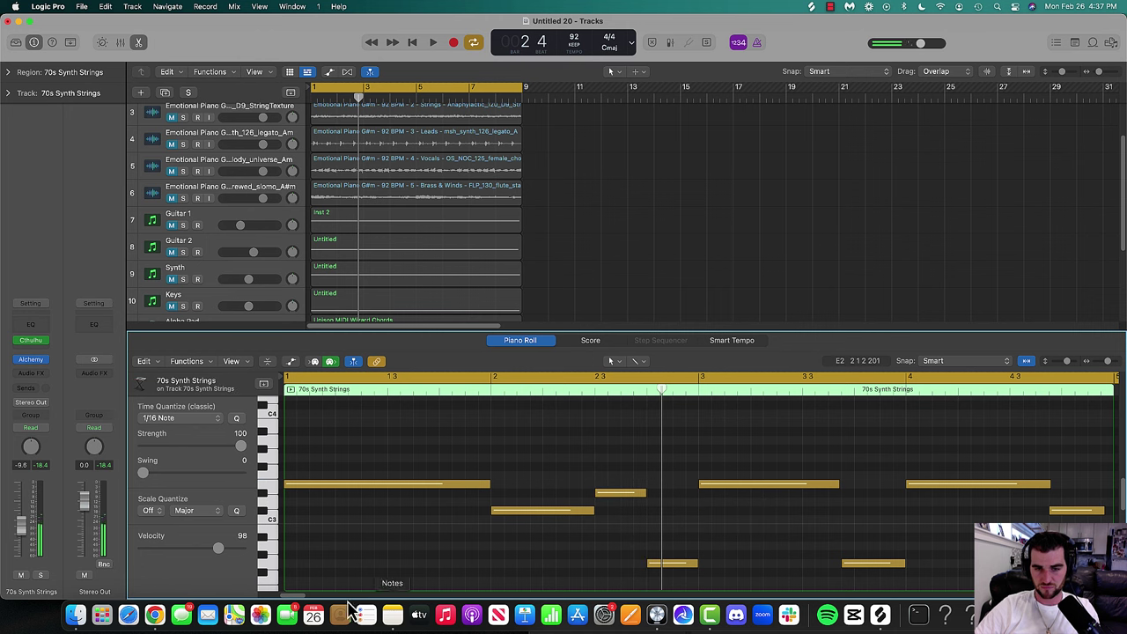
- Extend the last note out to bar 5 and play back from the start
{"action": "scroll", "coordinate": [294, 599], "scroll_direction": "right", "scroll_amount": 5}
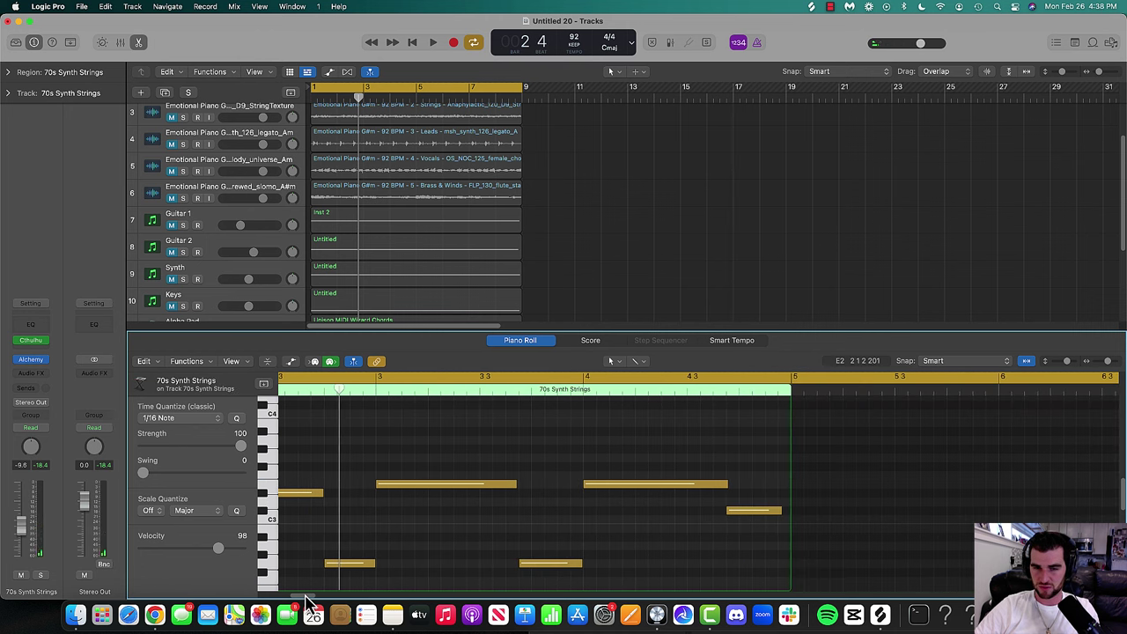
{"action": "left_click_drag", "start_coordinate": [780, 513], "coordinate": [790, 513]}
{"action": "key", "text": "space"}
{"action": "left_click", "coordinate": [709, 304]}
- Lengthen the upper note's end, trim the last low note's start, and extend the final upper note
{"action": "scroll", "coordinate": [709, 304], "scroll_direction": "down", "scroll_amount": 3}
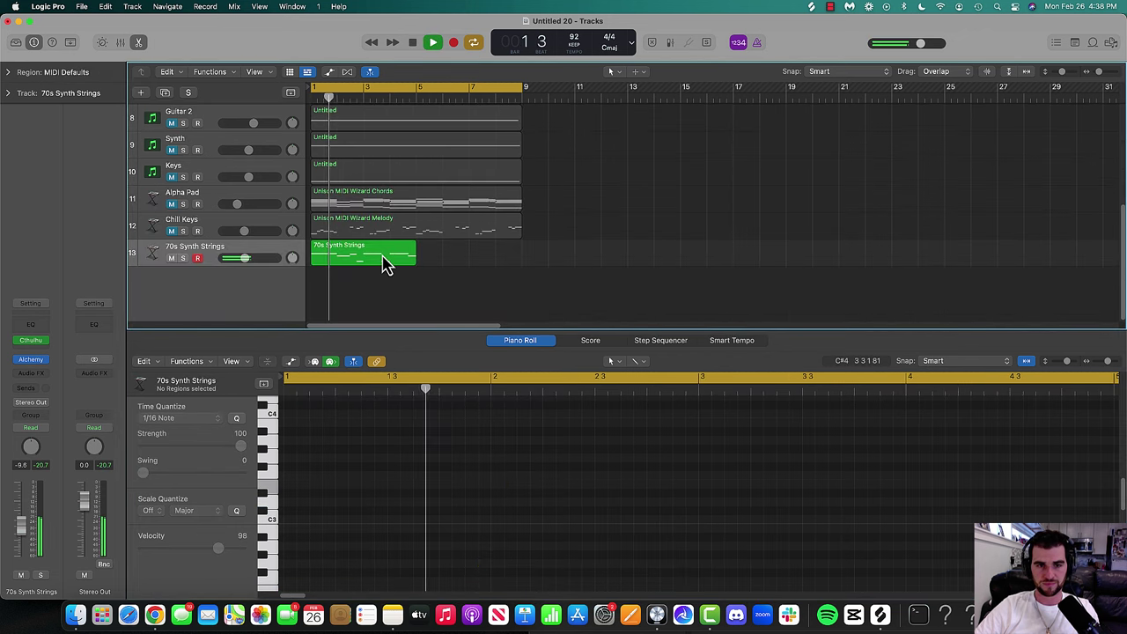
{"action": "left_click", "coordinate": [384, 257]}
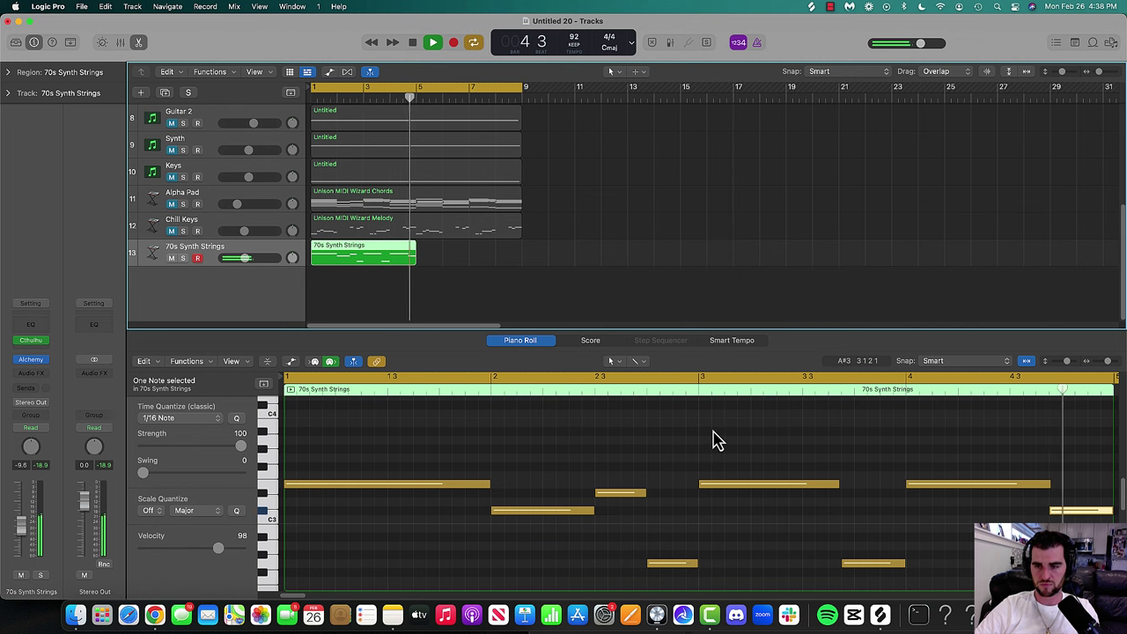
{"action": "key", "text": "space"}
{"action": "left_click", "coordinate": [1052, 512]}
{"action": "left_click_drag", "start_coordinate": [837, 485], "coordinate": [853, 485]}
{"action": "left_click_drag", "start_coordinate": [844, 567], "coordinate": [856, 569]}
{"action": "key", "text": "space"}
{"action": "left_click", "coordinate": [797, 458]}
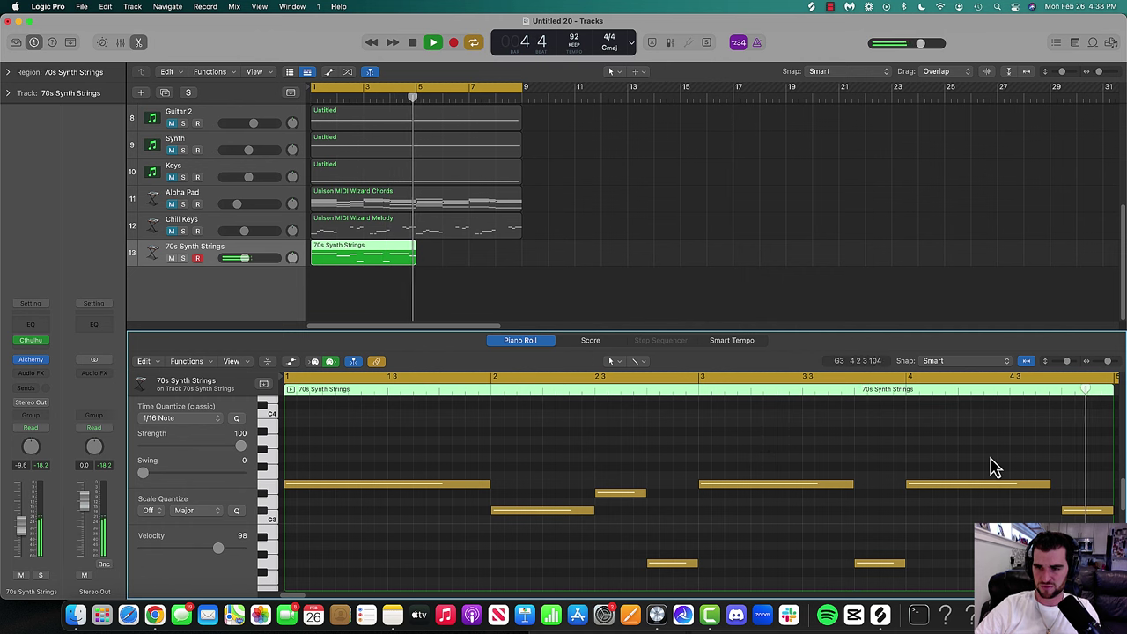
{"action": "left_click_drag", "start_coordinate": [1052, 485], "coordinate": [1061, 498]}
- Option-drag a copy of the strings region to bar 5 and lower the track to -11.0 dB
{"action": "left_click", "coordinate": [750, 234]}
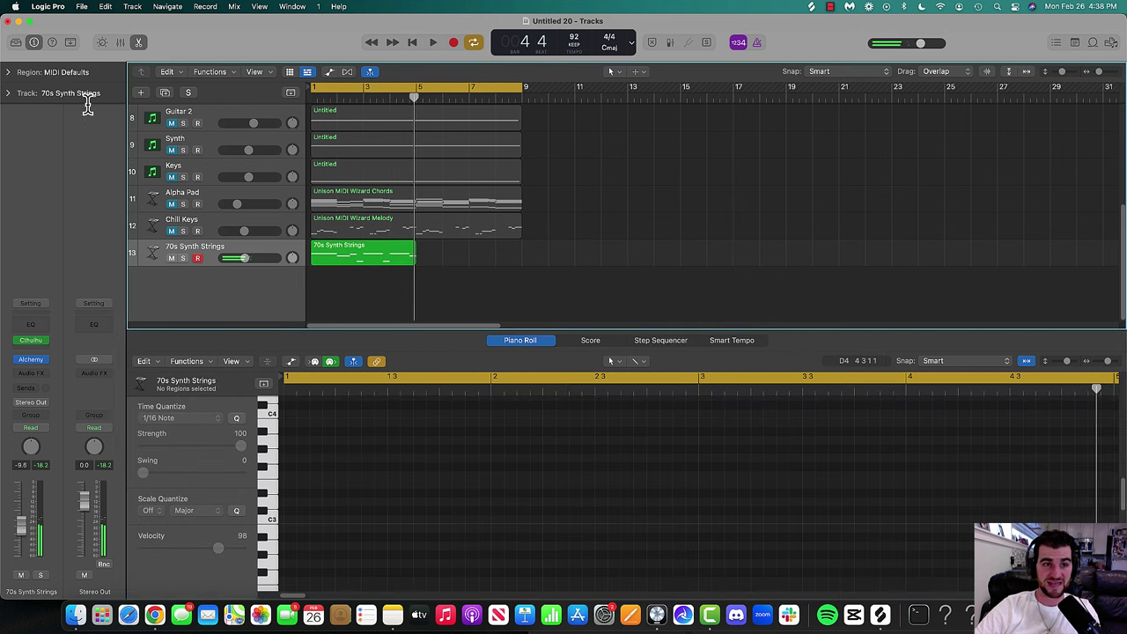
{"action": "left_click", "coordinate": [139, 43]}
{"action": "left_click_drag", "start_coordinate": [388, 441], "coordinate": [440, 437]}
{"action": "key", "text": "alt"}
{"action": "key", "text": "space"}
{"action": "left_click_drag", "start_coordinate": [226, 449], "coordinate": [246, 451]}
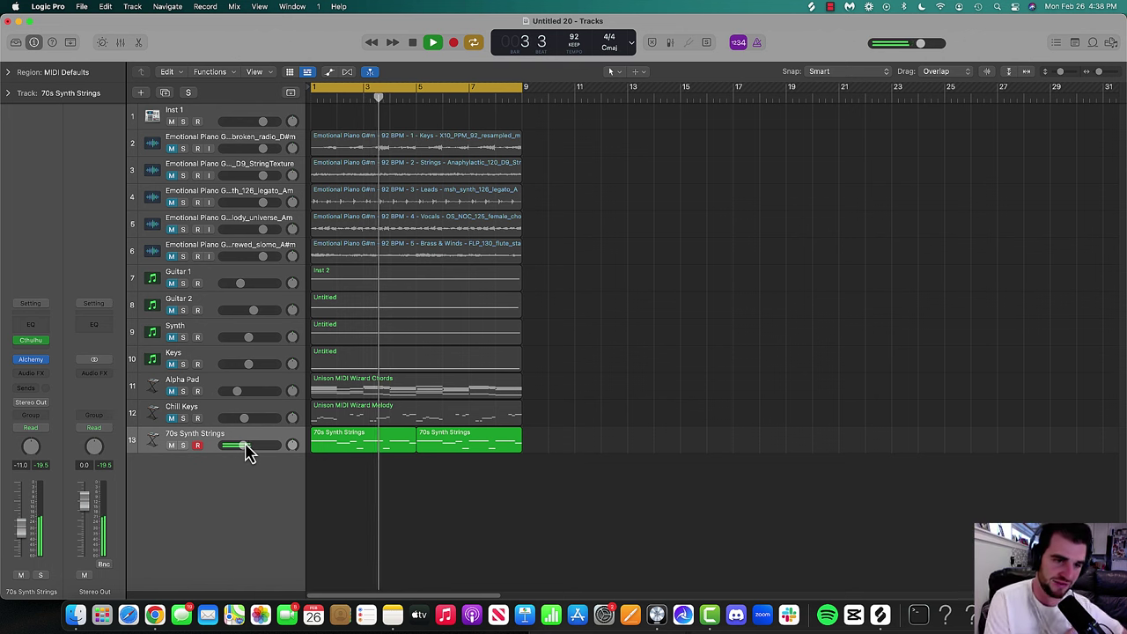
{"action": "key", "text": "space"}
- Mute the 70s Synth Strings and solo track 6 to audition it alone
{"action": "left_click", "coordinate": [171, 445]}
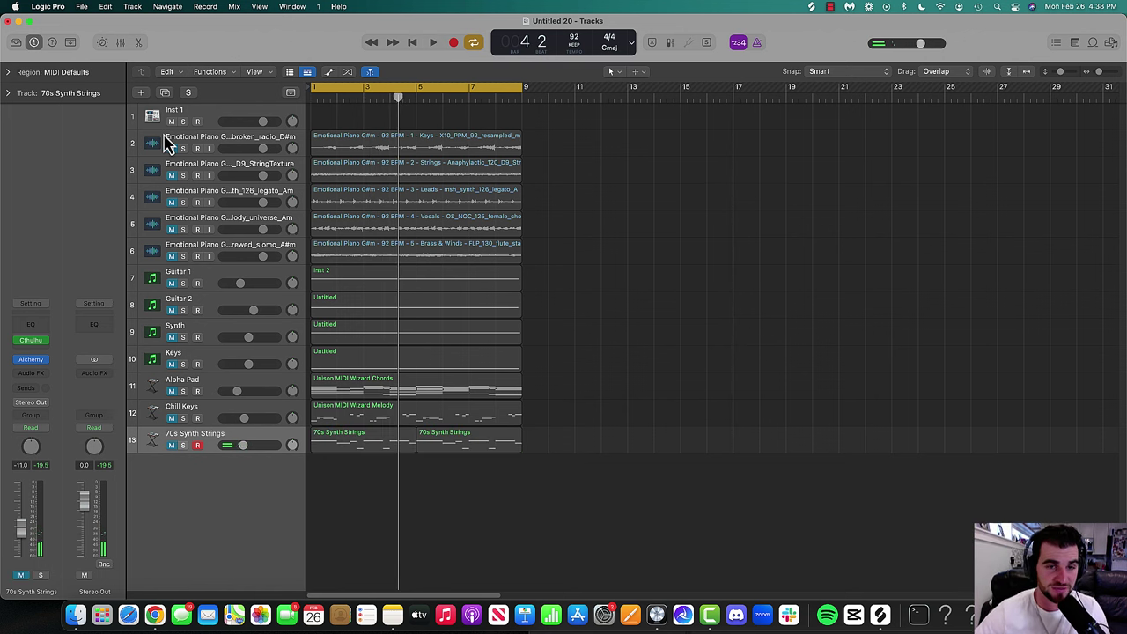
{"action": "left_click_drag", "start_coordinate": [174, 155], "coordinate": [289, 256]}
{"action": "key", "text": "space"}
{"action": "left_click", "coordinate": [224, 254]}
{"action": "left_click", "coordinate": [714, 297]}
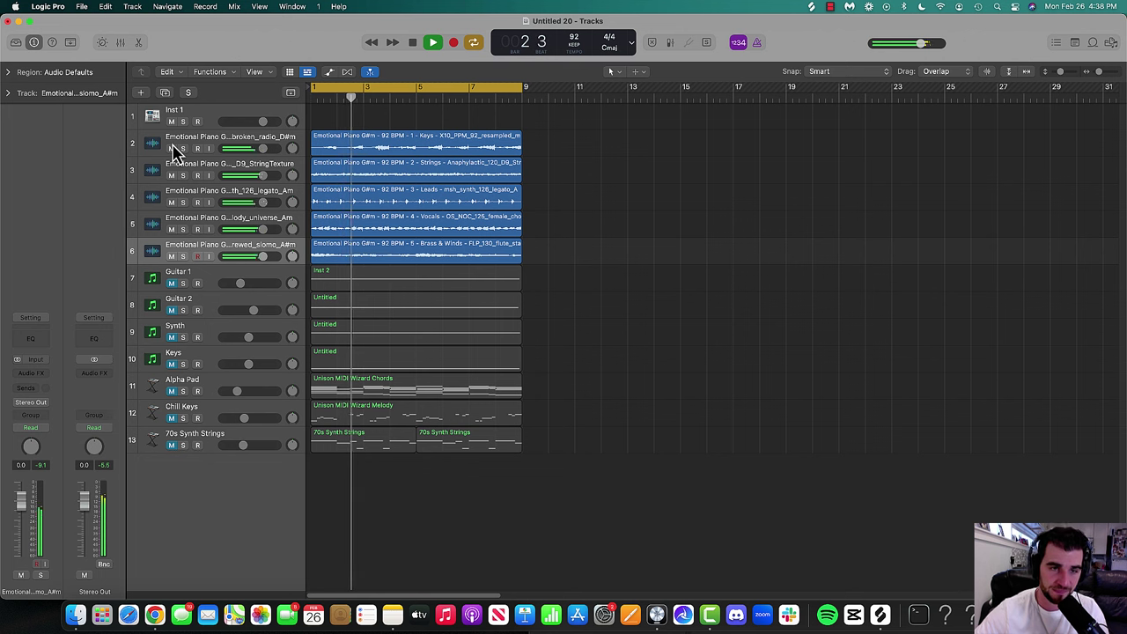
{"action": "left_click", "coordinate": [183, 257]}
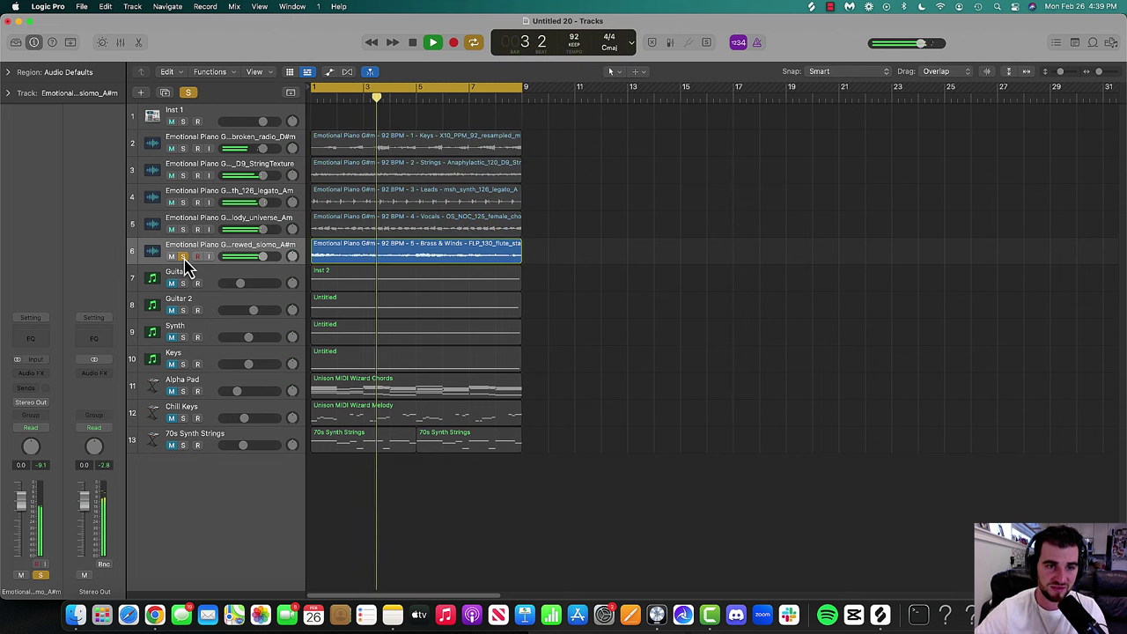
- Clear all solos, mute tracks 2–6, and unmute tracks 7–10 for playback
{"action": "left_click", "coordinate": [183, 148]}
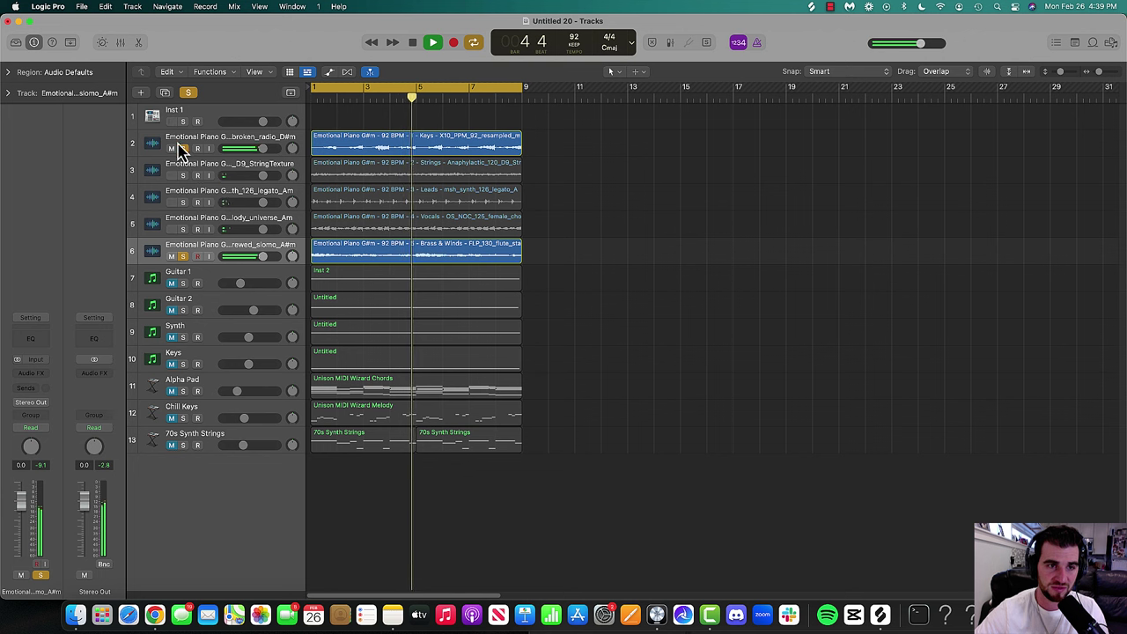
{"action": "left_click", "coordinate": [188, 93]}
{"action": "left_click_drag", "start_coordinate": [170, 255], "coordinate": [172, 146]}
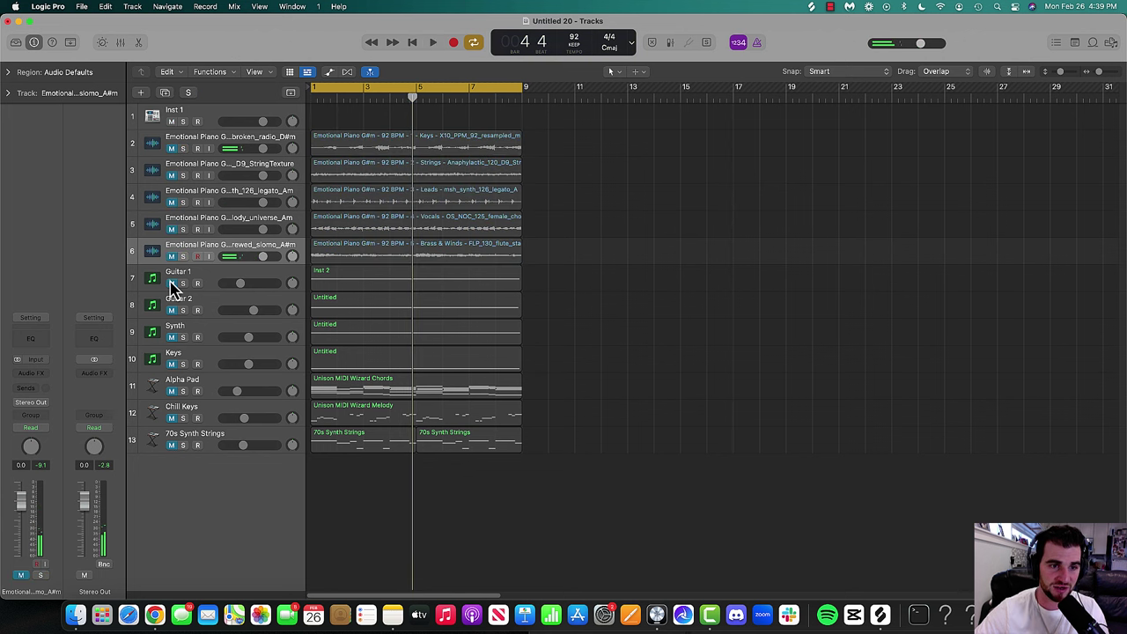
{"action": "left_click_drag", "start_coordinate": [172, 283], "coordinate": [173, 364]}
{"action": "key", "text": "space"}
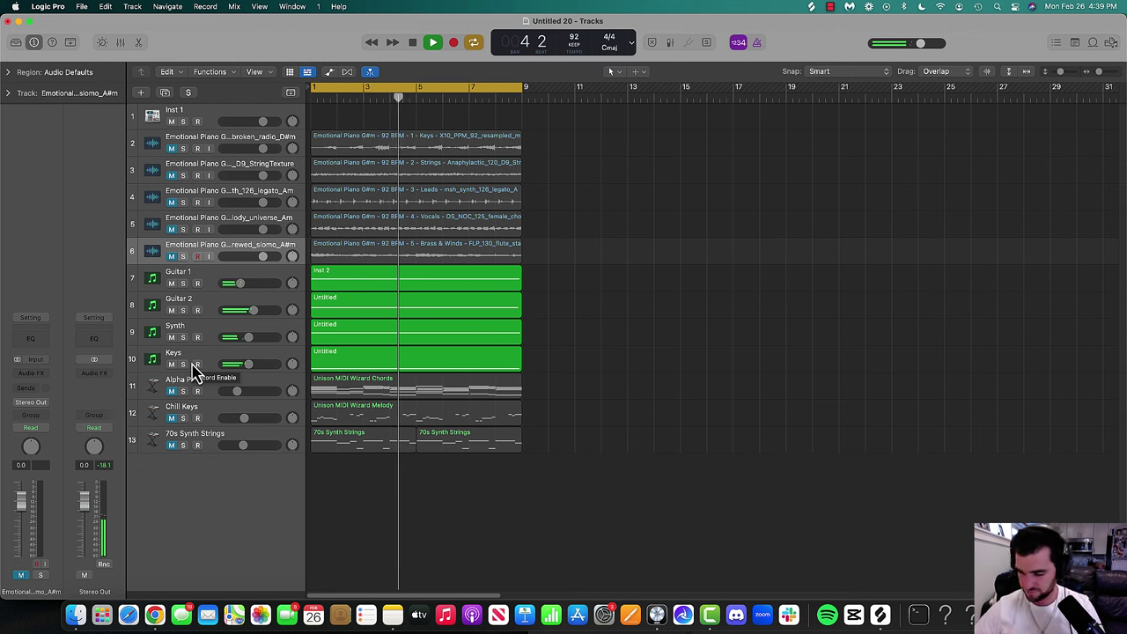
{"action": "key", "text": "space"}
- Turn down the Chill Keys and Alpha Pad tracks
{"action": "left_click", "coordinate": [181, 379]}
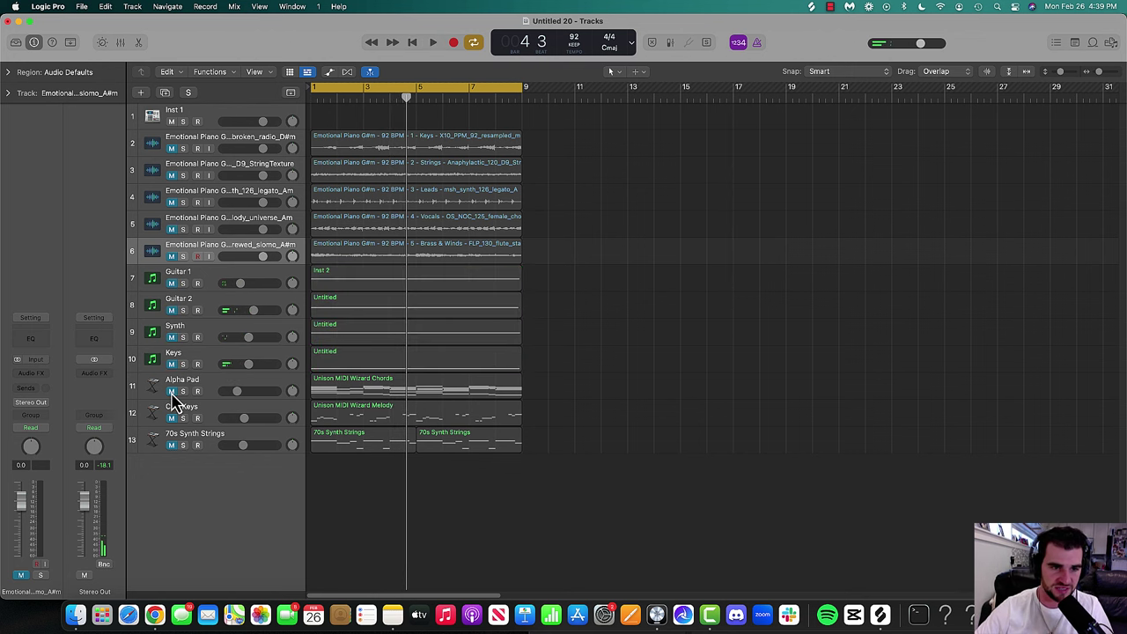
{"action": "left_click_drag", "start_coordinate": [173, 400], "coordinate": [179, 426]}
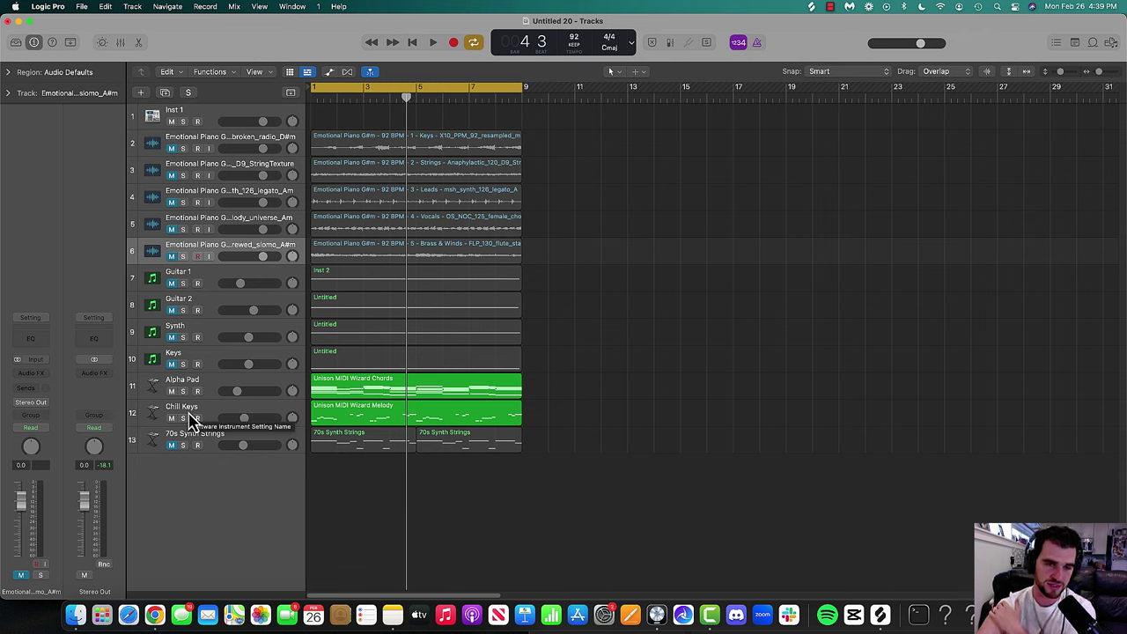
{"action": "key", "text": "space"}
{"action": "mouse_move", "coordinate": [246, 418]}
{"action": "left_mouse_down"}
{"action": "mouse_move", "coordinate": [247, 393]}
{"action": "mouse_move", "coordinate": [243, 426]}
{"action": "left_mouse_up"}
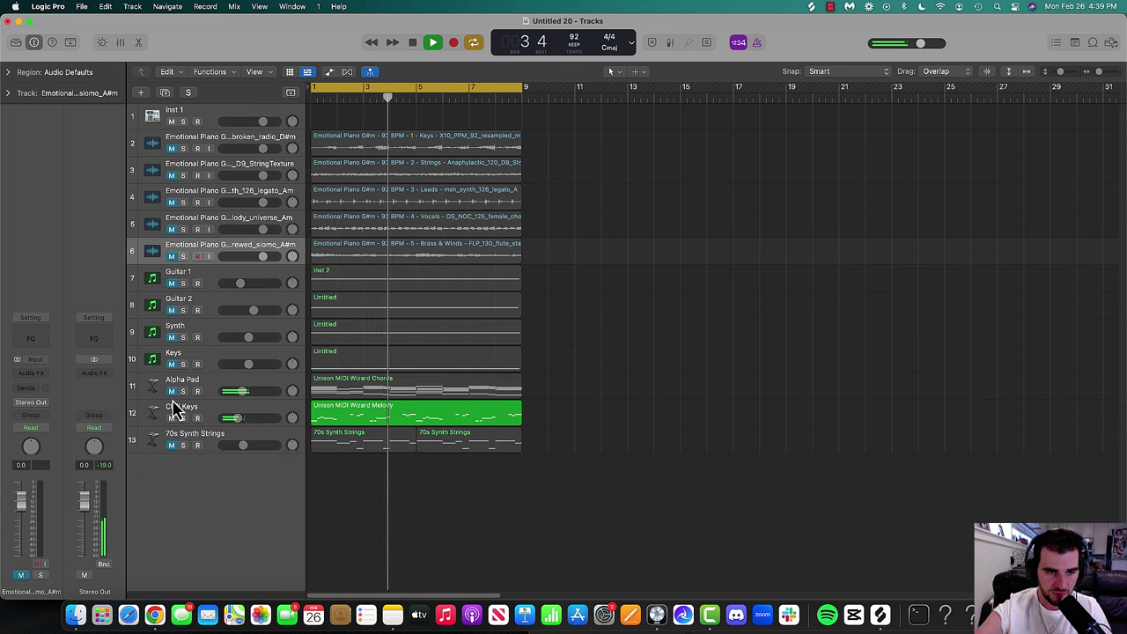
- Lower the 70s Synth Strings volume slightly and move its track up to row 2
{"action": "left_click", "coordinate": [173, 452]}
{"action": "key", "text": "space"}
{"action": "key", "text": "Return"}
{"action": "key", "text": "space"}
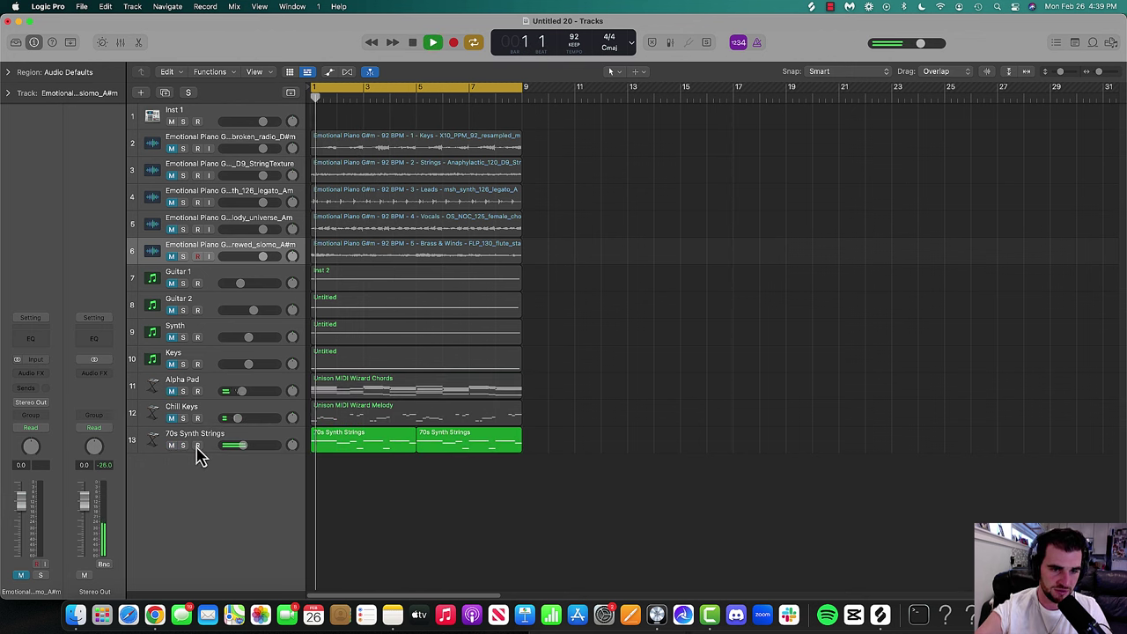
{"action": "left_click_drag", "start_coordinate": [259, 447], "coordinate": [212, 447]}
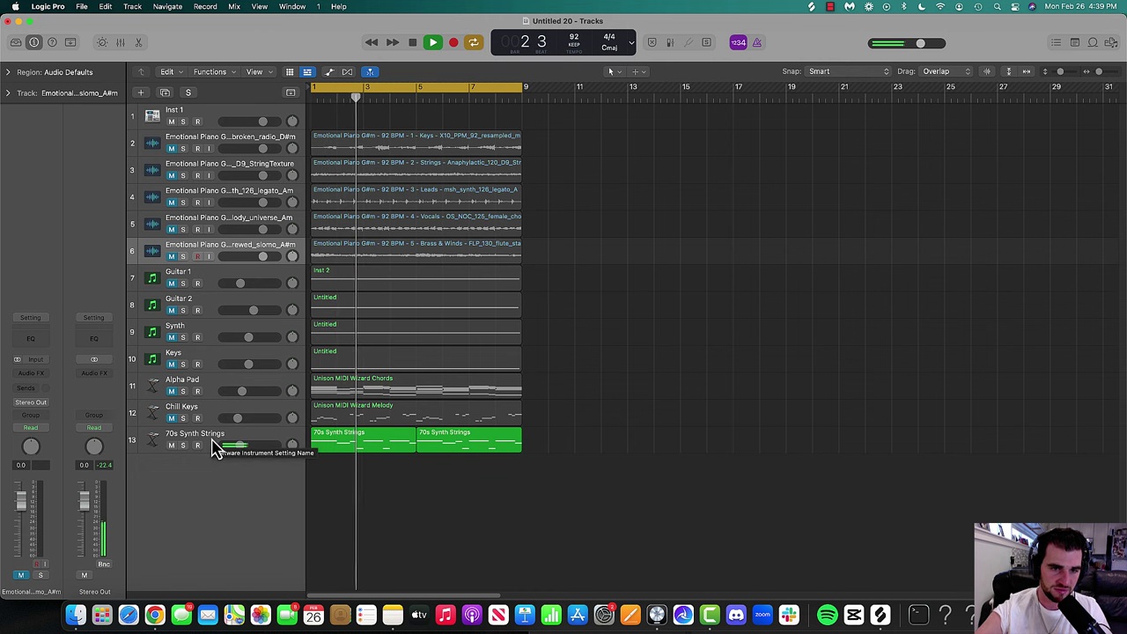
{"action": "left_click_drag", "start_coordinate": [209, 449], "coordinate": [199, 158]}
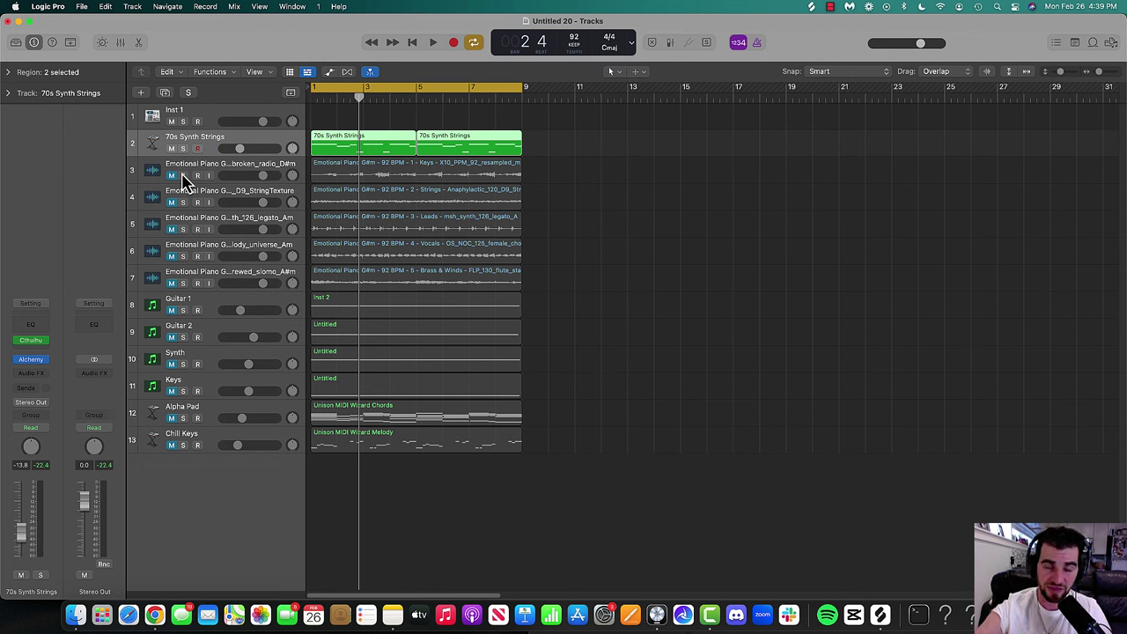
- Solo the piano keys and strings tracks and raise the strings volume up from -∞
{"action": "left_click", "coordinate": [183, 175]}
{"action": "key", "text": "Return"}
{"action": "key", "text": "space"}
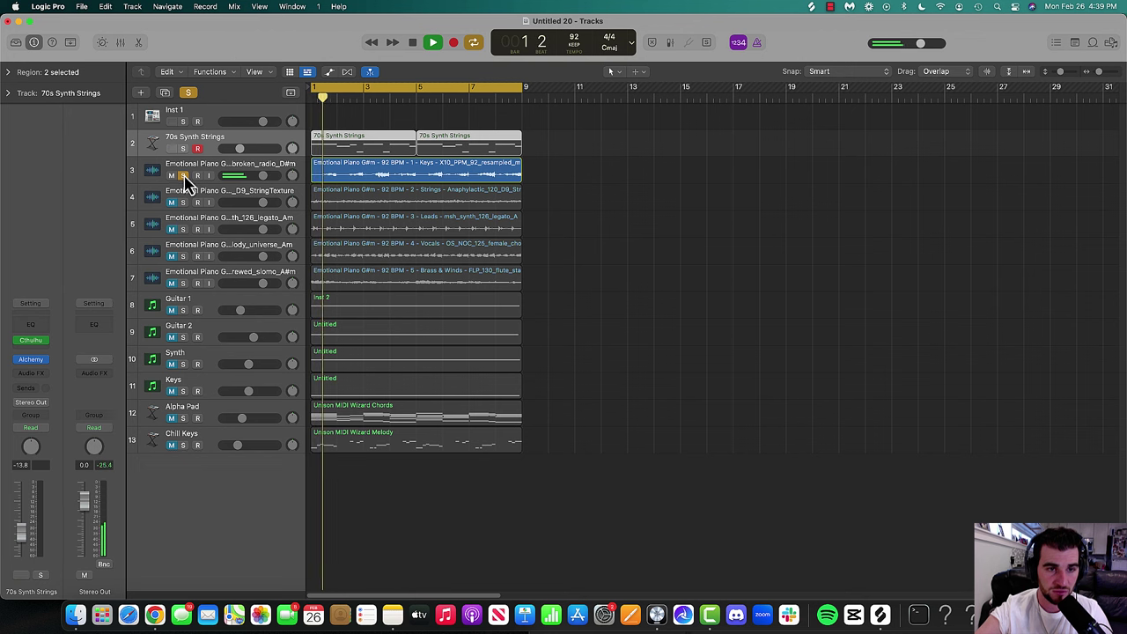
{"action": "left_click", "coordinate": [182, 148]}
{"action": "key", "text": "space"}
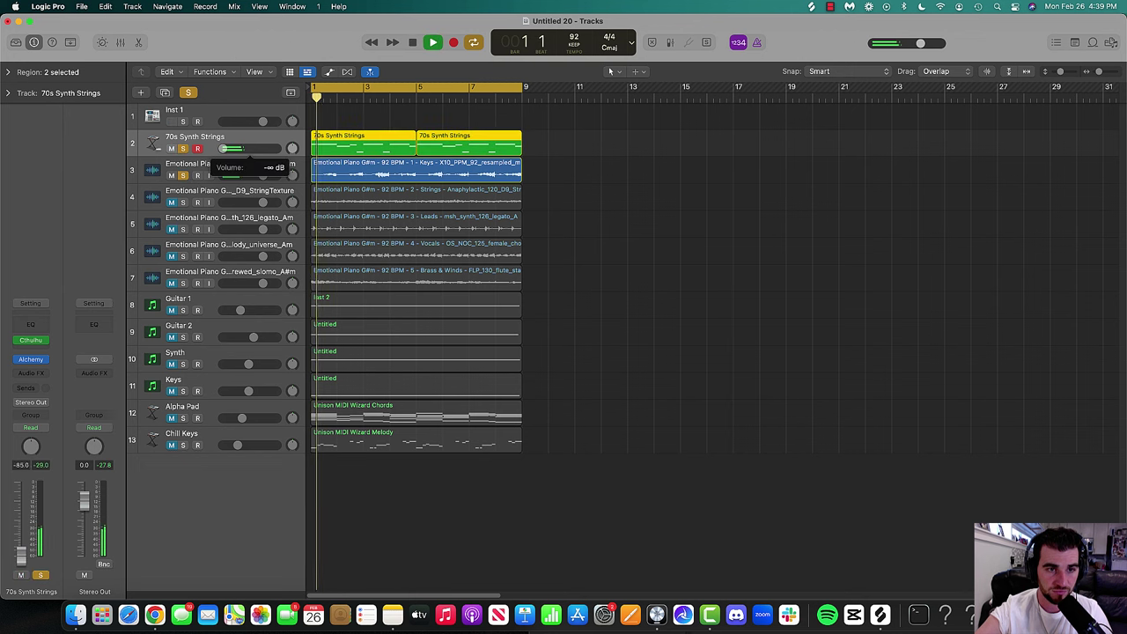
{"action": "left_click_drag", "start_coordinate": [227, 148], "coordinate": [234, 167]}
{"action": "left_click", "coordinate": [182, 176]}
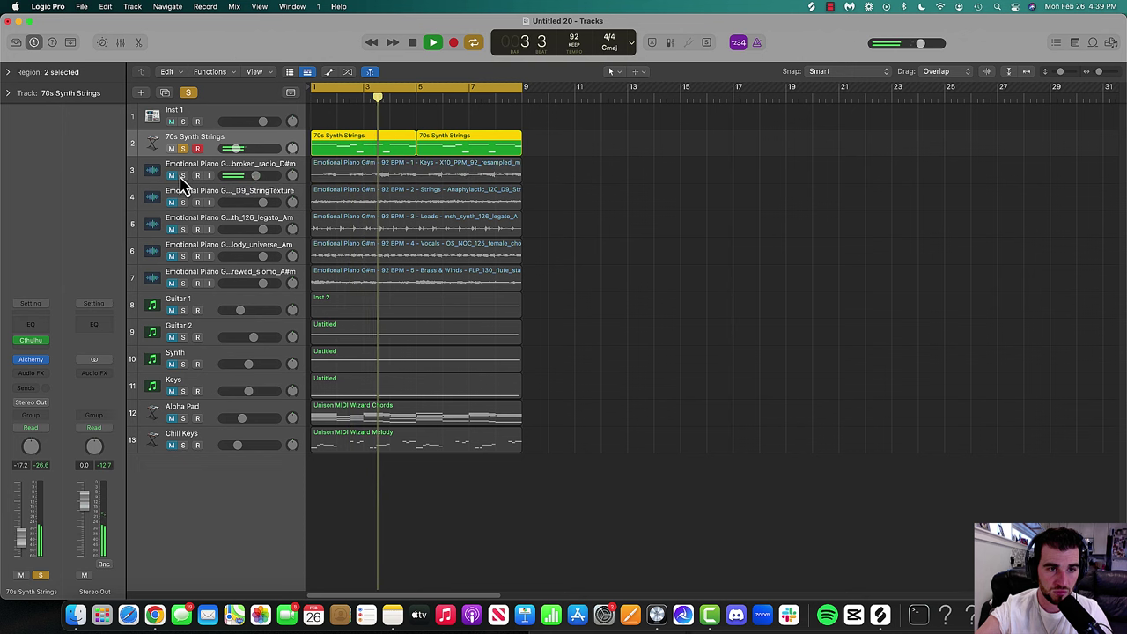
{"action": "left_click", "coordinate": [182, 176]}
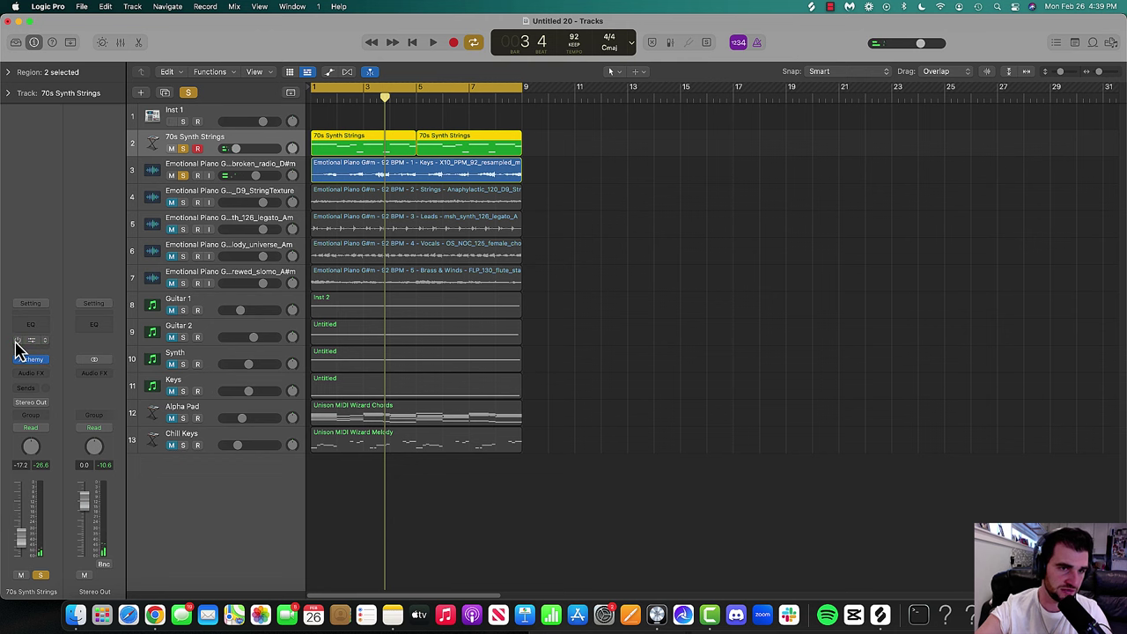
{"action": "key", "text": "Return"}
{"action": "key", "text": "space"}
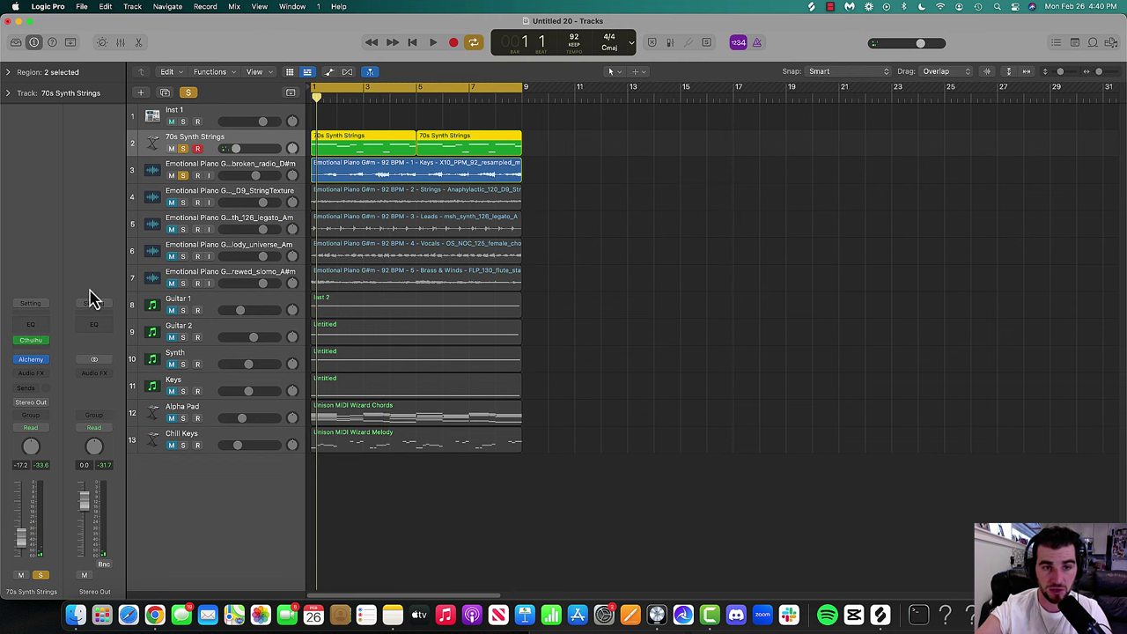
- Add a Channel EQ to the strings with 48 dB/Oct cuts at 258 Hz and 2620 Hz, then close it
{"action": "key", "text": "e"}
{"action": "key", "text": "space"}
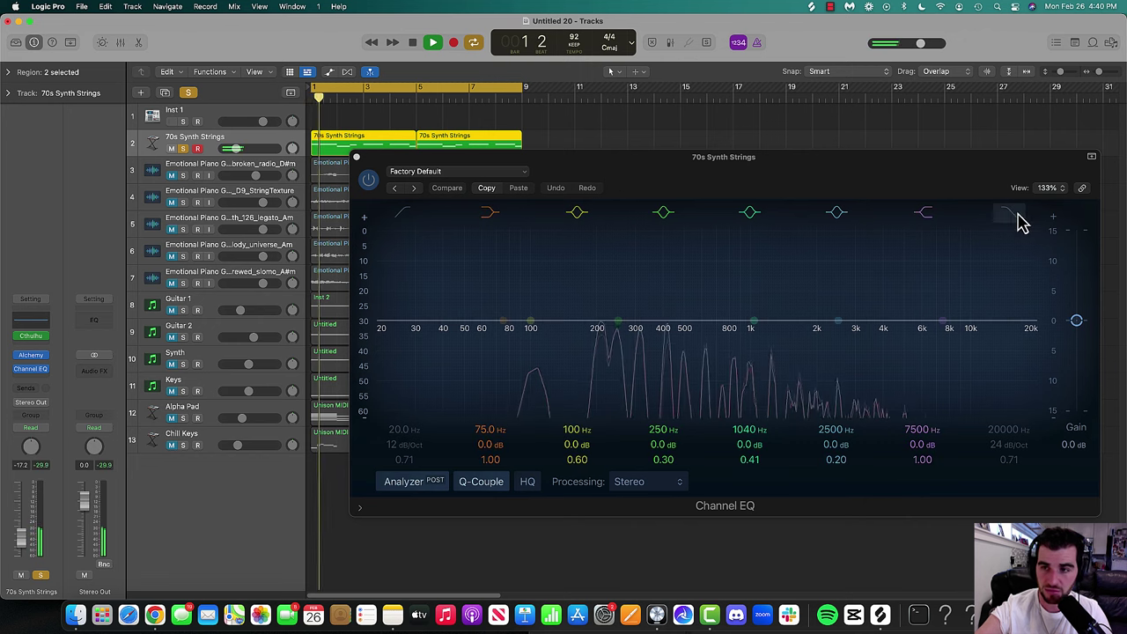
{"action": "left_click", "coordinate": [1010, 214]}
{"action": "left_click_drag", "start_coordinate": [1037, 334], "coordinate": [841, 338]}
{"action": "left_click", "coordinate": [403, 213]}
{"action": "left_click_drag", "start_coordinate": [382, 328], "coordinate": [458, 307]}
{"action": "left_click_drag", "start_coordinate": [820, 393], "coordinate": [867, 392]}
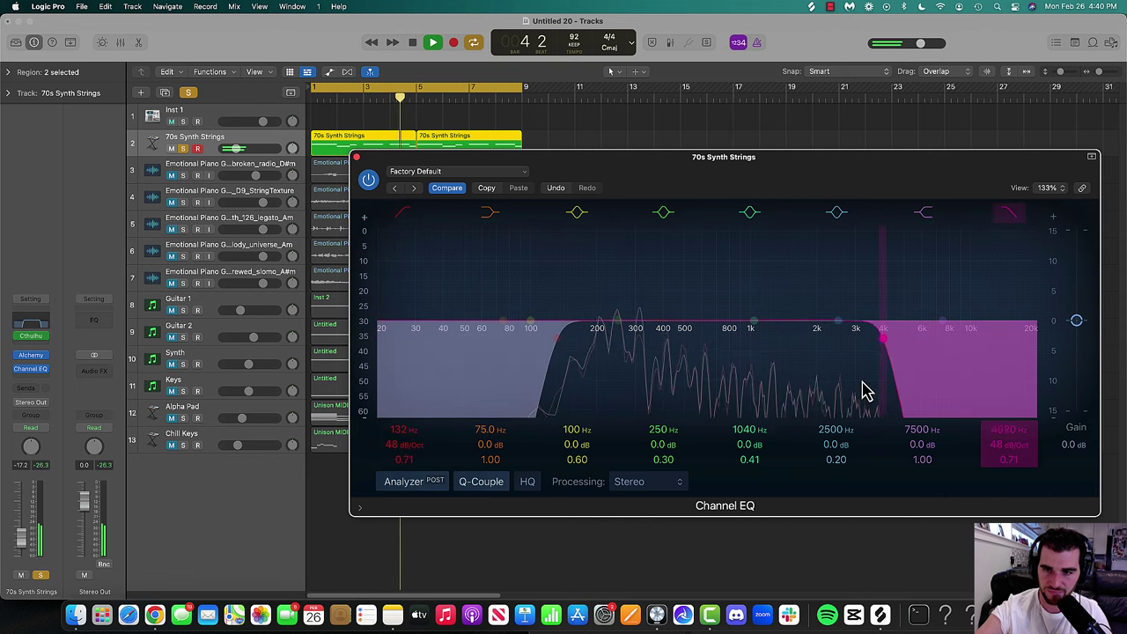
{"action": "left_click_drag", "start_coordinate": [533, 396], "coordinate": [600, 395]}
{"action": "left_click_drag", "start_coordinate": [855, 396], "coordinate": [815, 395]}
{"action": "left_click", "coordinate": [368, 179]}
{"action": "left_click", "coordinate": [357, 157]}
{"action": "key", "text": "space"}
- With the piano keys soloed, bring the strings volume back up and turn the piano keys down
{"action": "left_click", "coordinate": [184, 176]}
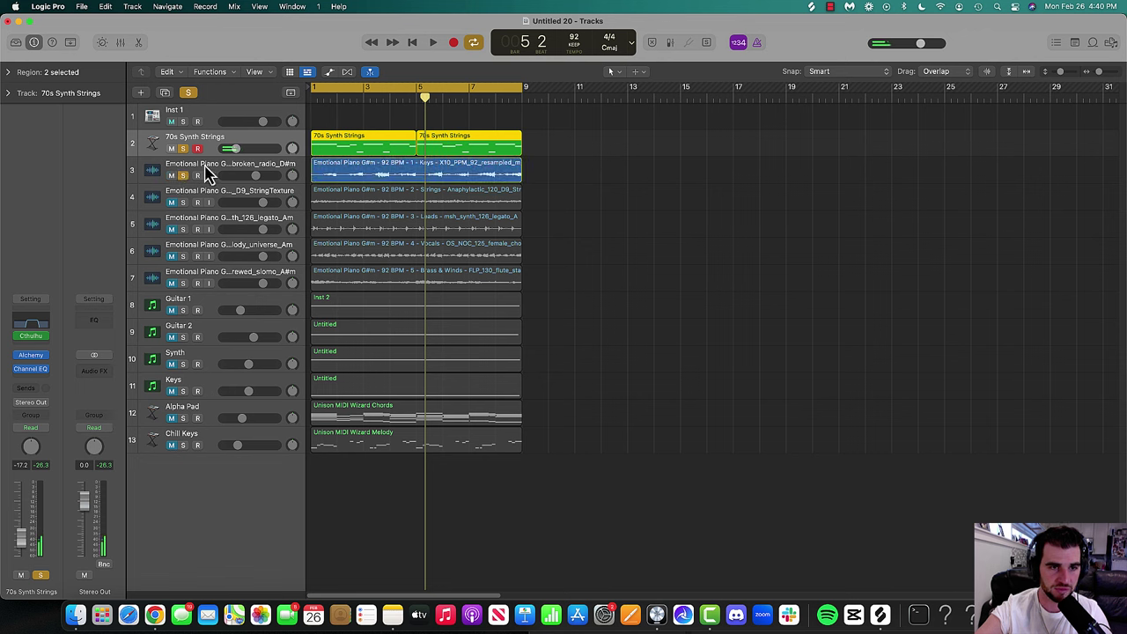
{"action": "key", "text": "space"}
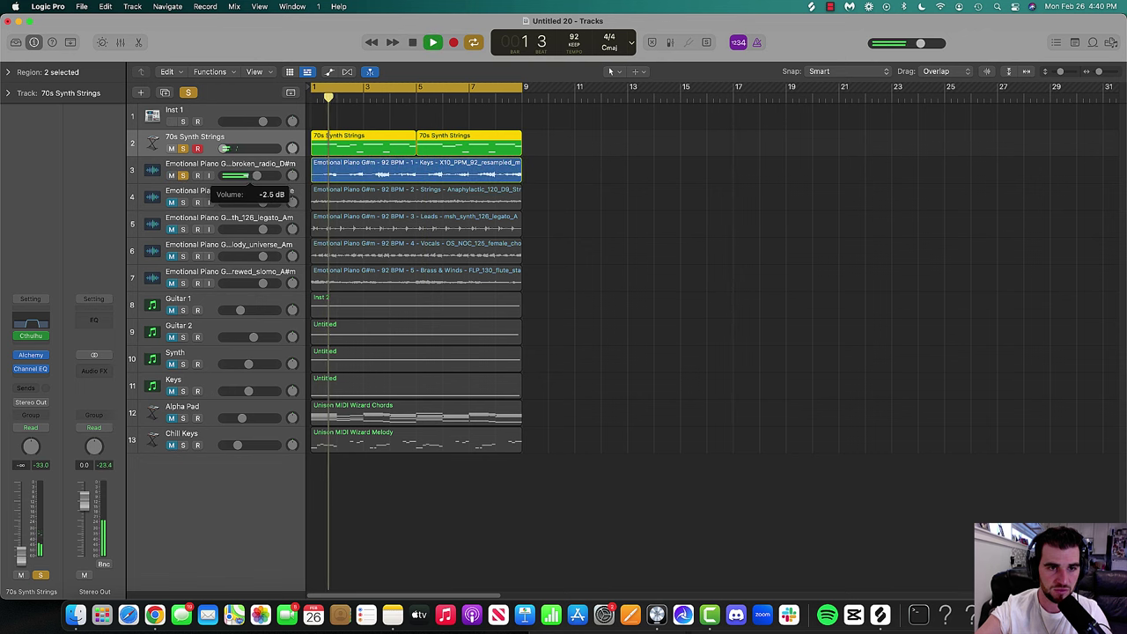
{"action": "left_click", "coordinate": [252, 170]}
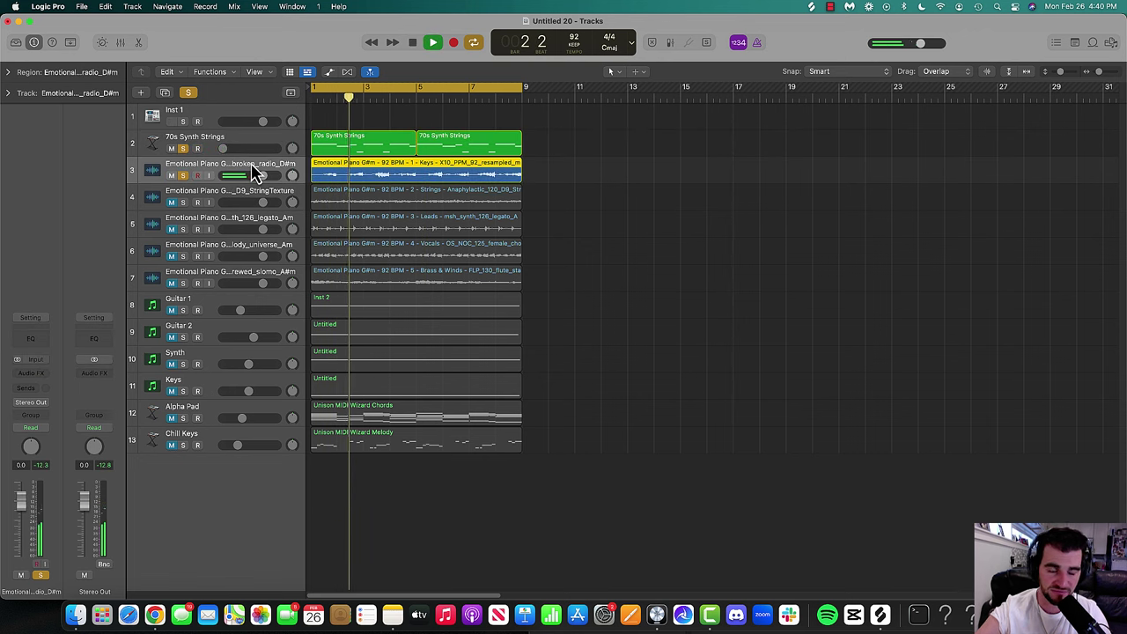
{"action": "left_click", "coordinate": [215, 156]}
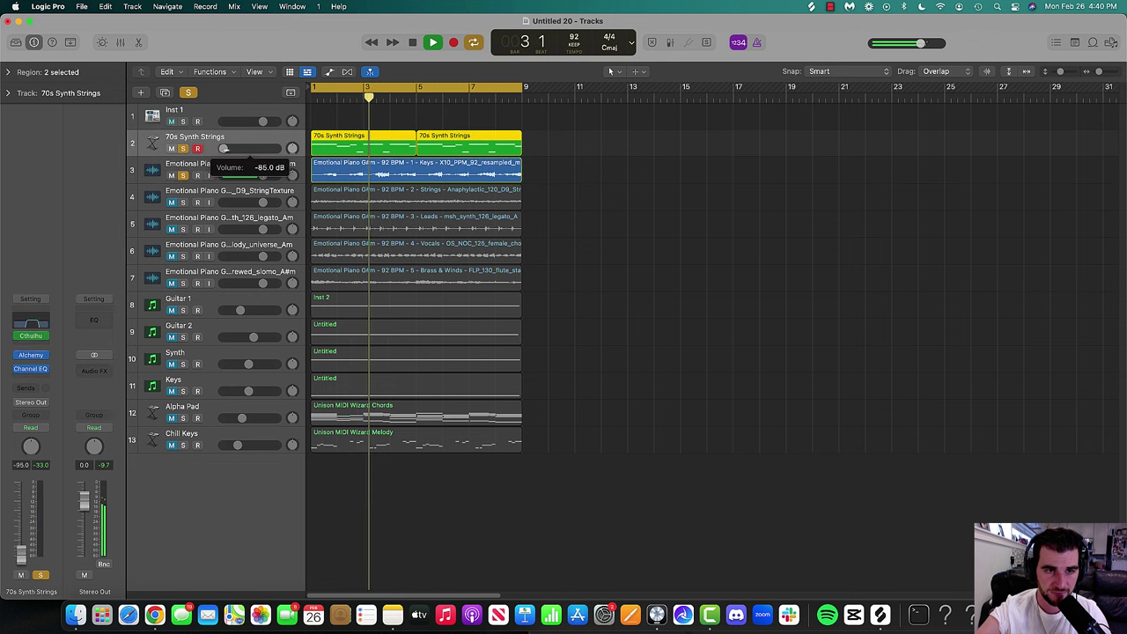
{"action": "left_click_drag", "start_coordinate": [263, 176], "coordinate": [229, 148]}
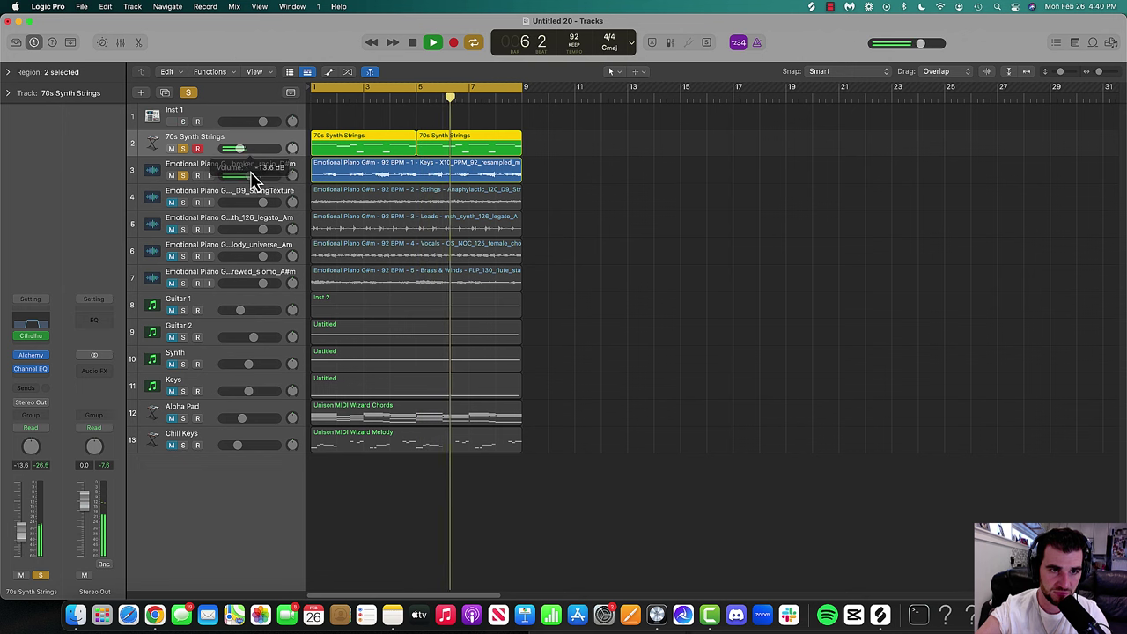
{"action": "left_click_drag", "start_coordinate": [262, 175], "coordinate": [233, 176]}
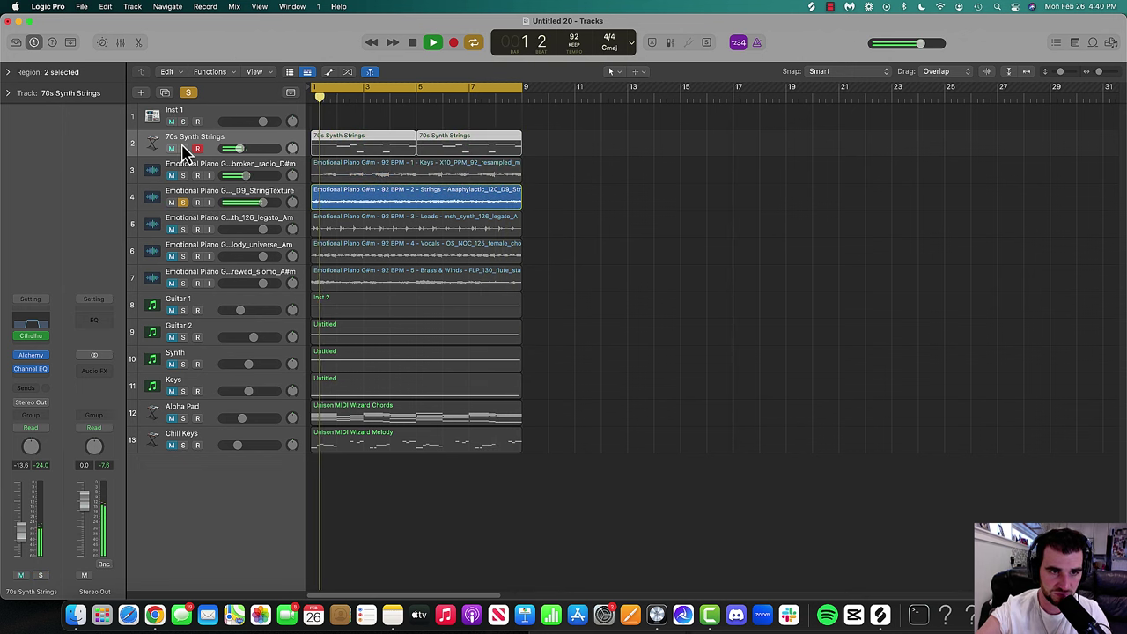
- Delete the Leads sample track
{"action": "left_click", "coordinate": [205, 197]}
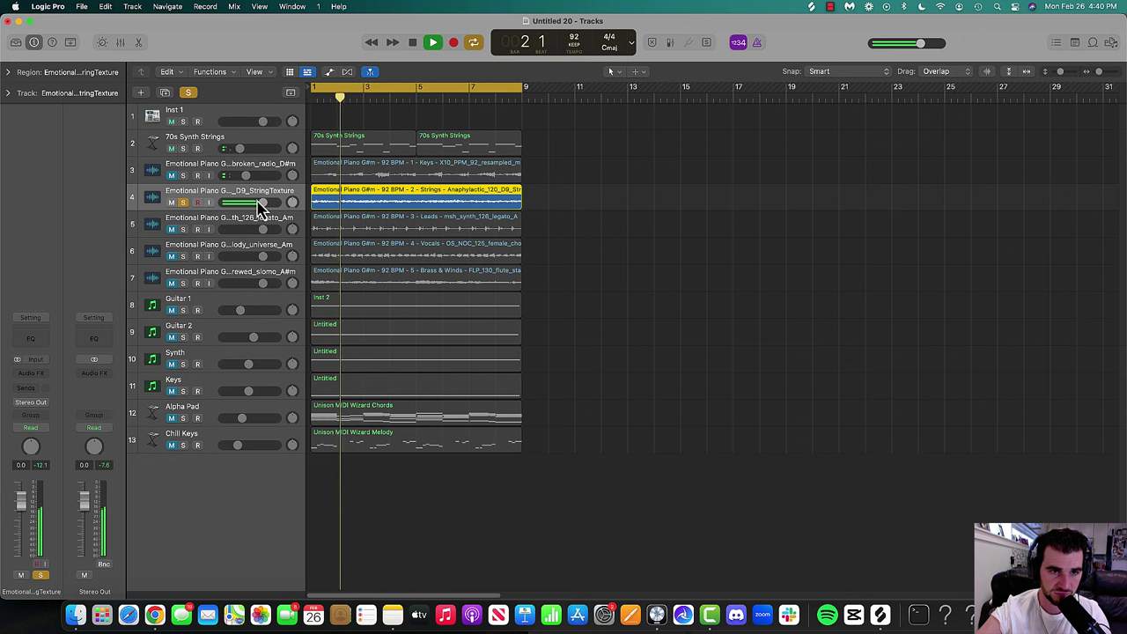
{"action": "key", "text": "space"}
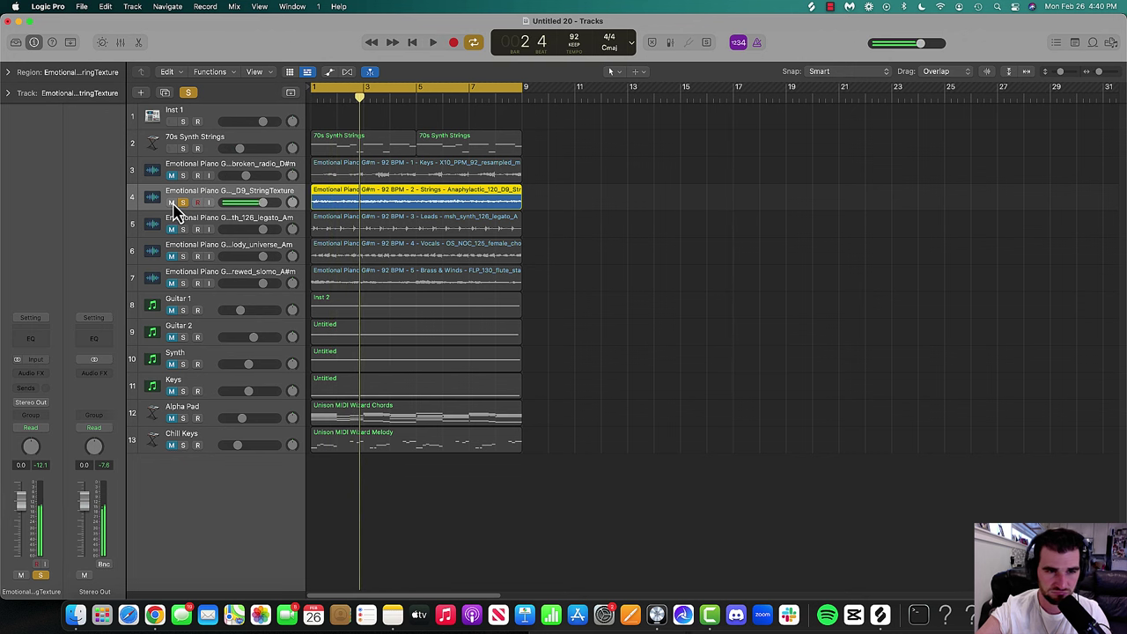
{"action": "left_click", "coordinate": [183, 235]}
{"action": "key", "text": "space"}
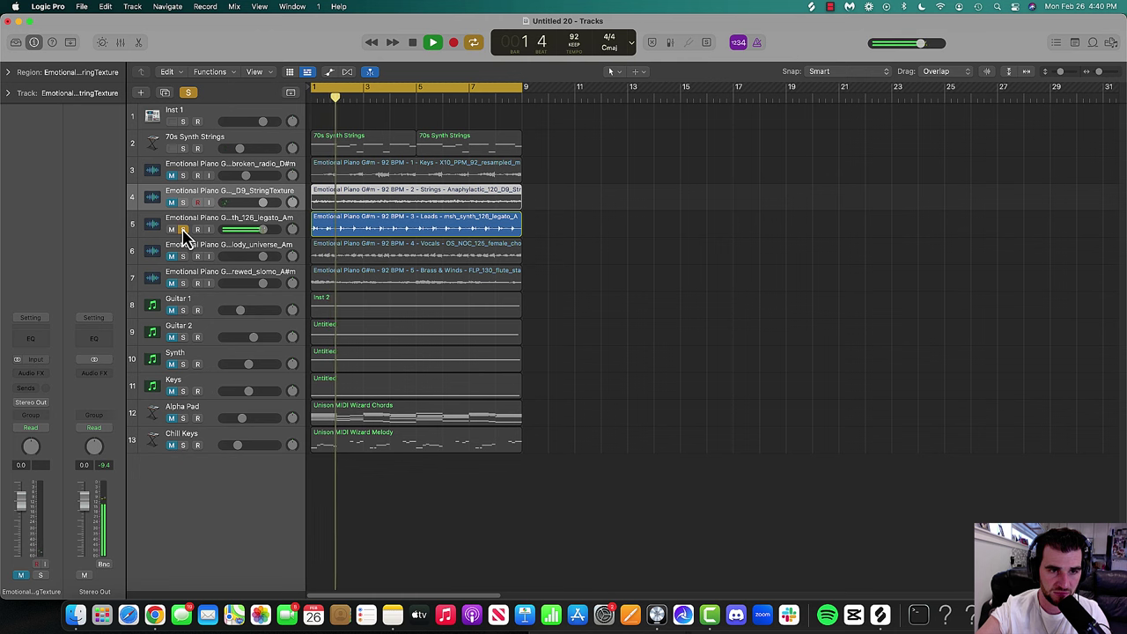
{"action": "key", "text": "super+BackSpace"}
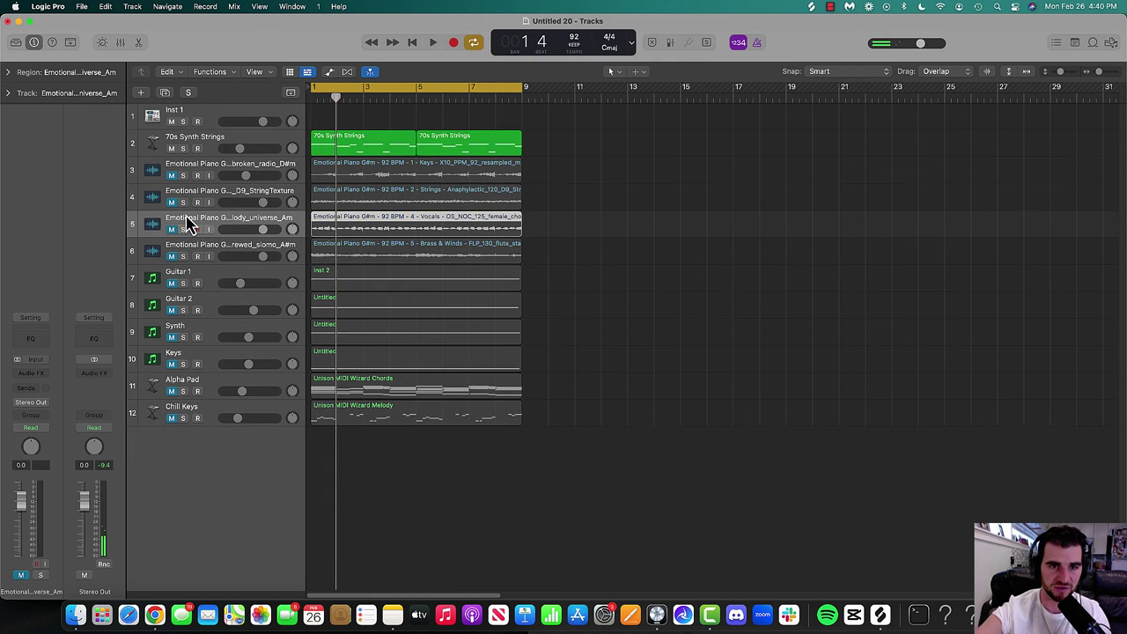
- Solo the choir vocal sample, lower it to about -14.8 dB, and solo the strings alongside
{"action": "left_click", "coordinate": [183, 230]}
{"action": "key", "text": "space"}
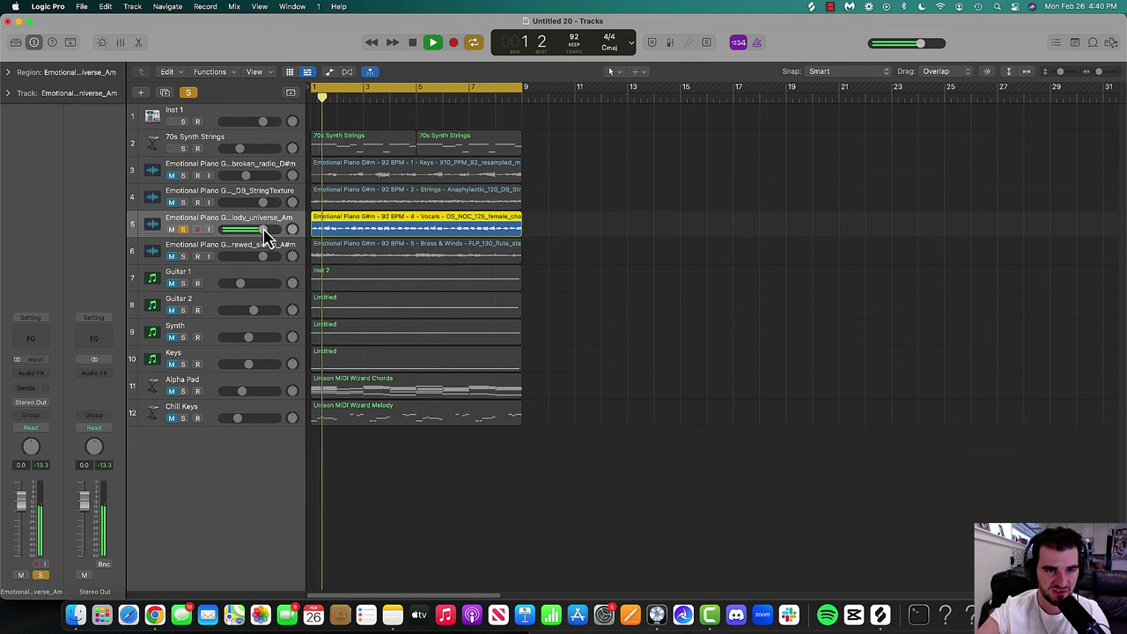
{"action": "mouse_move", "coordinate": [264, 231]}
{"action": "left_mouse_down"}
{"action": "mouse_move", "coordinate": [233, 230]}
{"action": "mouse_move", "coordinate": [263, 225]}
{"action": "mouse_move", "coordinate": [236, 229]}
{"action": "mouse_move", "coordinate": [256, 237]}
{"action": "left_mouse_up"}
{"action": "left_click", "coordinate": [182, 148]}
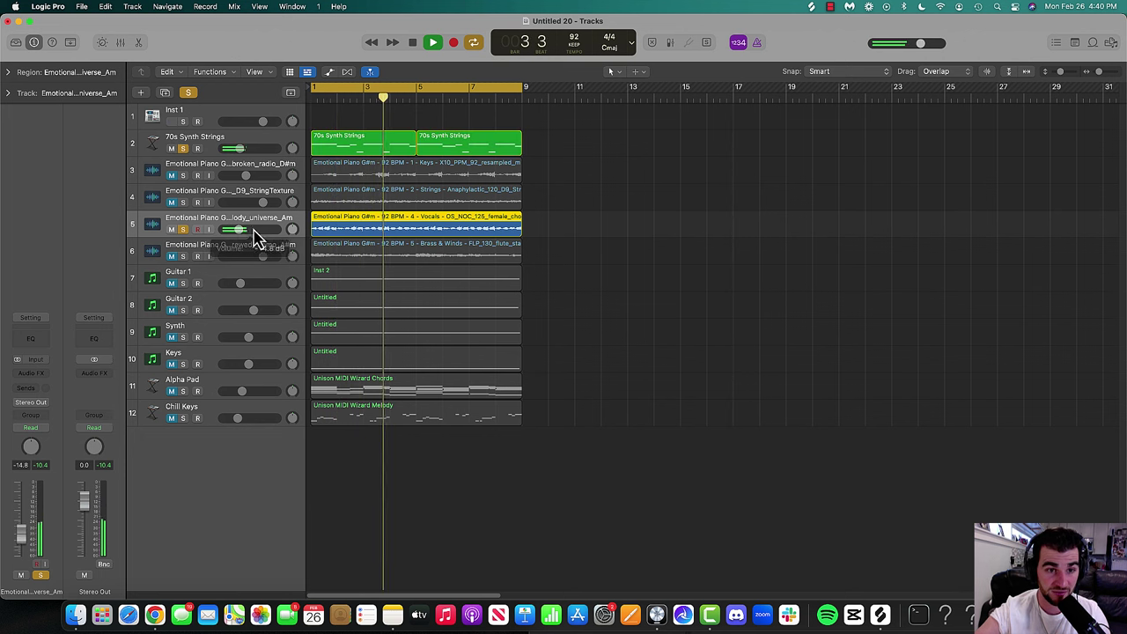
- Add a Channel EQ to the choir with a 418 Hz low cut and a high cut near 2140 Hz
{"action": "left_click", "coordinate": [22, 345]}
{"action": "left_click_drag", "start_coordinate": [1026, 251], "coordinate": [936, 370]}
{"action": "left_click_drag", "start_coordinate": [401, 264], "coordinate": [597, 354]}
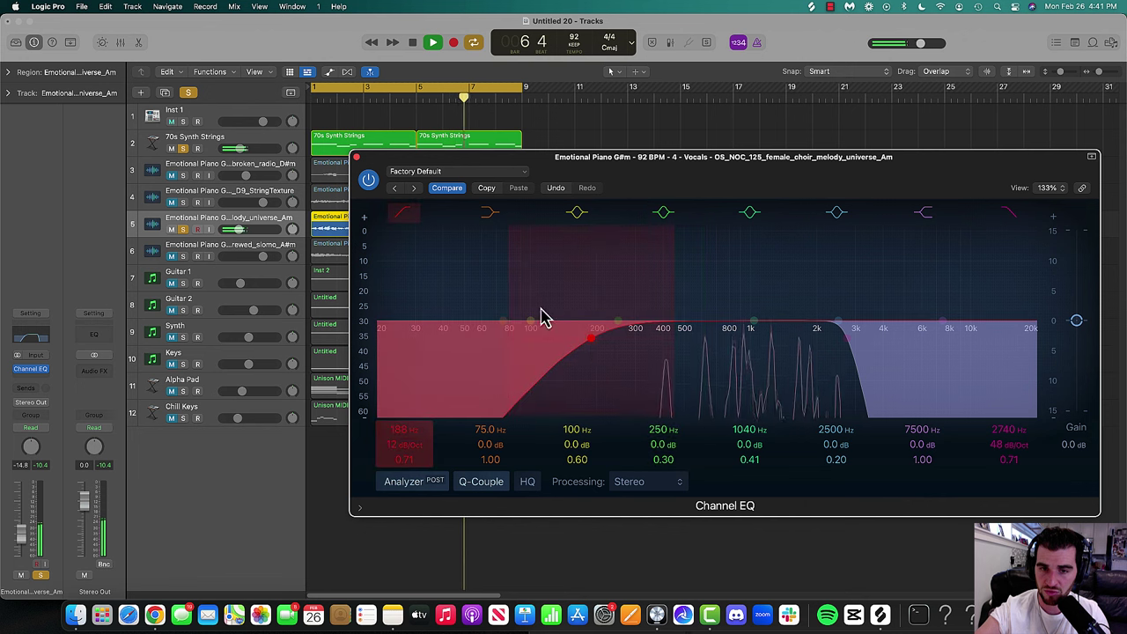
{"action": "left_click_drag", "start_coordinate": [544, 317], "coordinate": [591, 375]}
{"action": "mouse_move", "coordinate": [859, 381]}
{"action": "left_mouse_down"}
{"action": "mouse_move", "coordinate": [806, 383]}
{"action": "mouse_move", "coordinate": [913, 382]}
{"action": "mouse_move", "coordinate": [853, 384]}
{"action": "left_mouse_up"}
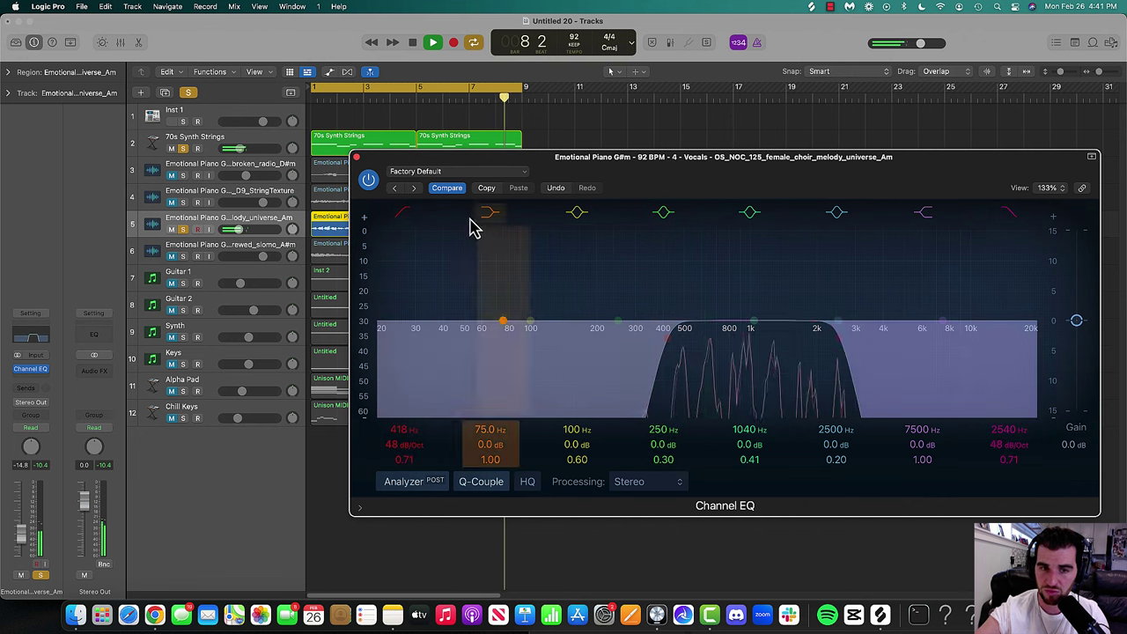
{"action": "left_click", "coordinate": [356, 157]}
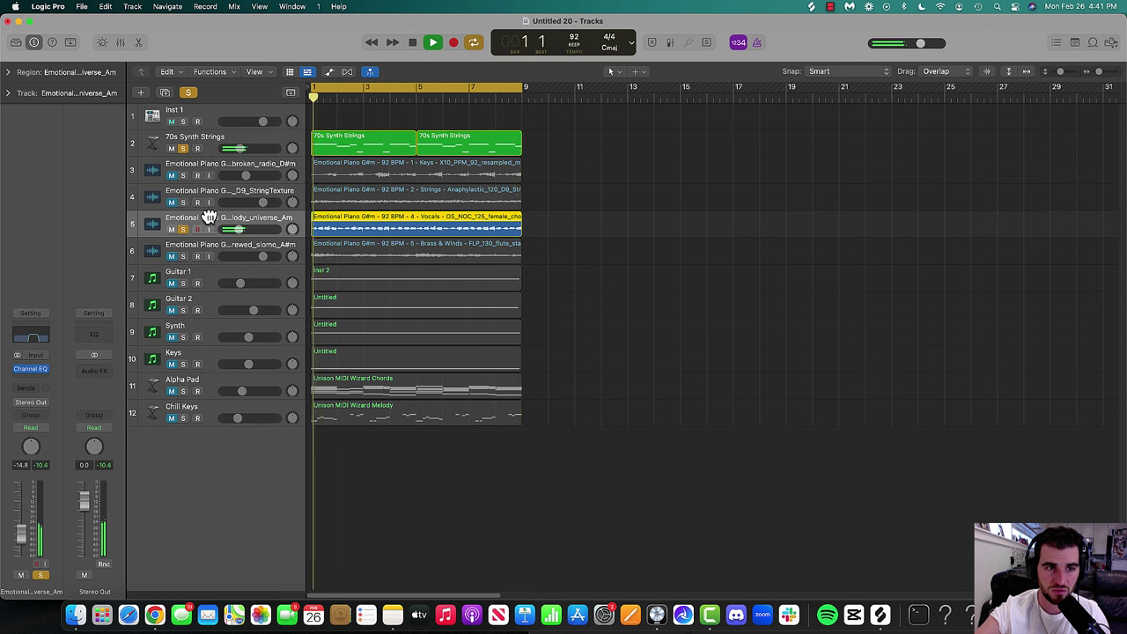
- Move the choir track to position 3 and reset the strings EQ cuts to 210 Hz and 2300 Hz
{"action": "left_click_drag", "start_coordinate": [209, 217], "coordinate": [224, 156]}
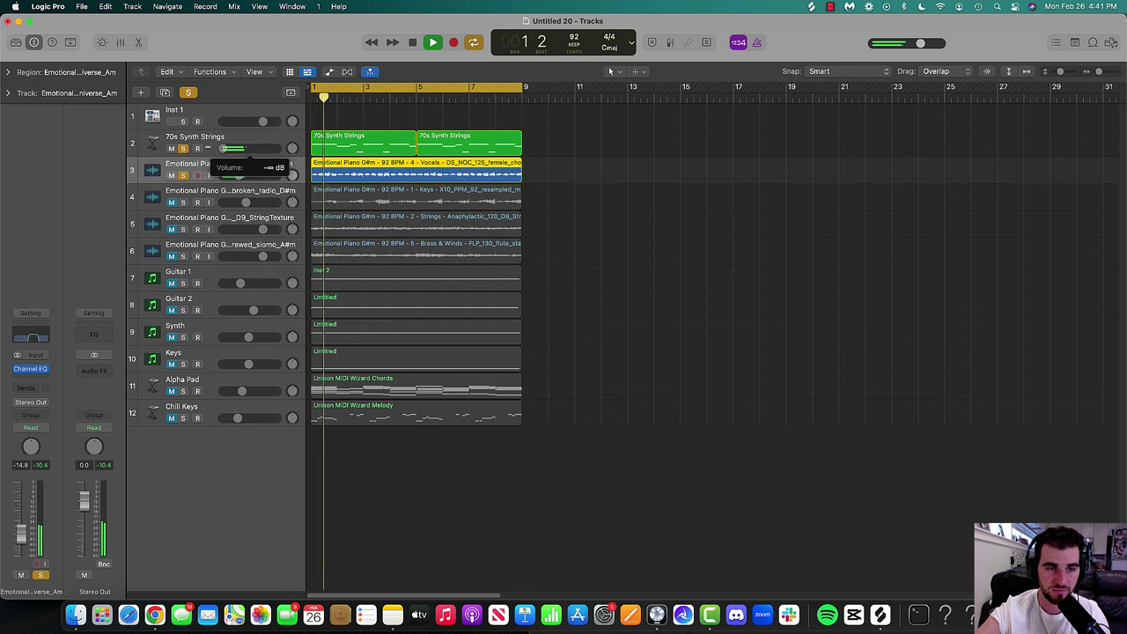
{"action": "left_click", "coordinate": [231, 145]}
{"action": "left_click", "coordinate": [34, 326]}
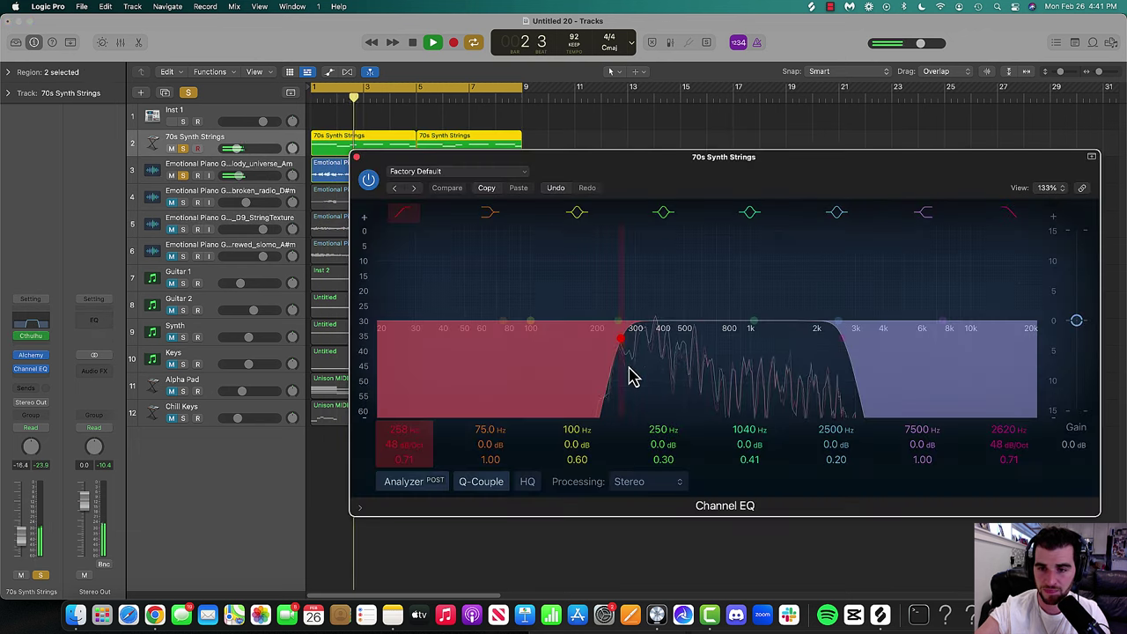
{"action": "left_click_drag", "start_coordinate": [631, 376], "coordinate": [587, 390]}
{"action": "left_click_drag", "start_coordinate": [833, 392], "coordinate": [803, 388]}
{"action": "left_click_drag", "start_coordinate": [609, 397], "coordinate": [615, 397]}
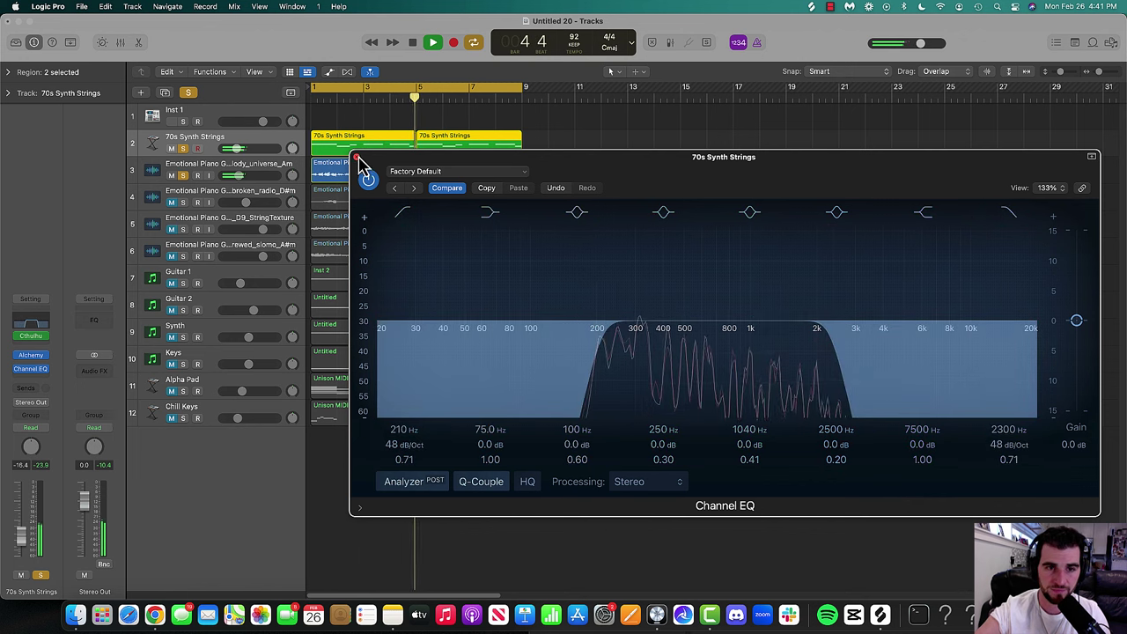
- Close the strings EQ and turn the piano keys track down to -10.4 dB
{"action": "left_click", "coordinate": [357, 157]}
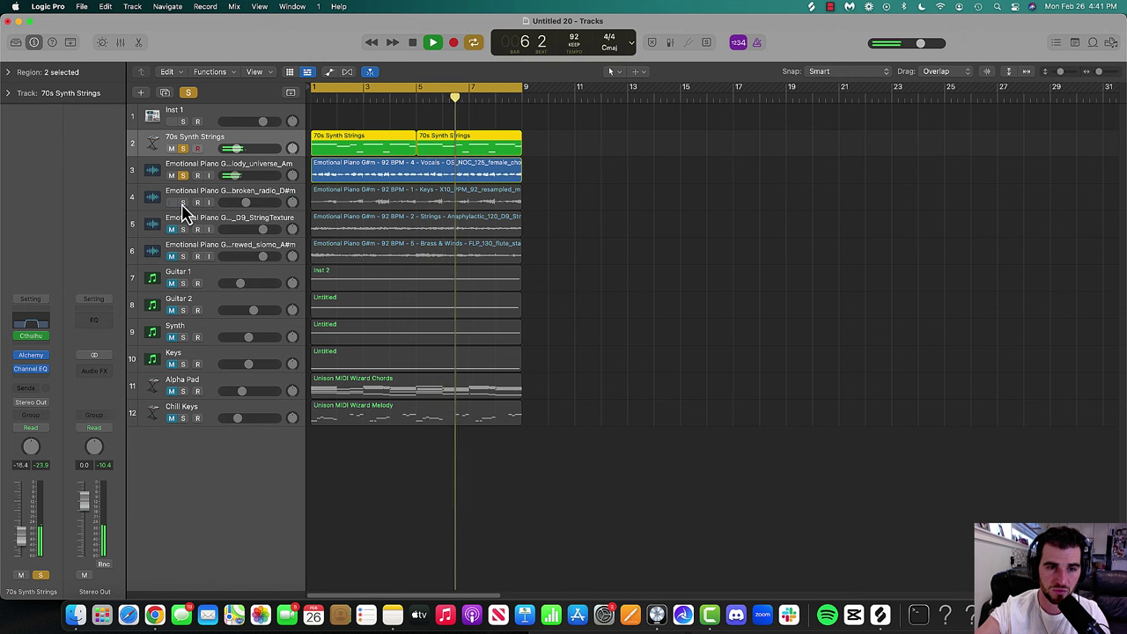
{"action": "left_click", "coordinate": [245, 203]}
{"action": "left_click_drag", "start_coordinate": [237, 203], "coordinate": [232, 214]}
{"action": "key", "text": "space"}
- Solo the flute stack sample instead of the strings, dismissing the no-input-source alert, and play it
{"action": "left_click", "coordinate": [183, 257]}
{"action": "left_click", "coordinate": [182, 148]}
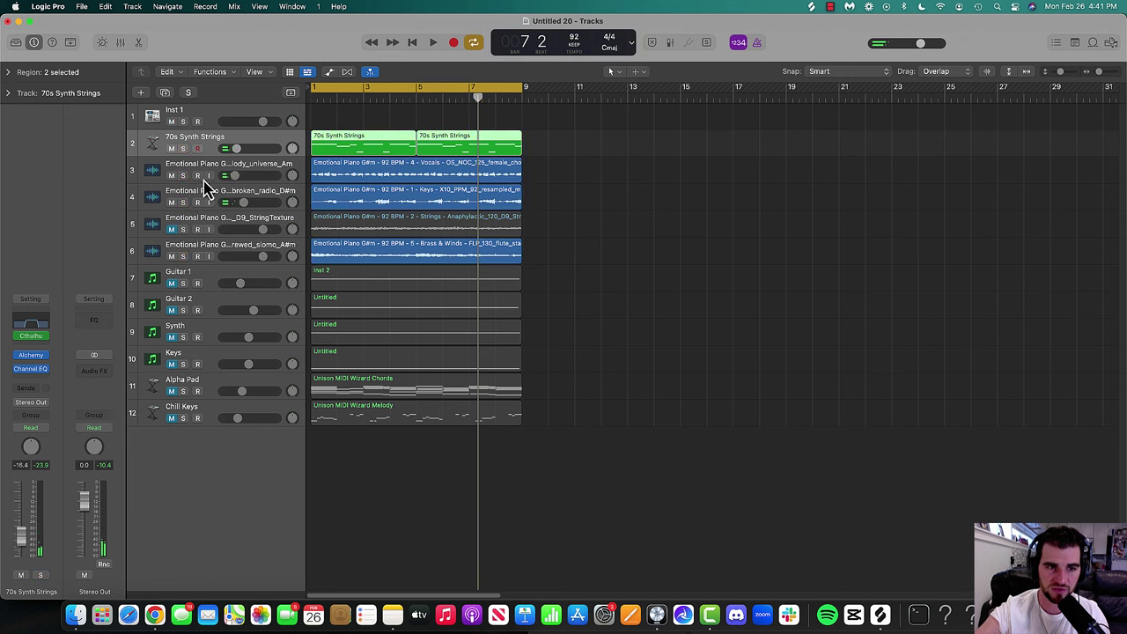
{"action": "left_click", "coordinate": [197, 229]}
{"action": "left_click", "coordinate": [608, 217]}
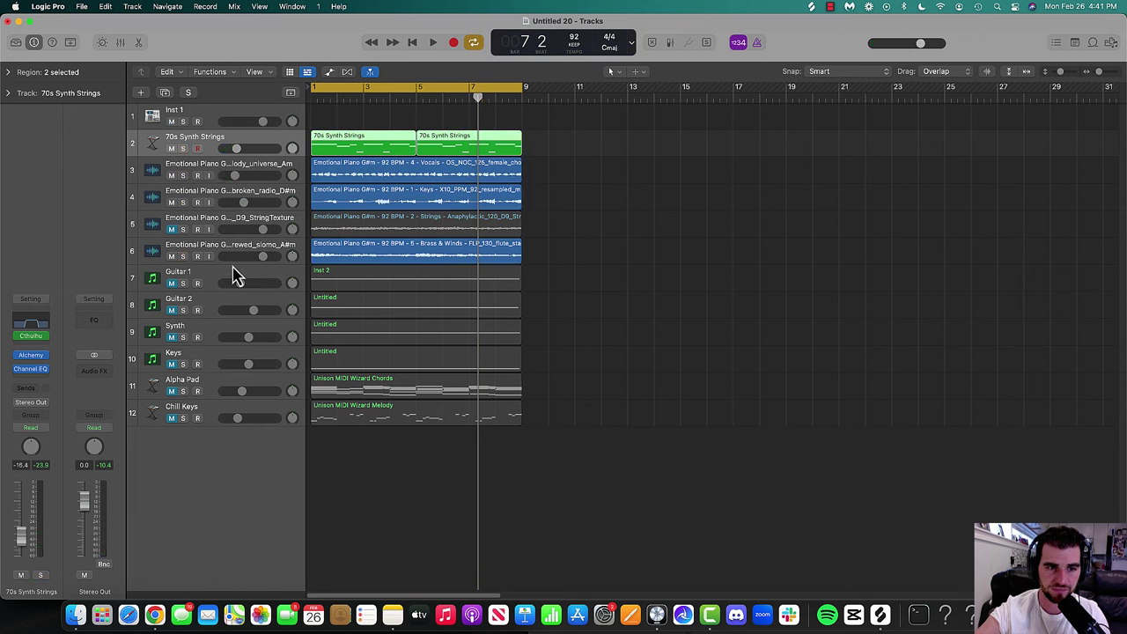
{"action": "left_click", "coordinate": [182, 256]}
{"action": "key", "text": "space"}
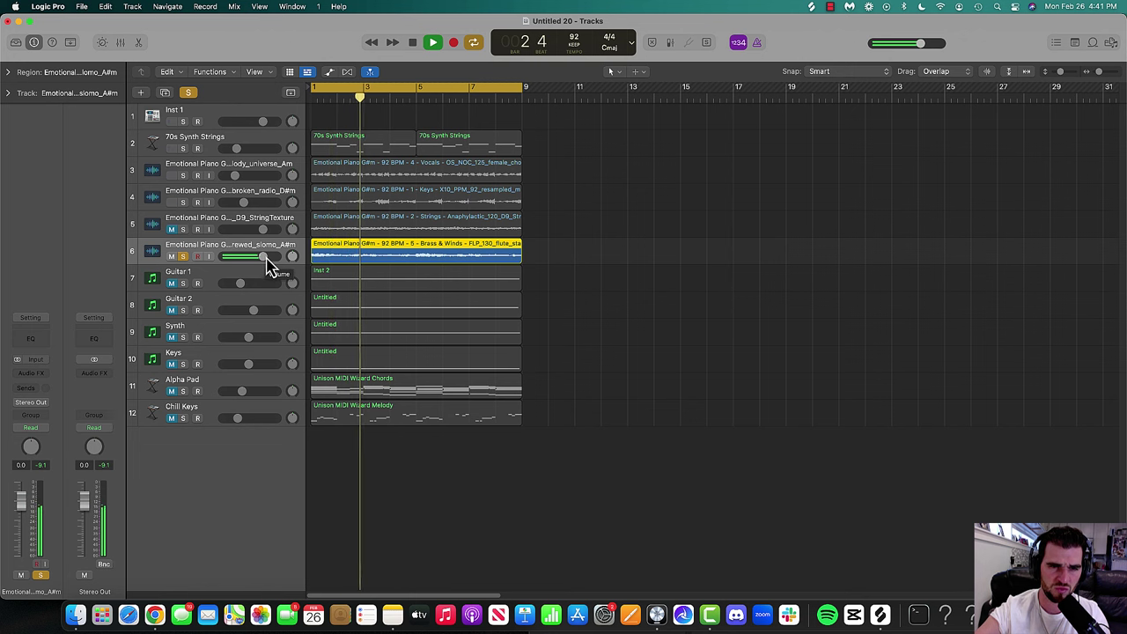
- Add a Channel EQ to the flute stack with a low cut near 155 Hz and high cut near 3140 Hz
{"action": "left_click", "coordinate": [26, 342]}
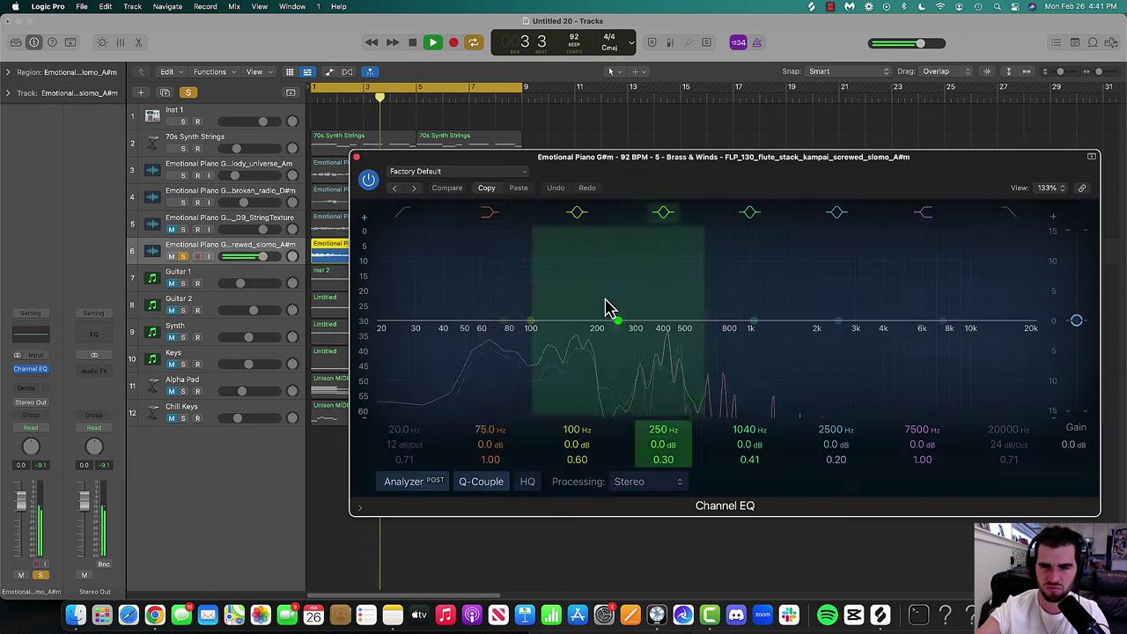
{"action": "left_click_drag", "start_coordinate": [467, 253], "coordinate": [599, 350]}
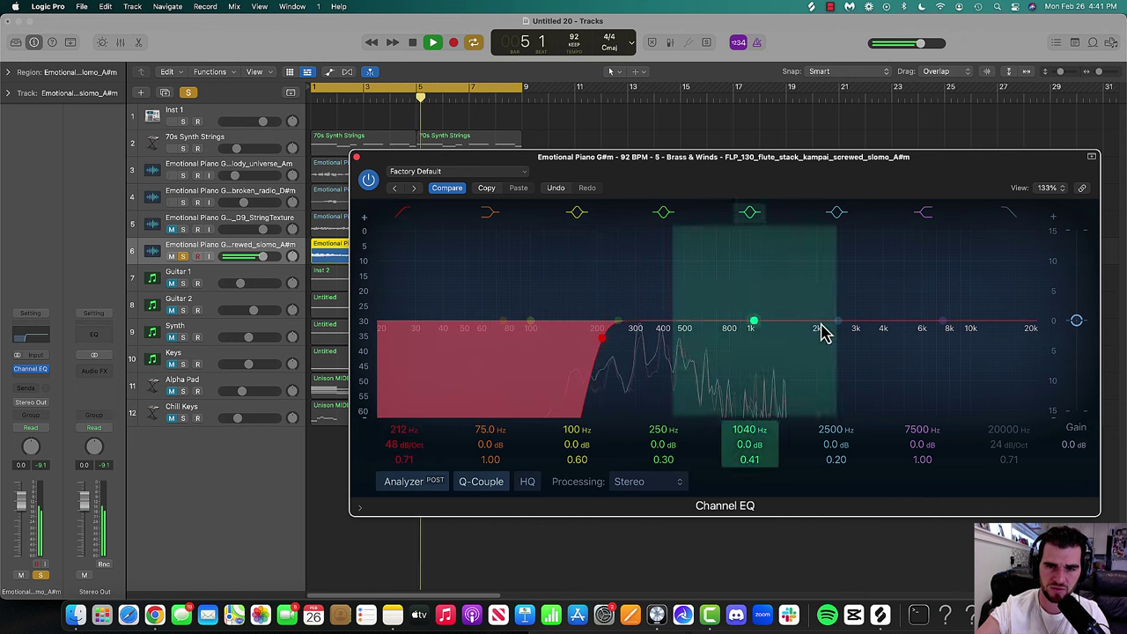
{"action": "left_click_drag", "start_coordinate": [1011, 259], "coordinate": [881, 352]}
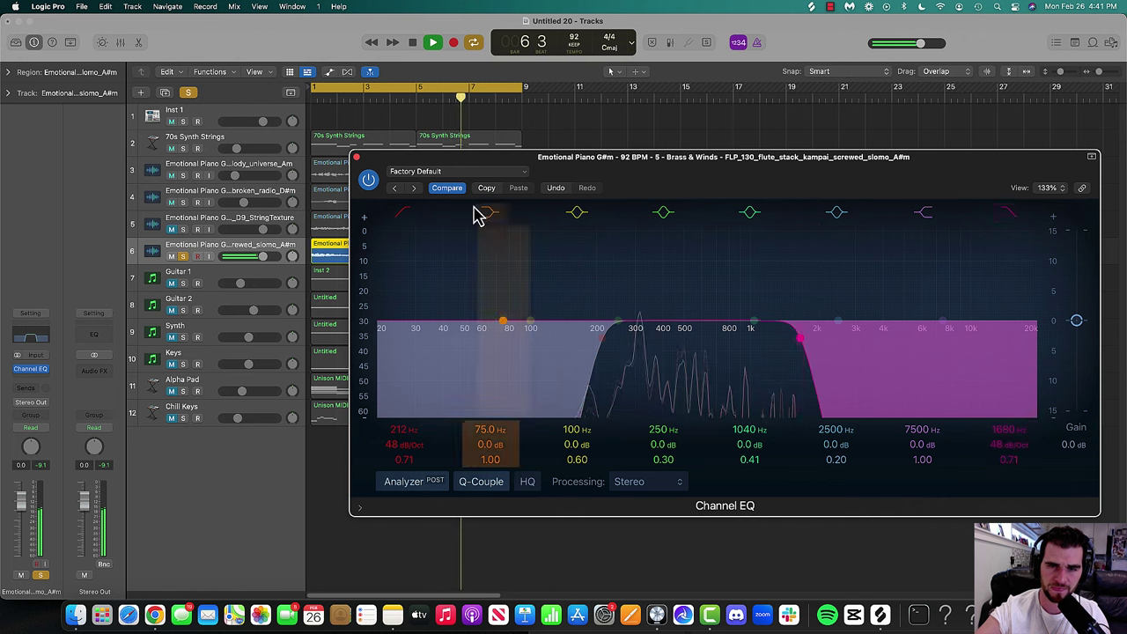
{"action": "left_click", "coordinate": [356, 158]}
{"action": "key", "text": "space"}
- Unsolo the flute, audition the string texture sample, and lower the flute track volume
{"action": "left_click", "coordinate": [182, 256]}
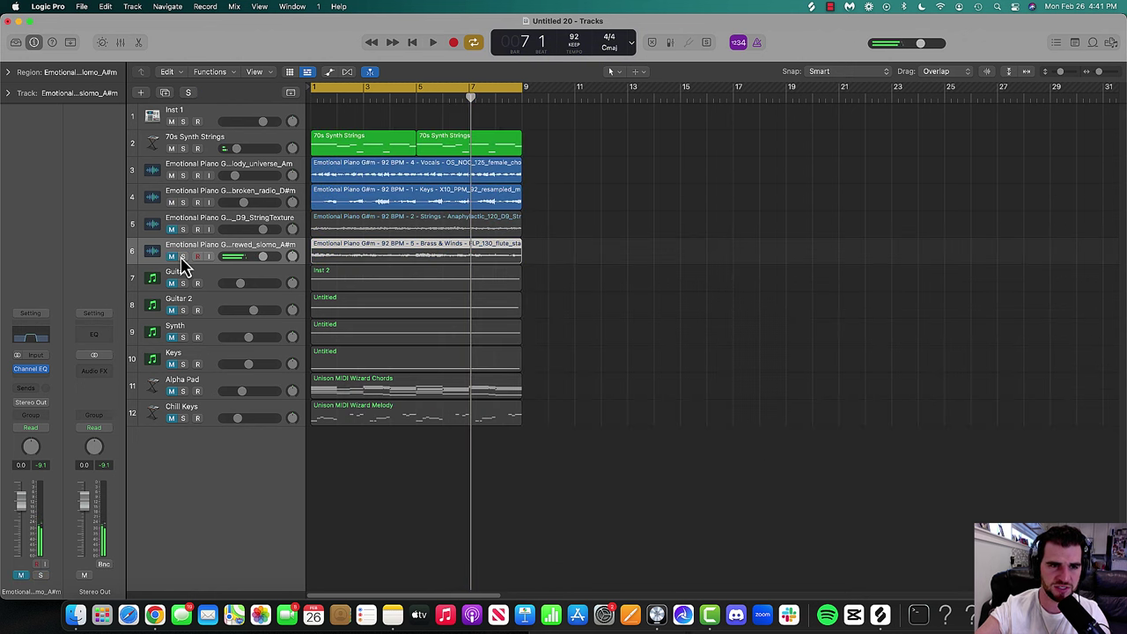
{"action": "key", "text": "space"}
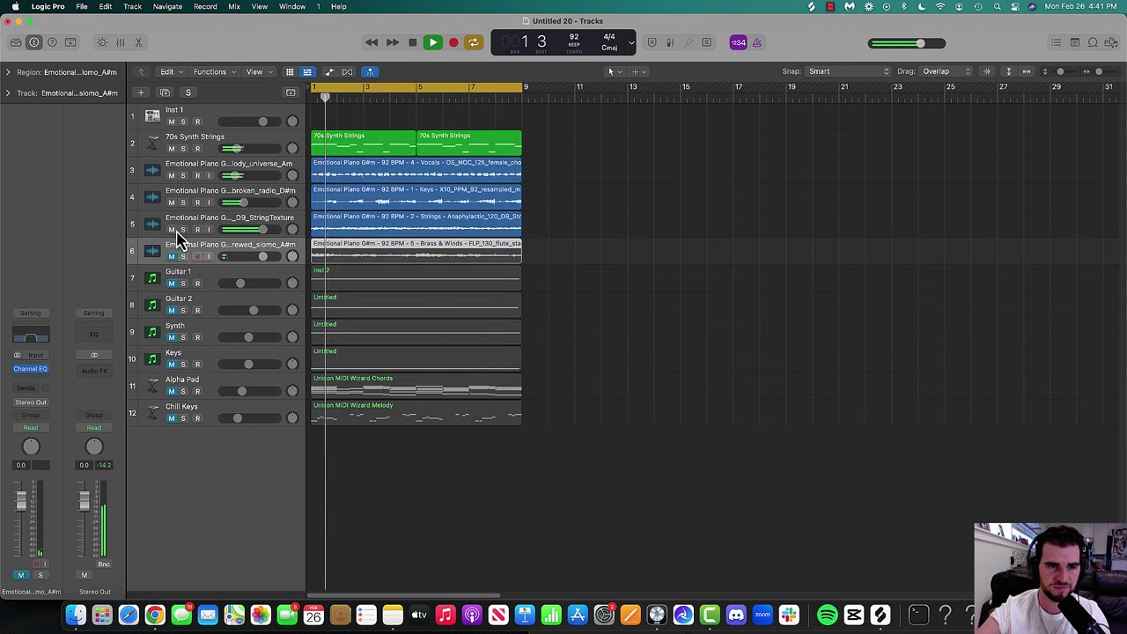
{"action": "left_click", "coordinate": [182, 229]}
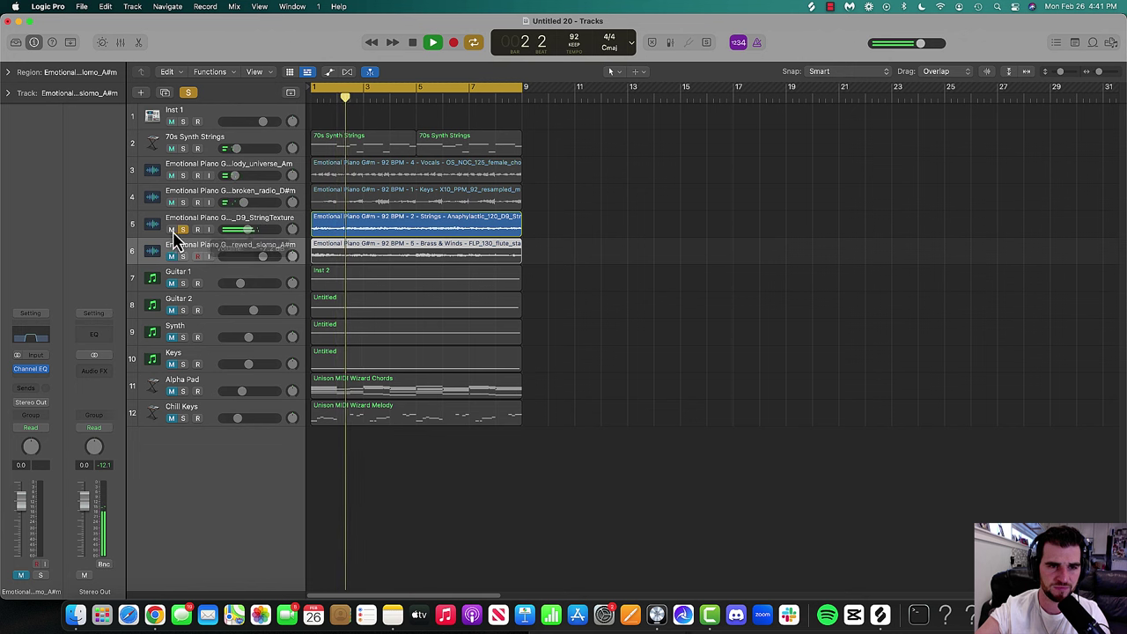
{"action": "left_click", "coordinate": [182, 229]}
{"action": "left_click_drag", "start_coordinate": [262, 256], "coordinate": [222, 257]}
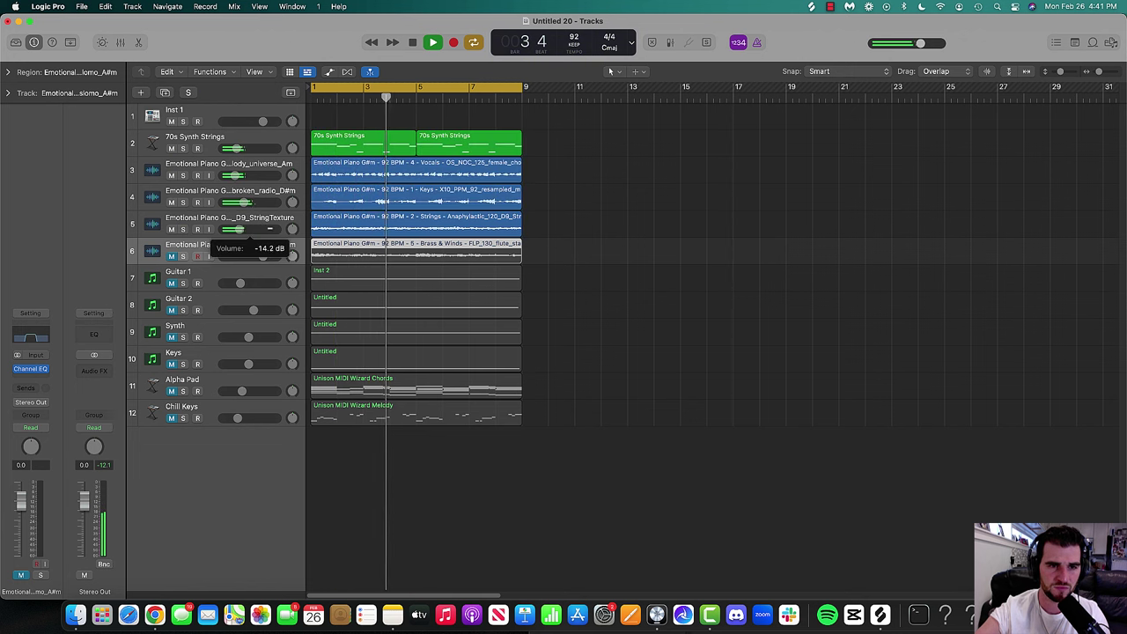
{"action": "left_click", "coordinate": [227, 222]}
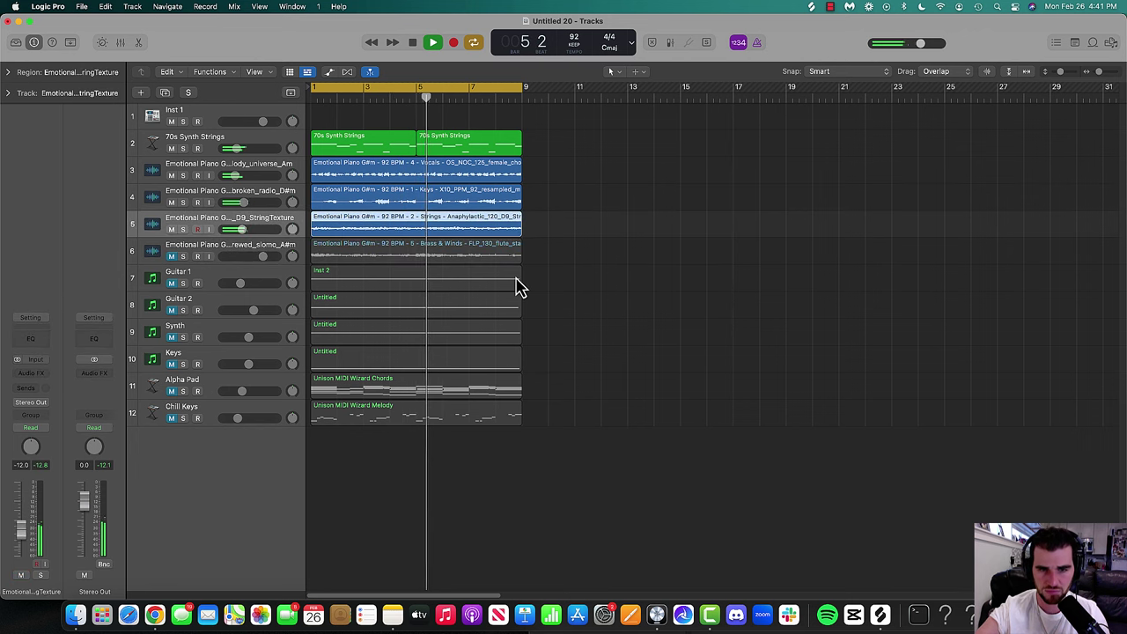
- Solo the strings and EQ them: 129 Hz low cut at 48 dB/Oct, -3.7 dB dip at 320 Hz, Q 1.5
{"action": "left_click", "coordinate": [31, 343]}
{"action": "key", "text": "s"}
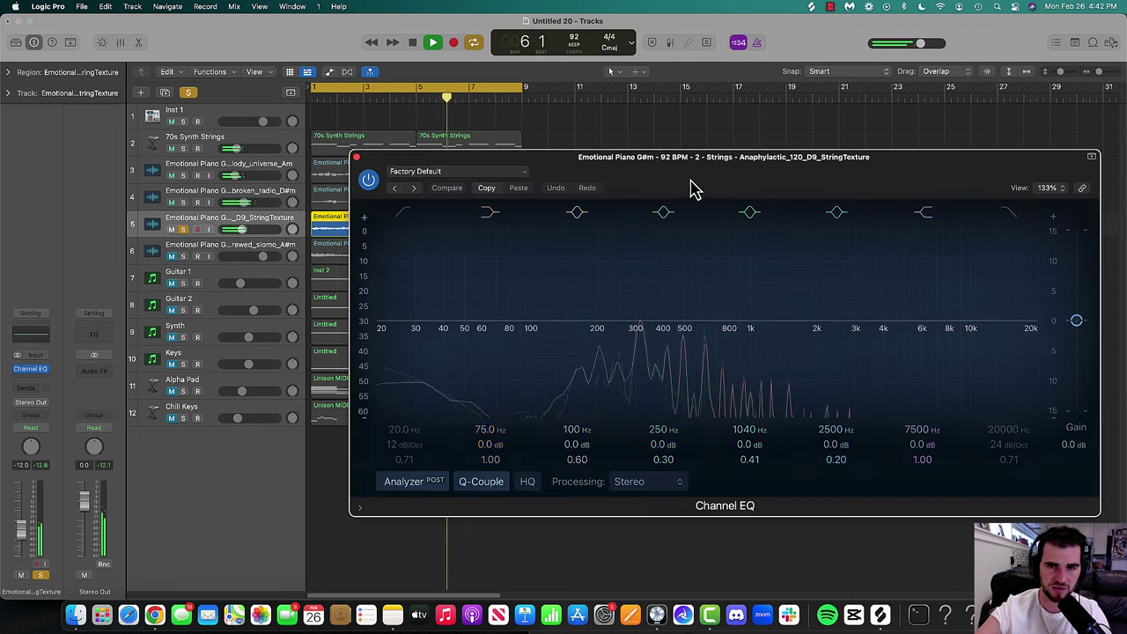
{"action": "left_click_drag", "start_coordinate": [413, 267], "coordinate": [604, 347]}
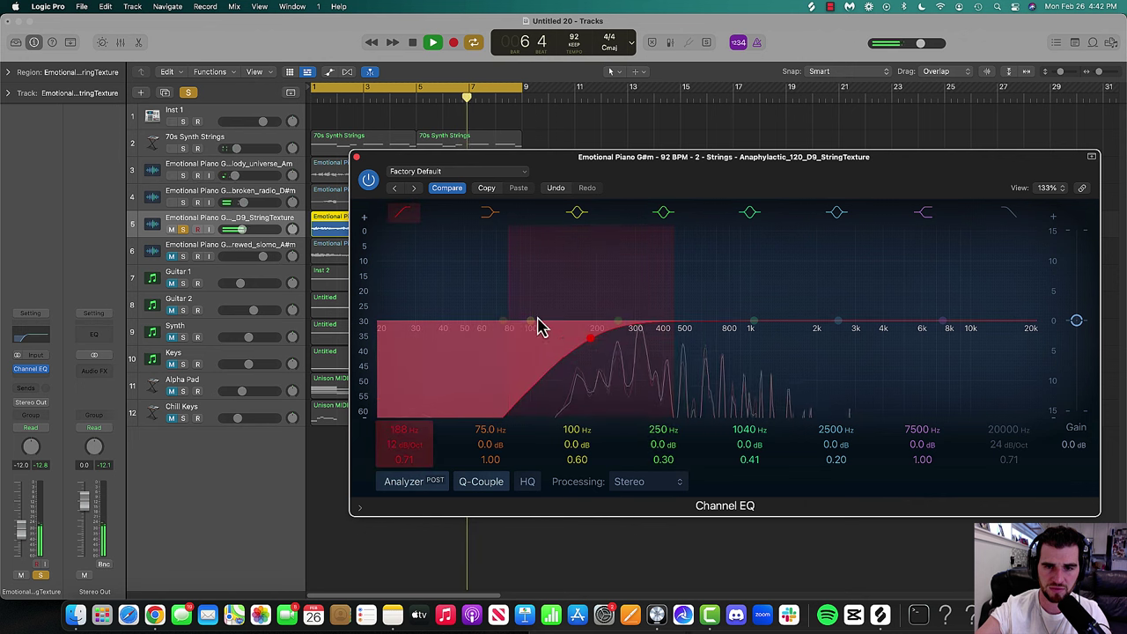
{"action": "left_click_drag", "start_coordinate": [510, 307], "coordinate": [519, 367]}
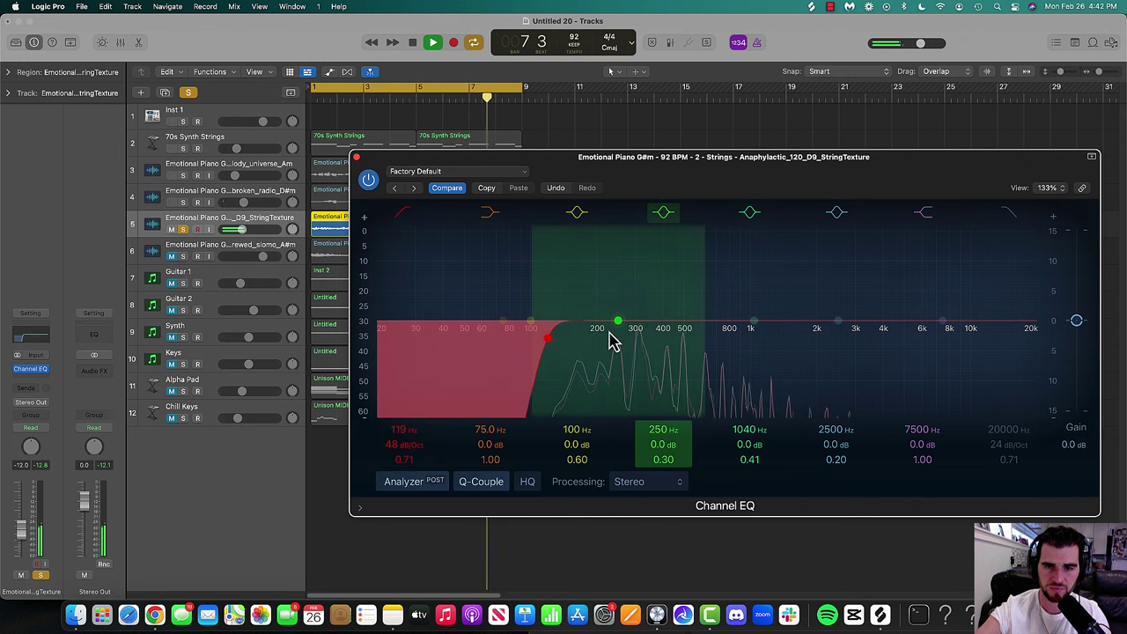
{"action": "left_click_drag", "start_coordinate": [612, 335], "coordinate": [647, 357]}
{"action": "left_click_drag", "start_coordinate": [569, 297], "coordinate": [584, 294]}
{"action": "left_click_drag", "start_coordinate": [526, 370], "coordinate": [535, 368]}
- Try a 48 dB/Oct high cut around 2.5 kHz on the strings, then switch that band off
{"action": "left_click_drag", "start_coordinate": [1016, 232], "coordinate": [837, 279]}
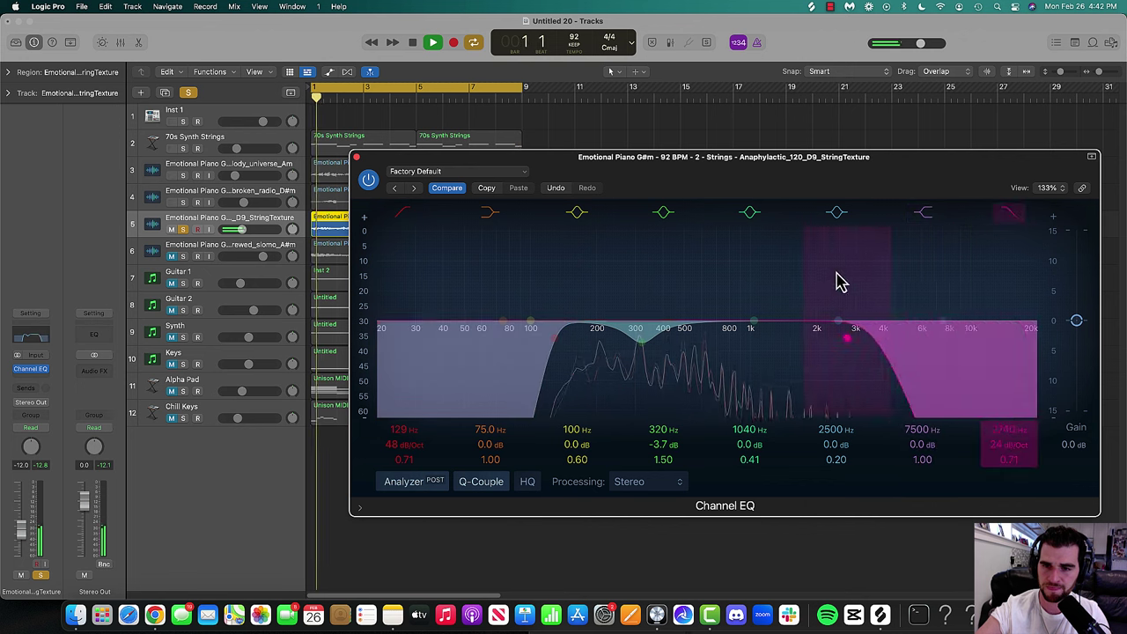
{"action": "left_click_drag", "start_coordinate": [810, 316], "coordinate": [812, 345]}
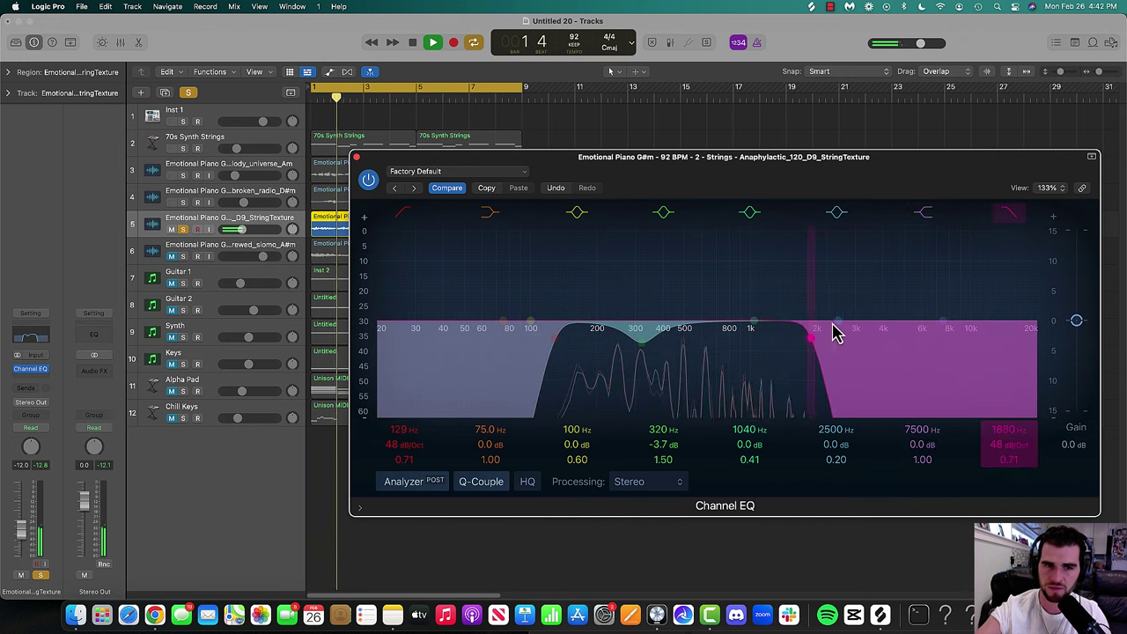
{"action": "left_click_drag", "start_coordinate": [845, 383], "coordinate": [924, 387]}
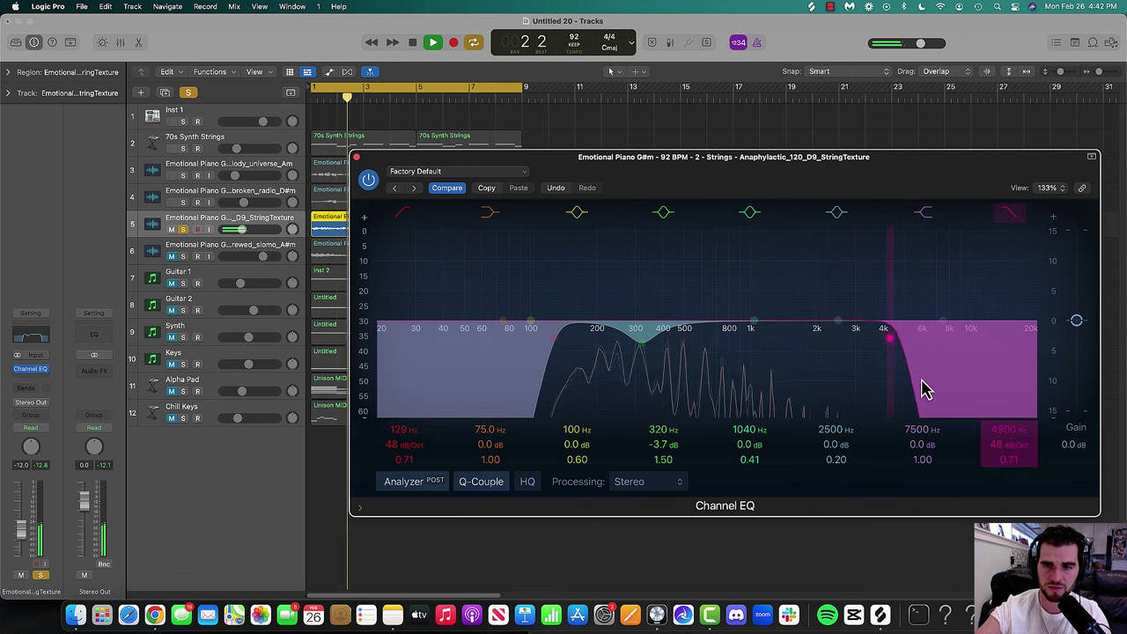
{"action": "left_click", "coordinate": [356, 157]}
- Solo the 70s Synth Strings and keys sample tracks and lower the keys sample to -19 dB
{"action": "left_click", "coordinate": [183, 148]}
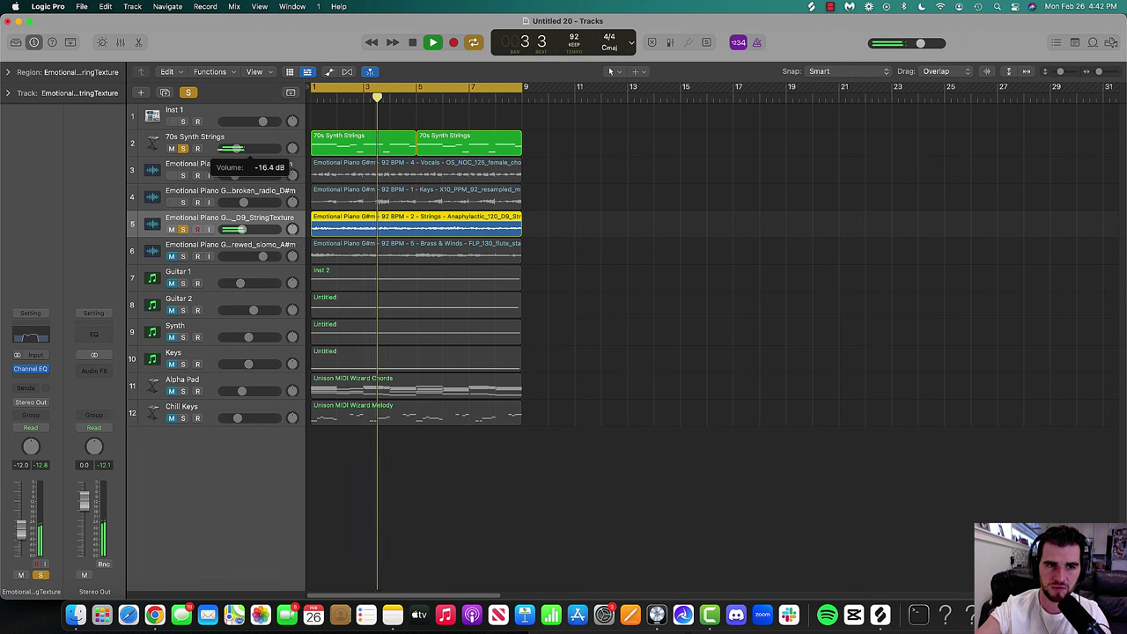
{"action": "left_click", "coordinate": [183, 202]}
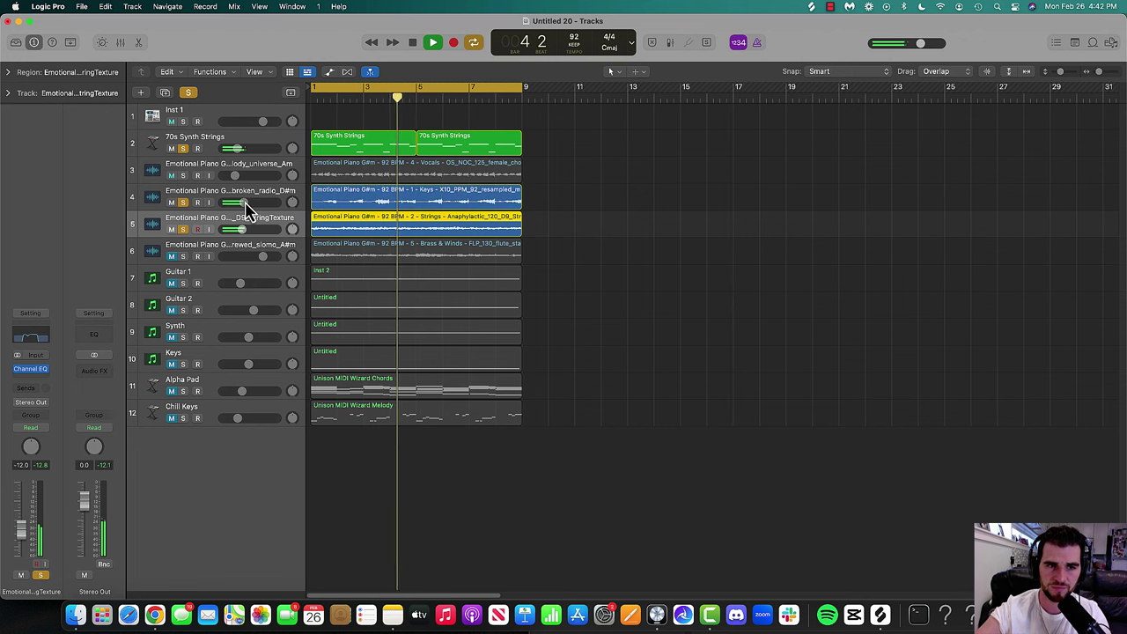
{"action": "left_click_drag", "start_coordinate": [244, 203], "coordinate": [233, 202]}
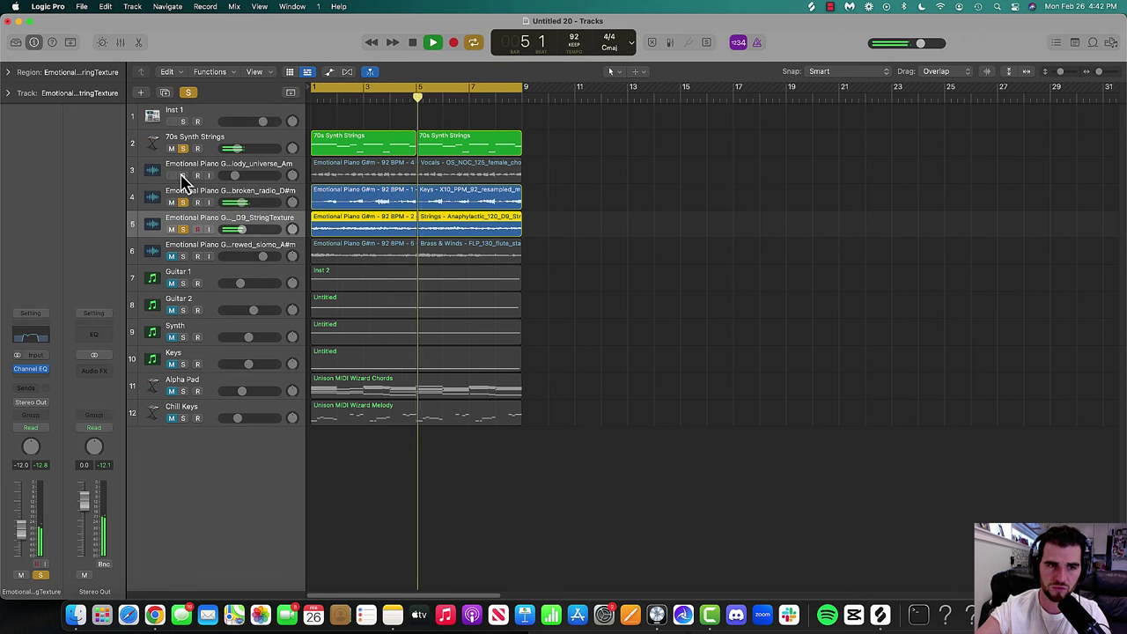
- Clear all solos, then replay from bar 1 with Alpha Pad and 70s Synth Strings soloed
{"action": "left_click", "coordinate": [187, 93]}
{"action": "left_click", "coordinate": [737, 295]}
{"action": "key", "text": "space"}
{"action": "left_click", "coordinate": [183, 391]}
{"action": "key", "text": "Return"}
{"action": "key", "text": "space"}
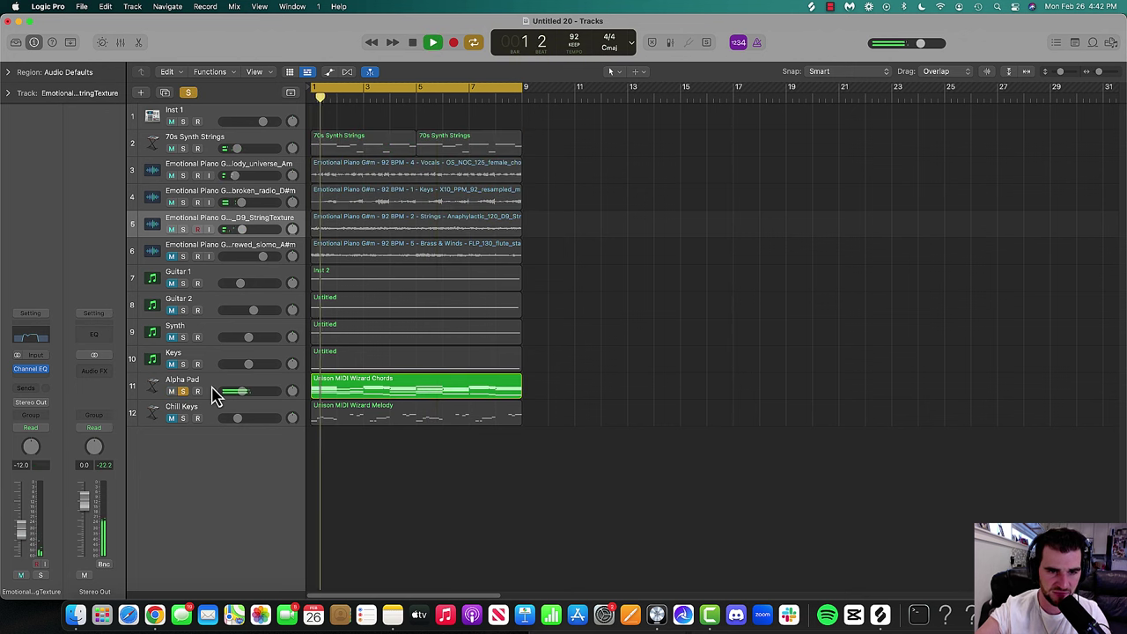
{"action": "left_click", "coordinate": [182, 148]}
- Audition Alpha Pad, the sample tracks, Guitar 2 and Guitar 1 soloed, then mute Guitar 1
{"action": "left_click", "coordinate": [189, 159]}
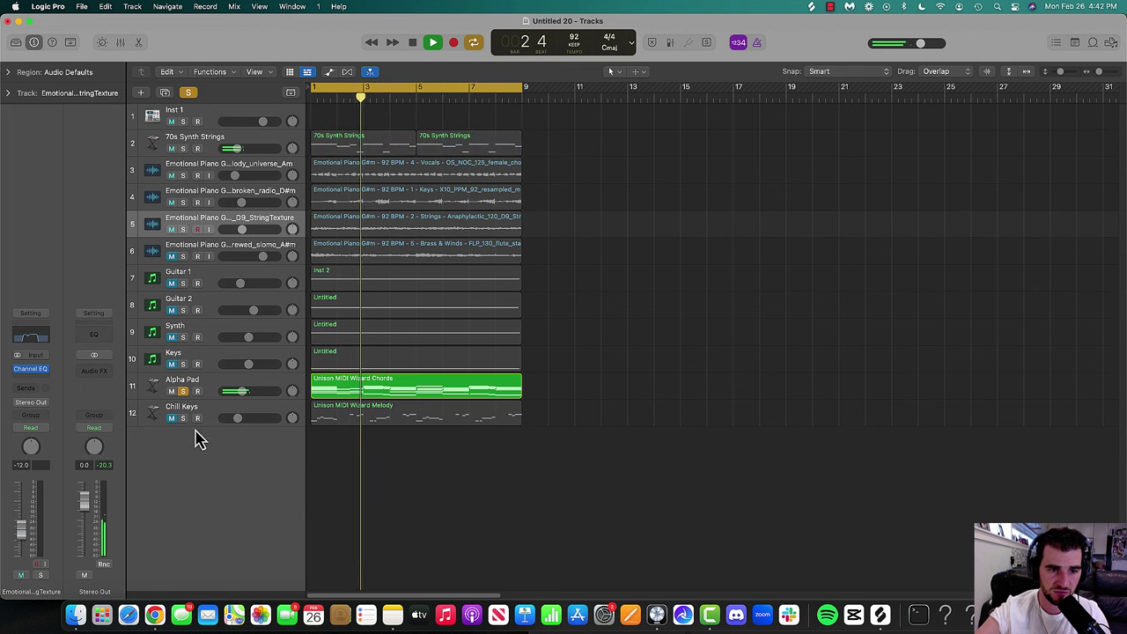
{"action": "left_click", "coordinate": [182, 391]}
{"action": "left_click", "coordinate": [182, 418]}
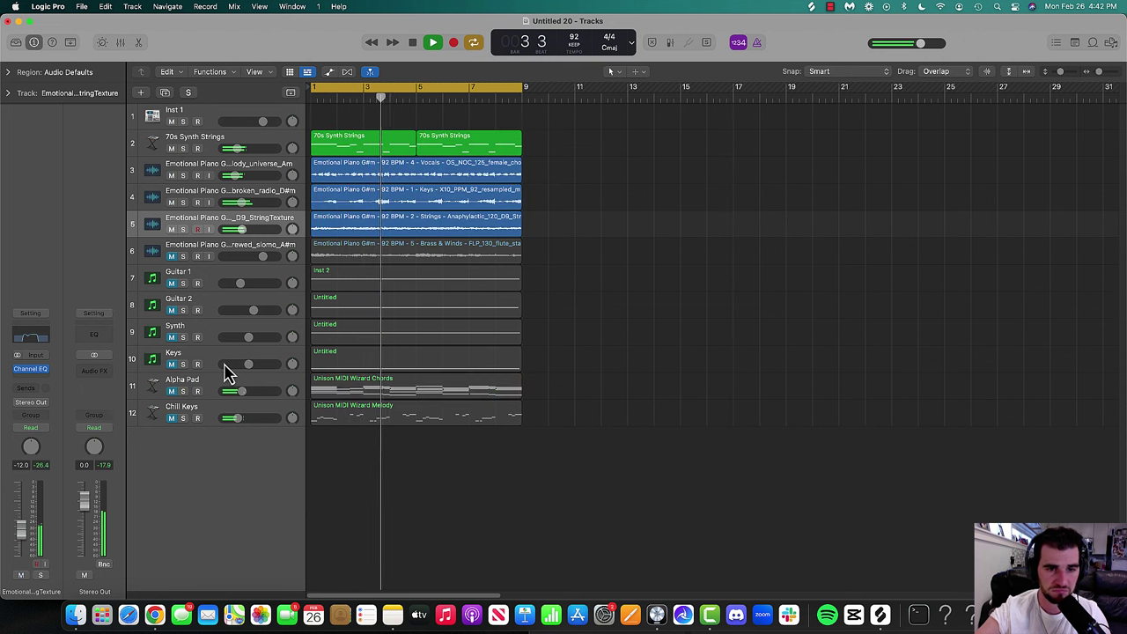
{"action": "left_click", "coordinate": [182, 310]}
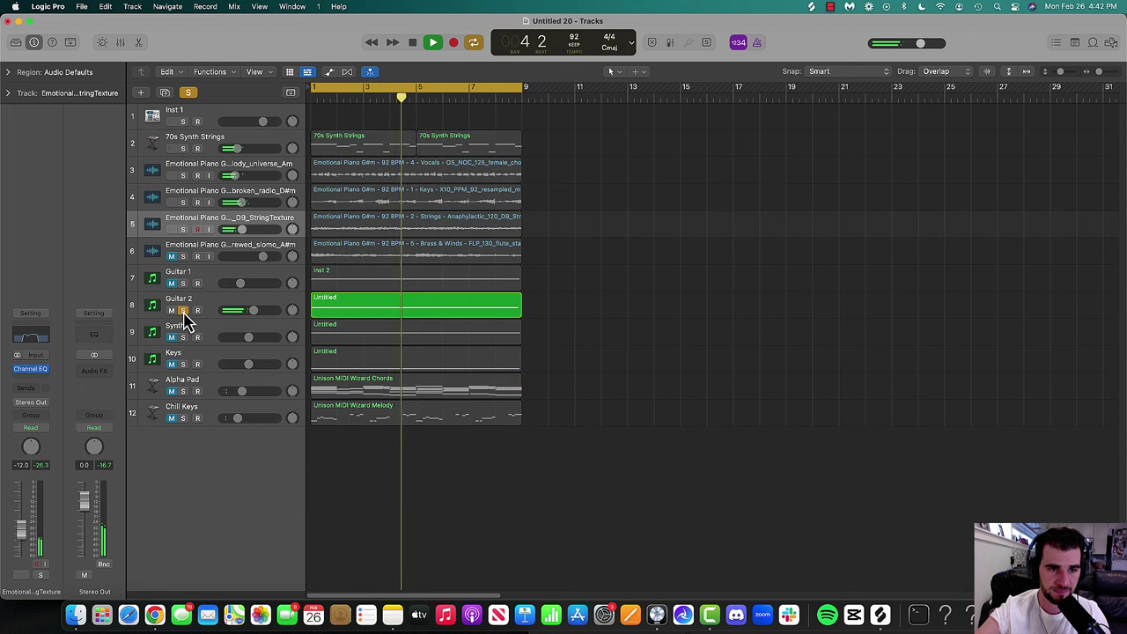
{"action": "left_click", "coordinate": [183, 311]}
{"action": "left_click", "coordinate": [182, 282]}
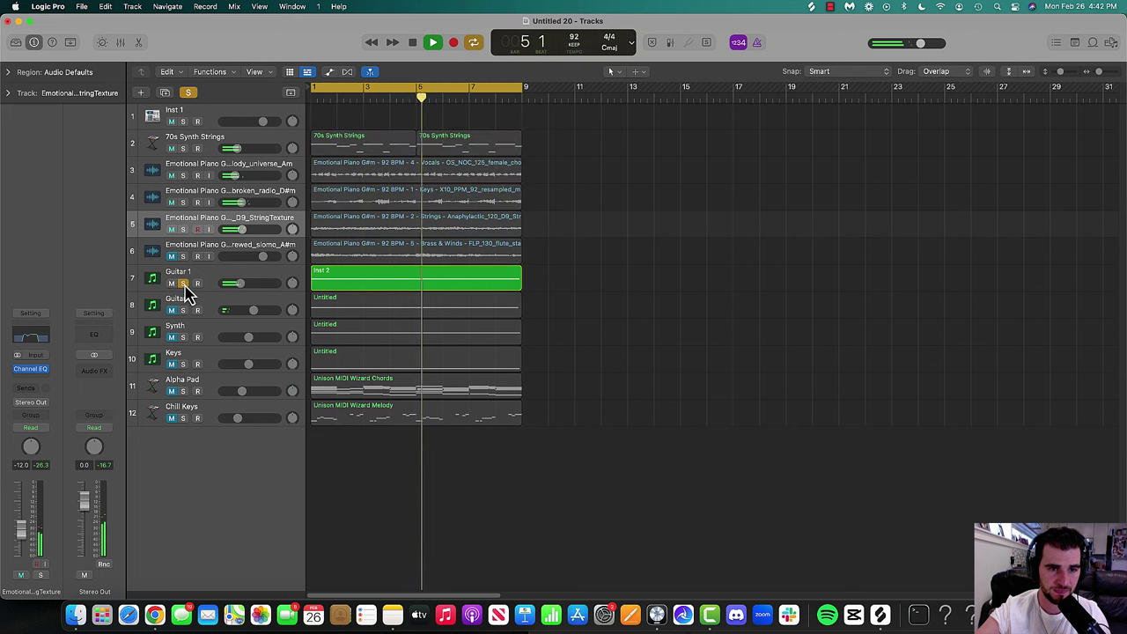
{"action": "left_click", "coordinate": [182, 283]}
{"action": "left_click", "coordinate": [171, 283]}
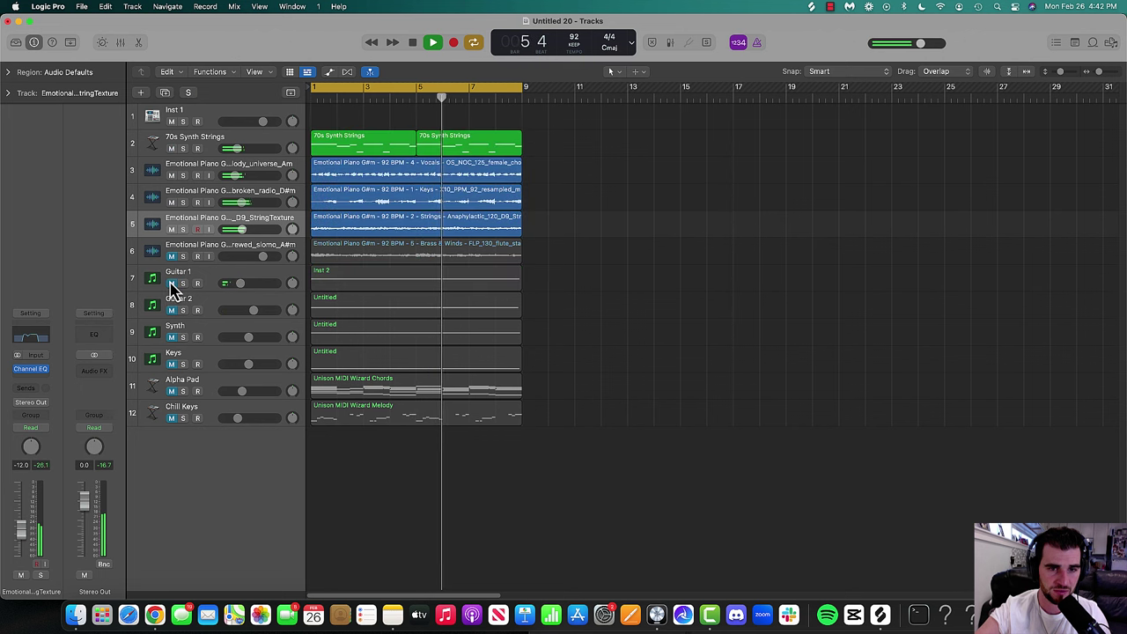
- Move 70s Synth Strings and the three sample tracks below Chill Keys, then select Guitar 2 through Chill Keys
{"action": "left_click", "coordinate": [208, 148]}
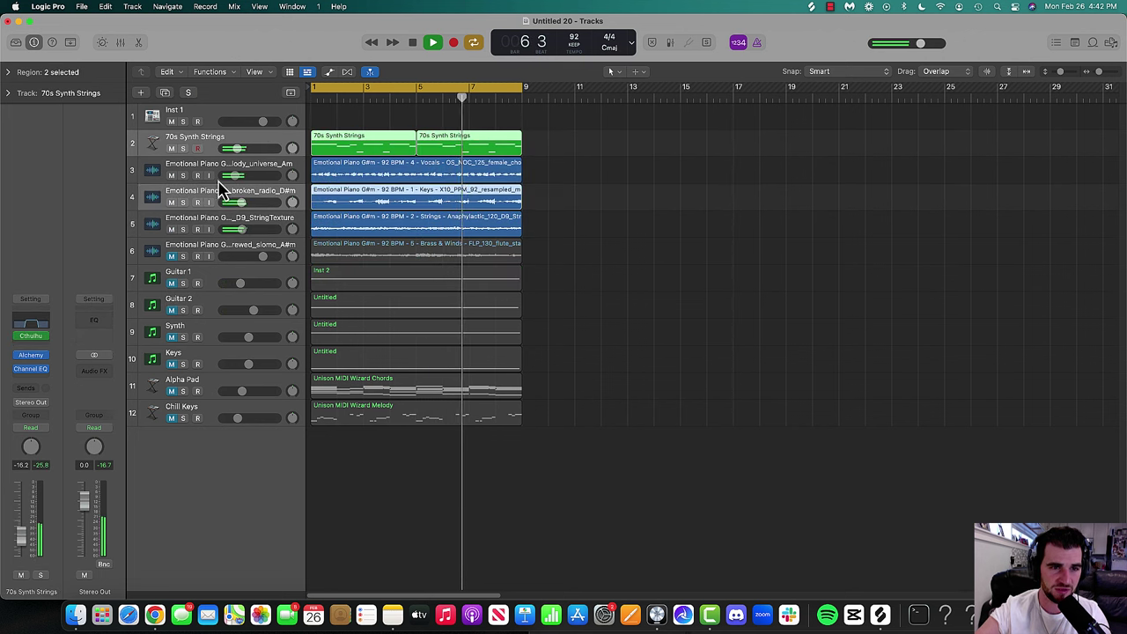
{"action": "left_click", "coordinate": [220, 190], "text": "shift"}
{"action": "left_click", "coordinate": [221, 229], "text": "shift"}
{"action": "left_click", "coordinate": [723, 291]}
{"action": "left_click_drag", "start_coordinate": [208, 148], "coordinate": [244, 443]}
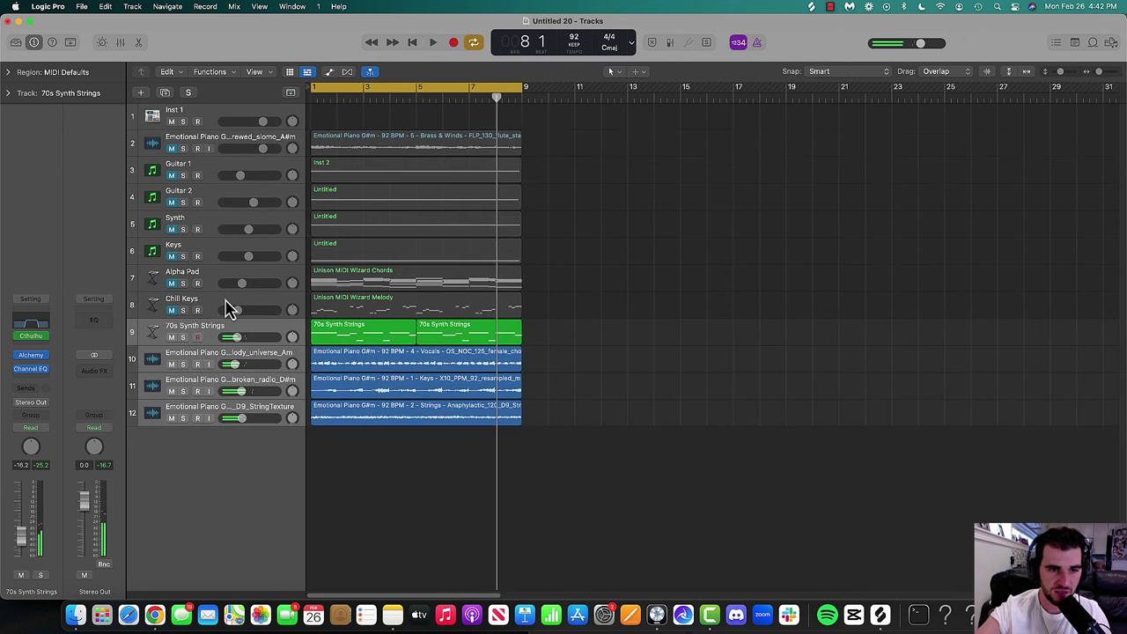
{"action": "left_click_drag", "start_coordinate": [228, 308], "coordinate": [224, 146]}
- Turn the seven selected tracks into a summing stack named Extra Melodies
{"action": "right_click", "coordinate": [226, 143]}
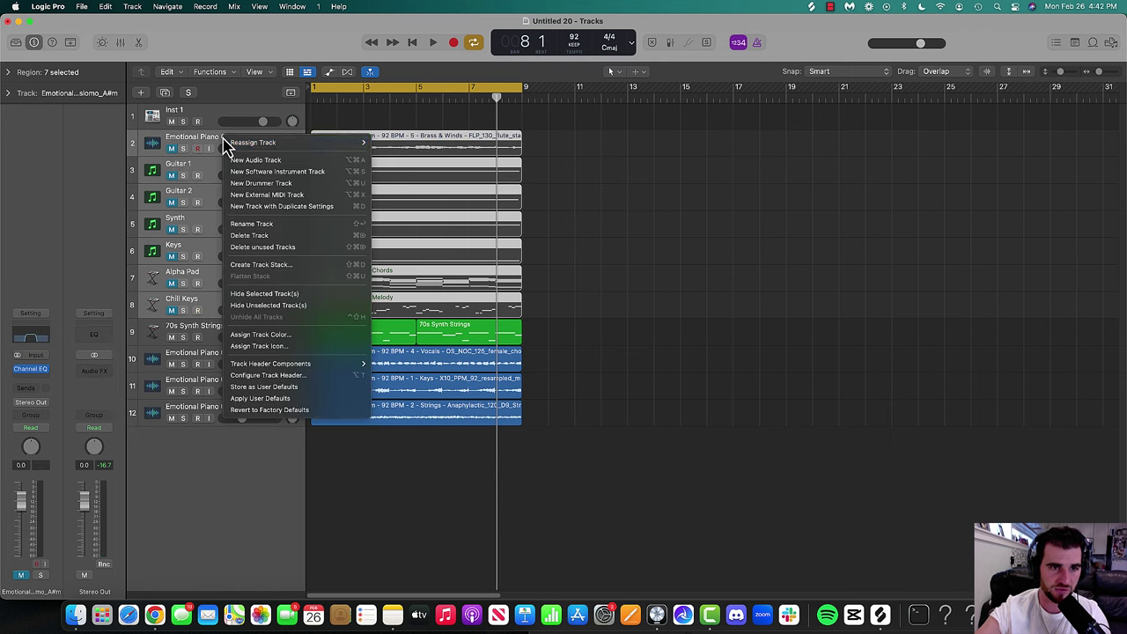
{"action": "left_click", "coordinate": [260, 265]}
{"action": "key", "text": "Return"}
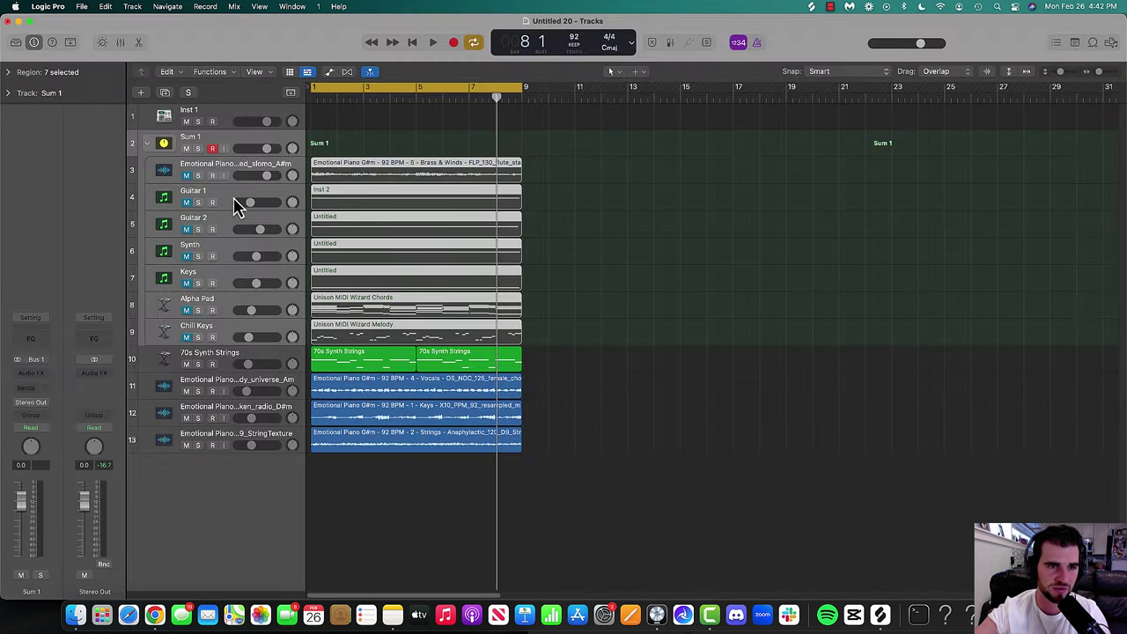
{"action": "double_click", "coordinate": [215, 138]}
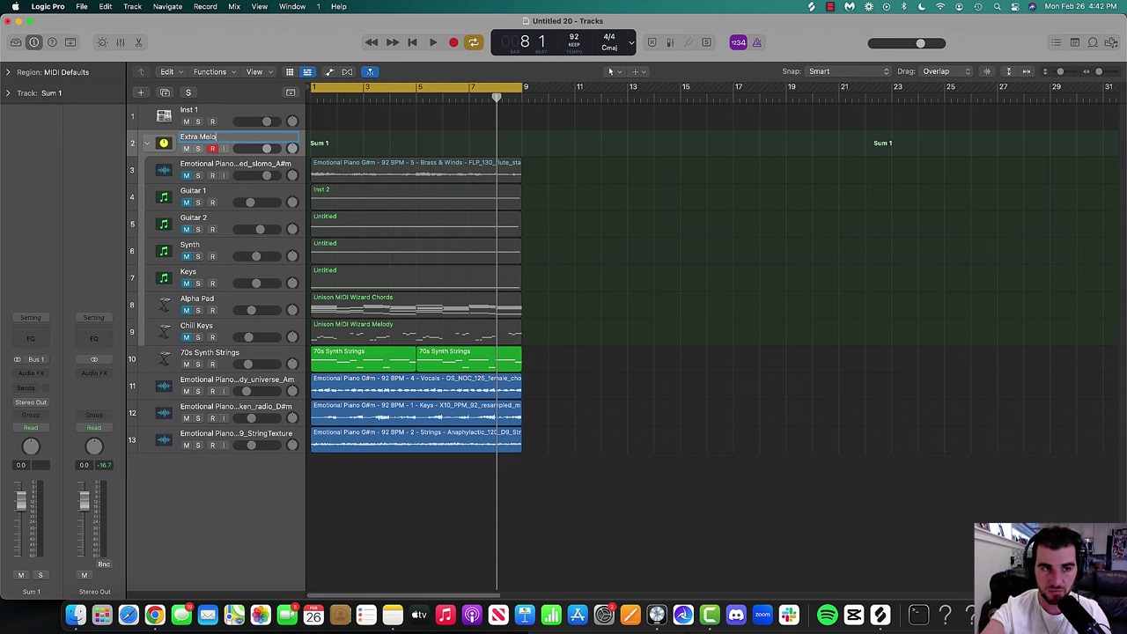
- Unmute every track inside Extra Melodies, collapse the stack, and start playback
{"action": "left_click_drag", "start_coordinate": [182, 182], "coordinate": [186, 337]}
{"action": "left_click", "coordinate": [148, 145]}
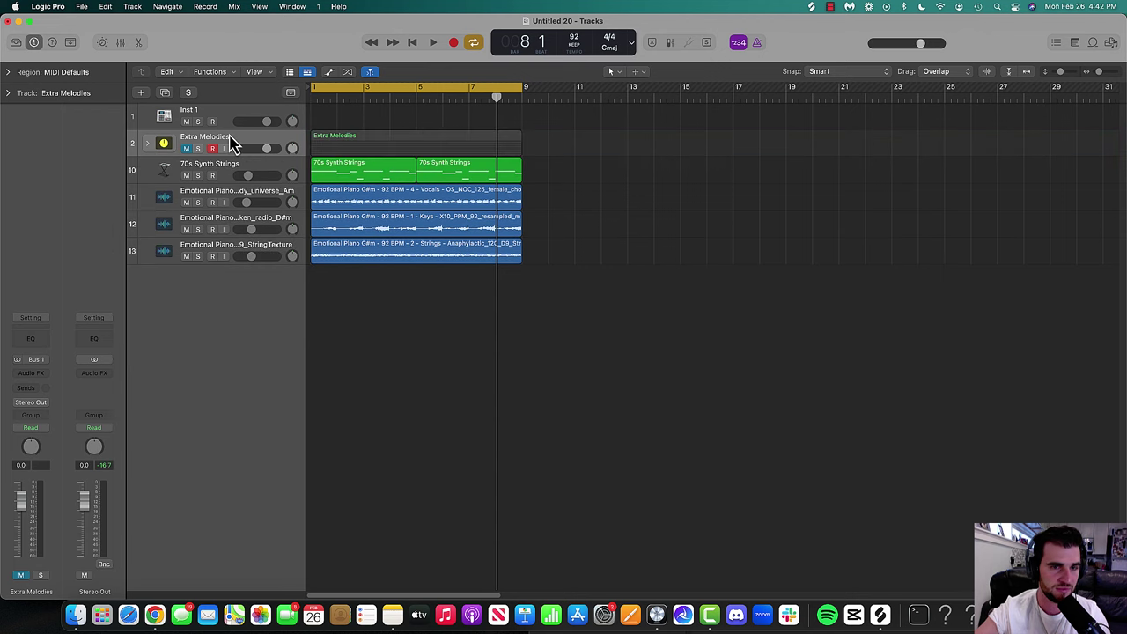
{"action": "left_click", "coordinate": [151, 144]}
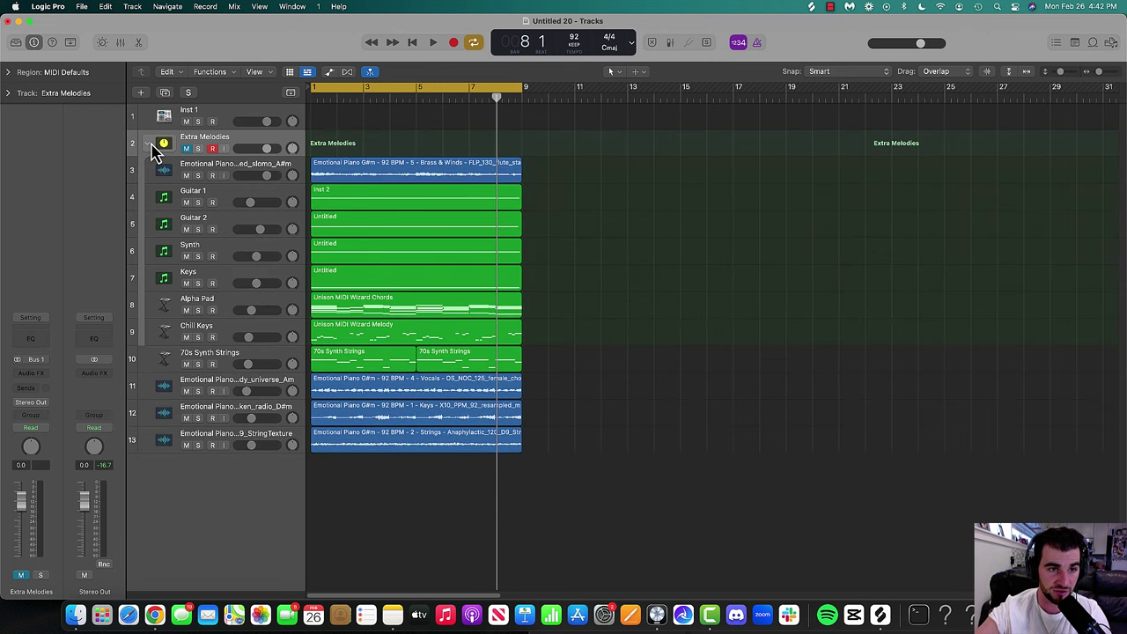
{"action": "left_click", "coordinate": [148, 145]}
{"action": "key", "text": "space"}
- Create a stereo Ultrabeat software instrument track and move it to the bottom of the list
{"action": "left_click", "coordinate": [140, 91]}
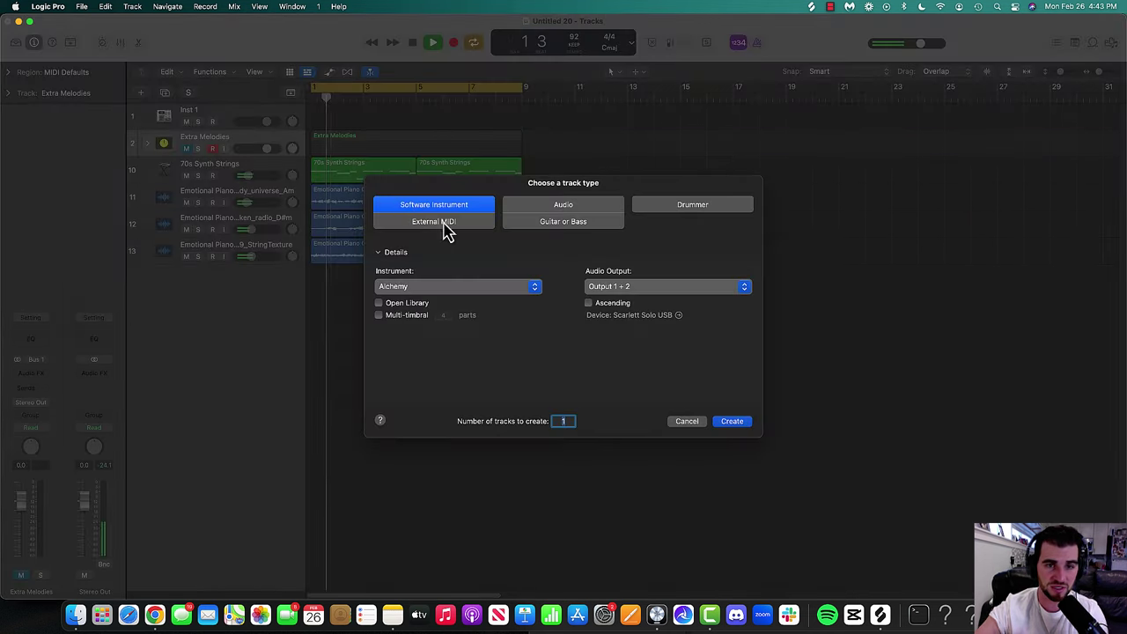
{"action": "left_click", "coordinate": [466, 287]}
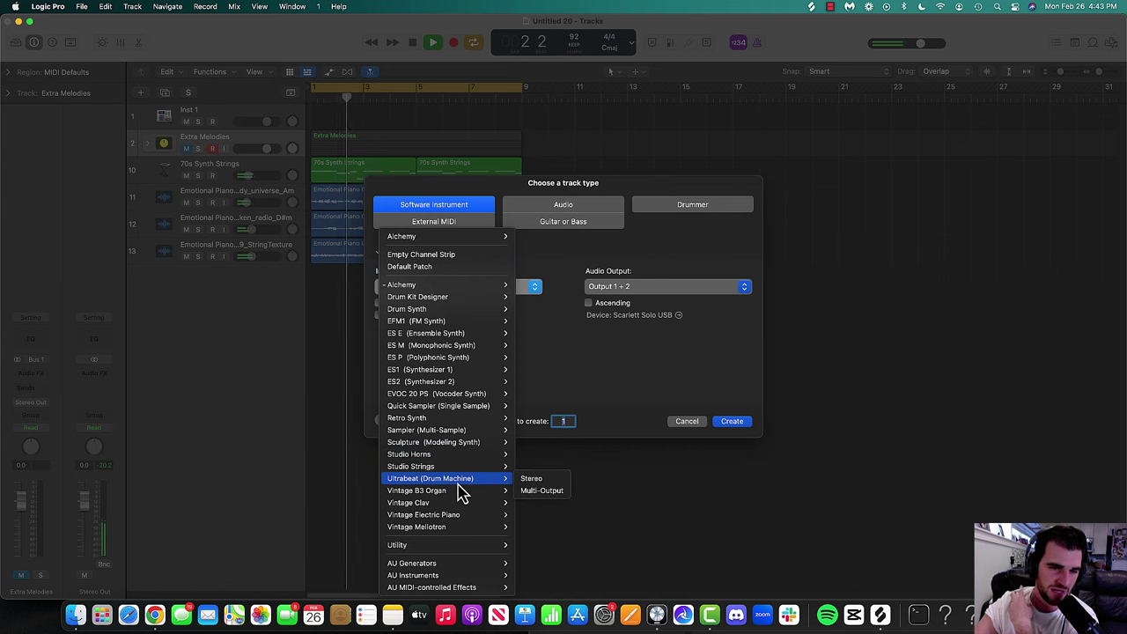
{"action": "left_click", "coordinate": [539, 481]}
{"action": "left_click", "coordinate": [737, 423]}
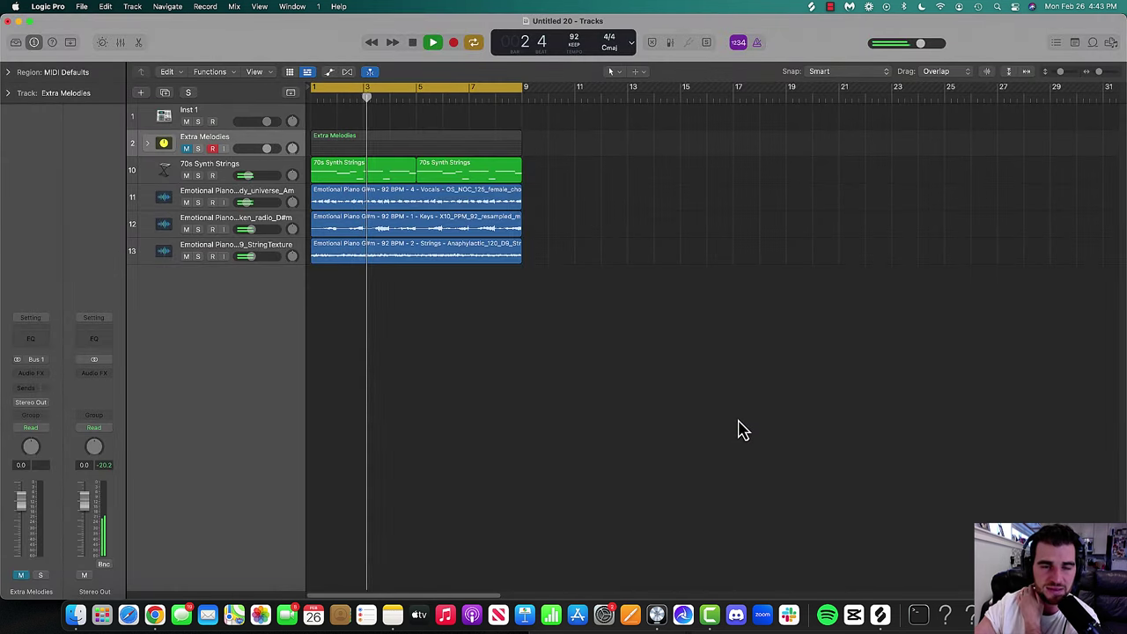
{"action": "left_click_drag", "start_coordinate": [220, 176], "coordinate": [214, 315]}
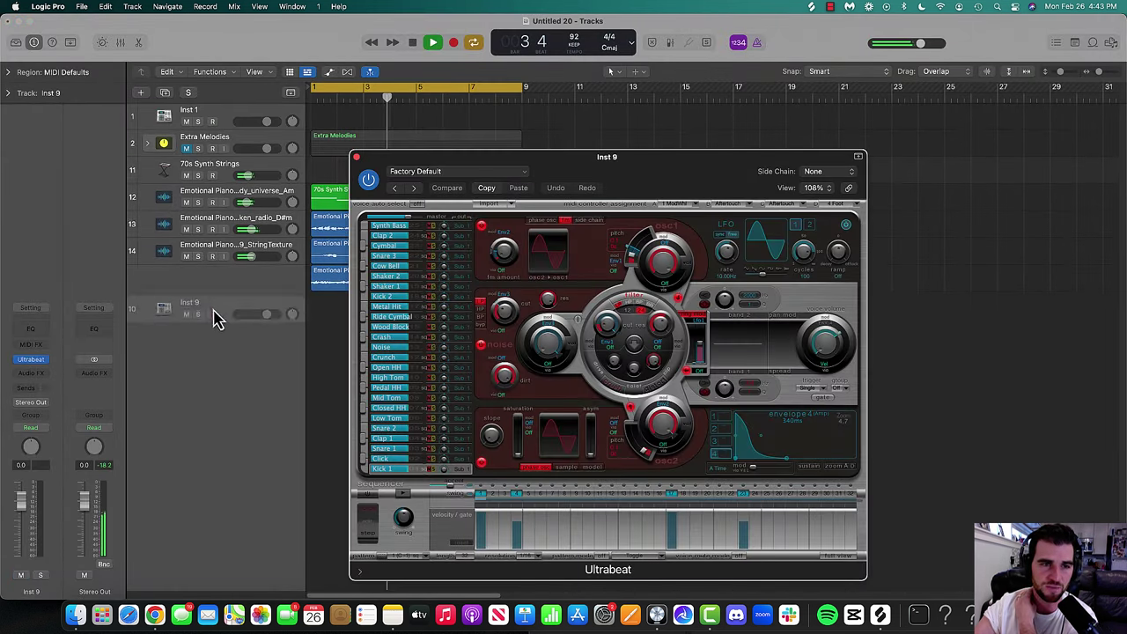
- Load the Trap Soul Sessions Vol 2 kit into Ultrabeat and lower the track to -4.9 dB
{"action": "left_click_drag", "start_coordinate": [599, 157], "coordinate": [679, 94]}
{"action": "left_click", "coordinate": [604, 109]}
{"action": "scroll", "coordinate": [593, 360], "scroll_direction": "down", "scroll_amount": 5}
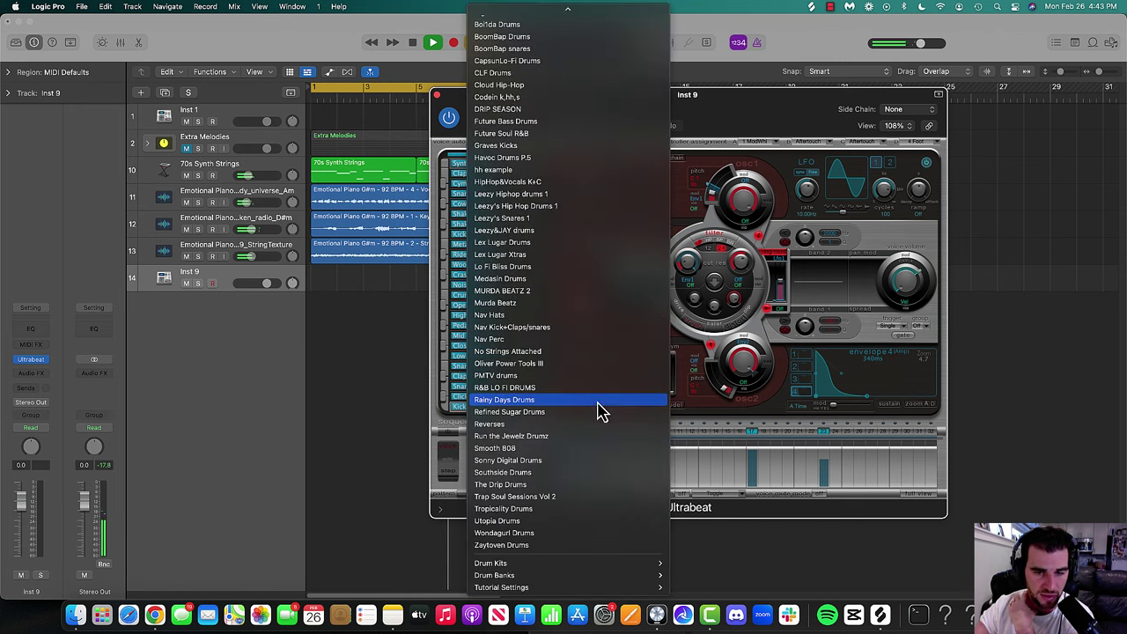
{"action": "left_click", "coordinate": [602, 499]}
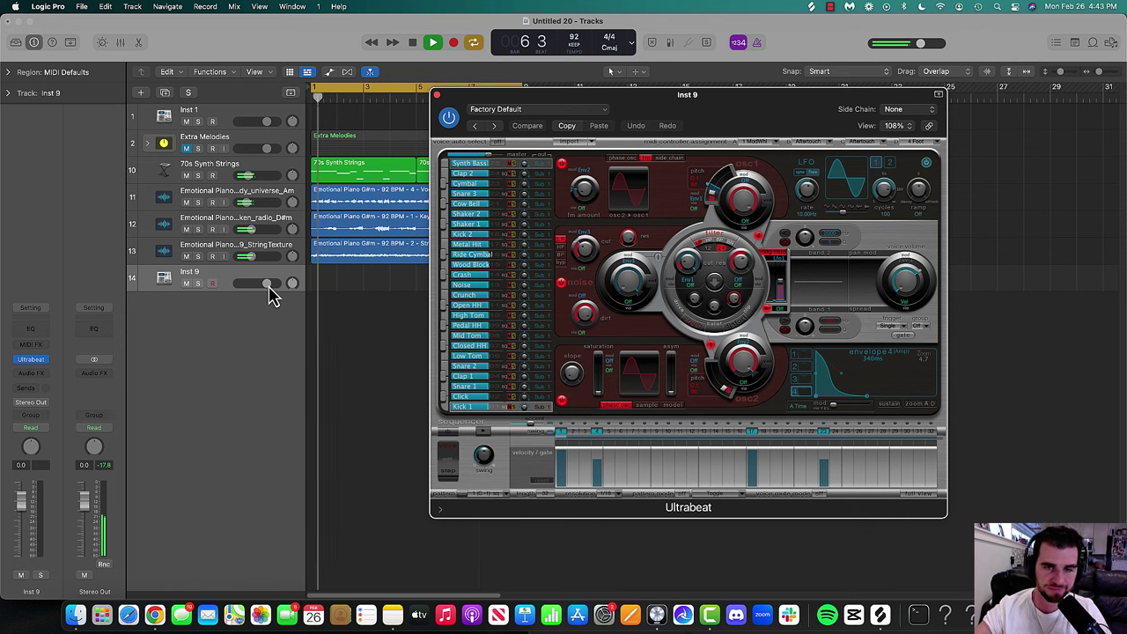
{"action": "left_click_drag", "start_coordinate": [270, 288], "coordinate": [260, 288]}
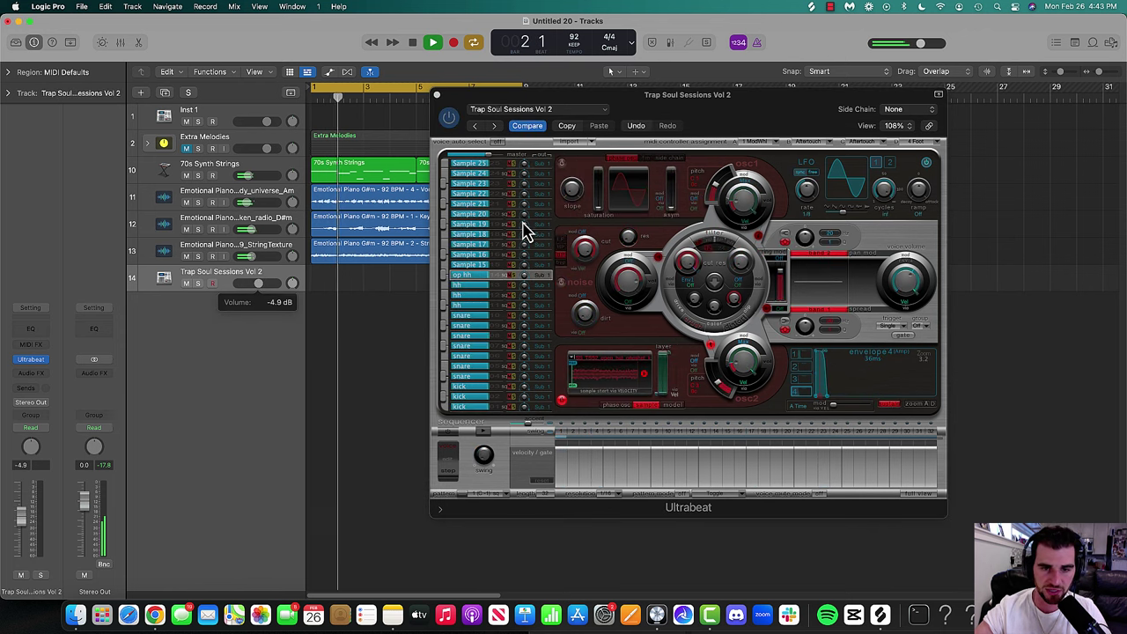
- Open Musical Typing an octave lower, audition the kit, and bring the drum track to -16 dB
{"action": "key", "text": "super+k"}
{"action": "key", "text": "a"}
{"action": "left_click_drag", "start_coordinate": [929, 392], "coordinate": [919, 390]}
{"action": "key", "text": "a"}
{"action": "left_click_drag", "start_coordinate": [264, 284], "coordinate": [247, 292]}
{"action": "key", "text": "d"}
{"action": "key", "text": "f"}
{"action": "key", "text": "t"}
{"action": "left_click_drag", "start_coordinate": [249, 284], "coordinate": [236, 284]}
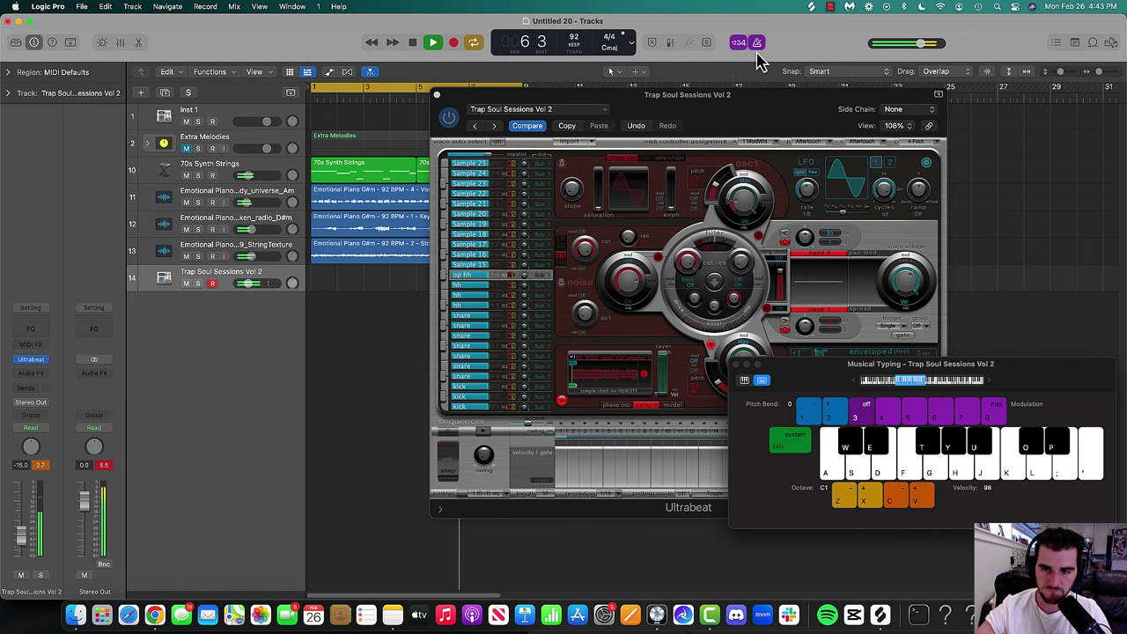
- Close the Ultrabeat window, stop playback, audition a couple of hits, and start recording with count-in
{"action": "left_click", "coordinate": [437, 94]}
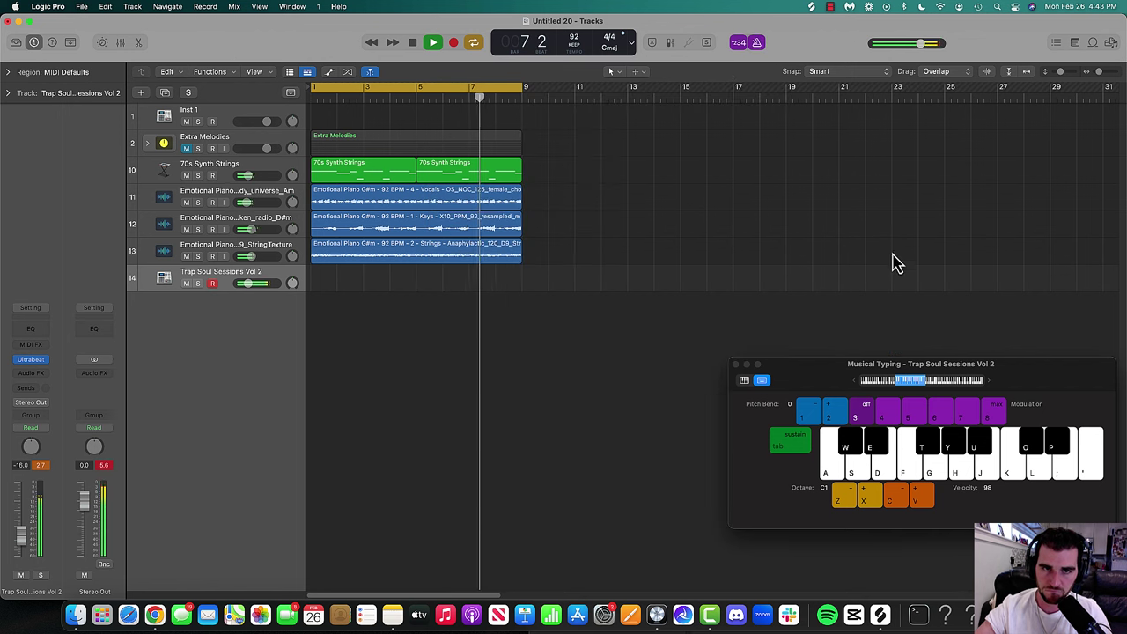
{"action": "key", "text": "space"}
{"action": "key", "text": "f"}
{"action": "key", "text": "s"}
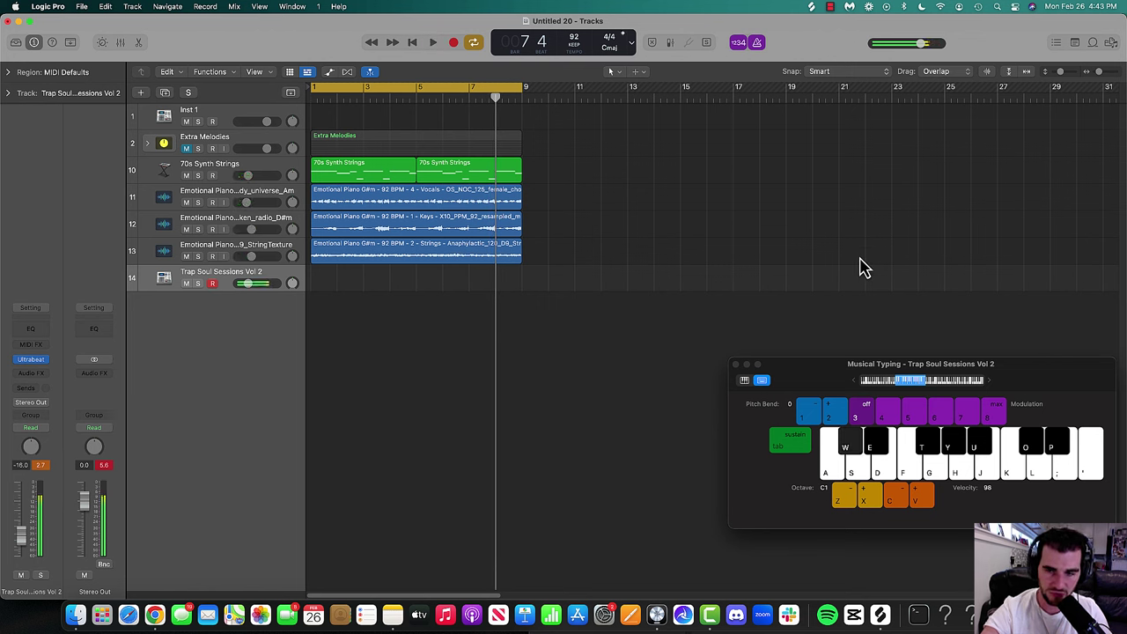
{"action": "key", "text": "r"}
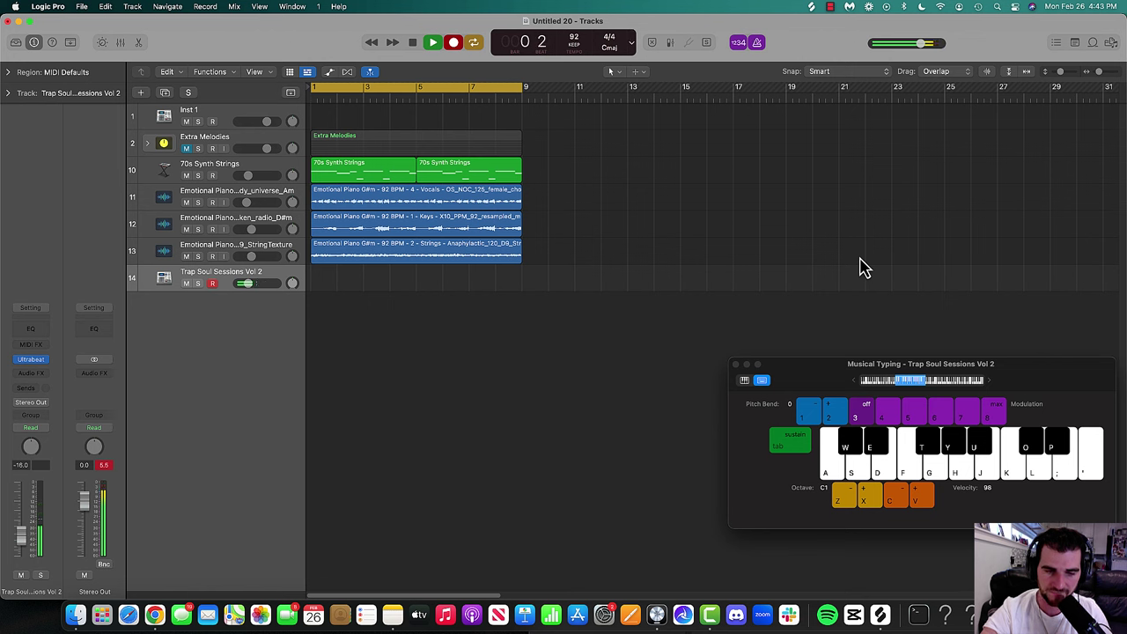
- Make two false-start kick and snare takes, stopping and undoing each one
{"action": "key", "text": "w"}
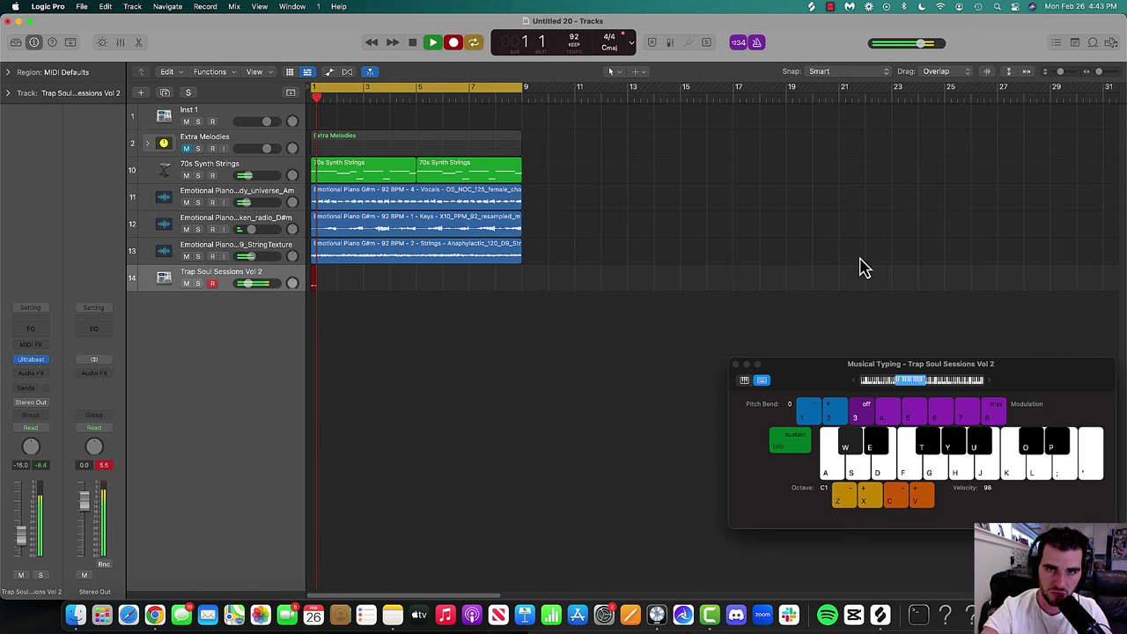
{"action": "key", "text": "f"}
{"action": "key", "text": "w"}
{"action": "key", "text": "f"}
{"action": "key", "text": "w"}
{"action": "key", "text": "f"}
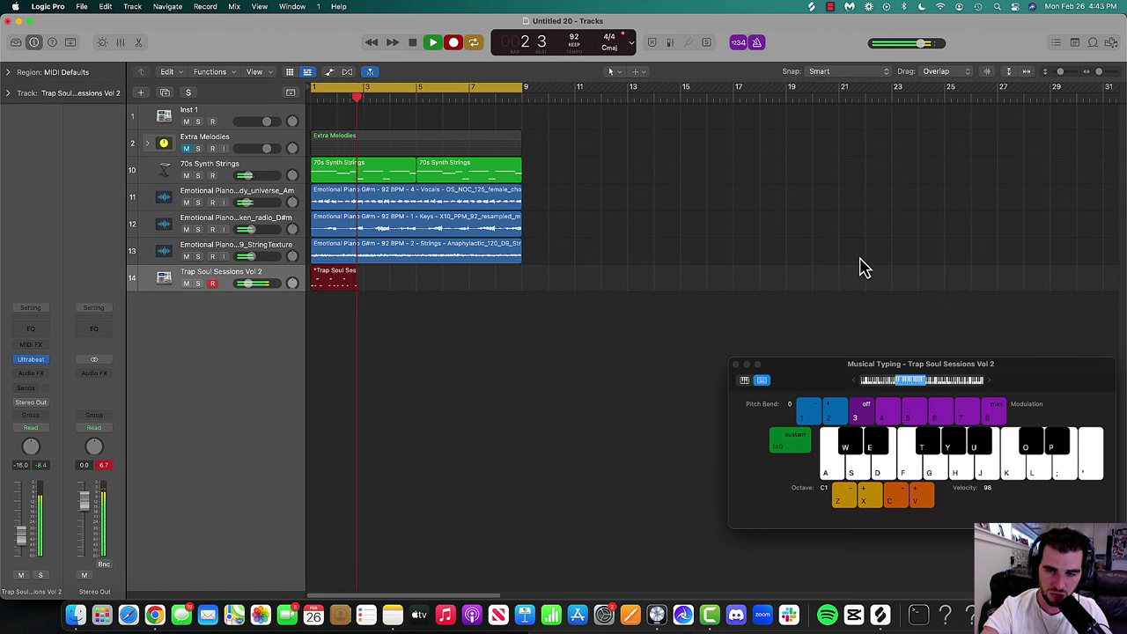
{"action": "key", "text": "f"}
{"action": "key", "text": "w"}
{"action": "key", "text": "space"}
{"action": "key", "text": "super+z"}
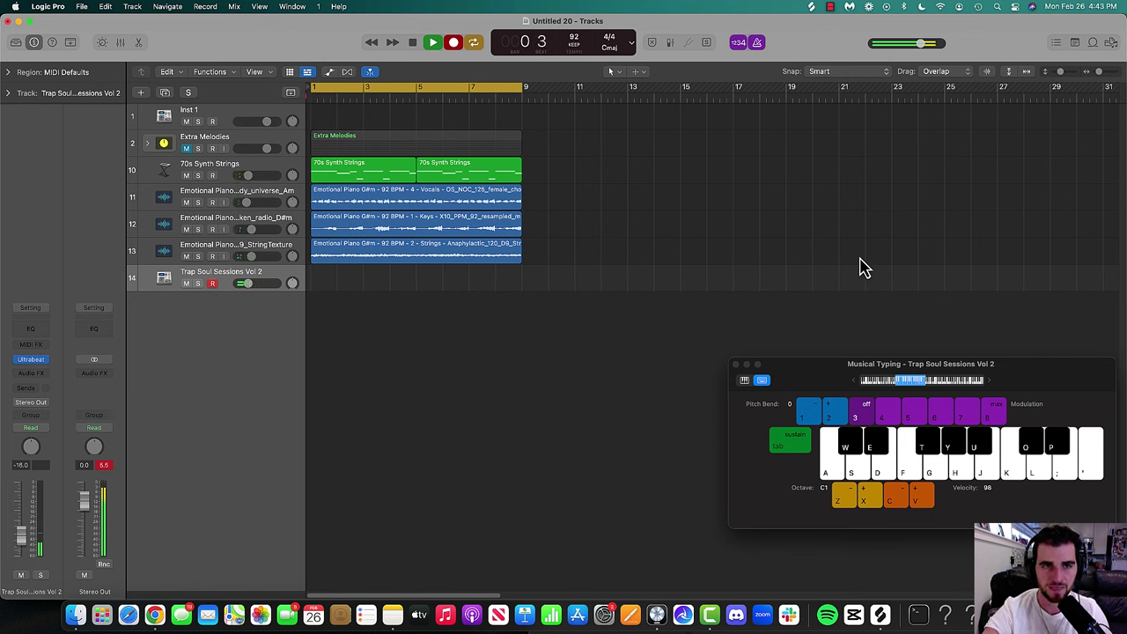
{"action": "key", "text": "w"}
{"action": "key", "text": "w"}
{"action": "key", "text": "space"}
{"action": "key", "text": "super+z"}
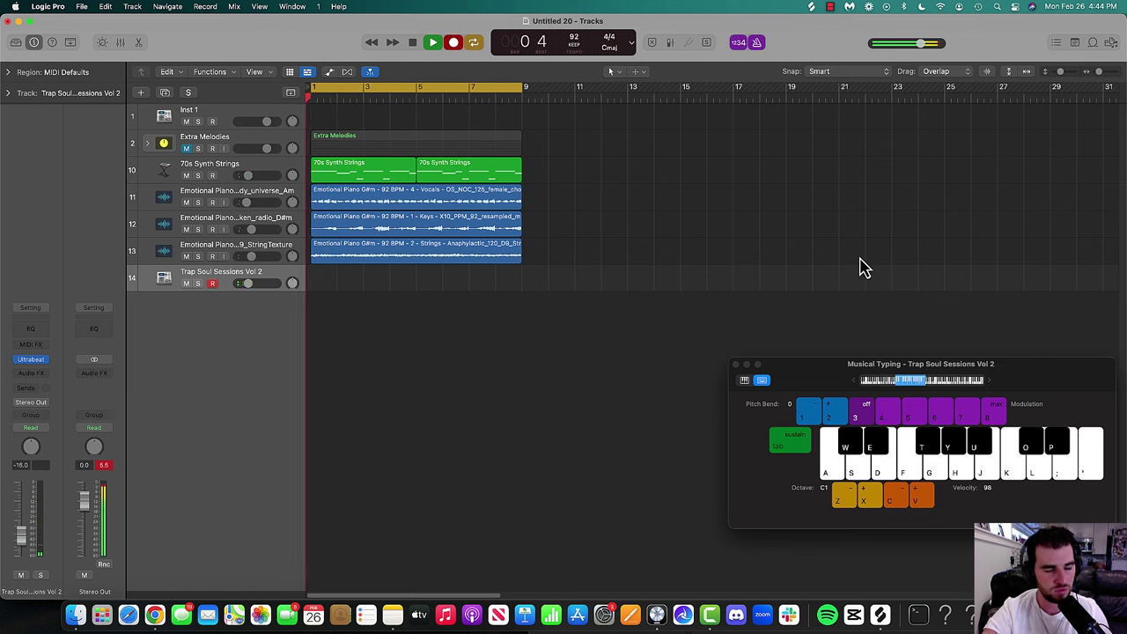
- Play the eight-bar kick and snare pattern on the W and F keys, then stop to keep it
{"action": "key", "text": "w"}
{"action": "key", "text": "w"}
{"action": "key", "text": "f"}
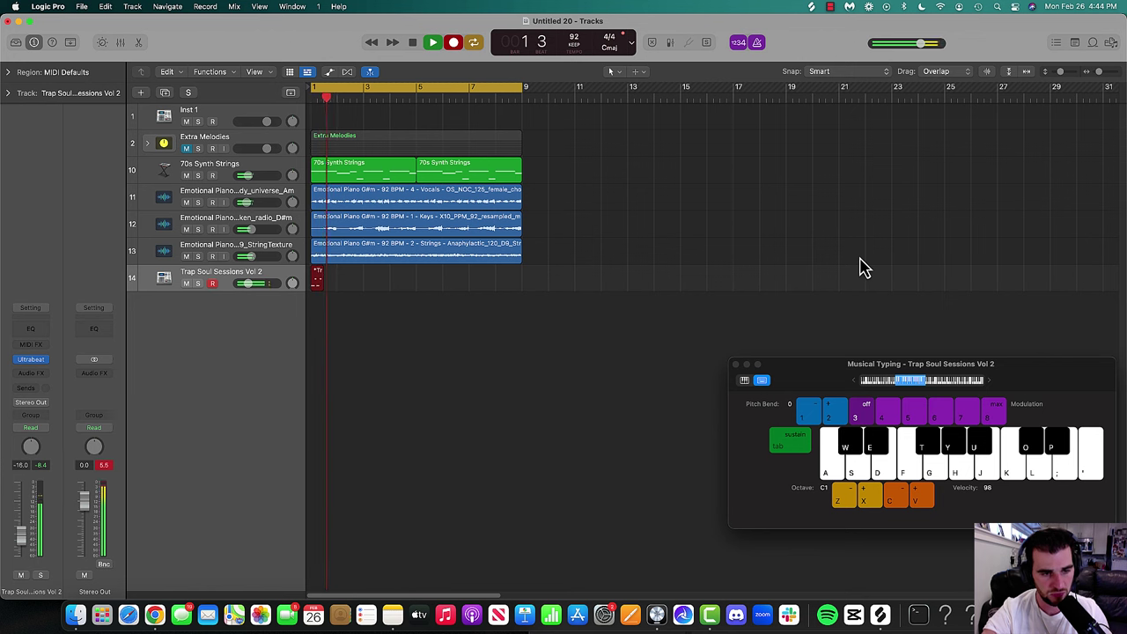
{"action": "key", "text": "w"}
{"action": "key", "text": "f"}
{"action": "key", "text": "w"}
{"action": "key", "text": "w"}
{"action": "key", "text": "w"}
{"action": "key", "text": "w"}
{"action": "key", "text": "f"}
{"action": "key", "text": "f"}
{"action": "key", "text": "f"}
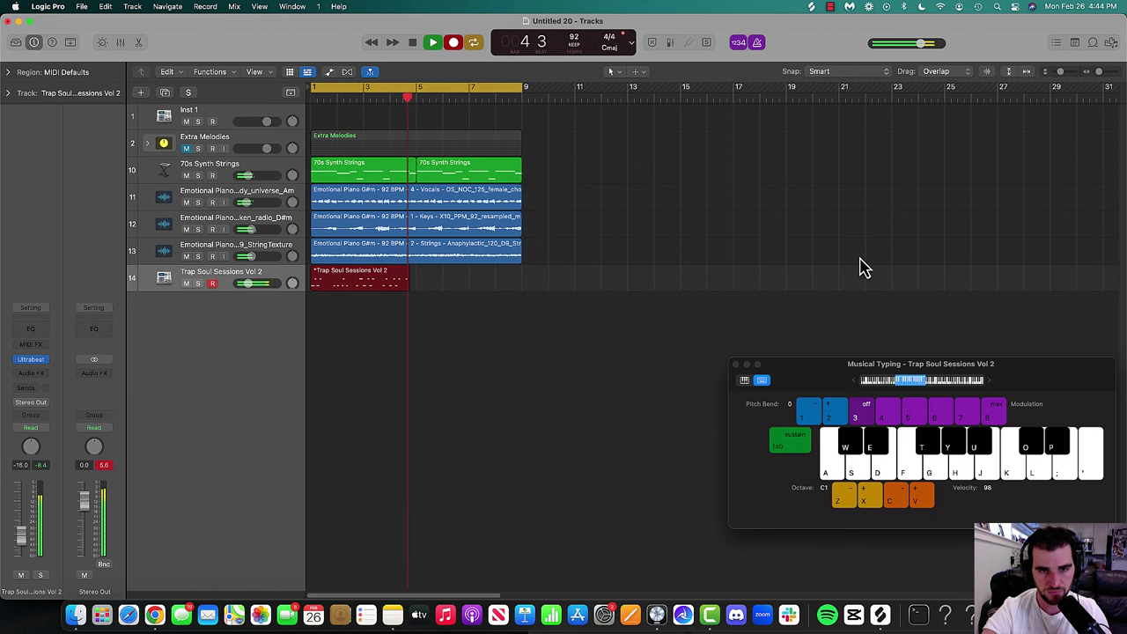
{"action": "key", "text": "w"}
{"action": "key", "text": "f"}
{"action": "key", "text": "w"}
{"action": "key", "text": "f"}
{"action": "key", "text": "w"}
{"action": "key", "text": "f"}
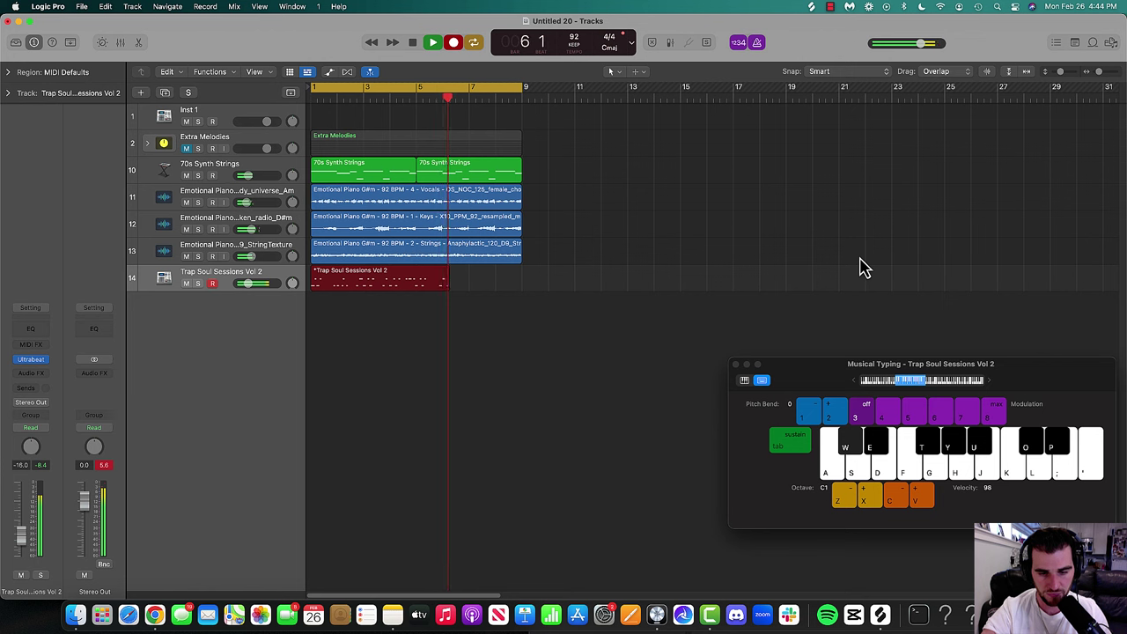
{"action": "key", "text": "w"}
{"action": "key", "text": "w"}
{"action": "key", "text": "f"}
{"action": "key", "text": "w"}
{"action": "key", "text": "f"}
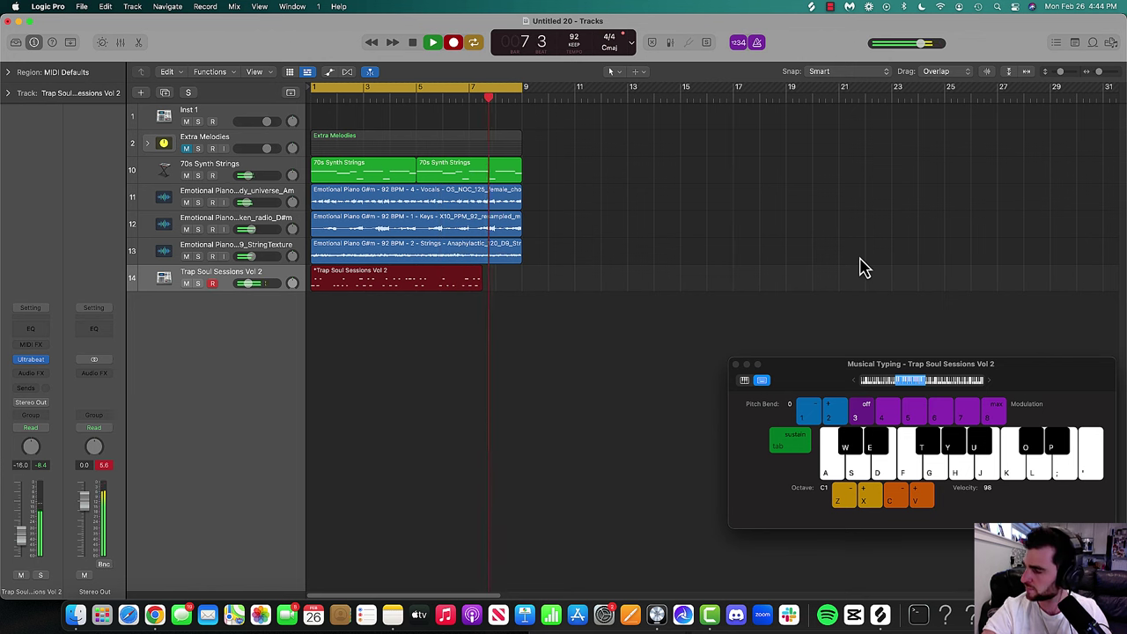
{"action": "key", "text": "w"}
{"action": "key", "text": "w"}
{"action": "key", "text": "f"}
{"action": "key", "text": "space"}
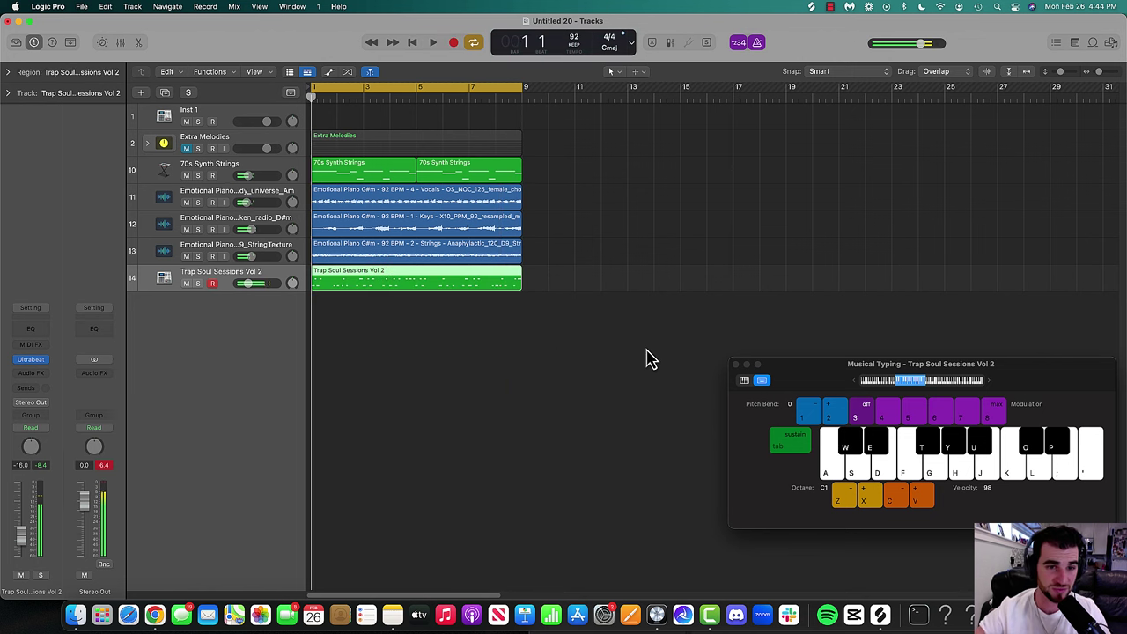
- Review the recorded drum notes in the Piano Roll with playback, closing the Musical Typing keyboard
{"action": "left_click", "coordinate": [138, 44]}
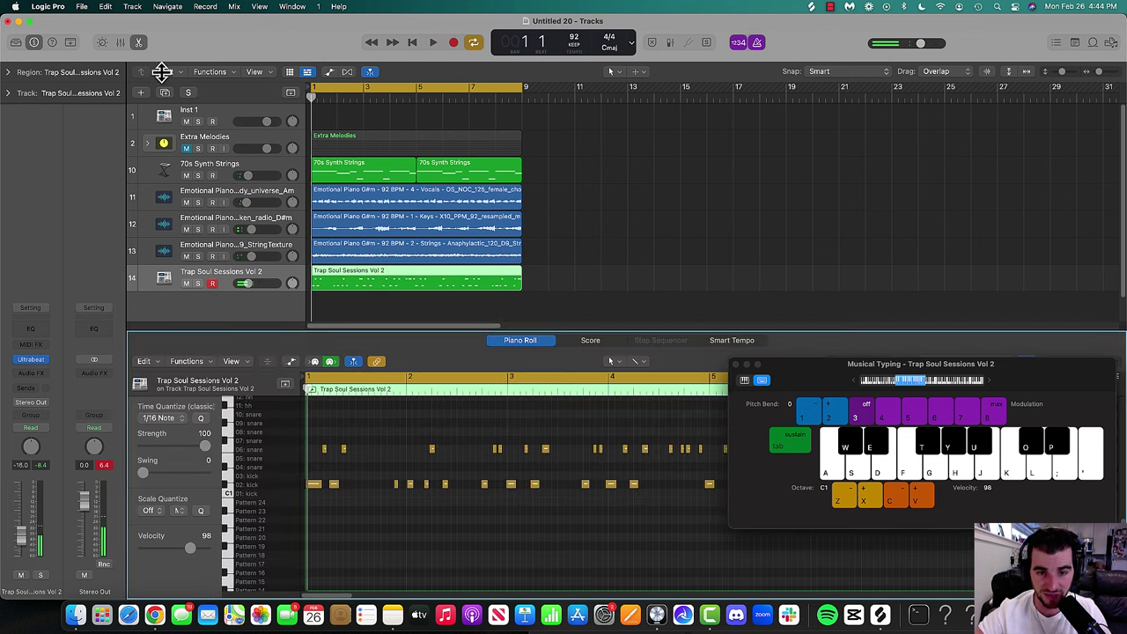
{"action": "key", "text": "super+a"}
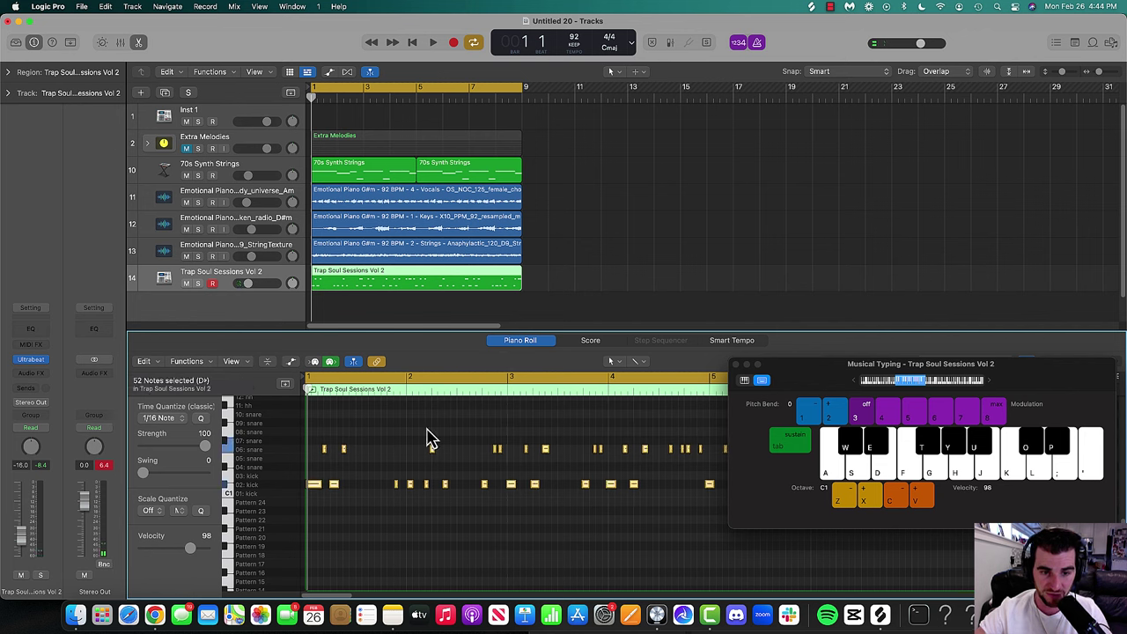
{"action": "key", "text": "space"}
{"action": "left_click", "coordinate": [737, 364]}
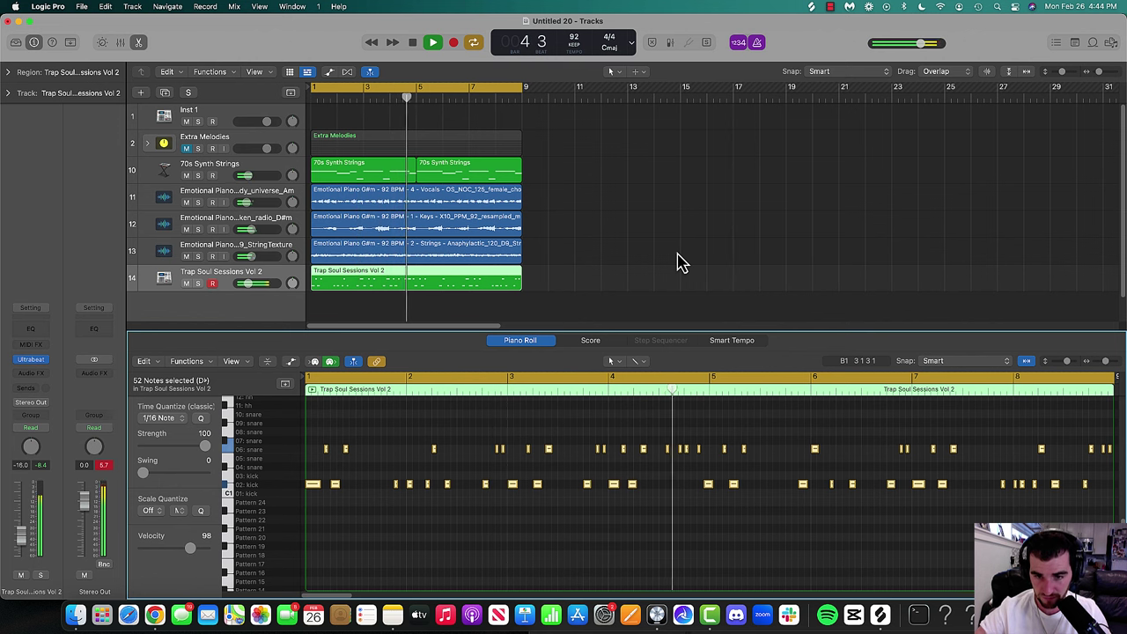
{"action": "key", "text": "space"}
- Delete the drum region on track 14, reopen Musical Typing, and start a new count-in recording
{"action": "left_click", "coordinate": [609, 285]}
{"action": "left_click", "coordinate": [423, 284]}
{"action": "key", "text": "Delete"}
{"action": "key", "text": "super+k"}
{"action": "key", "text": "a"}
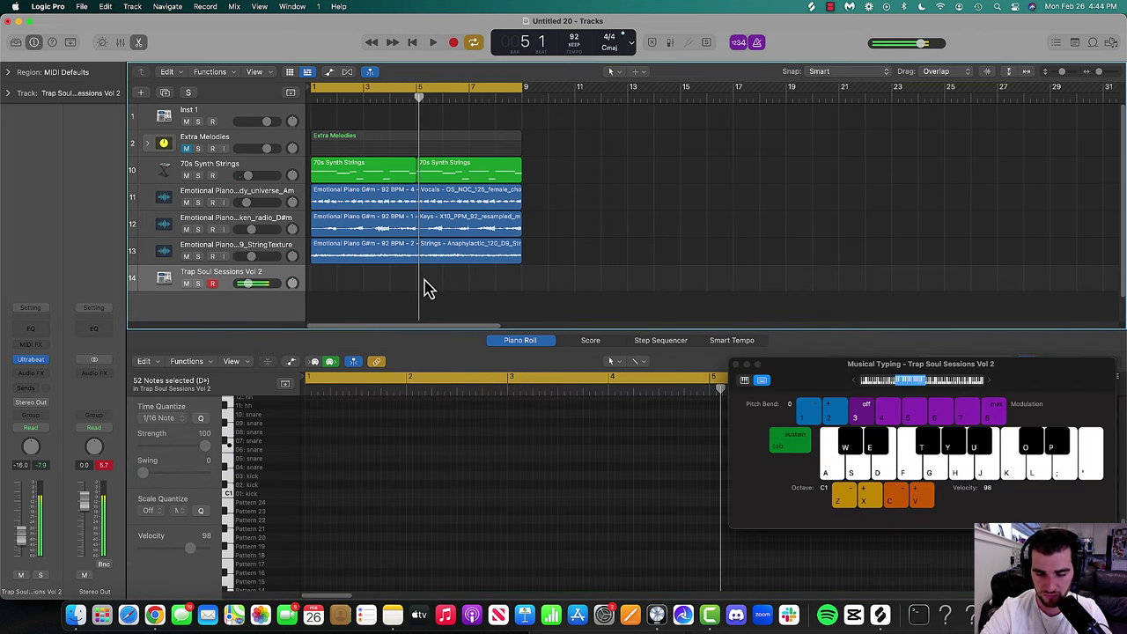
{"action": "key", "text": "f"}
{"action": "key", "text": "r"}
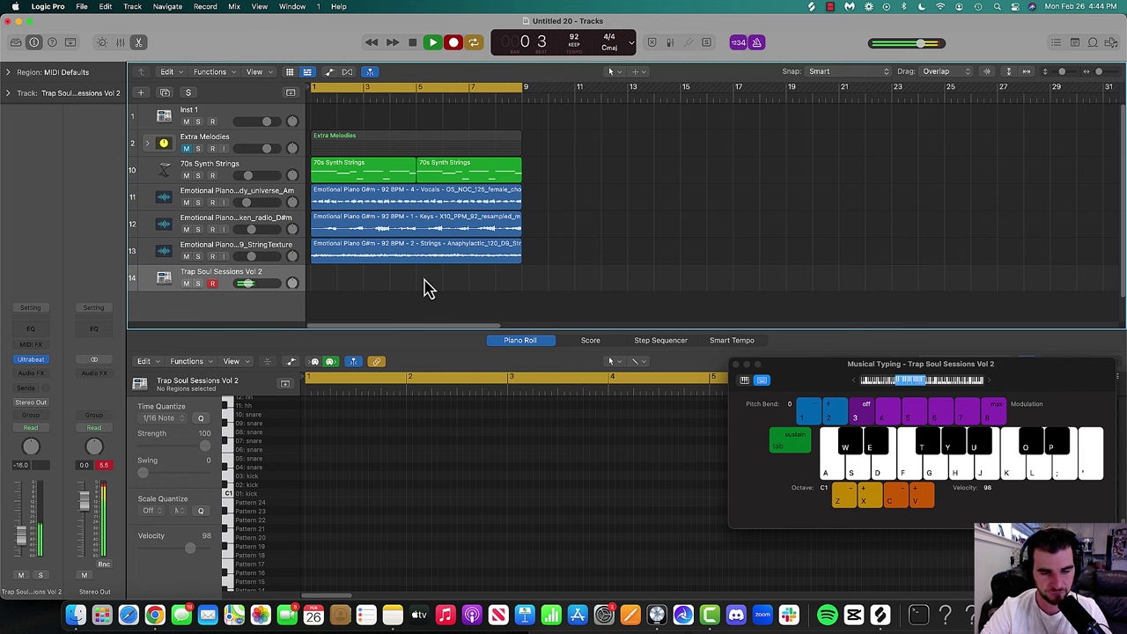
- Record a fresh eight-bar kick and snare take on the W and F keys, then stop to keep it
{"action": "key", "text": "w"}
{"action": "key", "text": "f"}
{"action": "key", "text": "w"}
{"action": "key", "text": "w"}
{"action": "key", "text": "w"}
{"action": "key", "text": "w"}
{"action": "key", "text": "f"}
{"action": "key", "text": "w"}
{"action": "key", "text": "w"}
{"action": "key", "text": "f"}
{"action": "key", "text": "f"}
{"action": "key", "text": "w"}
{"action": "key", "text": "f"}
{"action": "key", "text": "w"}
{"action": "key", "text": "f"}
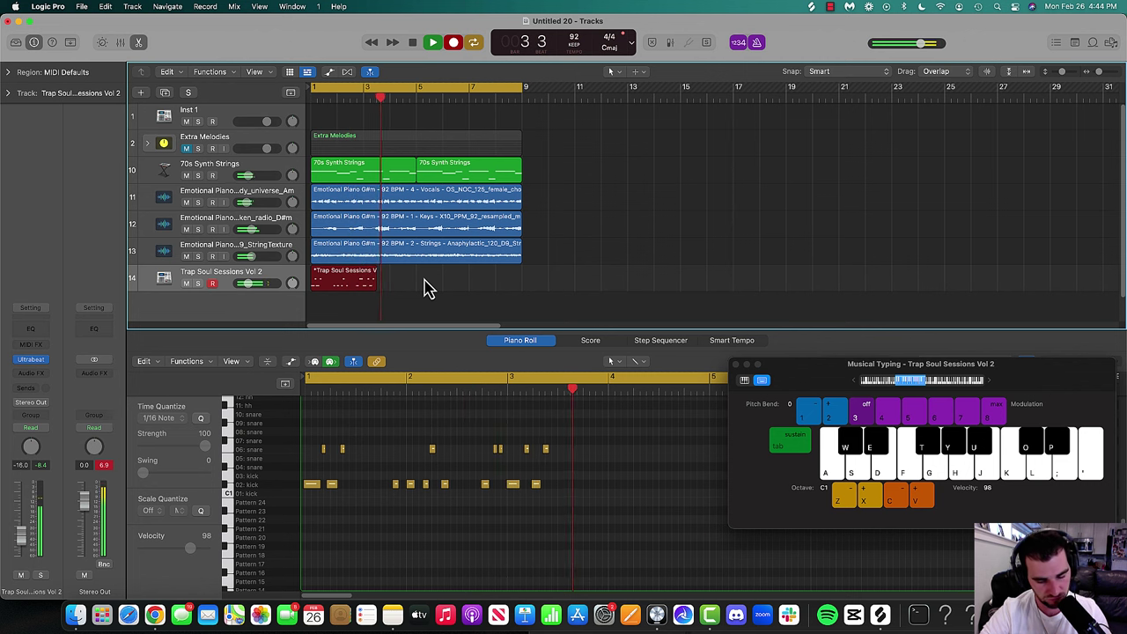
{"action": "key", "text": "f"}
{"action": "key", "text": "f"}
{"action": "key", "text": "w"}
{"action": "key", "text": "w"}
{"action": "key", "text": "f"}
{"action": "key", "text": "f"}
{"action": "key", "text": "f"}
{"action": "key", "text": "w"}
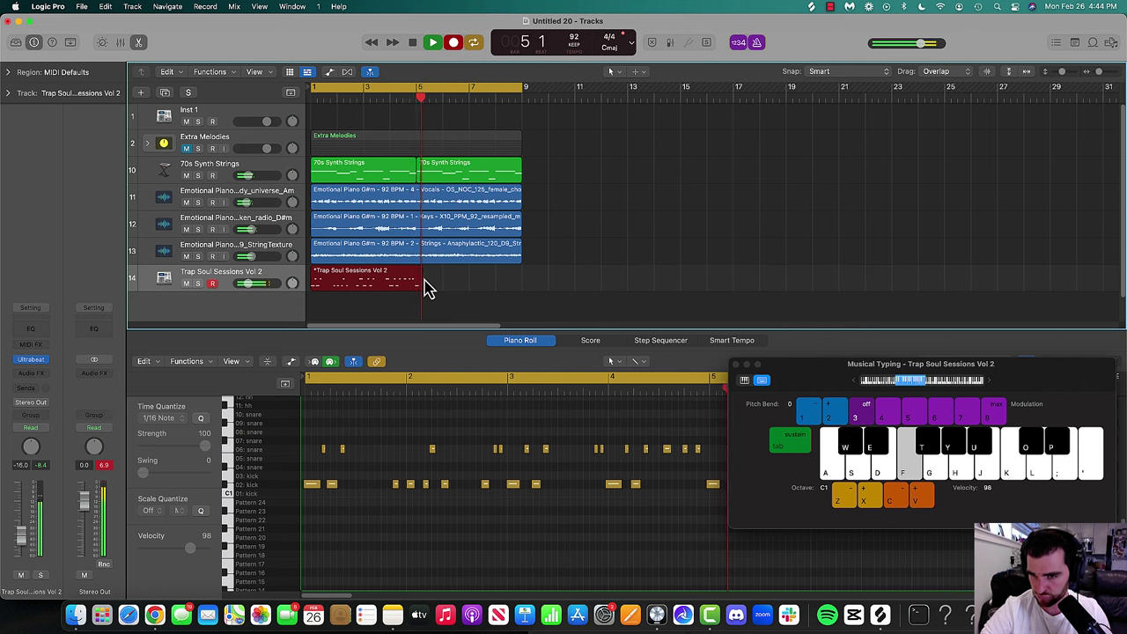
{"action": "key", "text": "f"}
{"action": "key", "text": "w"}
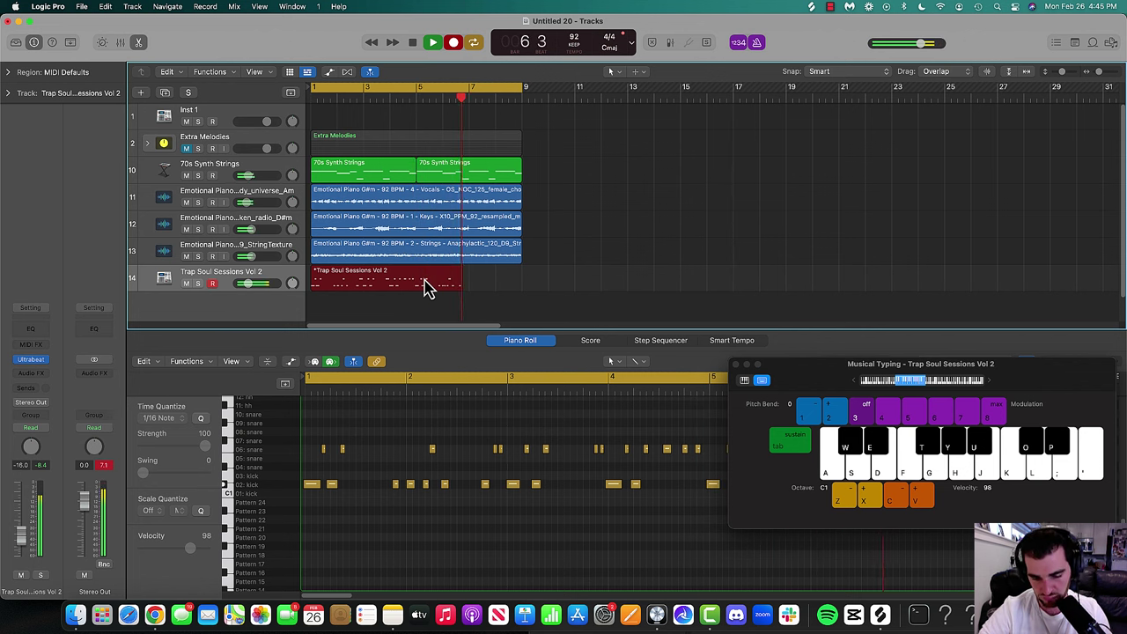
{"action": "key", "text": "f"}
{"action": "key", "text": "w"}
{"action": "key", "text": "w"}
{"action": "key", "text": "f"}
{"action": "key", "text": "w"}
{"action": "key", "text": "f"}
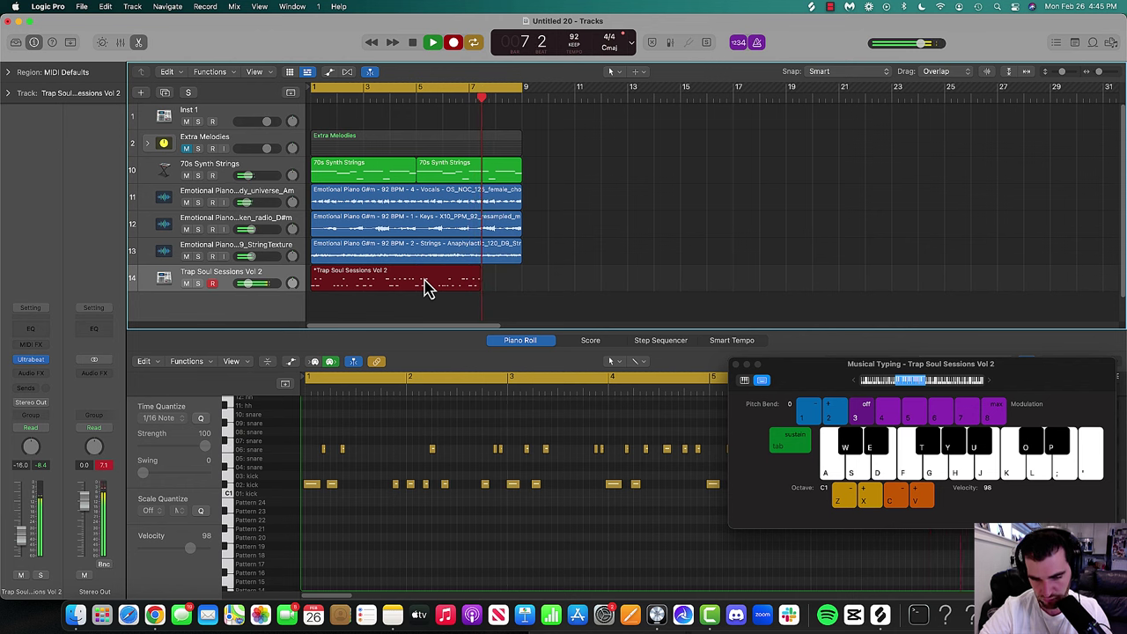
{"action": "key", "text": "f"}
{"action": "key", "text": "w"}
{"action": "key", "text": "w"}
{"action": "key", "text": "space"}
- Play the new Trap Soul Sessions Vol 2 drum region from bar 1, showing its kick and snare notes
{"action": "left_click", "coordinate": [737, 364]}
{"action": "left_click", "coordinate": [655, 295]}
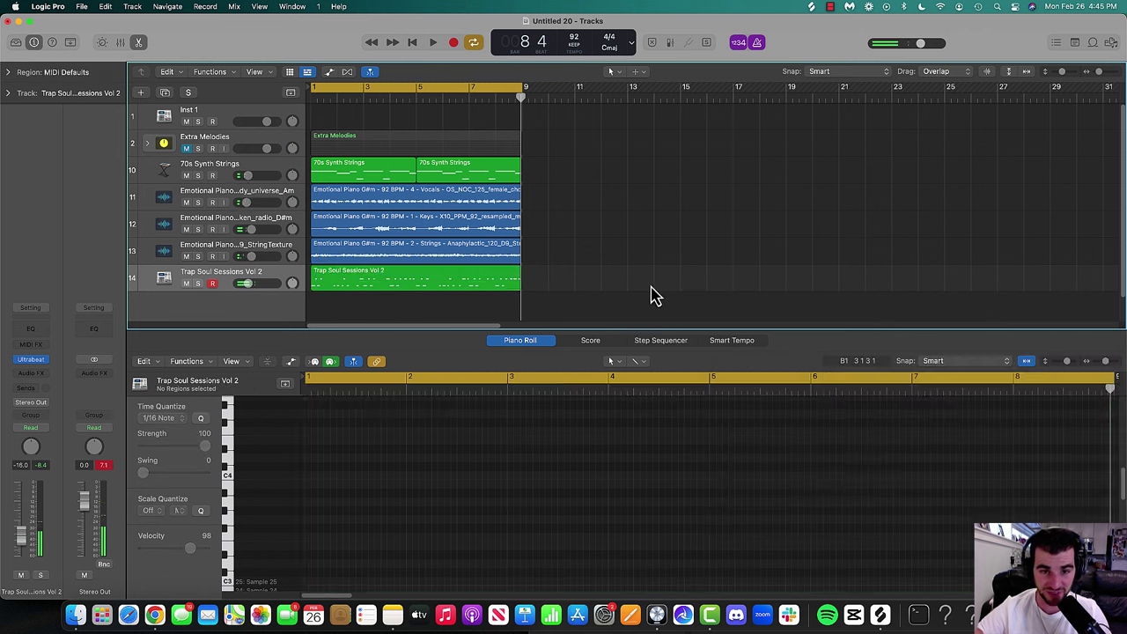
{"action": "key", "text": "Return"}
{"action": "key", "text": "space"}
{"action": "left_click", "coordinate": [441, 287]}
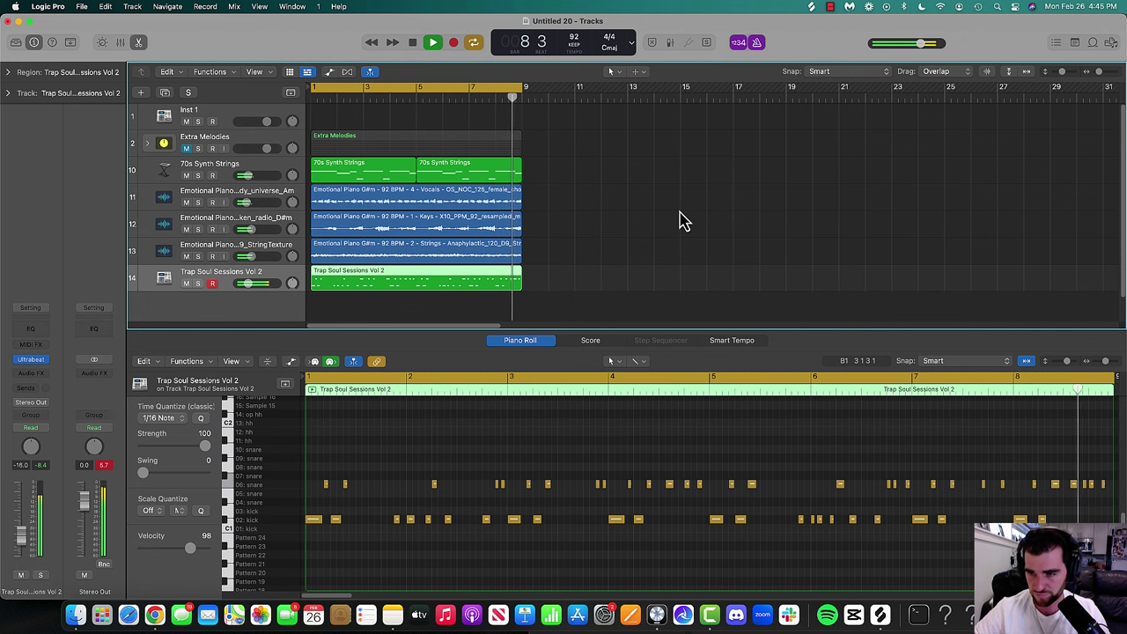
- Stop playback and add track 15 as a duplicate Trap Soul Sessions Vol 2 drum track
{"action": "key", "text": "space"}
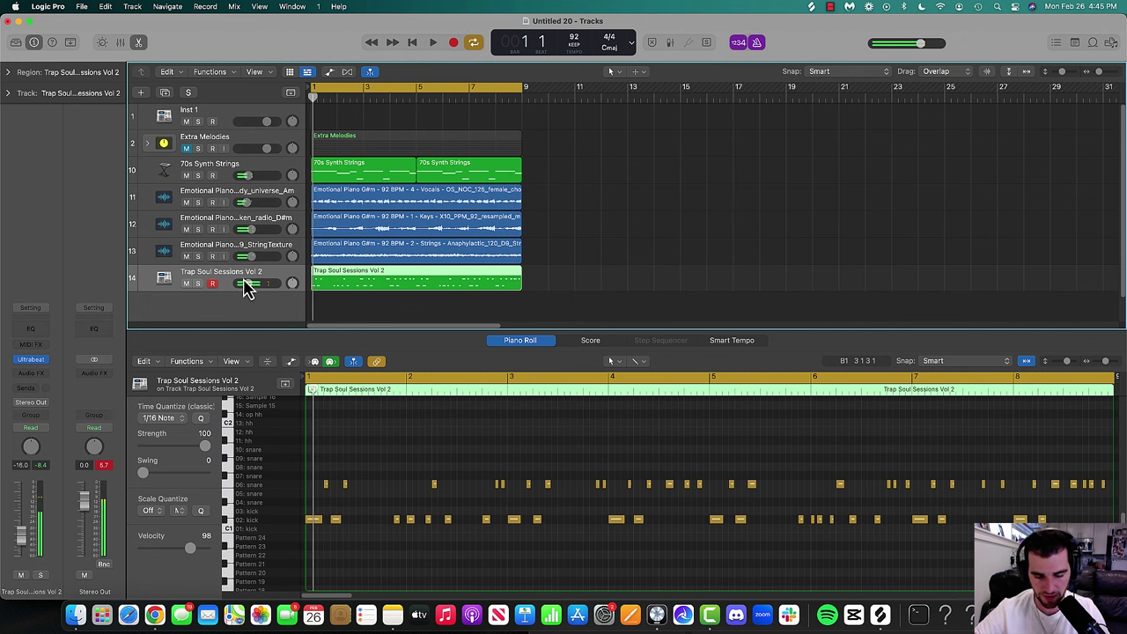
{"action": "double_click", "coordinate": [245, 304]}
{"action": "left_click", "coordinate": [137, 44]}
- Audition the new track's drum sounds with Musical Typing keys A, W, F, G and start playback
{"action": "key", "text": "super+k"}
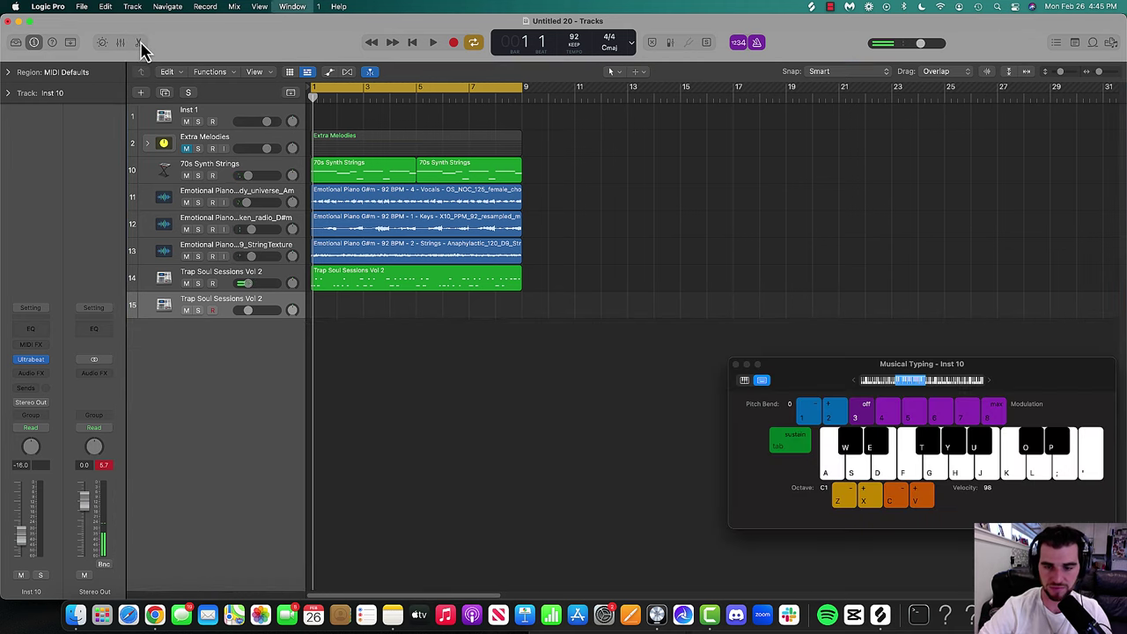
{"action": "key", "text": "a"}
{"action": "key", "text": "w"}
{"action": "key", "text": "f"}
{"action": "key", "text": "g"}
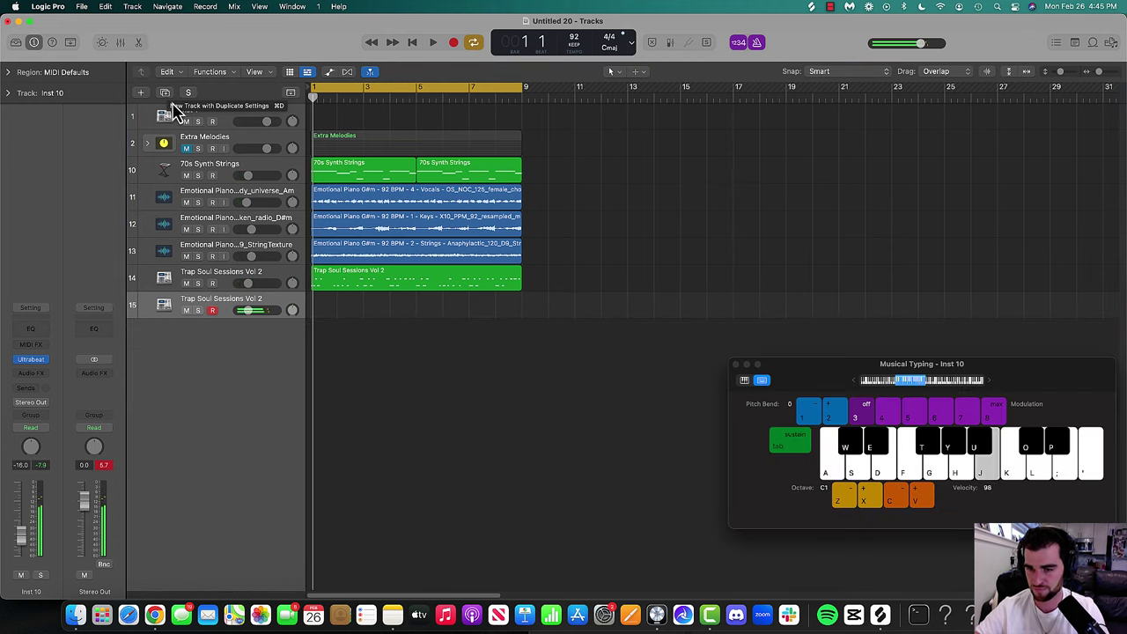
{"action": "key", "text": "space"}
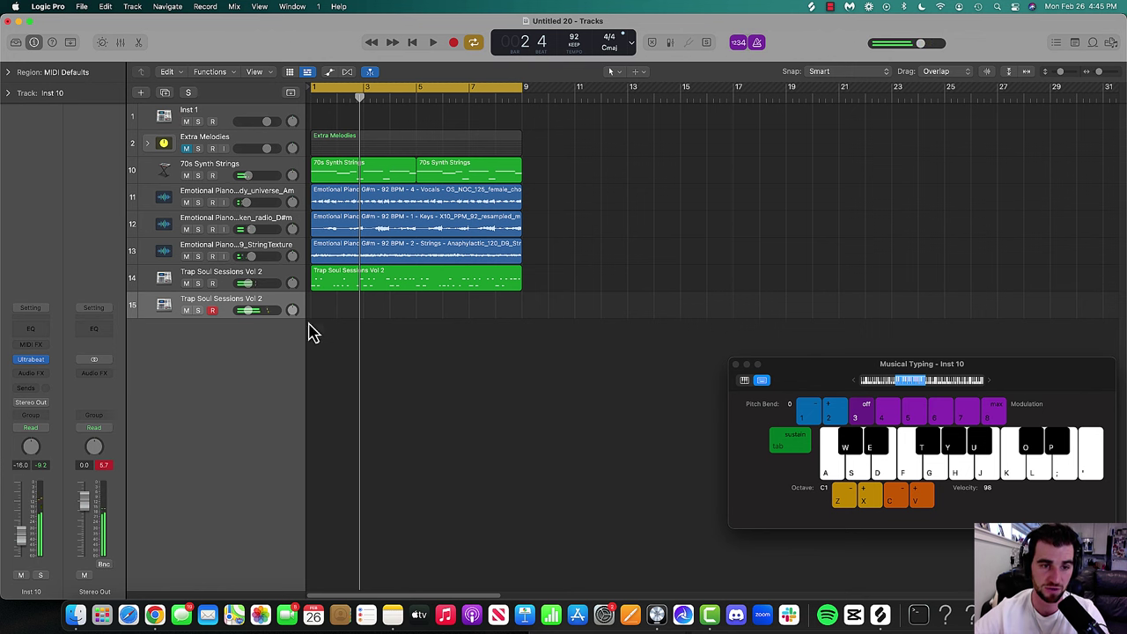
- Set track 15's volume to -15.4 dB, record a first hi-hat attempt, then undo it
{"action": "left_click_drag", "start_coordinate": [250, 310], "coordinate": [251, 310]}
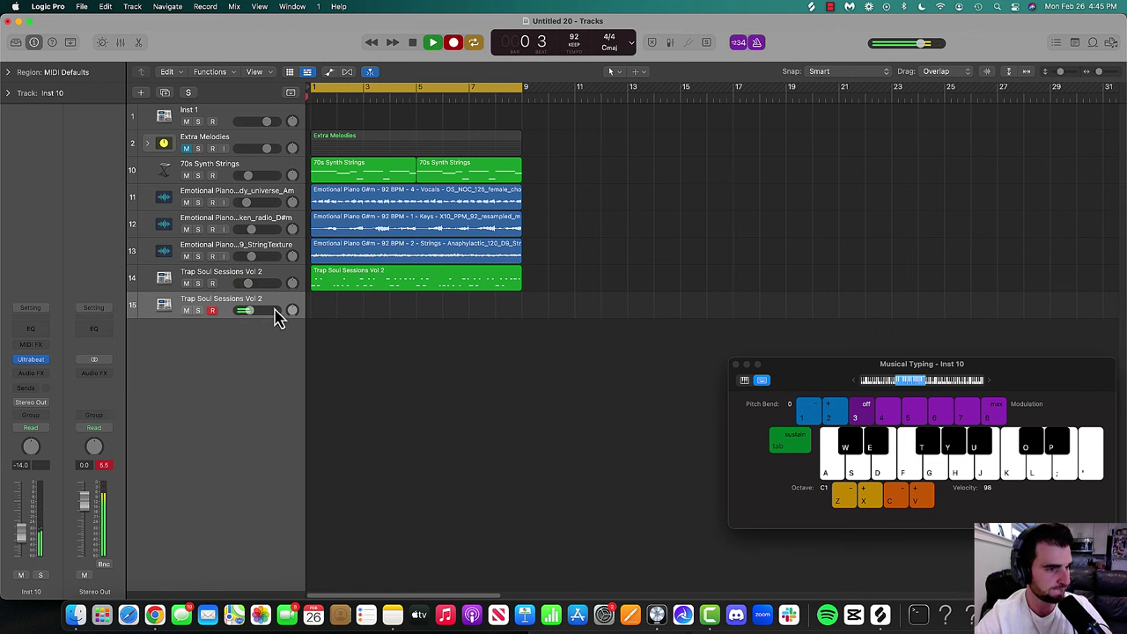
{"action": "key", "text": "u"}
{"action": "key", "text": "u"}
{"action": "key", "text": "u"}
{"action": "key", "text": "u"}
{"action": "key", "text": "u"}
{"action": "key", "text": "u"}
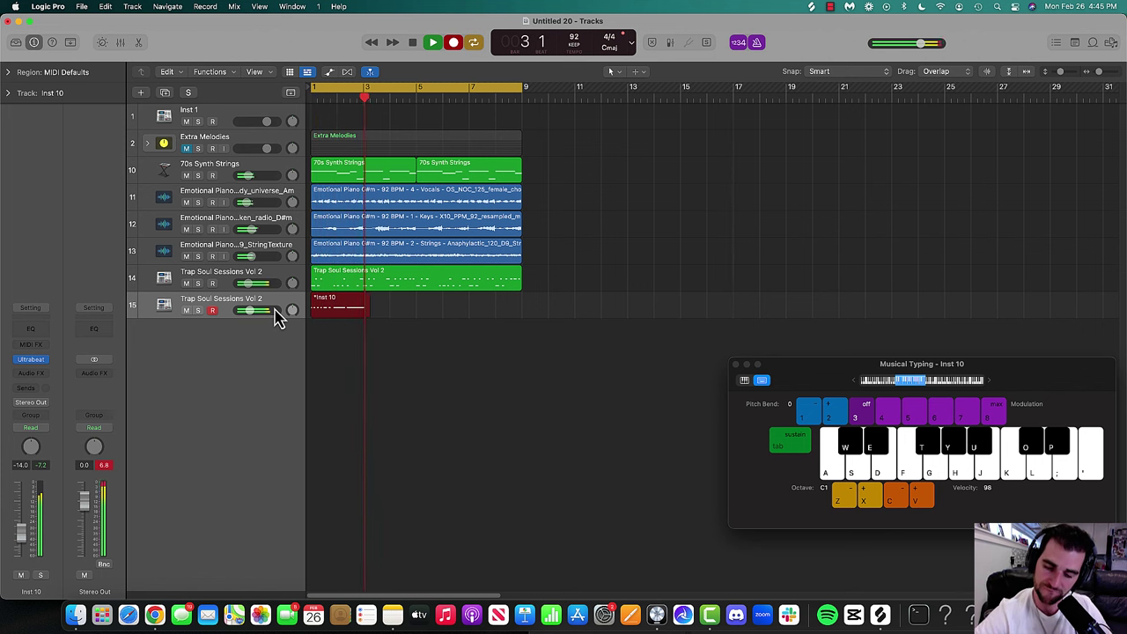
{"action": "key", "text": "u"}
{"action": "key", "text": "u"}
{"action": "key", "text": "u"}
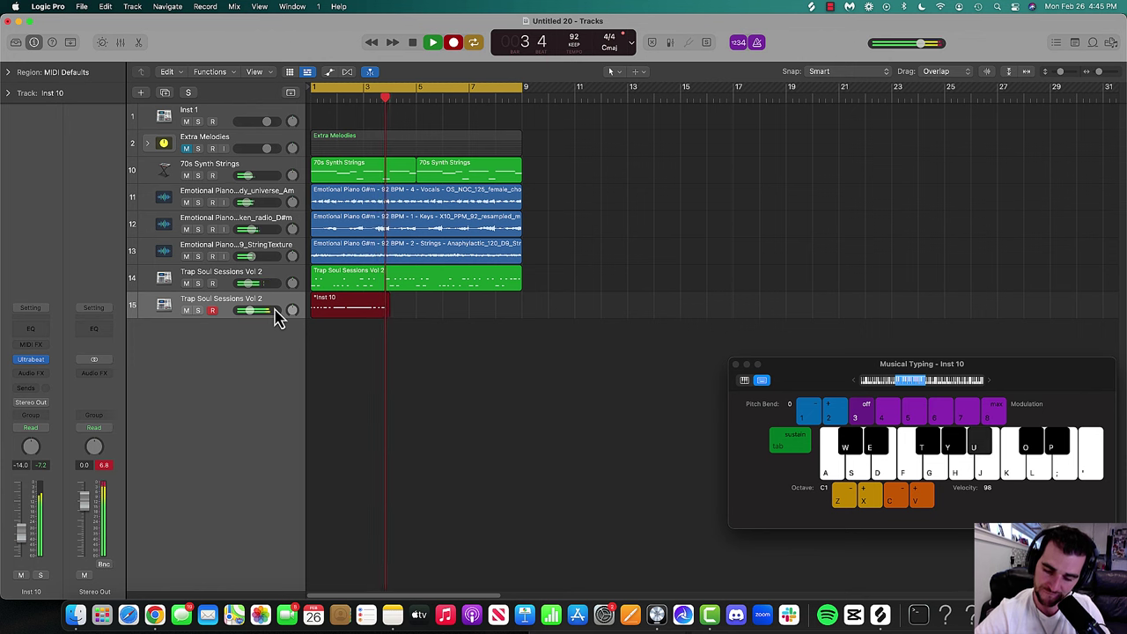
{"action": "key", "text": "u"}
{"action": "key", "text": "u"}
{"action": "key", "text": "space"}
{"action": "key", "text": "cmd+z"}
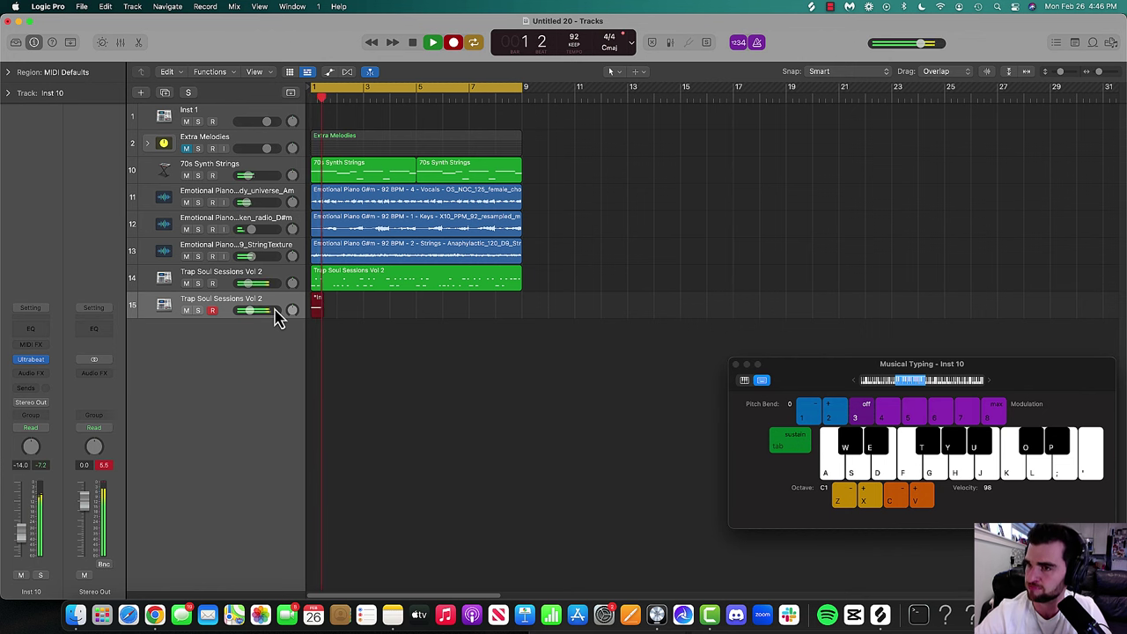
- Re-record the hi-hat pattern with fast rolls across bars 1–9 and keep the take
{"action": "key", "text": "u"}
{"action": "key", "text": "u"}
{"action": "key", "text": "u"}
{"action": "key", "text": "u"}
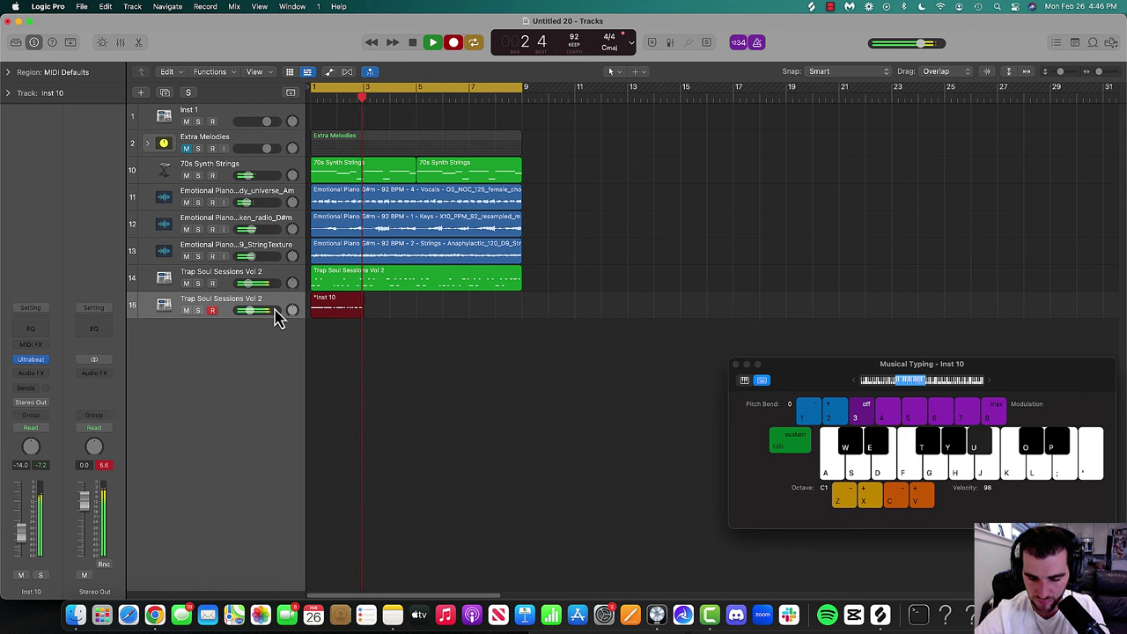
{"action": "key", "text": "u"}
{"action": "key", "text": "u"}
{"action": "key", "text": "u"}
{"action": "key", "text": "u"}
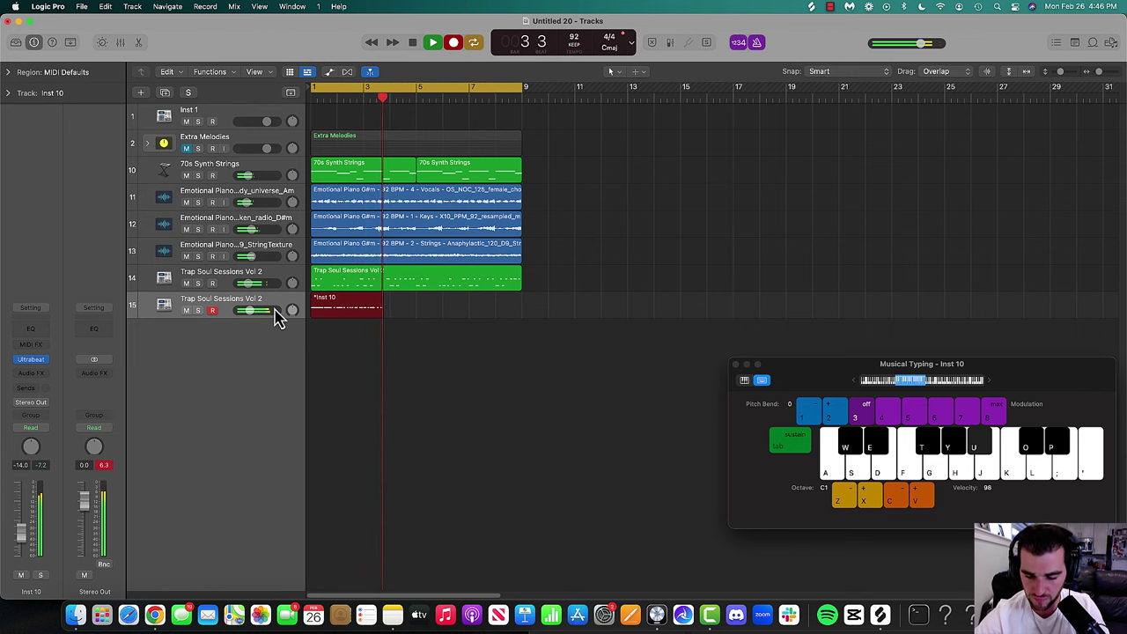
{"action": "key", "text": "u"}
{"action": "key", "text": "u"}
{"action": "key", "text": "u"}
{"action": "key", "text": "u"}
{"action": "key", "text": "u"}
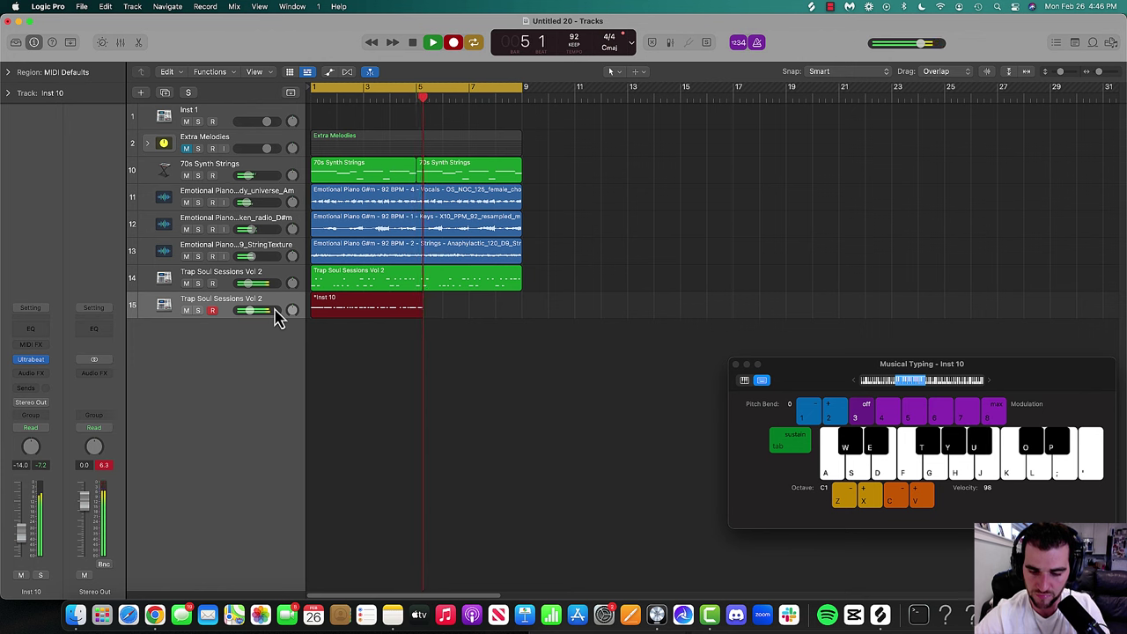
{"action": "key", "text": "u"}
{"action": "key", "text": "u"}
{"action": "key", "text": "u"}
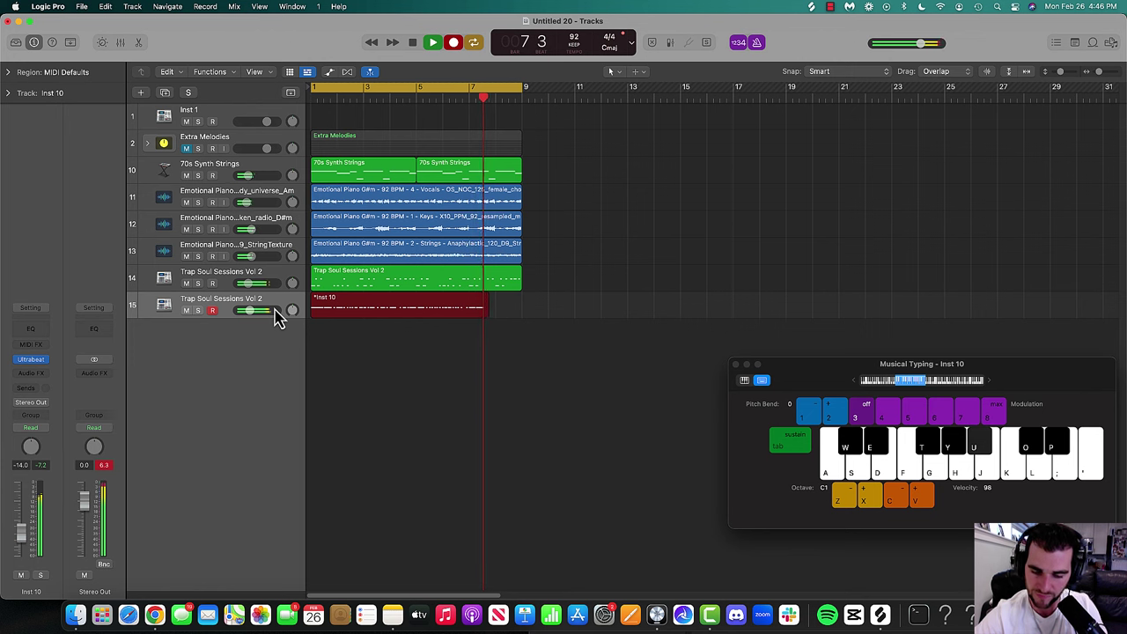
{"action": "key", "text": "u"}
{"action": "key", "text": "u"}
{"action": "key", "text": "u"}
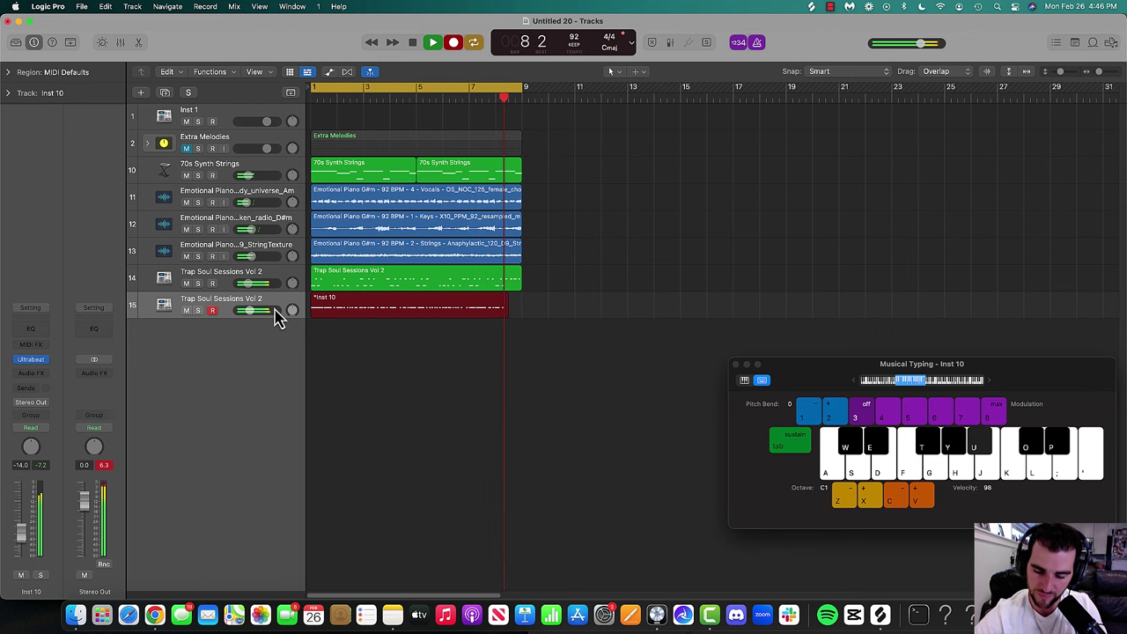
{"action": "key", "text": "u"}
{"action": "key", "text": "u"}
{"action": "key", "text": "space"}
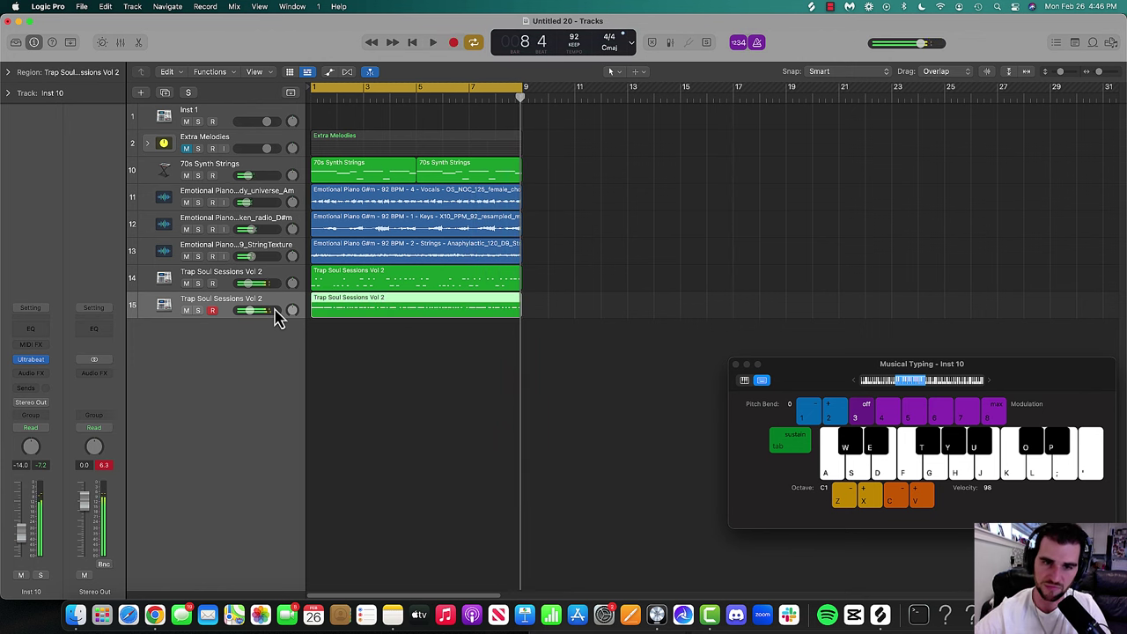
- Play back the hi-hat region in the piano roll, then duplicate track 15 as empty track 16
{"action": "left_click", "coordinate": [737, 365]}
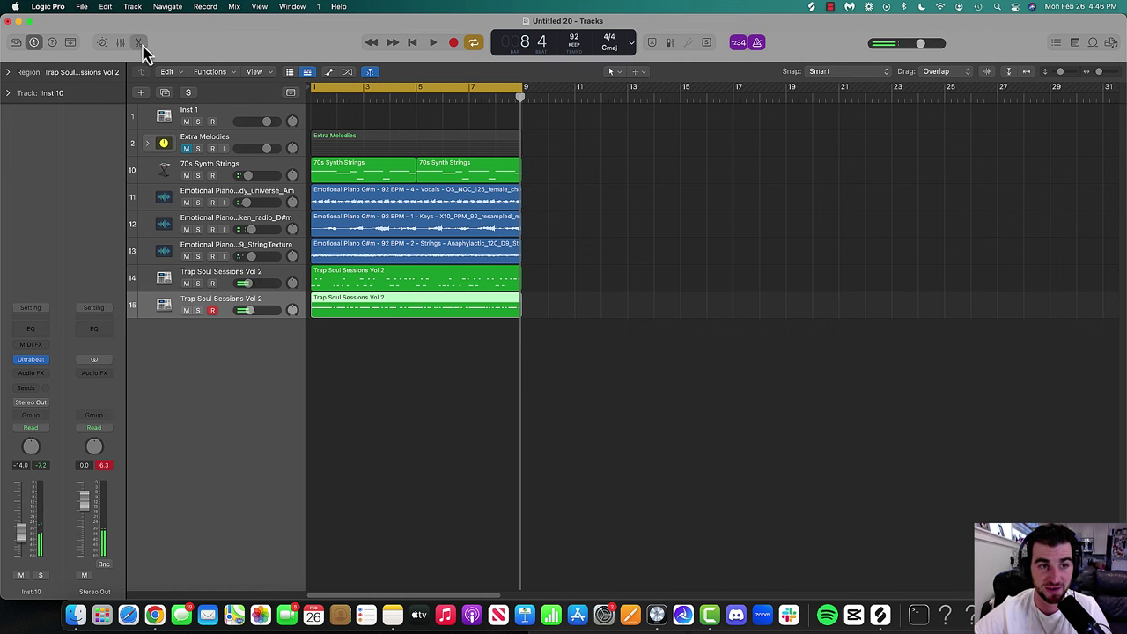
{"action": "left_click", "coordinate": [140, 43]}
{"action": "key", "text": "space"}
{"action": "scroll", "coordinate": [455, 262], "scroll_direction": "down", "scroll_amount": 2}
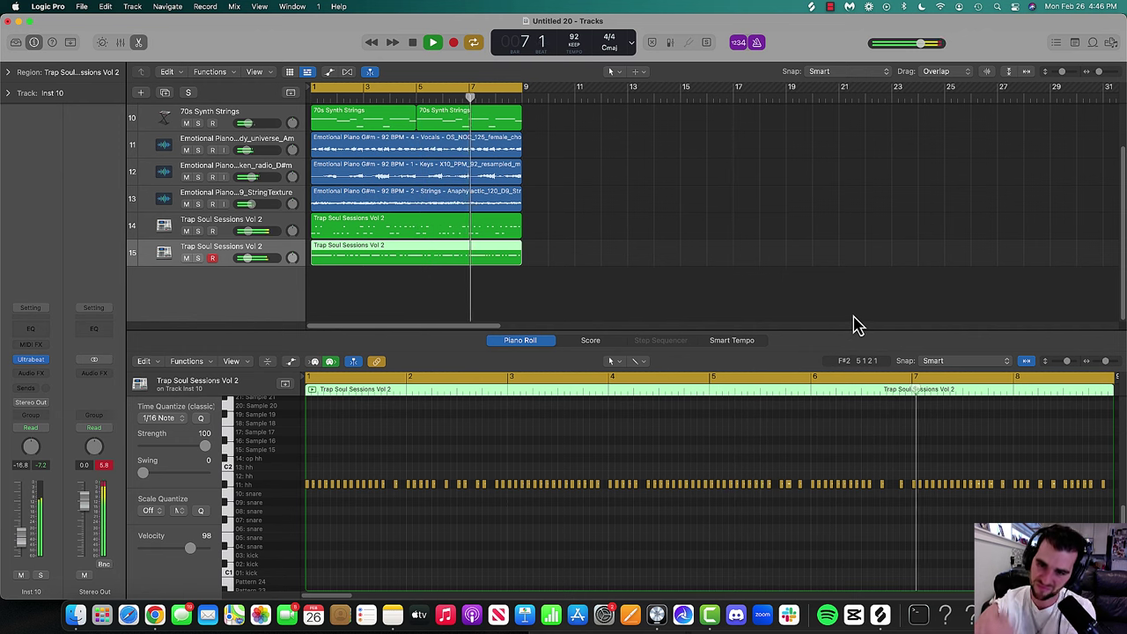
{"action": "mouse_move", "coordinate": [314, 603]}
{"action": "left_mouse_down"}
{"action": "mouse_move", "coordinate": [370, 606]}
{"action": "mouse_move", "coordinate": [317, 606]}
{"action": "left_mouse_up"}
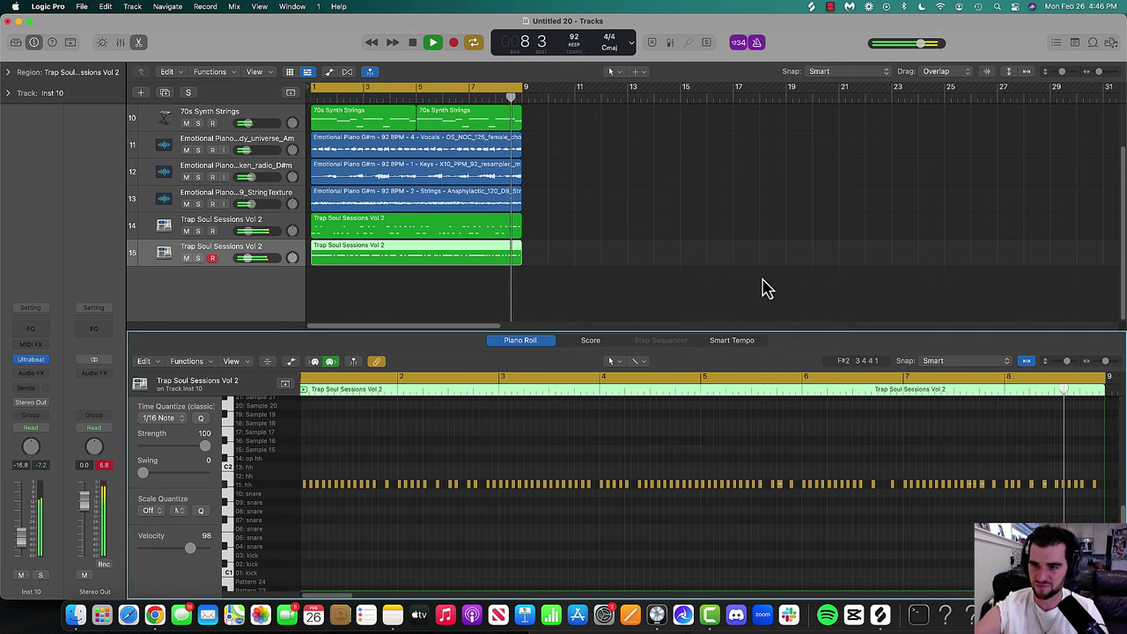
{"action": "left_click", "coordinate": [231, 265]}
{"action": "key", "text": "super+d"}
- Close the note editor and audition track 16's sounds with Musical Typing
{"action": "left_click", "coordinate": [140, 42]}
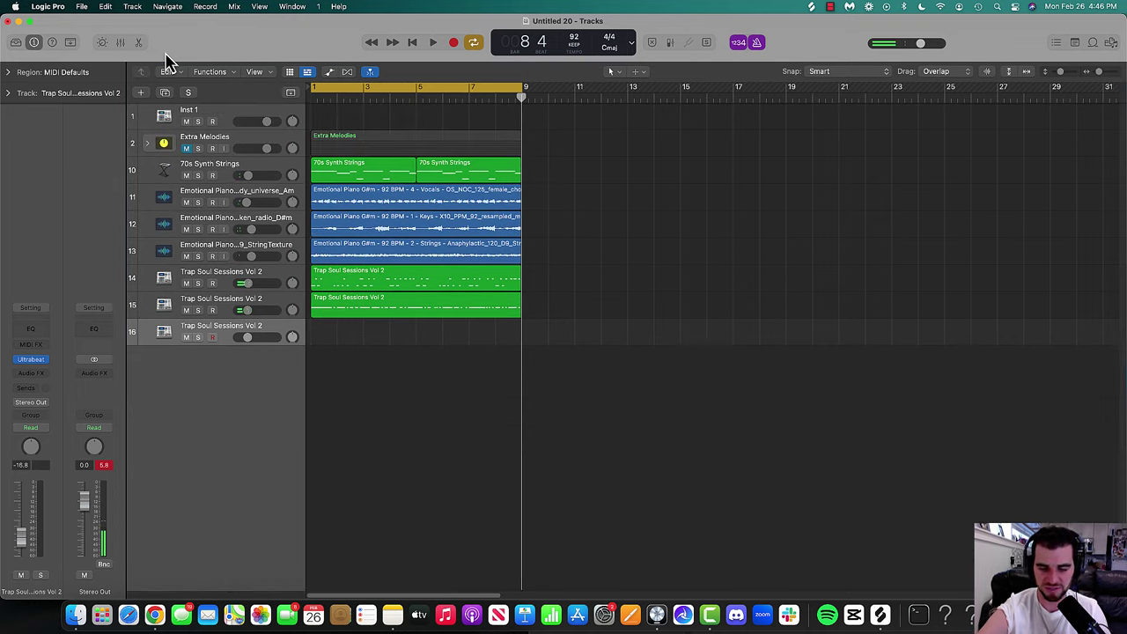
{"action": "key", "text": "super+k"}
{"action": "key", "text": "a"}
{"action": "key", "text": "w"}
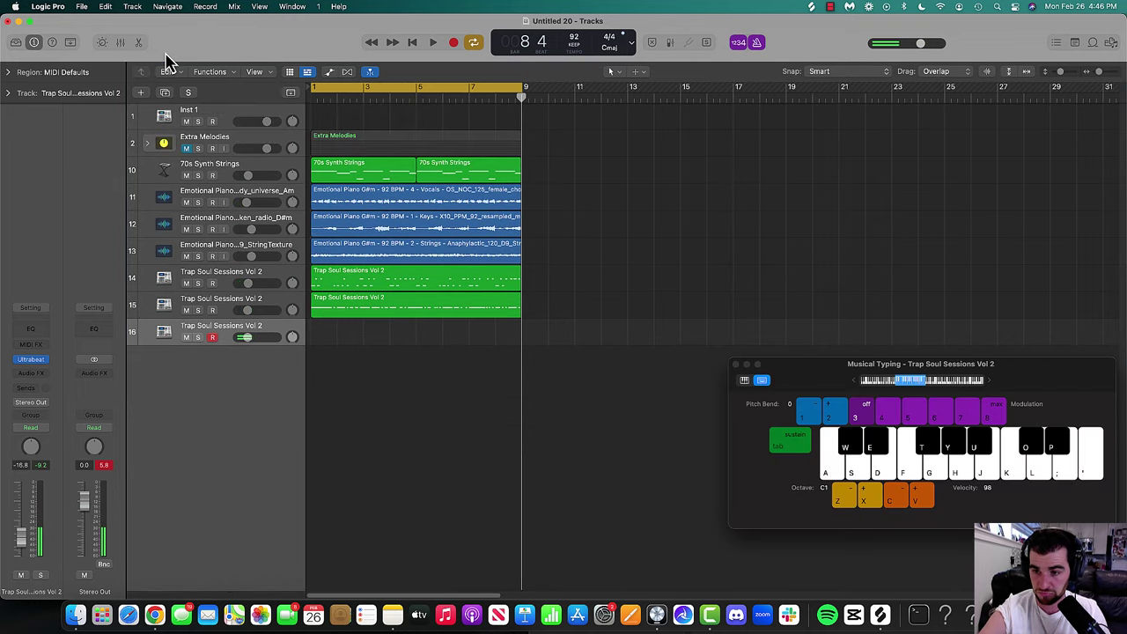
{"action": "key", "text": "i"}
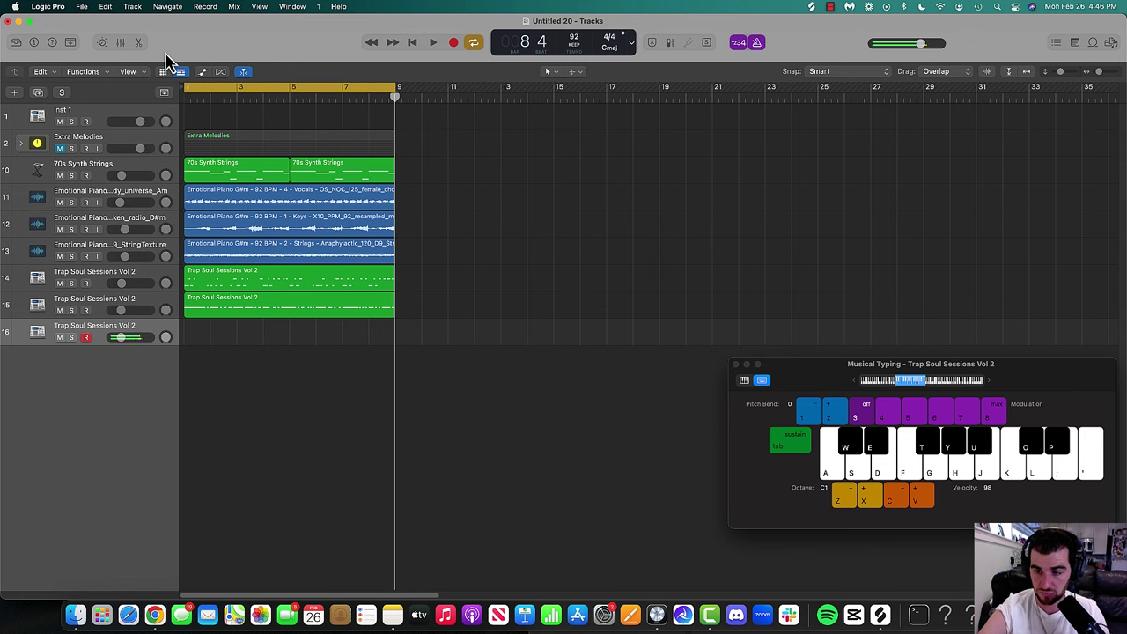
{"action": "key", "text": "k"}
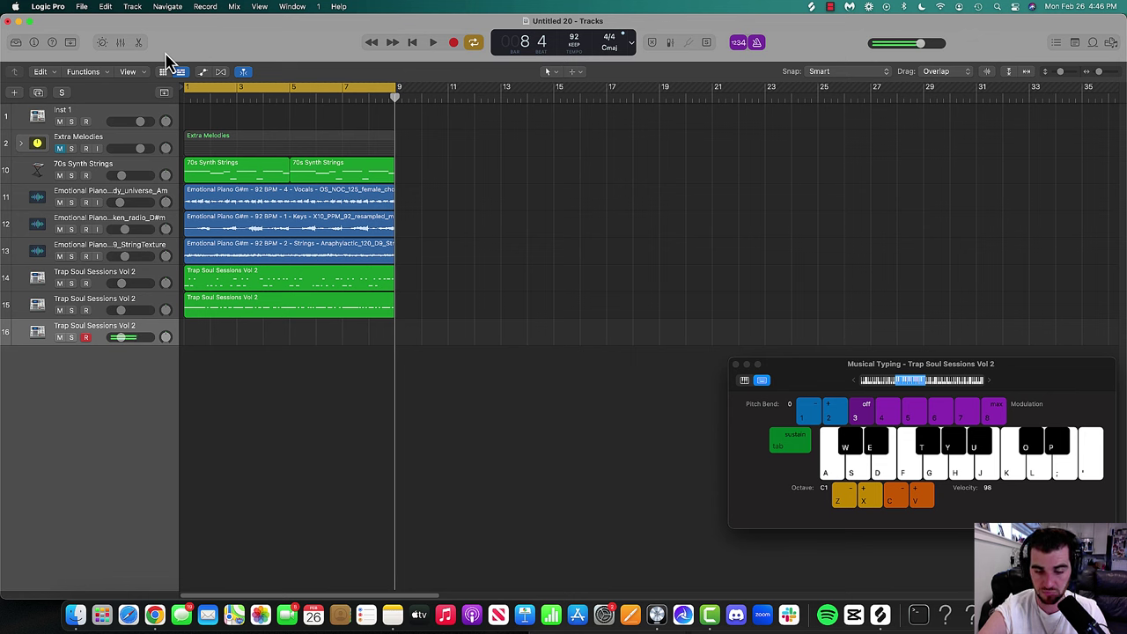
- Record a four-bar pattern of O-key notes on track 16 and keep the take
{"action": "key", "text": "r"}
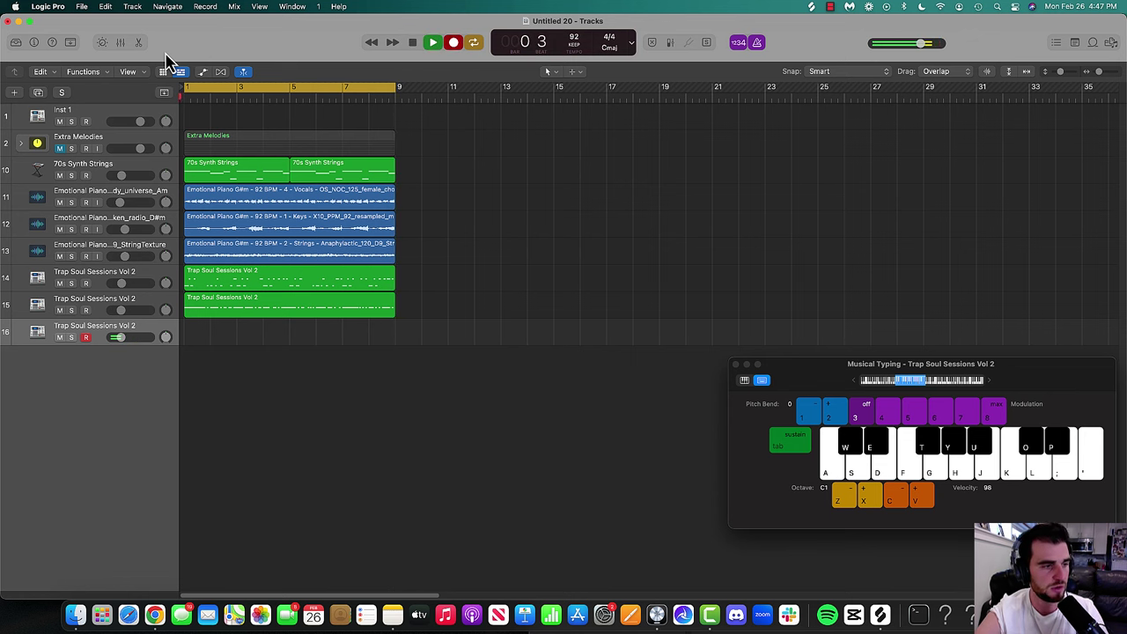
{"action": "key", "text": "o"}
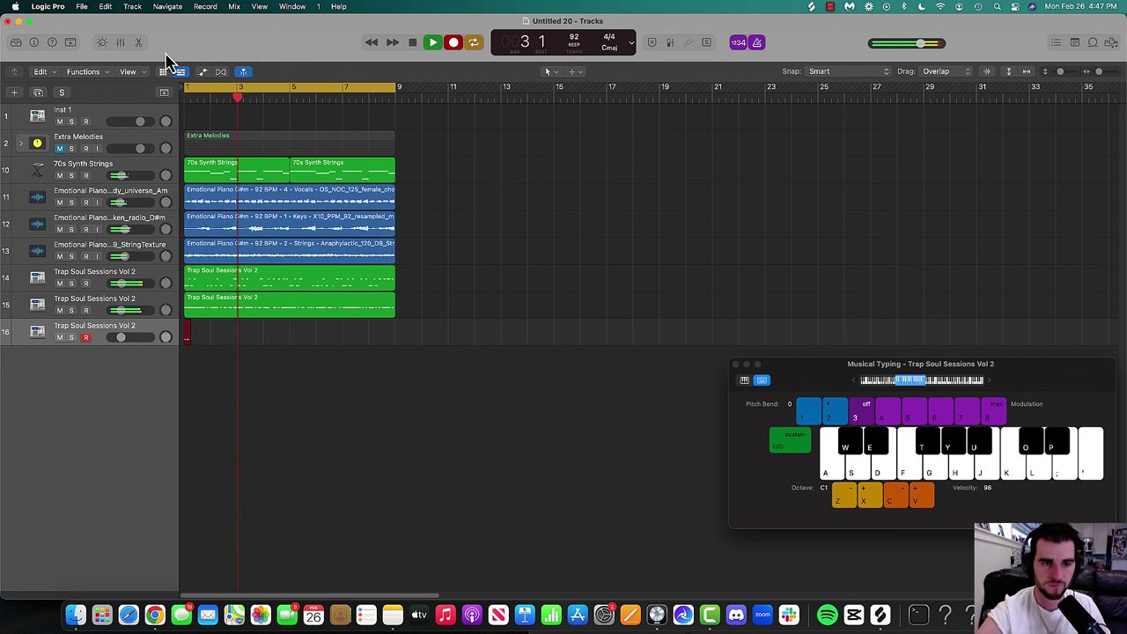
{"action": "key", "text": "o"}
{"action": "key", "text": "o"}
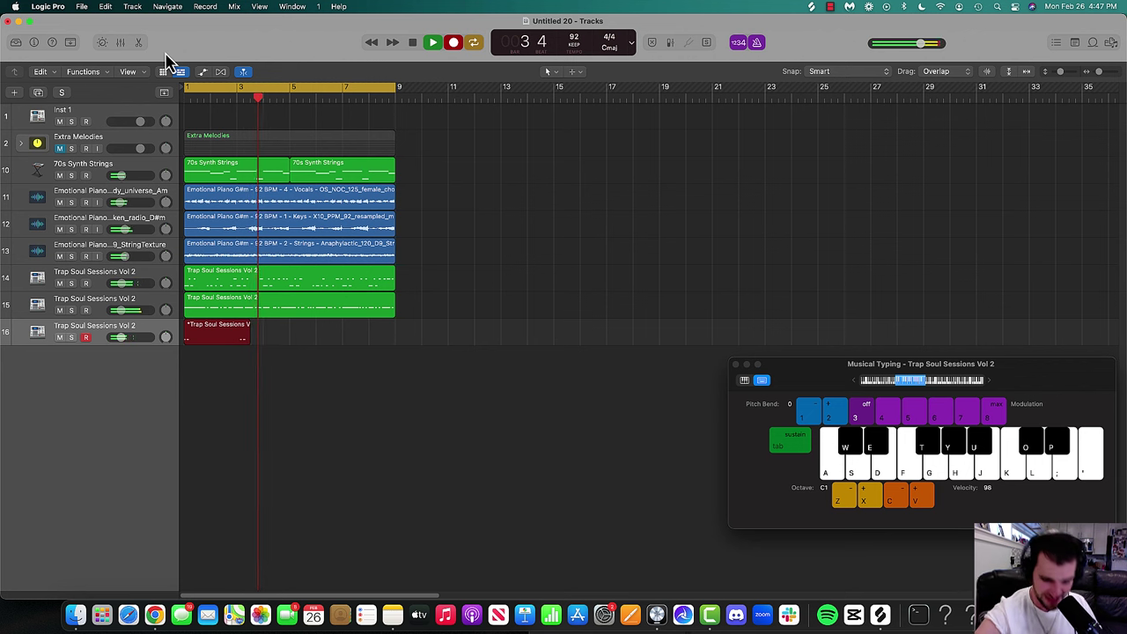
{"action": "key", "text": "o"}
{"action": "key", "text": "space"}
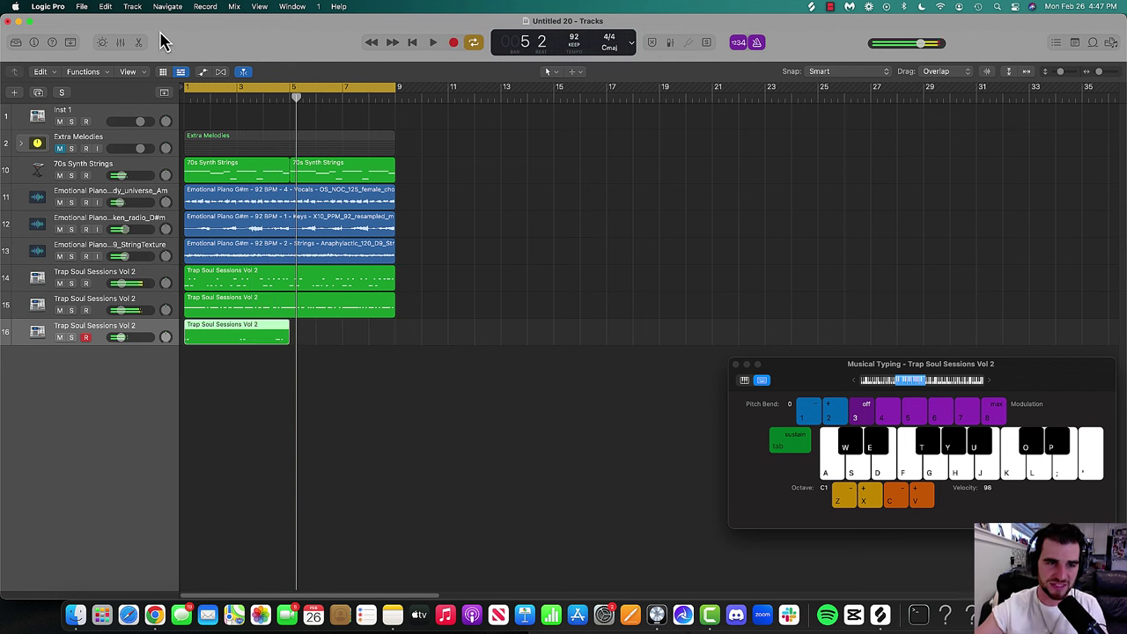
- Copy the track 16 region to bars 5–9 and play the beat from bar 1
{"action": "left_click_drag", "start_coordinate": [292, 98], "coordinate": [289, 98]}
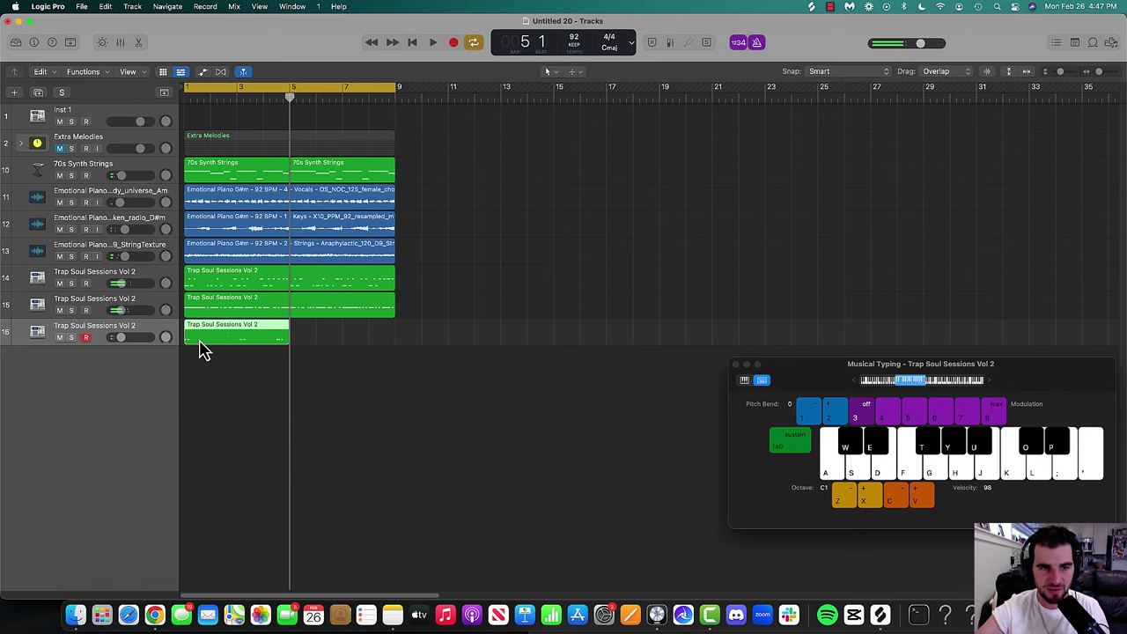
{"action": "left_click_drag", "start_coordinate": [201, 348], "coordinate": [304, 353]}
{"action": "key", "text": "space"}
- Restore the inspector, close Musical Typing, and lower track 16's volume to -21 dB
{"action": "left_click", "coordinate": [20, 46]}
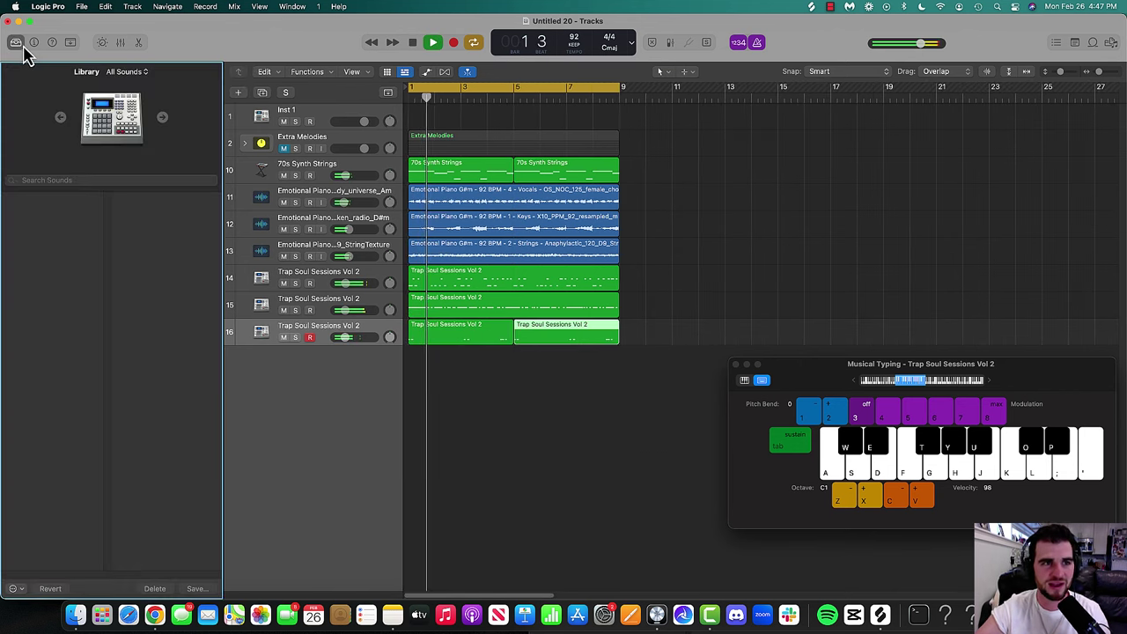
{"action": "left_click", "coordinate": [33, 42]}
{"action": "left_click", "coordinate": [735, 364]}
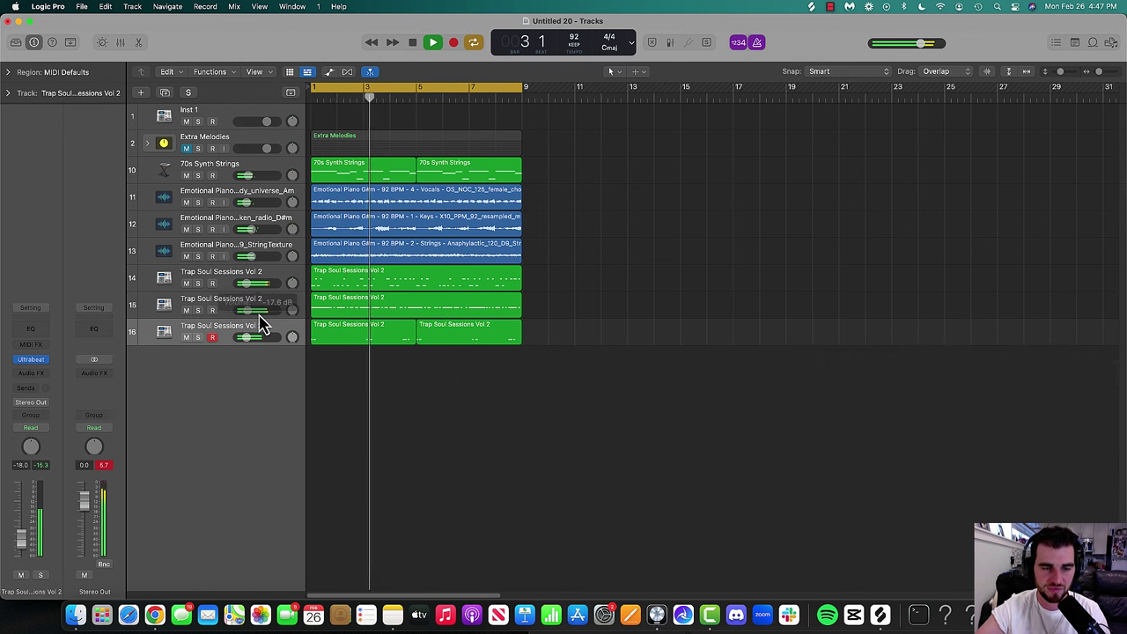
{"action": "left_click_drag", "start_coordinate": [254, 337], "coordinate": [245, 338]}
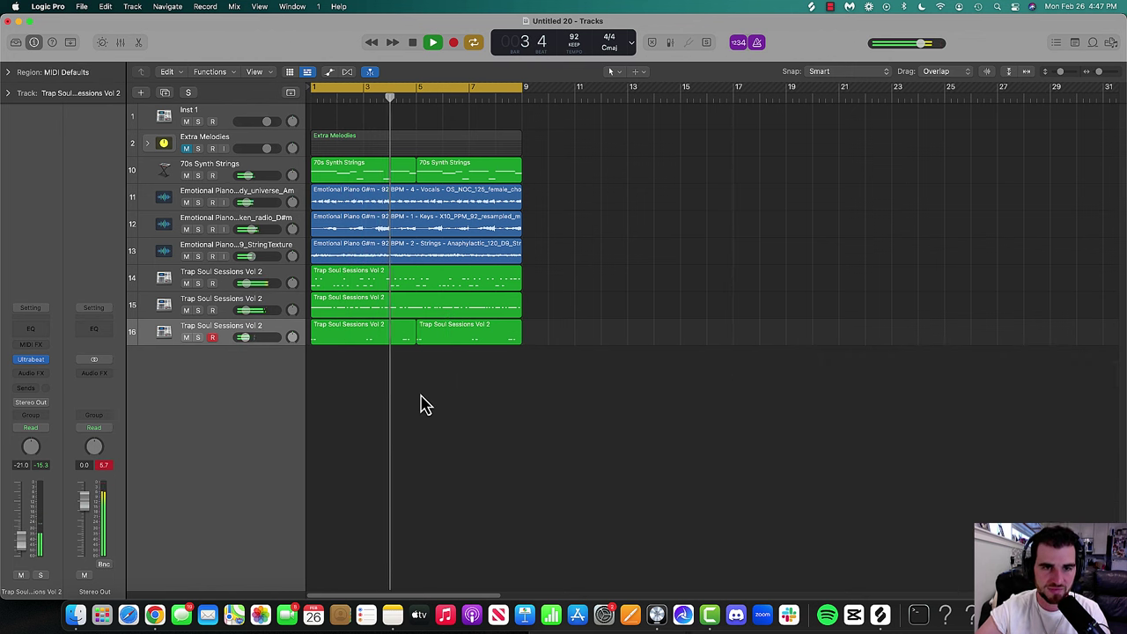
- Duplicate the hi-hat track 15 as a new track and audition its sounds
{"action": "left_click", "coordinate": [230, 314]}
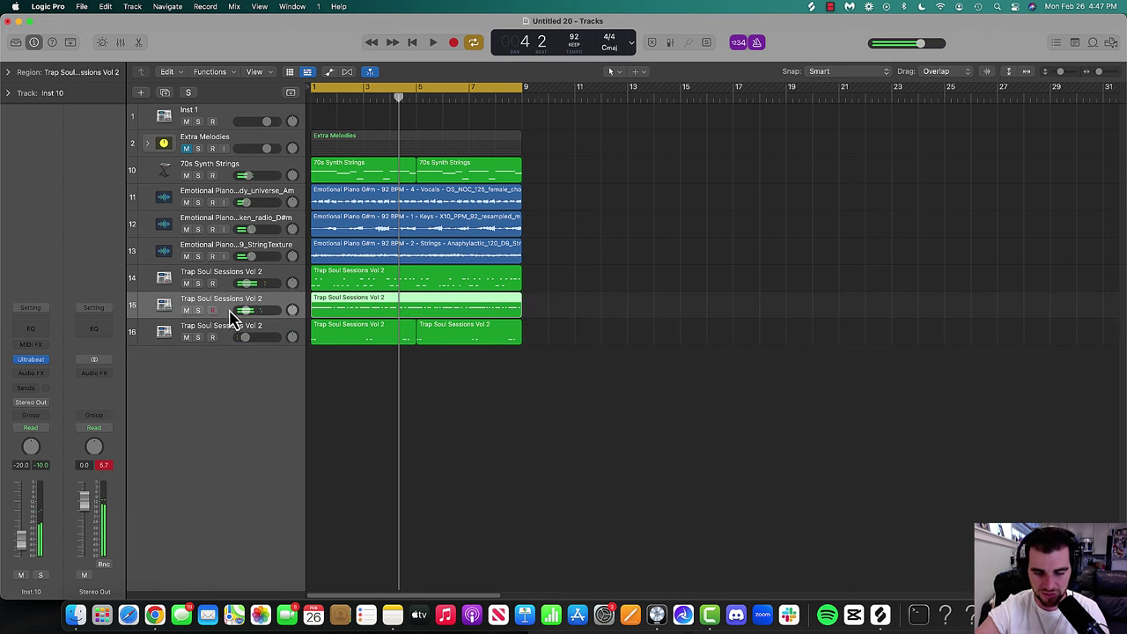
{"action": "key", "text": "super+d"}
{"action": "key", "text": "super+k"}
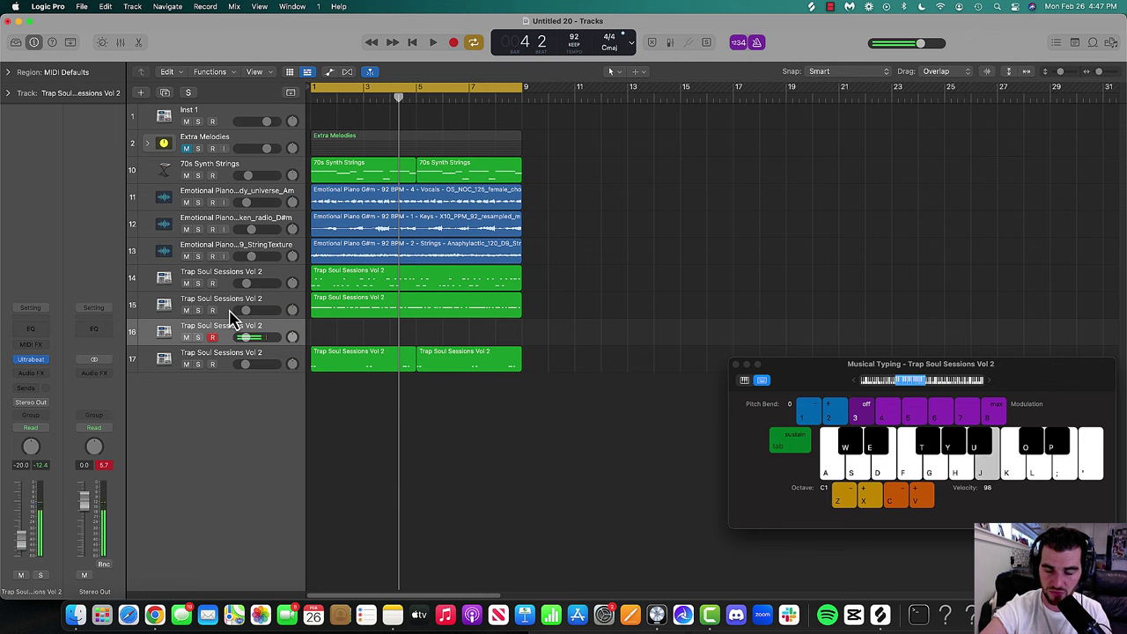
{"action": "key", "text": "k"}
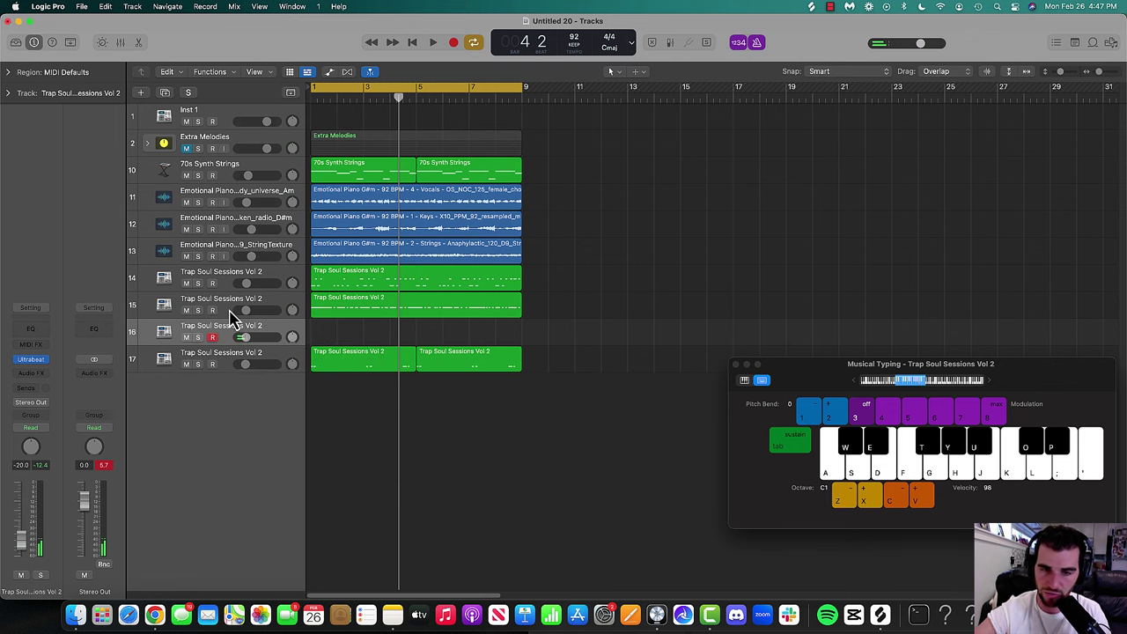
- Open the Note Repeat settings and select Note Repeat in Key Commands to assign a shortcut
{"action": "key", "text": "ctrl+r"}
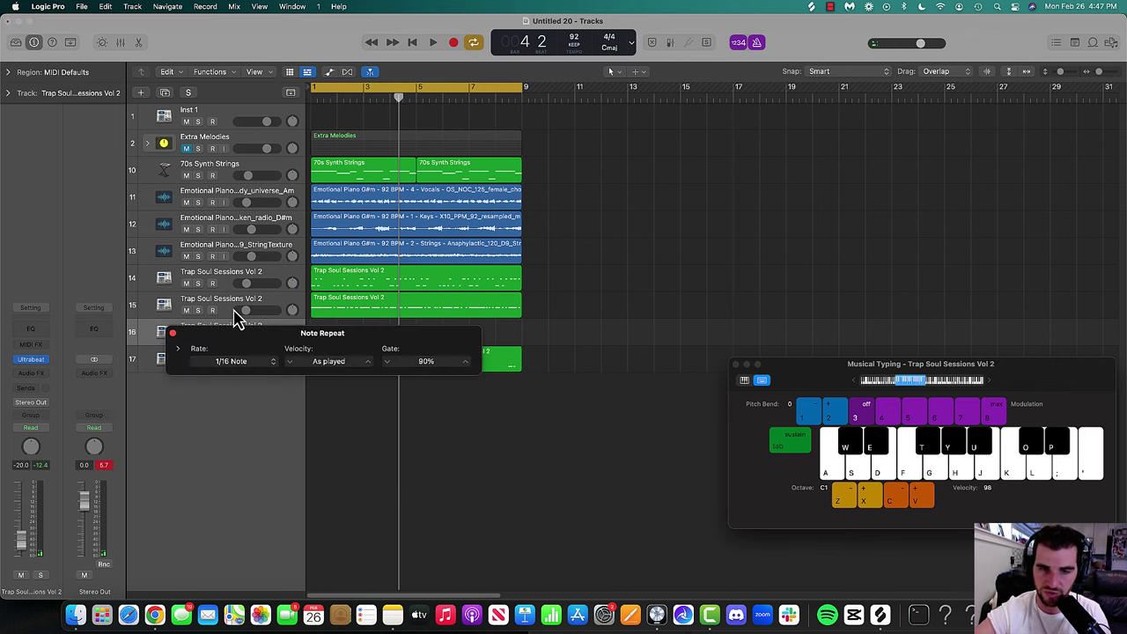
{"action": "left_click", "coordinate": [48, 7]}
{"action": "mouse_move", "coordinate": [71, 41]}
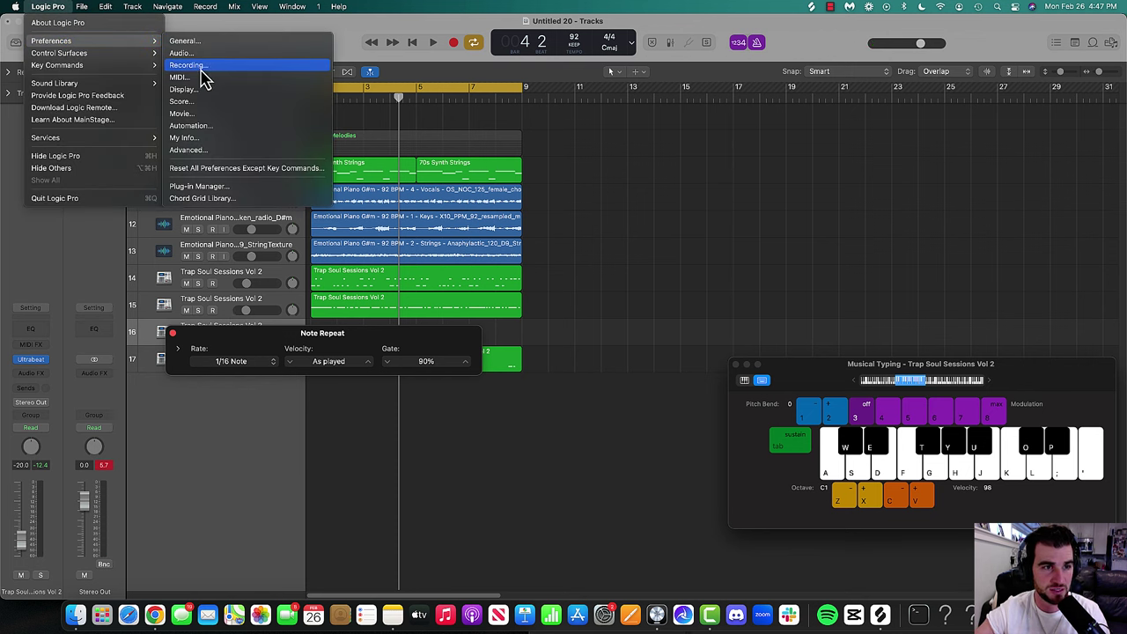
{"action": "mouse_move", "coordinate": [95, 65]}
{"action": "mouse_move", "coordinate": [206, 67]}
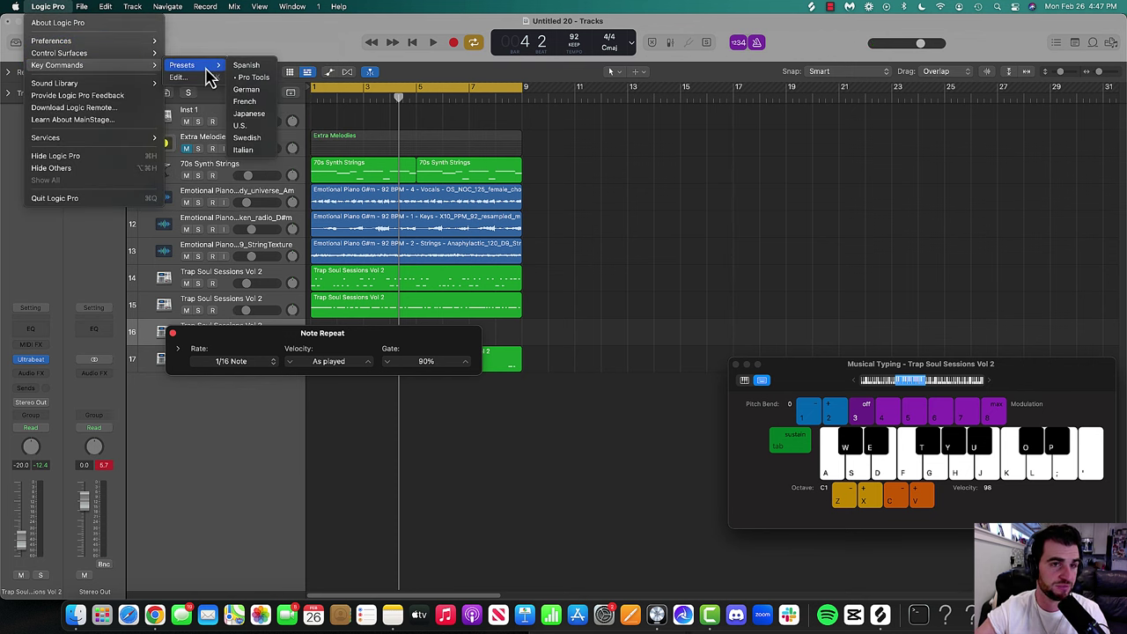
{"action": "key", "text": "Escape"}
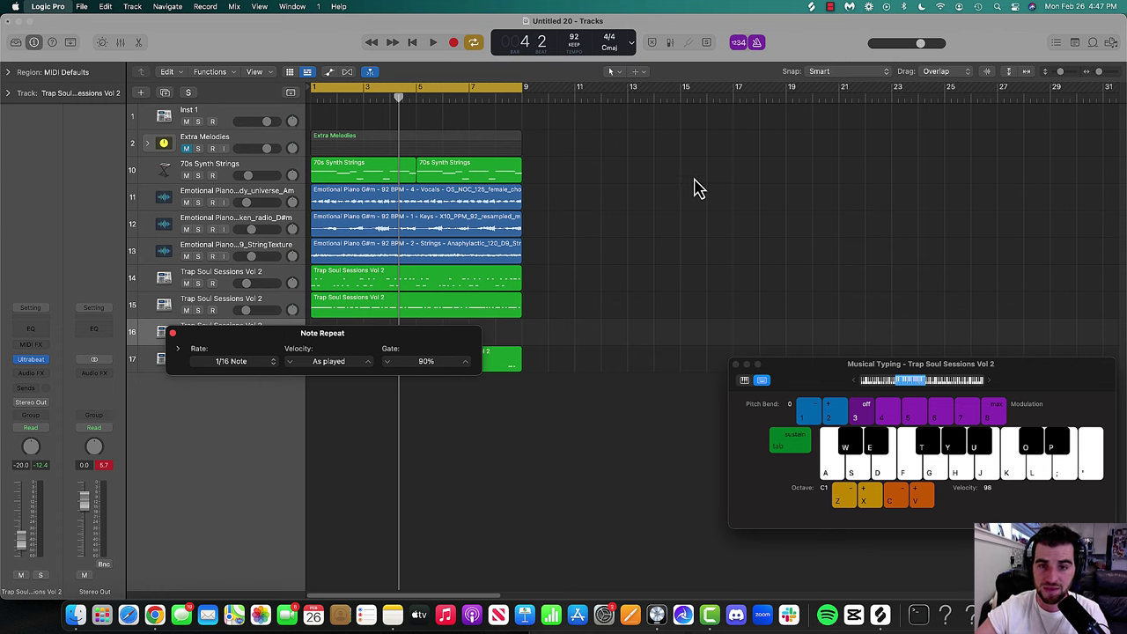
{"action": "key", "text": "alt+k"}
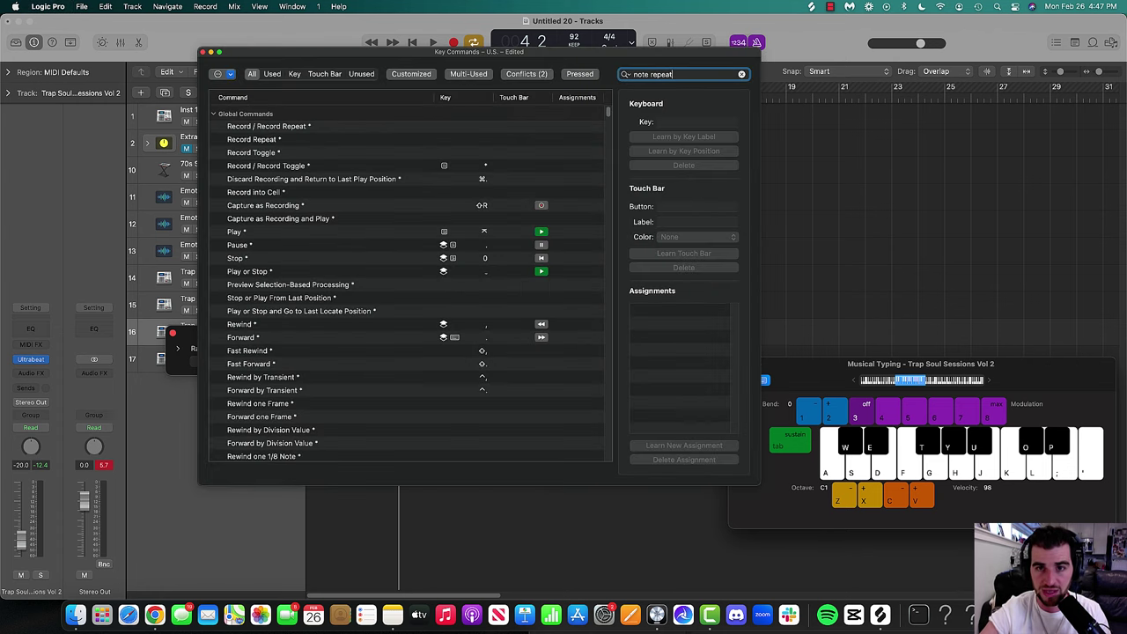
{"action": "left_click", "coordinate": [368, 131]}
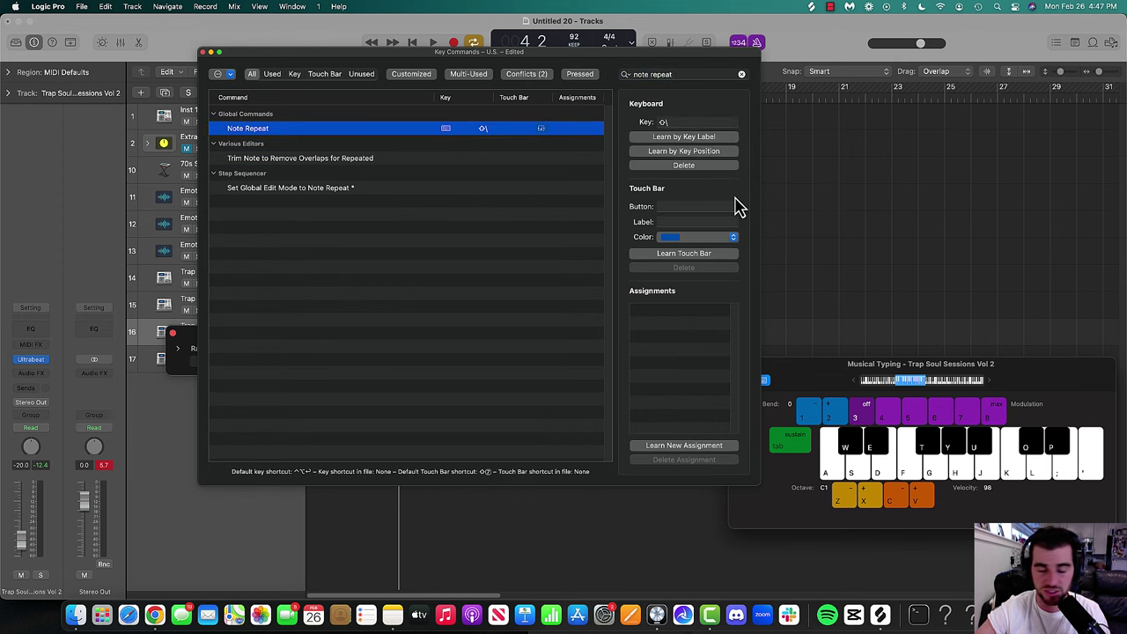
- Close Key Commands, set the Note Repeat rate to 1/32, and move the panel aside
{"action": "left_click", "coordinate": [204, 53]}
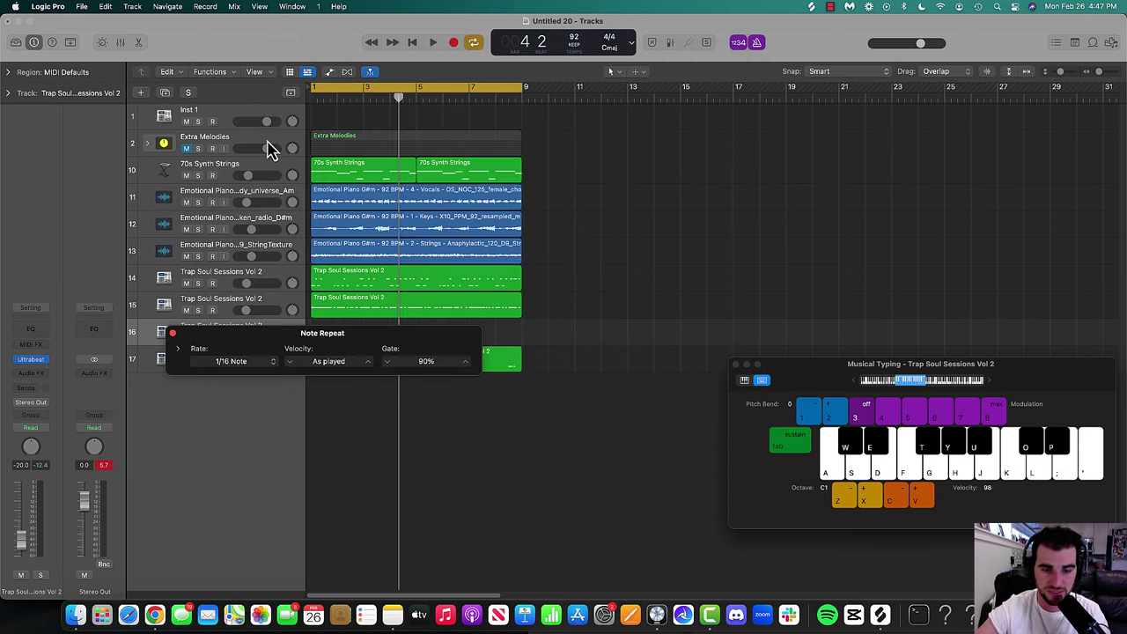
{"action": "left_click", "coordinate": [257, 361]}
{"action": "left_click", "coordinate": [259, 384]}
{"action": "left_click_drag", "start_coordinate": [255, 349], "coordinate": [246, 429]}
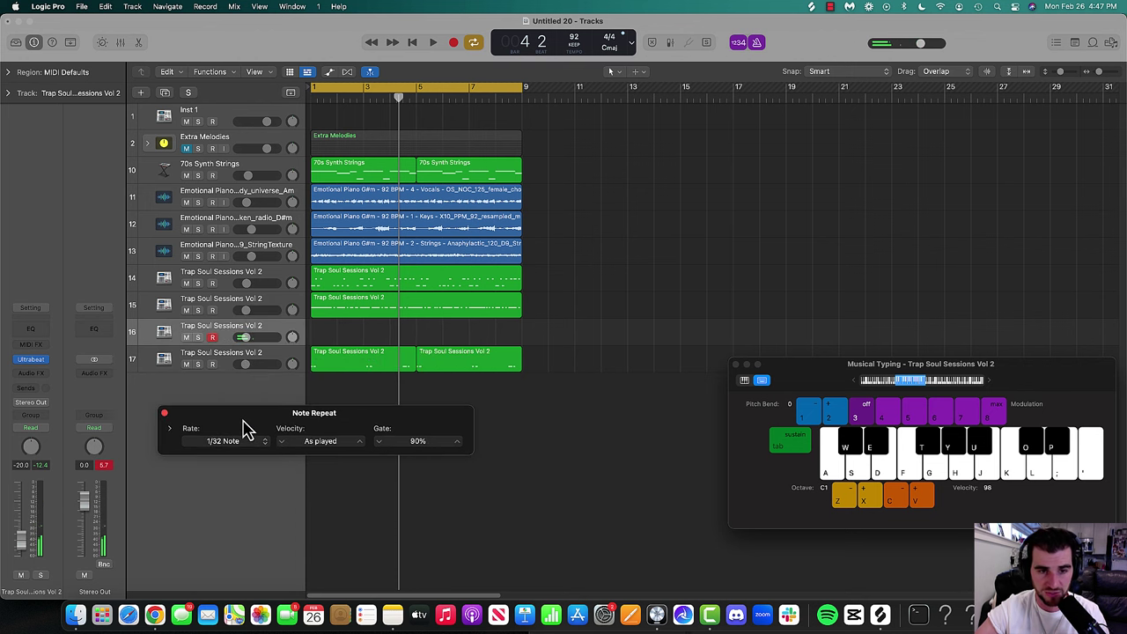
- Record a hi-hat roll on track 16, switching the repeat rate between 1/32 and 1/64
{"action": "key", "text": "r"}
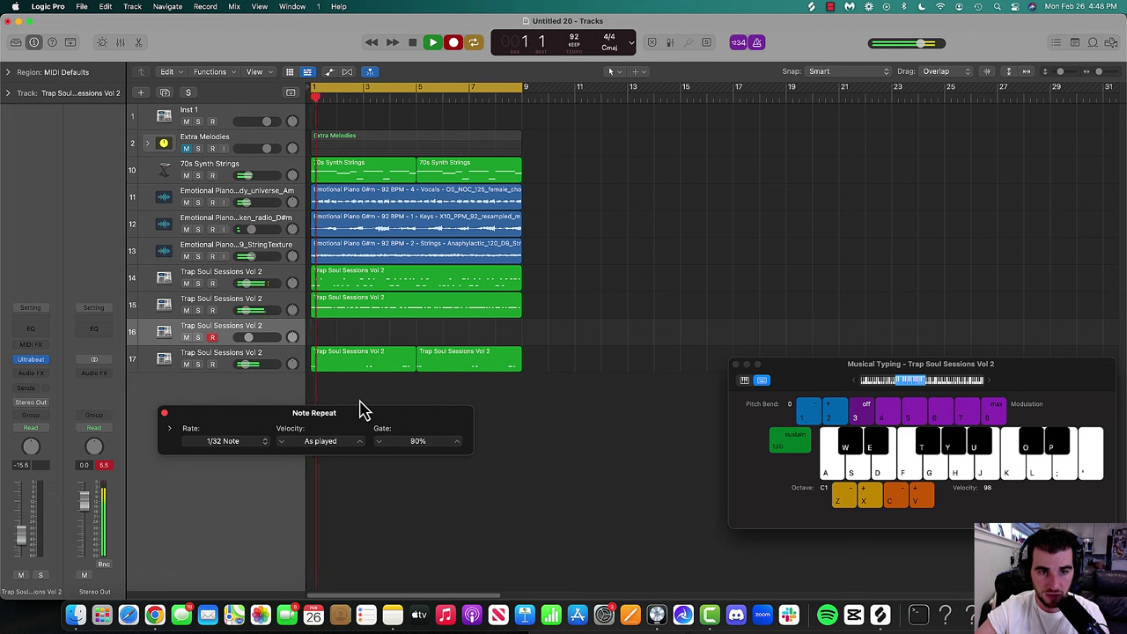
{"action": "left_click", "coordinate": [251, 442]}
{"action": "left_click", "coordinate": [247, 455]}
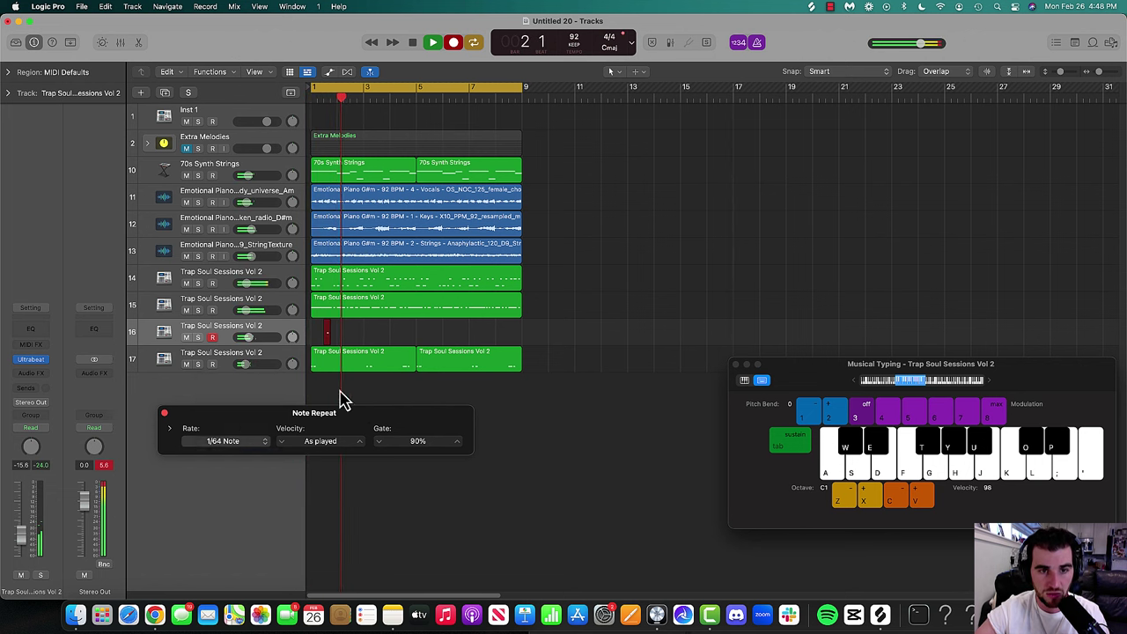
{"action": "left_click", "coordinate": [246, 444]}
{"action": "left_click", "coordinate": [237, 431]}
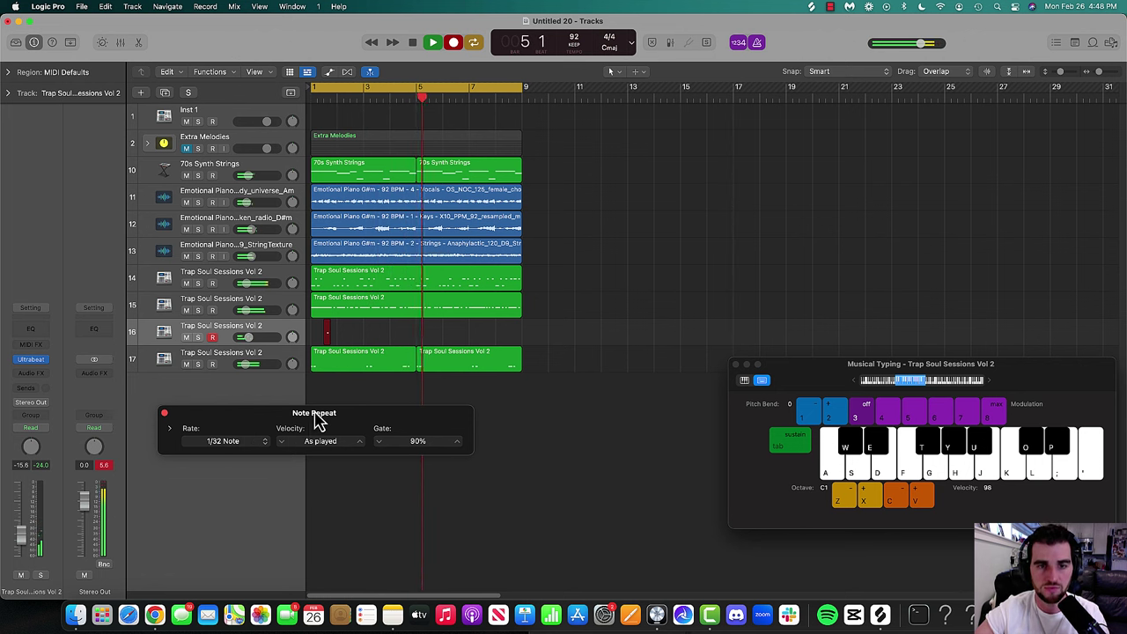
{"action": "left_click", "coordinate": [266, 445]}
{"action": "left_click", "coordinate": [260, 454]}
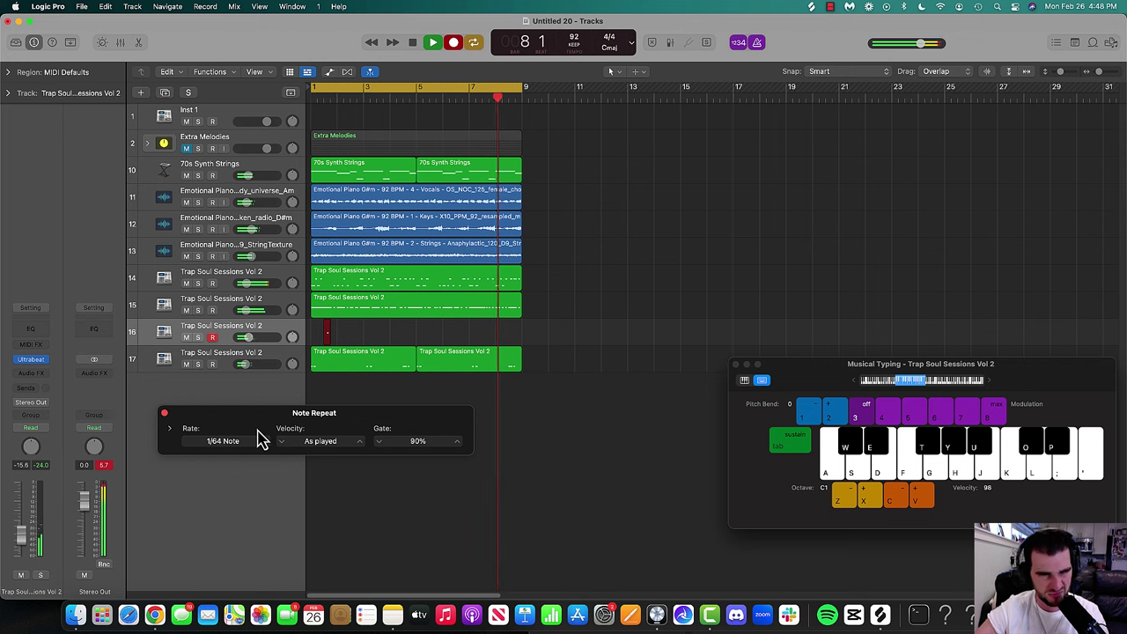
{"action": "key", "text": "space"}
- Close Note Repeat and Musical Typing, then play the beat from the start
{"action": "left_click", "coordinate": [164, 413]}
{"action": "left_click", "coordinate": [737, 366]}
{"action": "key", "text": "space"}
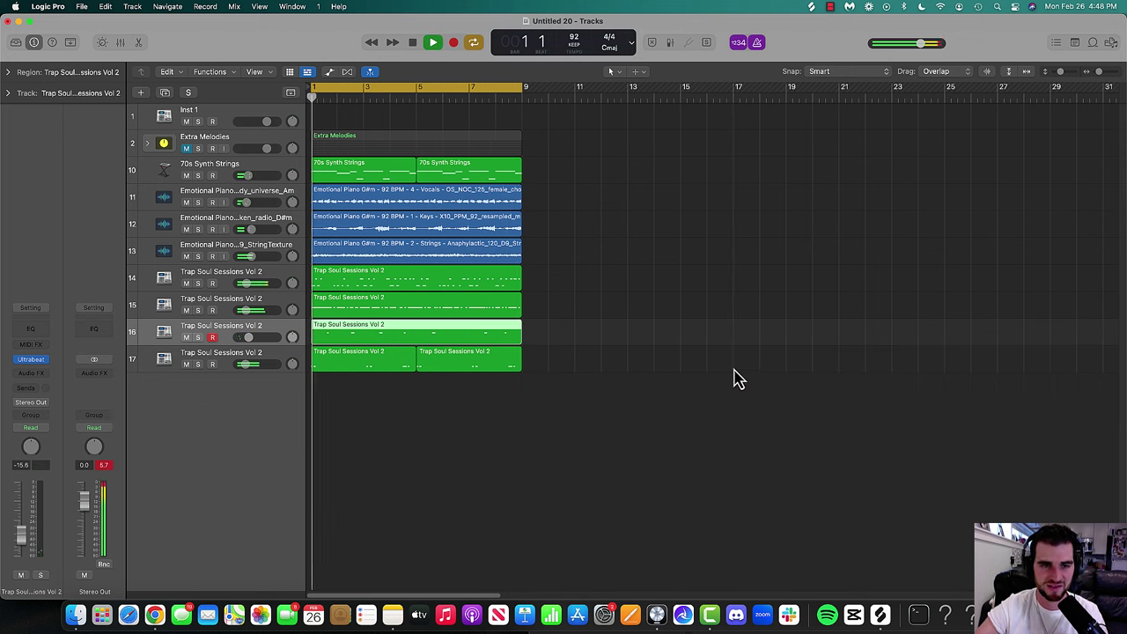
- Search the Splice library for '808' samples
{"action": "left_click", "coordinate": [880, 614]}
{"action": "left_click", "coordinate": [580, 28]}
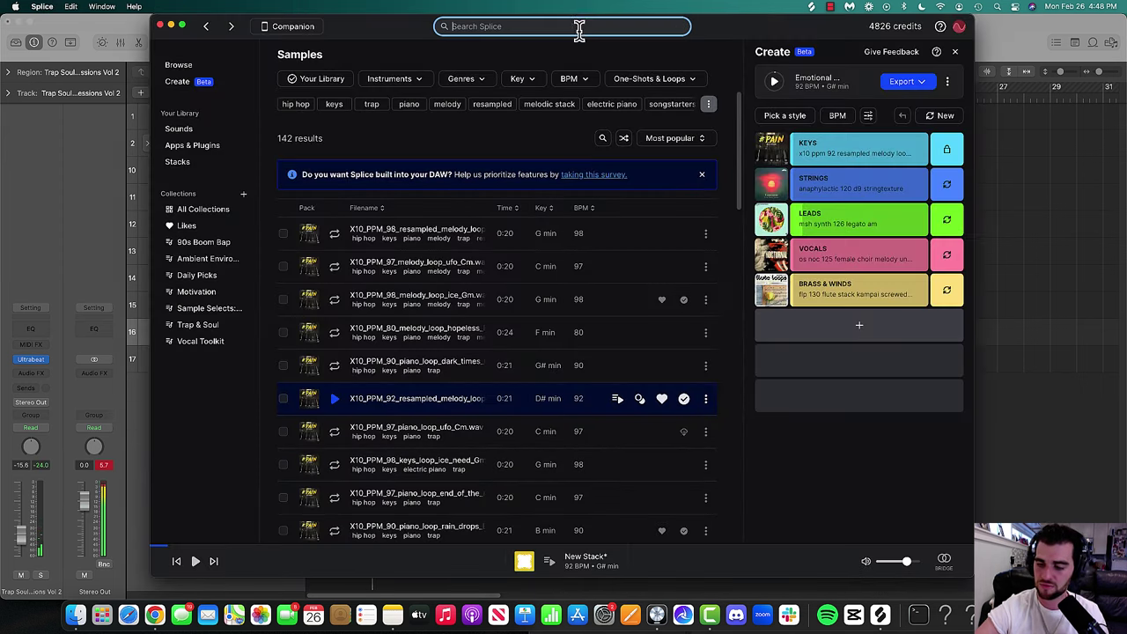
{"action": "type", "text": "808"}
{"action": "key", "text": "Return"}
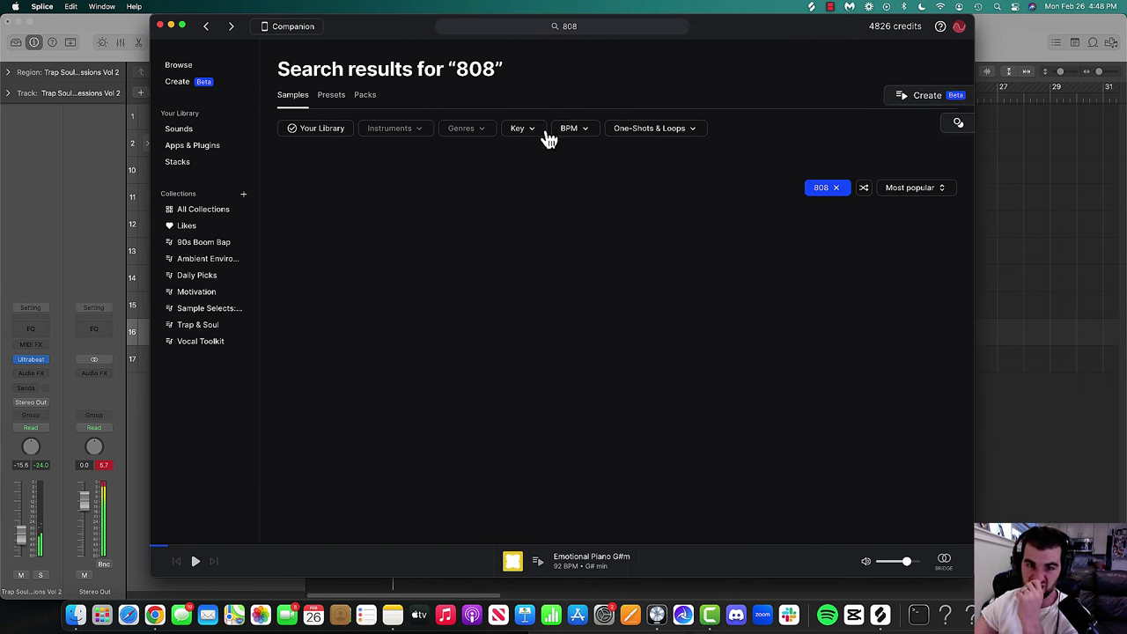
- Filter the 808 results to the key of G# minor
{"action": "left_click", "coordinate": [531, 132]}
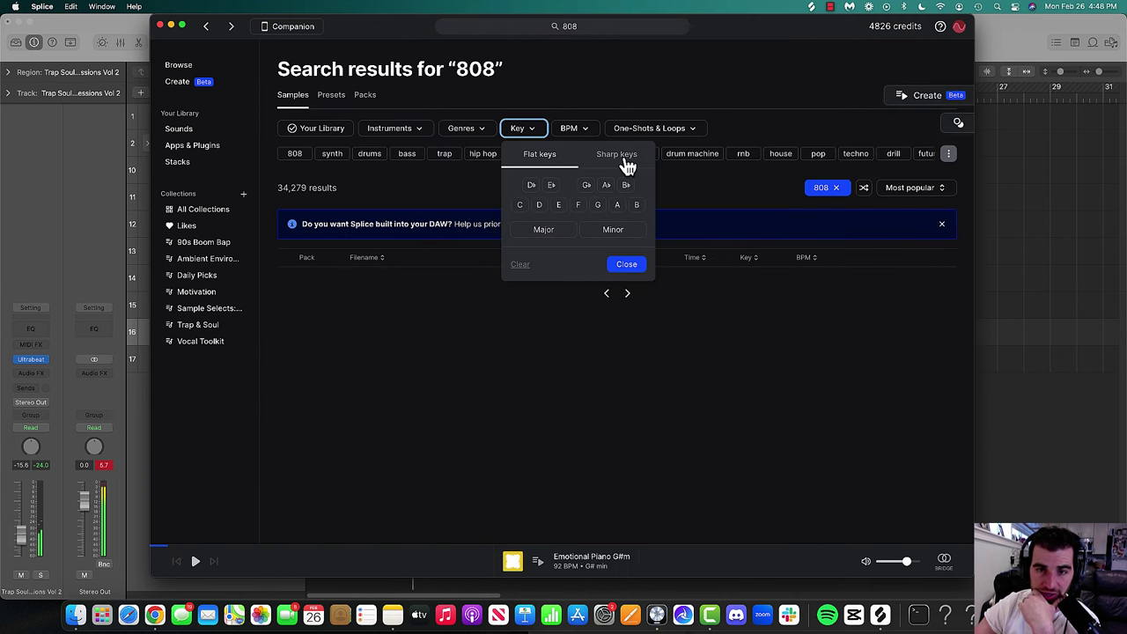
{"action": "left_click_drag", "start_coordinate": [360, 33], "coordinate": [392, 39]}
{"action": "left_click", "coordinate": [533, 131]}
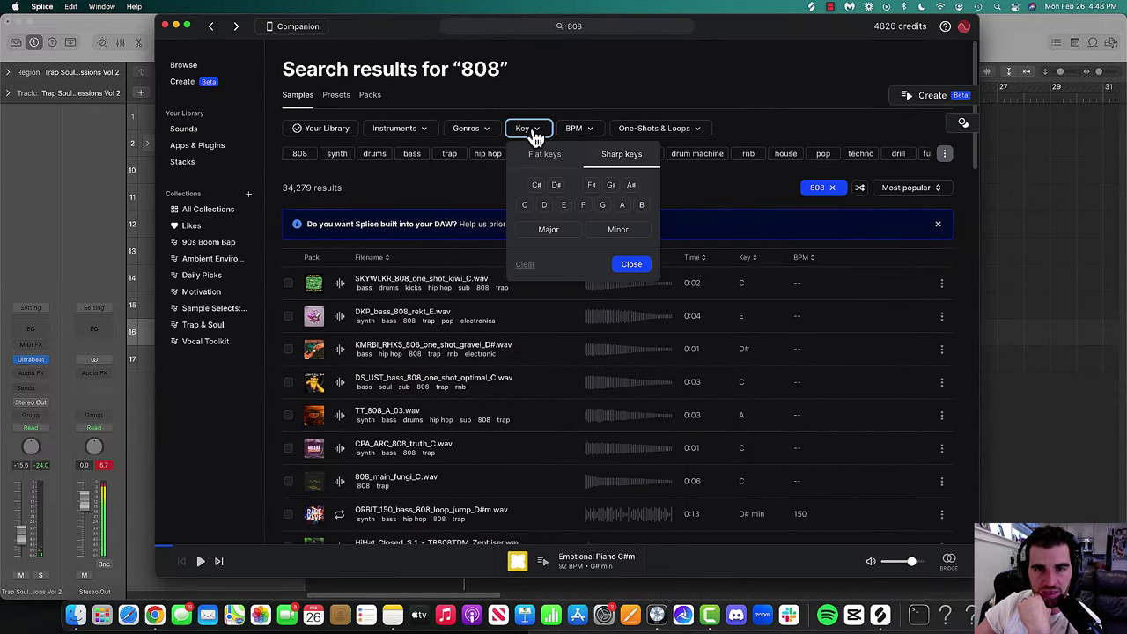
{"action": "left_click", "coordinate": [612, 186]}
{"action": "left_click", "coordinate": [627, 233]}
{"action": "left_click", "coordinate": [632, 266]}
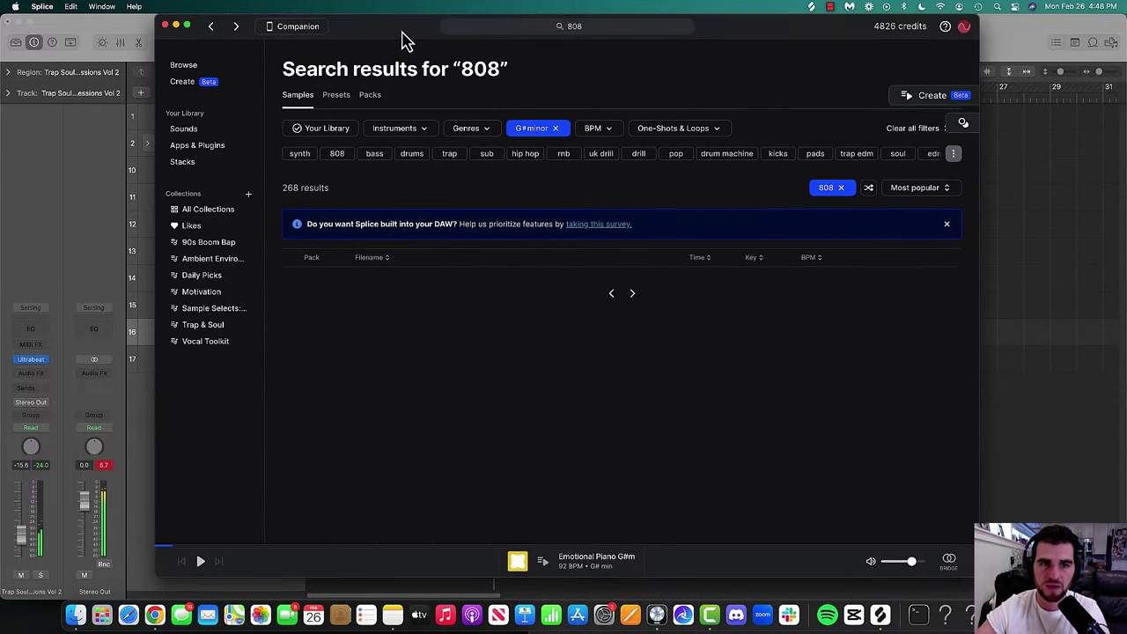
{"action": "left_click_drag", "start_coordinate": [400, 40], "coordinate": [357, 30]}
- Limit the results to a 90–95 BPM tempo range
{"action": "left_click", "coordinate": [560, 132]}
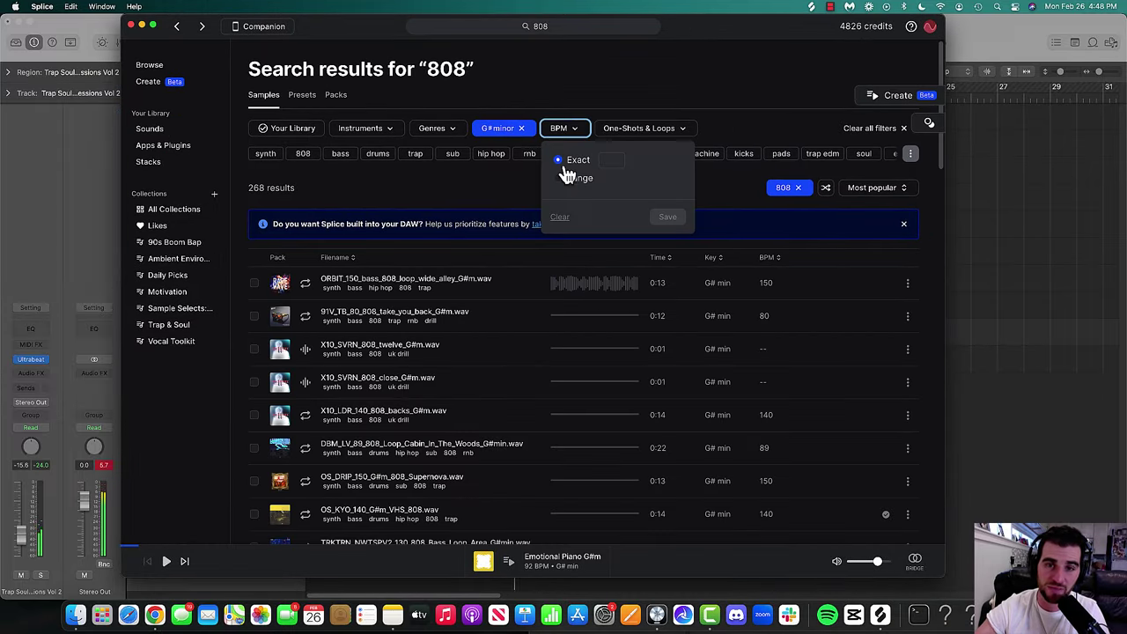
{"action": "left_click", "coordinate": [566, 181]}
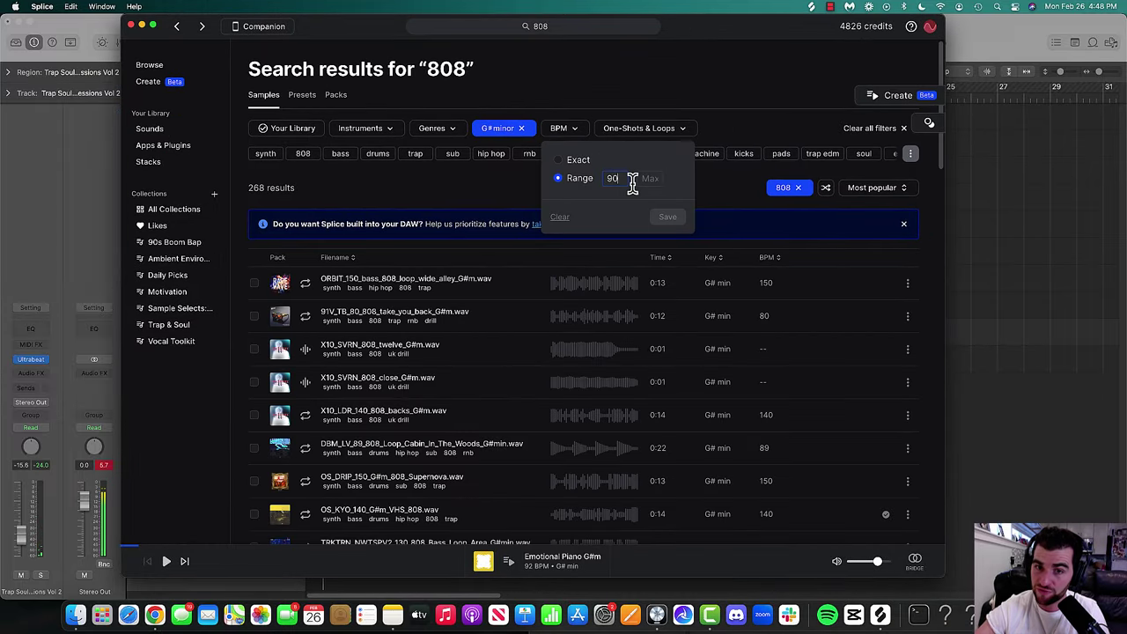
{"action": "type", "text": "5"}
{"action": "key", "text": "Return"}
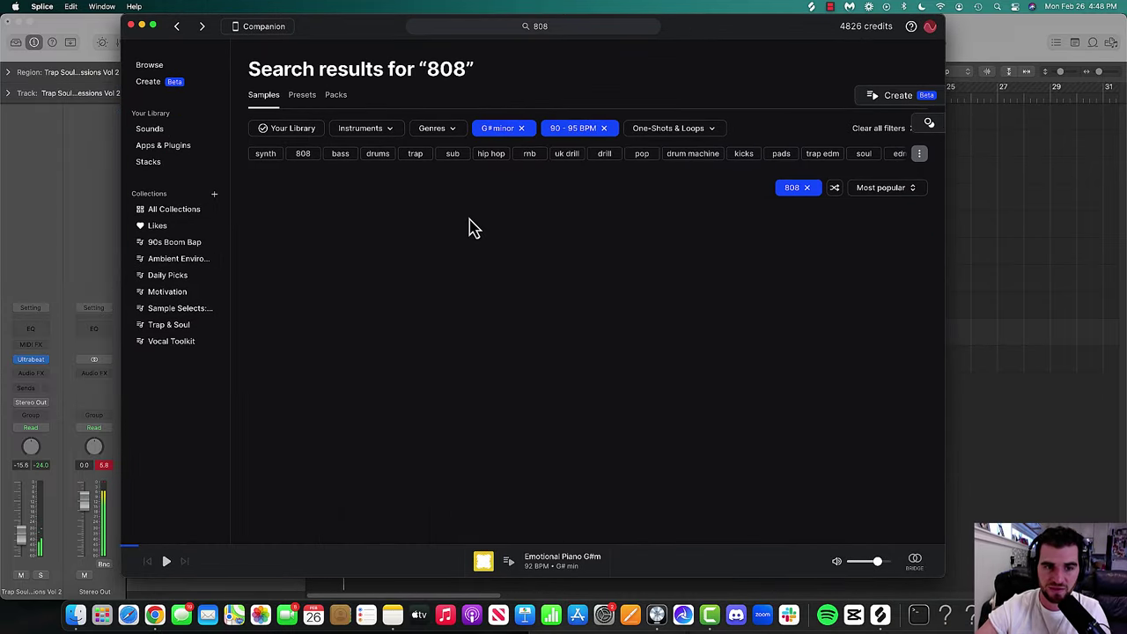
- Audition the 808 results and like OS_4AM_90_808_G#m_Forest
{"action": "left_click", "coordinate": [306, 290]}
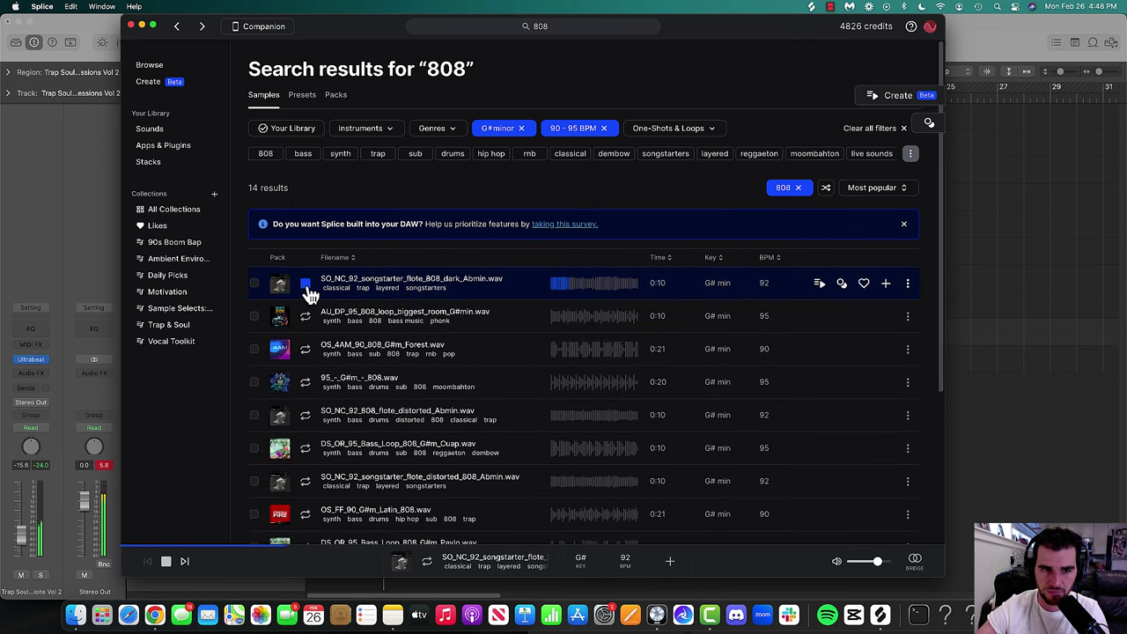
{"action": "left_click", "coordinate": [309, 322]}
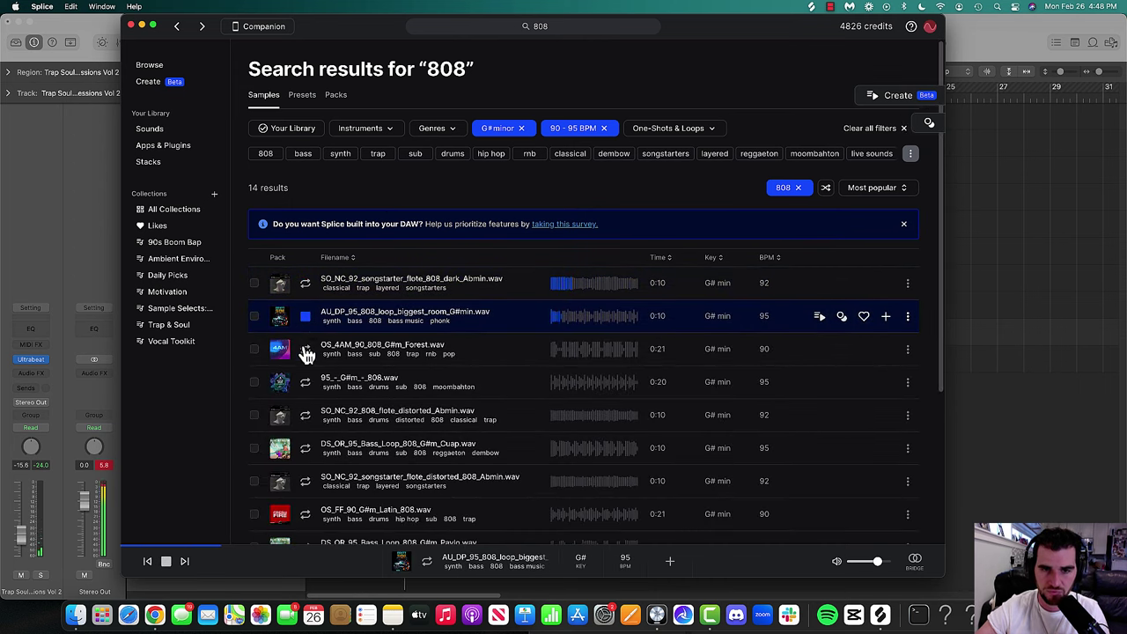
{"action": "left_click", "coordinate": [306, 352]}
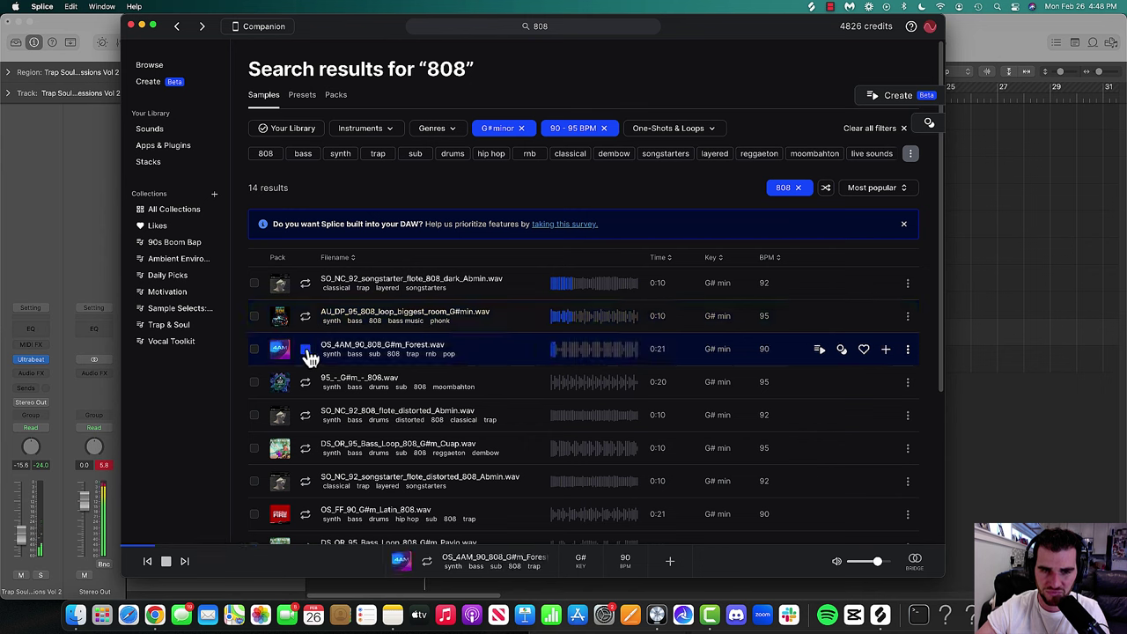
{"action": "left_click", "coordinate": [865, 350]}
{"action": "left_click", "coordinate": [305, 388]}
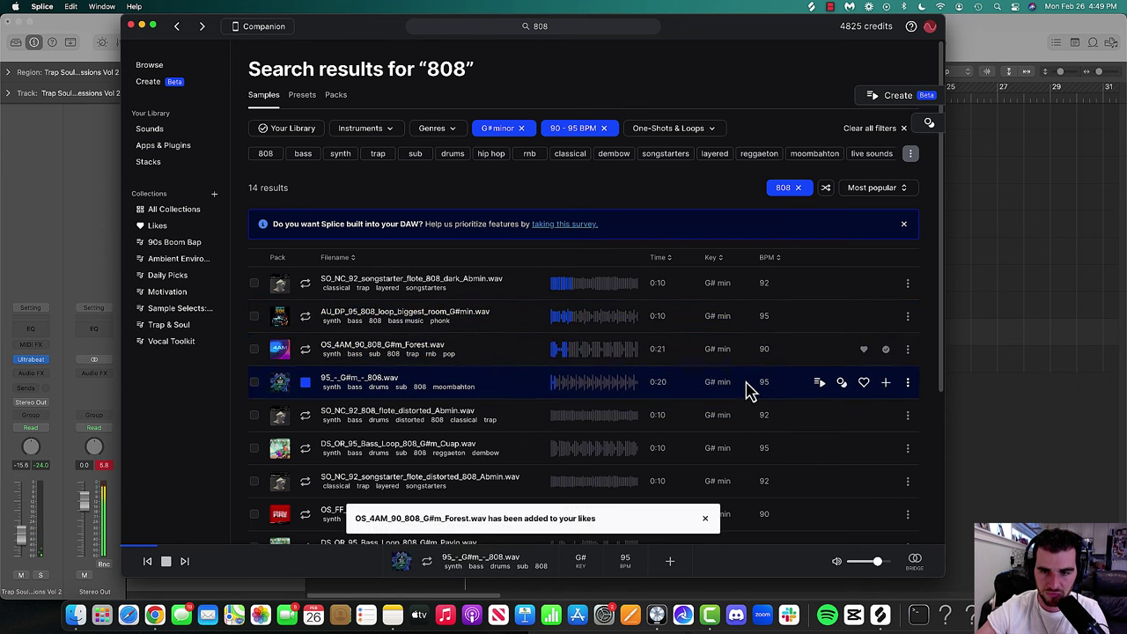
{"action": "left_click", "coordinate": [303, 419]}
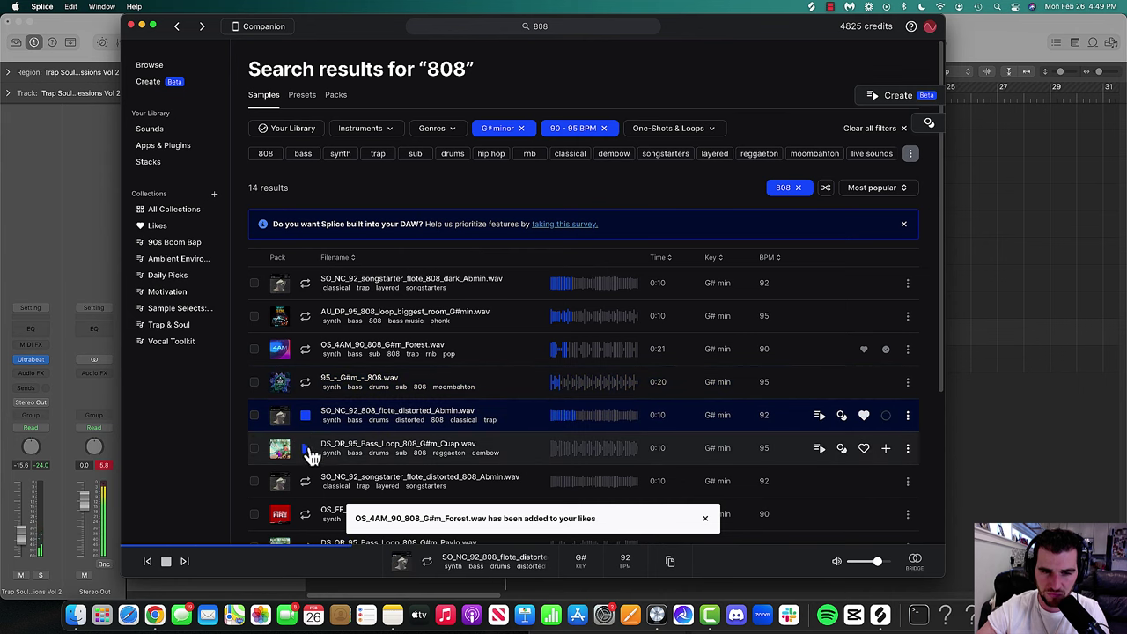
- Drag the distorted flute 808 sample from Splice into Logic as track 18 and play
{"action": "left_click_drag", "start_coordinate": [320, 46], "coordinate": [829, 47]}
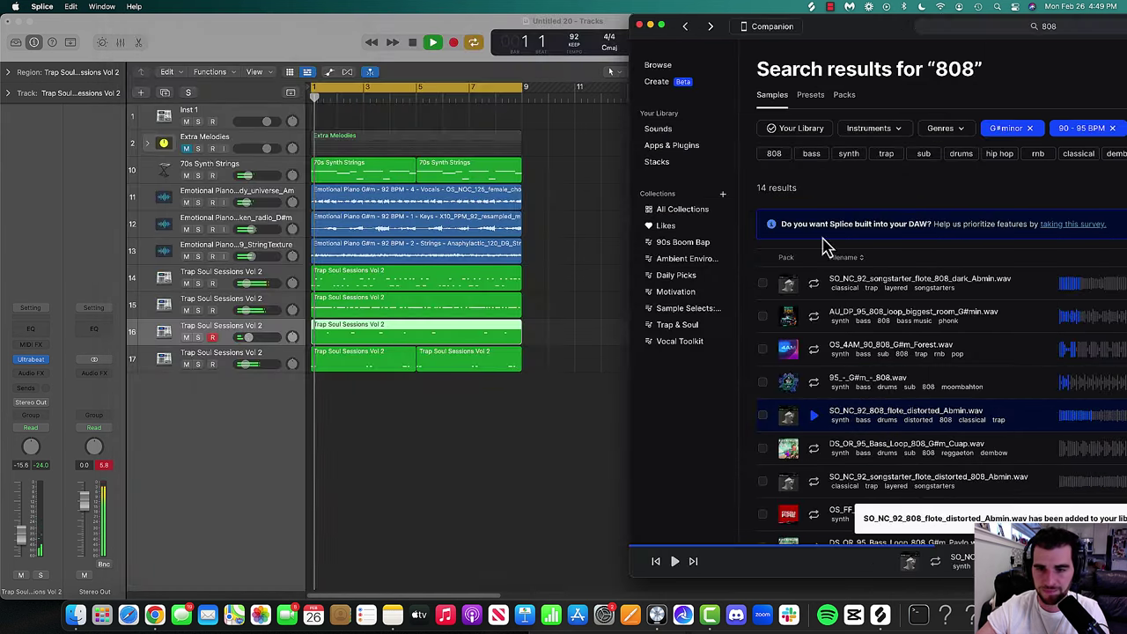
{"action": "left_click_drag", "start_coordinate": [859, 414], "coordinate": [316, 410]}
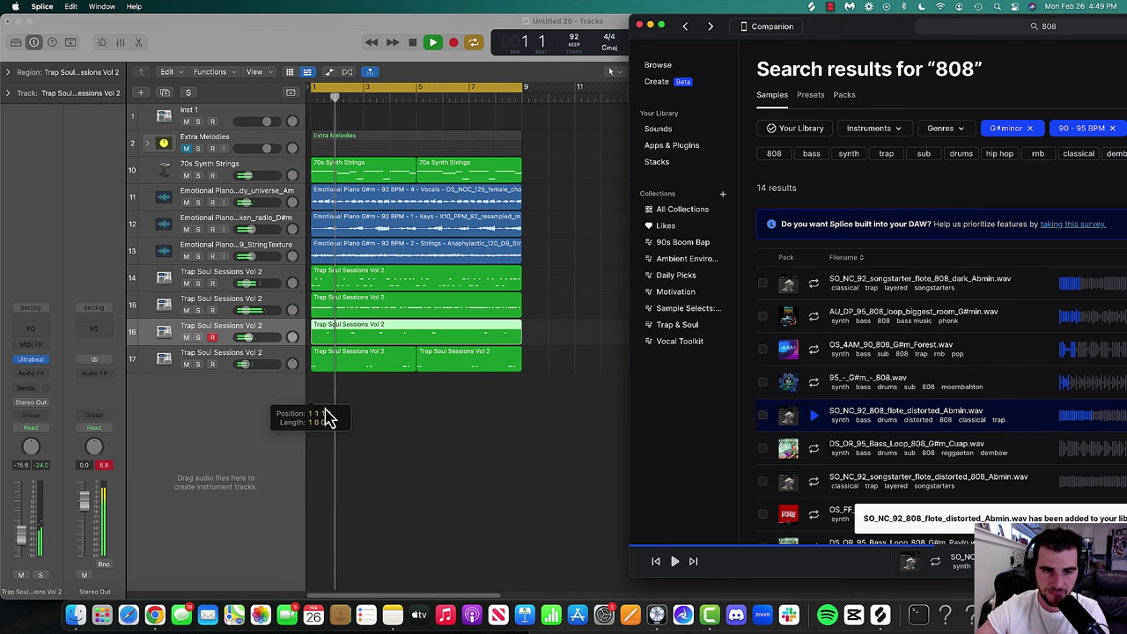
{"action": "left_click_drag", "start_coordinate": [328, 418], "coordinate": [331, 419]}
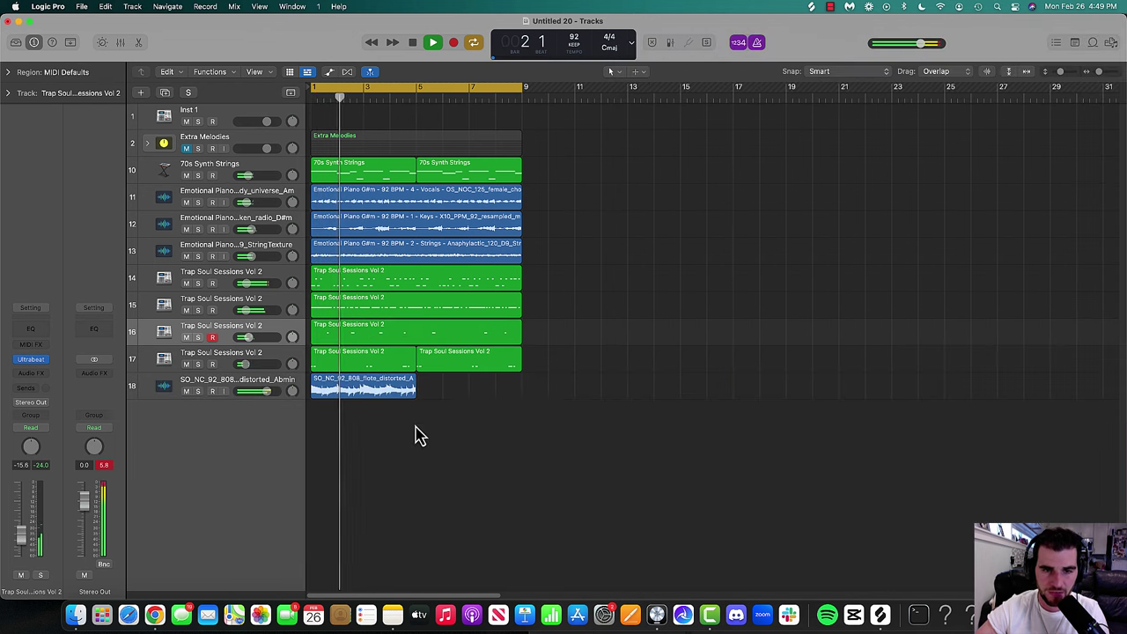
{"action": "left_click", "coordinate": [236, 391]}
{"action": "key", "text": "space"}
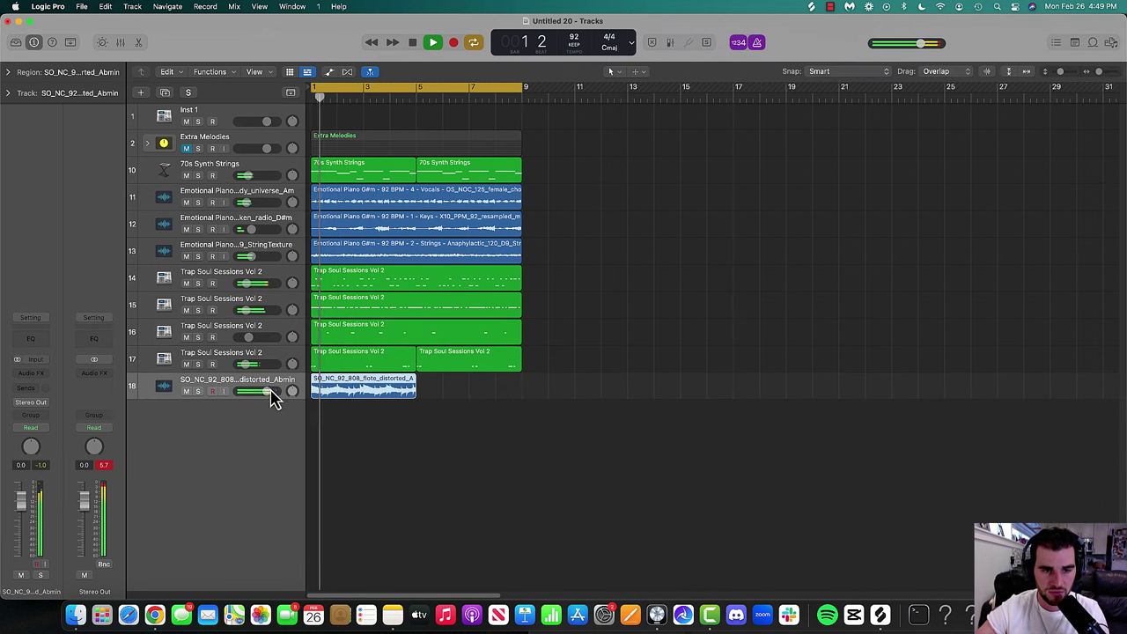
- Lower track 18 by about 4 dB and copy the flute region right after the first
{"action": "mouse_move", "coordinate": [271, 398]}
{"action": "left_mouse_down"}
{"action": "mouse_move", "coordinate": [251, 401]}
{"action": "mouse_move", "coordinate": [270, 397]}
{"action": "left_mouse_up"}
{"action": "left_click_drag", "start_coordinate": [348, 385], "coordinate": [451, 385]}
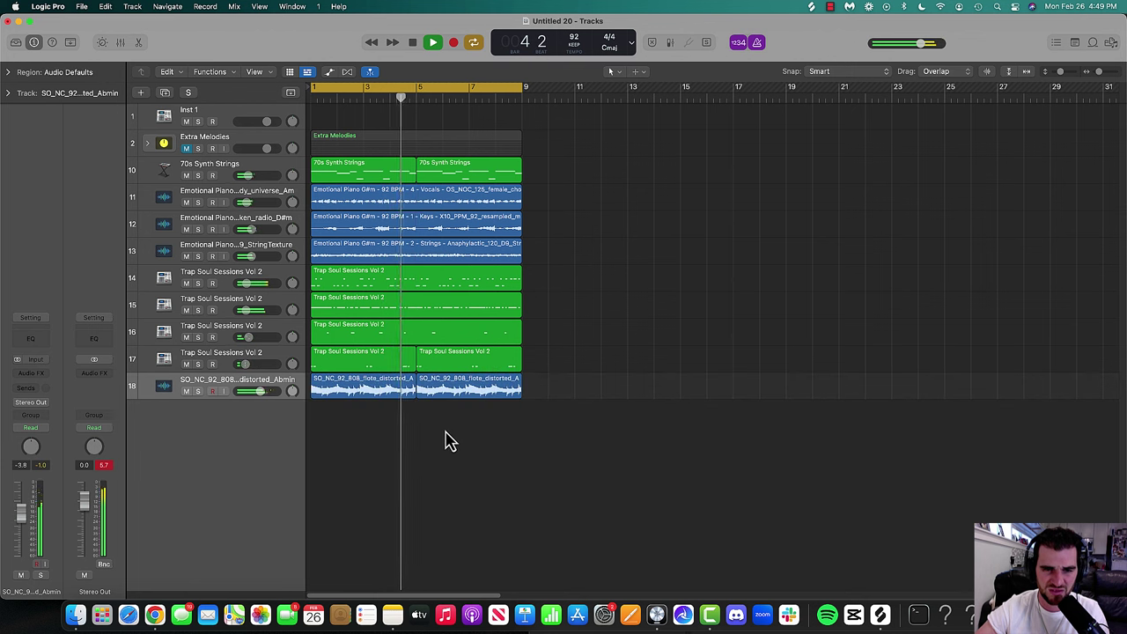
{"action": "left_click", "coordinate": [264, 392]}
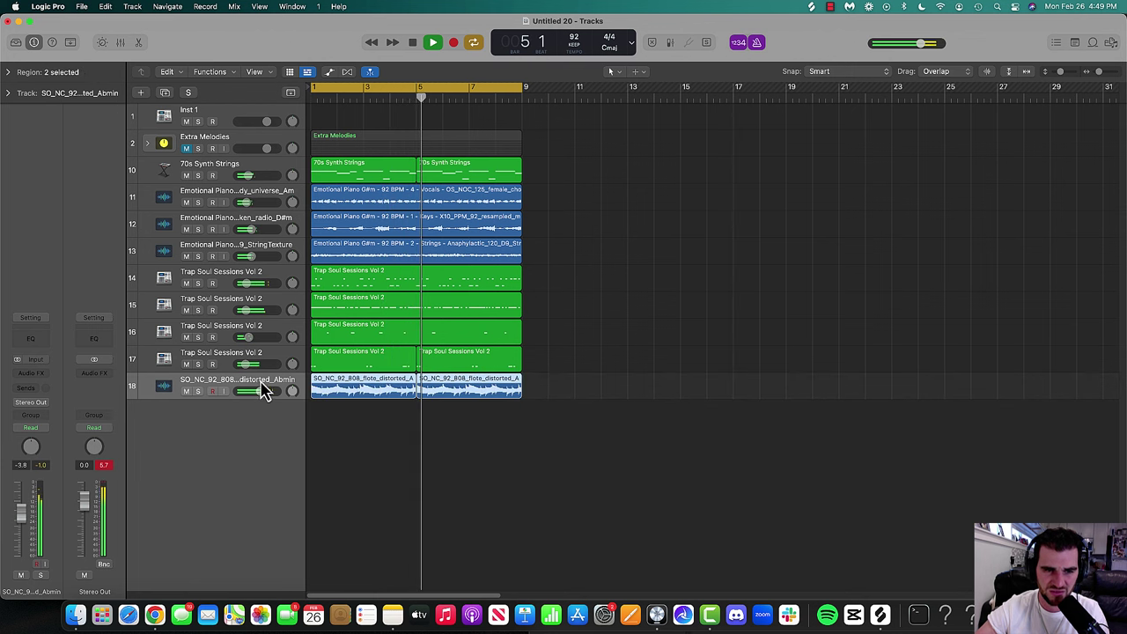
- Set the 808's Channel EQ high cut to about 494 Hz with a 4 dB dip at 360 Hz
{"action": "left_click", "coordinate": [30, 342]}
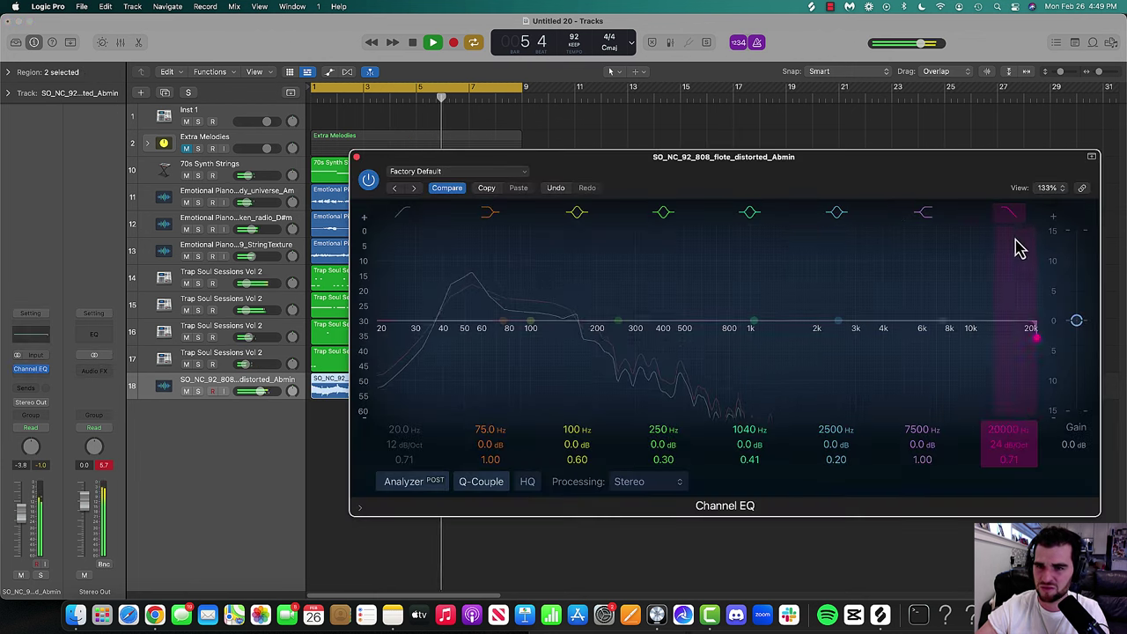
{"action": "left_click_drag", "start_coordinate": [1017, 249], "coordinate": [737, 267]}
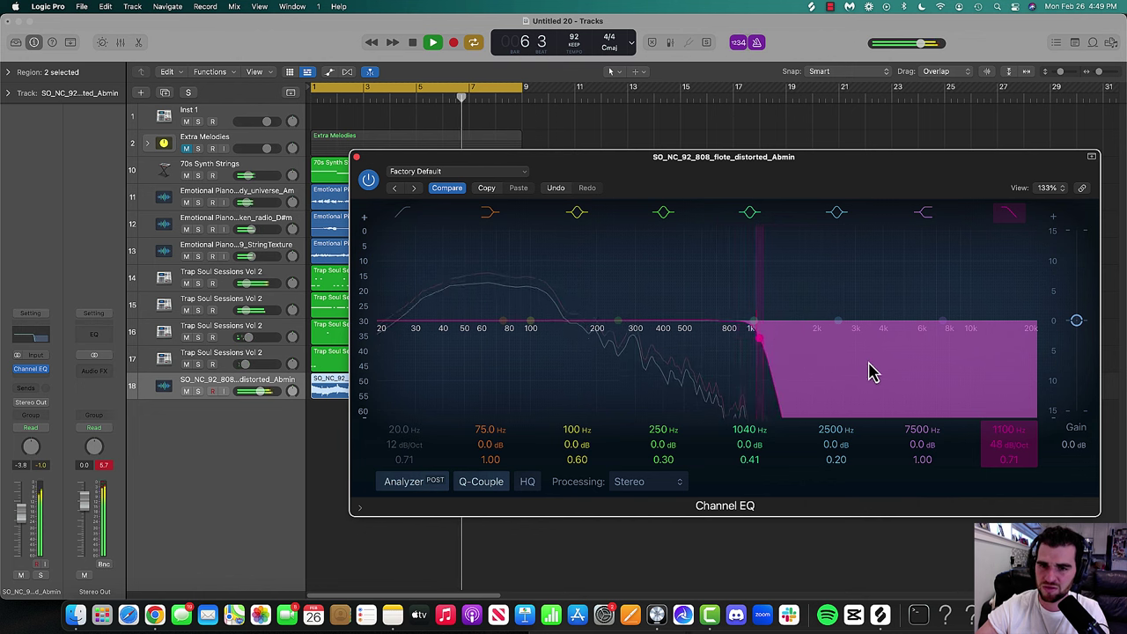
{"action": "left_click_drag", "start_coordinate": [870, 372], "coordinate": [841, 370]}
{"action": "key", "text": "s"}
{"action": "left_click_drag", "start_coordinate": [629, 335], "coordinate": [657, 347]}
{"action": "left_click_drag", "start_coordinate": [740, 370], "coordinate": [698, 370]}
{"action": "key", "text": "s"}
- Close the EQ, stop playback, and audition the G#m Cuap bass loop in Splice
{"action": "key", "text": "cmd+w"}
{"action": "key", "text": "space"}
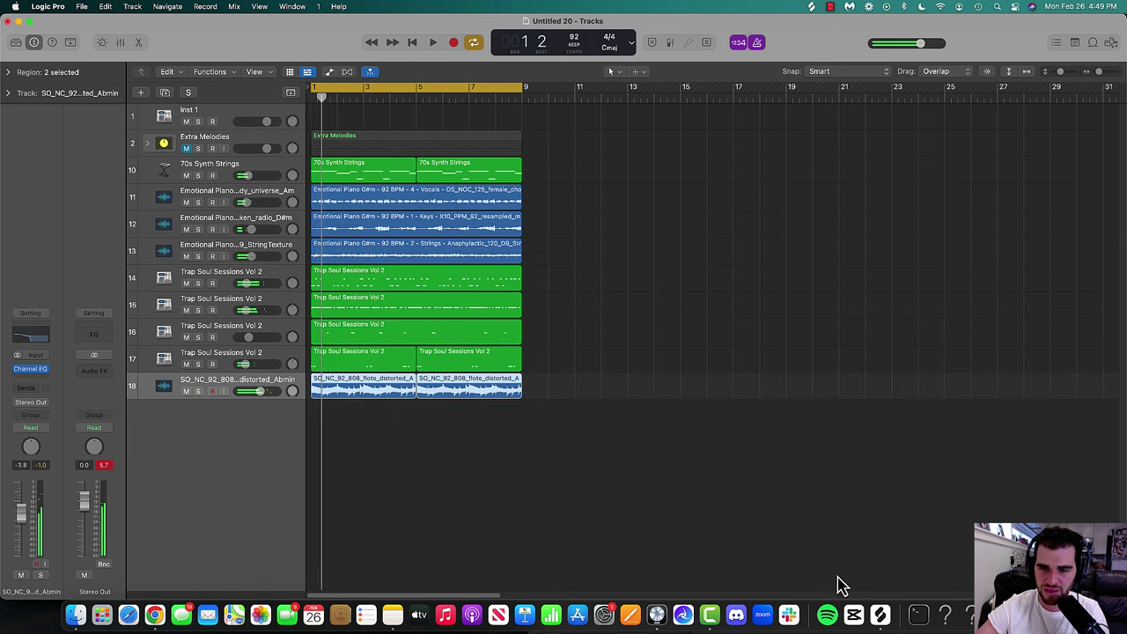
{"action": "left_click", "coordinate": [880, 618]}
{"action": "left_click", "coordinate": [815, 448]}
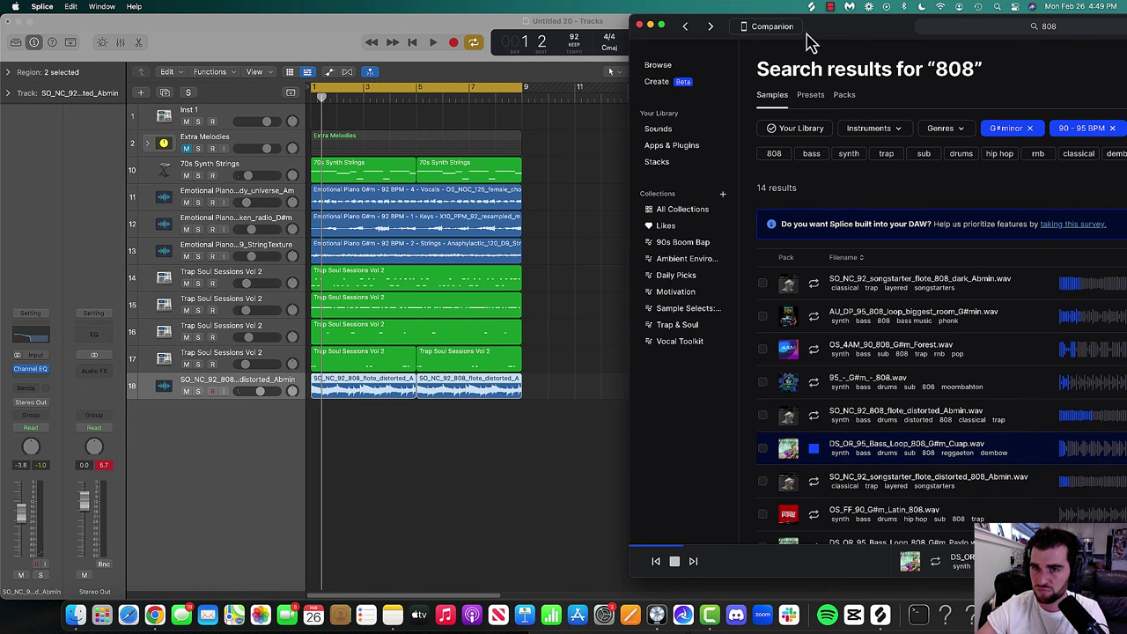
- Like the Cuap bass loop and preview 808 results, ending on the Forest sample
{"action": "left_click_drag", "start_coordinate": [810, 40], "coordinate": [674, 40]}
{"action": "left_click", "coordinate": [1028, 450]}
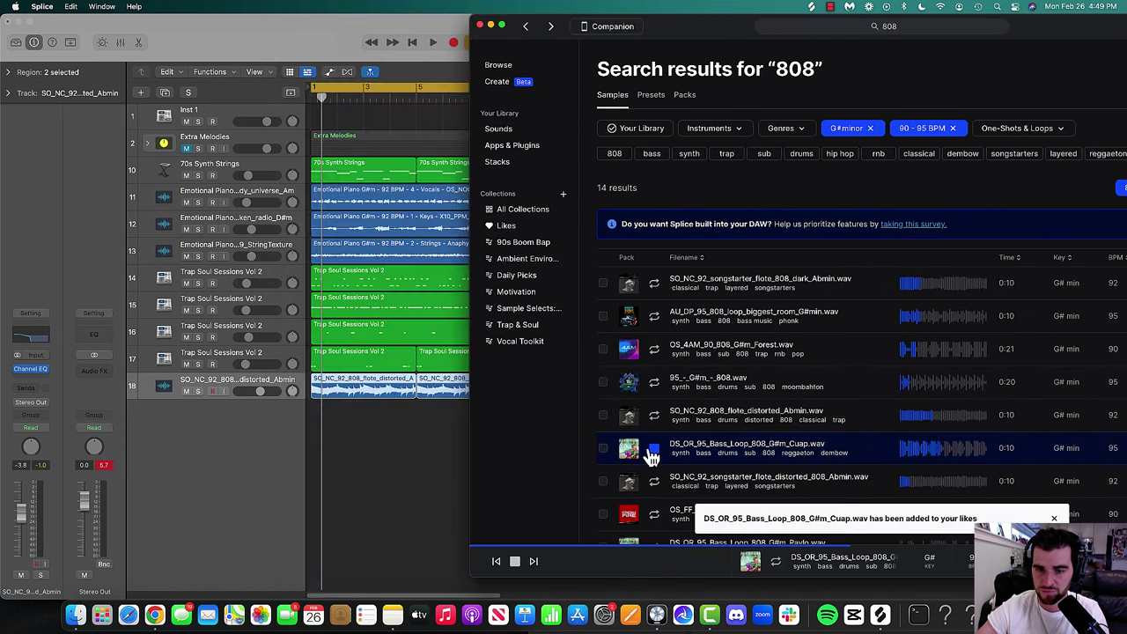
{"action": "left_click", "coordinate": [654, 416]}
{"action": "left_click", "coordinate": [653, 414]}
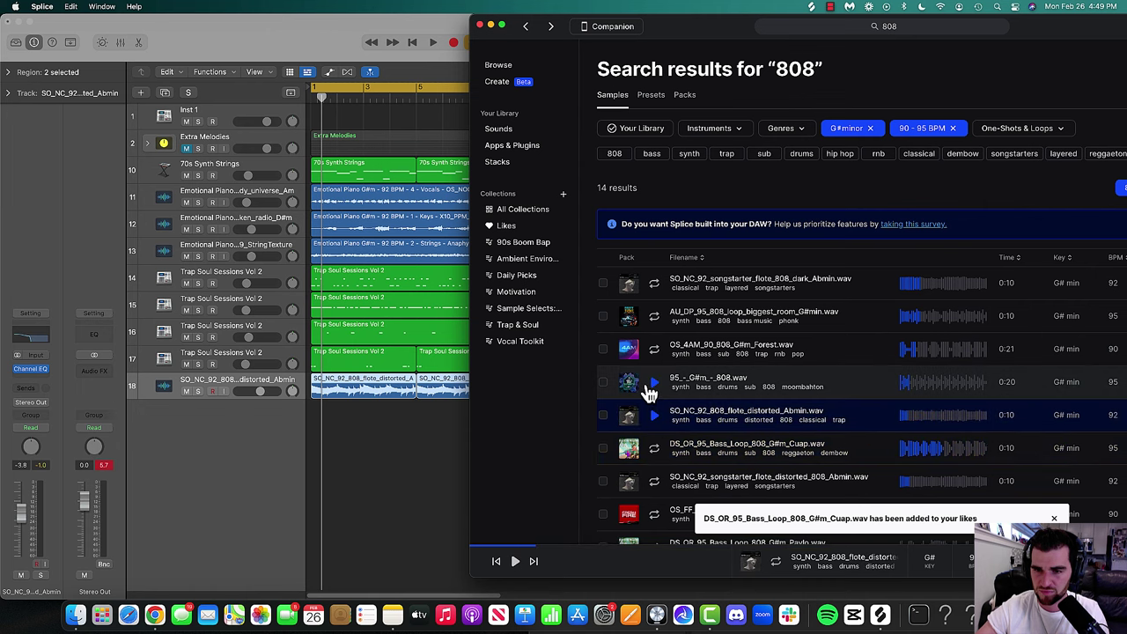
{"action": "left_click", "coordinate": [651, 386]}
{"action": "left_click", "coordinate": [653, 353]}
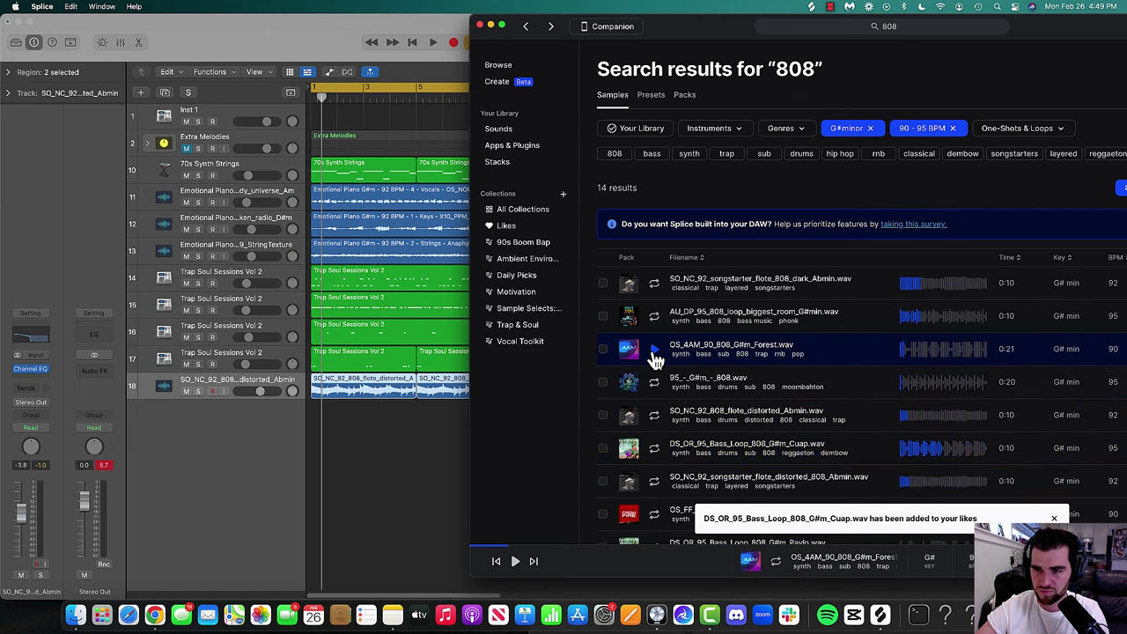
- Drag OS_4AM_90_808_G#m_Forest.wav into Logic as new track 19
{"action": "left_click_drag", "start_coordinate": [705, 68], "coordinate": [555, 67]}
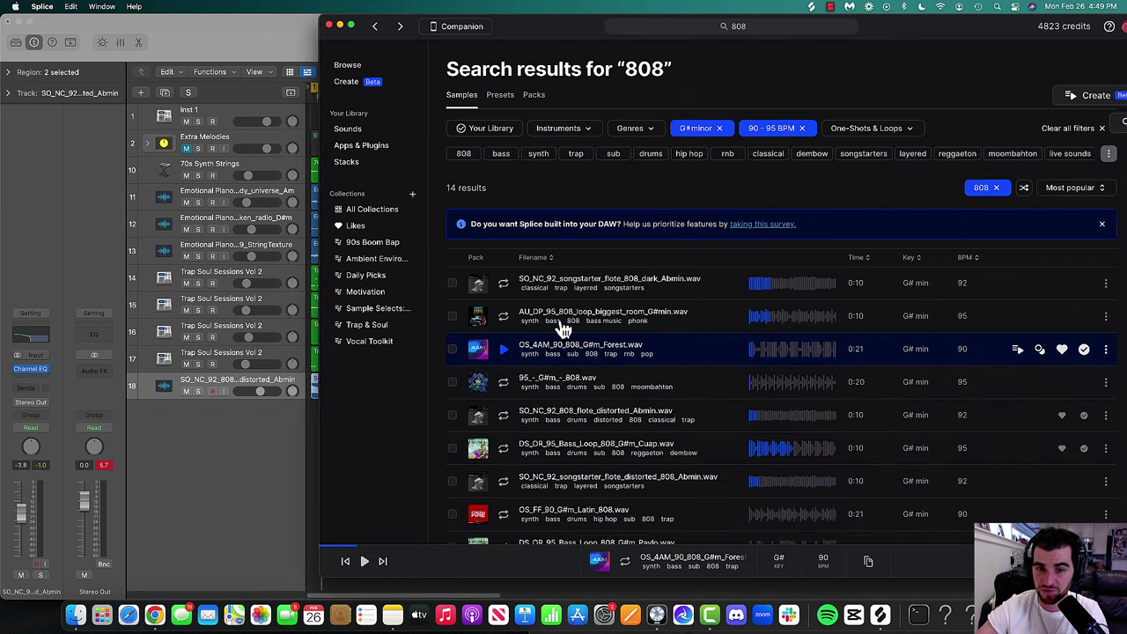
{"action": "left_click_drag", "start_coordinate": [518, 35], "coordinate": [825, 36]}
{"action": "left_click_drag", "start_coordinate": [855, 353], "coordinate": [310, 429]}
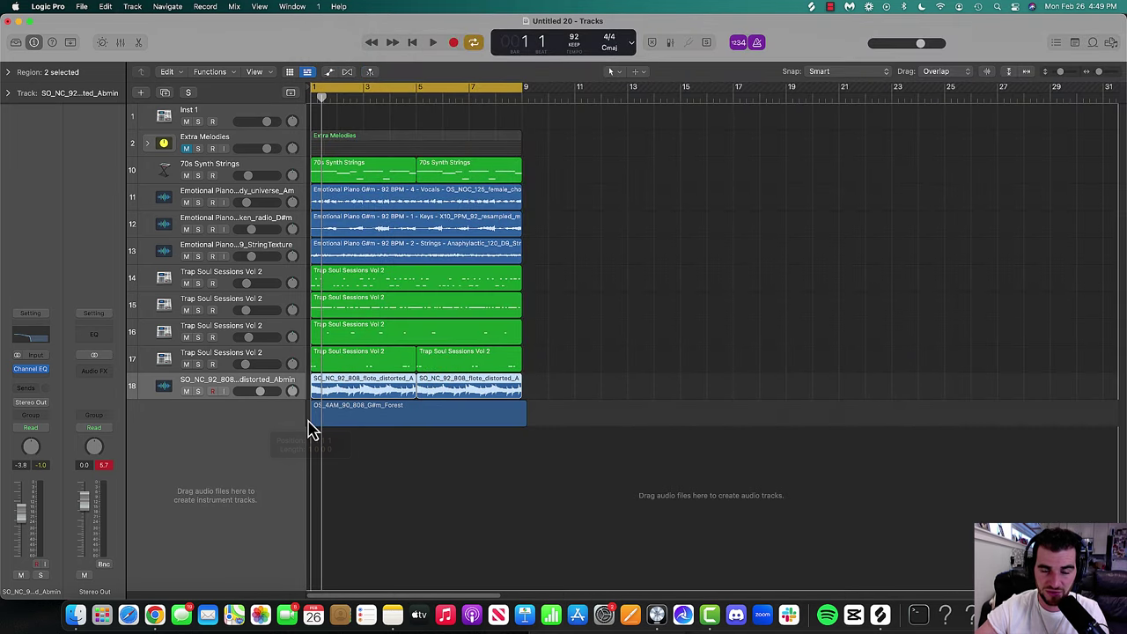
- Stretch the Forest 808 region so it ends at bar 9
{"action": "left_click", "coordinate": [393, 481]}
{"action": "left_click", "coordinate": [523, 92]}
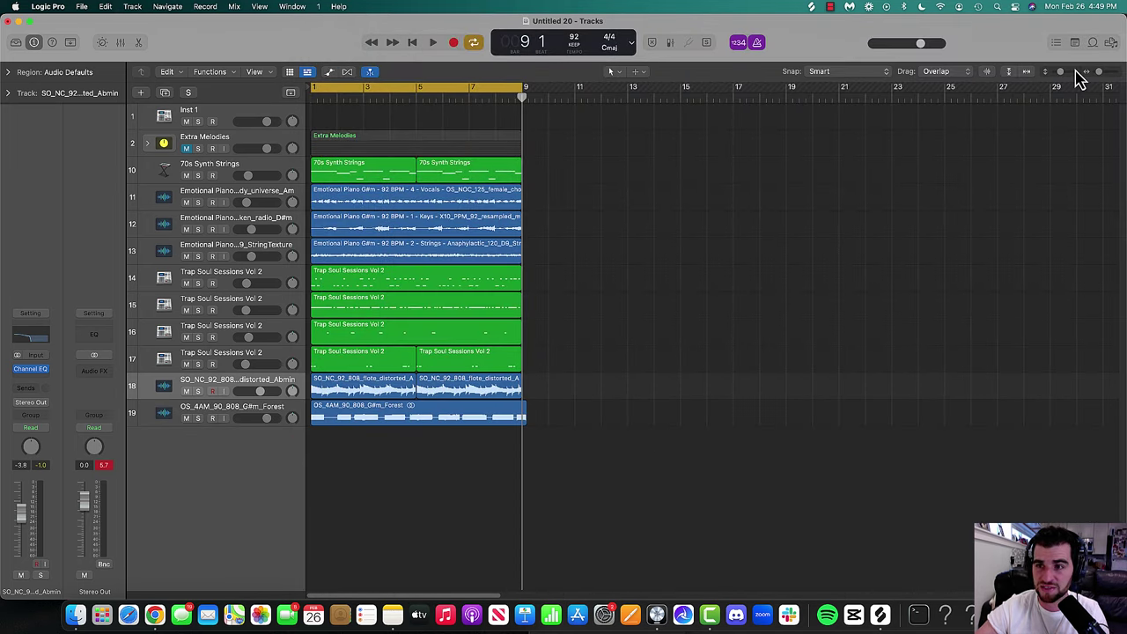
{"action": "left_click_drag", "start_coordinate": [1061, 72], "coordinate": [1103, 84]}
{"action": "left_click", "coordinate": [501, 499]}
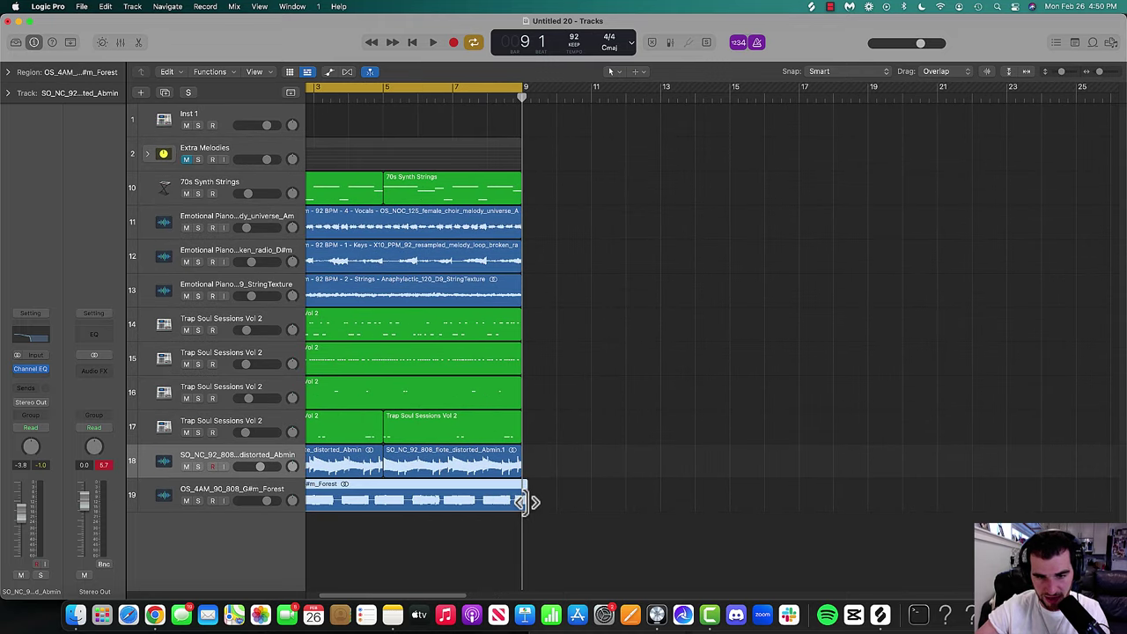
{"action": "left_click_drag", "start_coordinate": [523, 502], "coordinate": [520, 502]}
- Mute the old distorted flute 808 track and play the beat from bar 1
{"action": "left_click", "coordinate": [187, 468]}
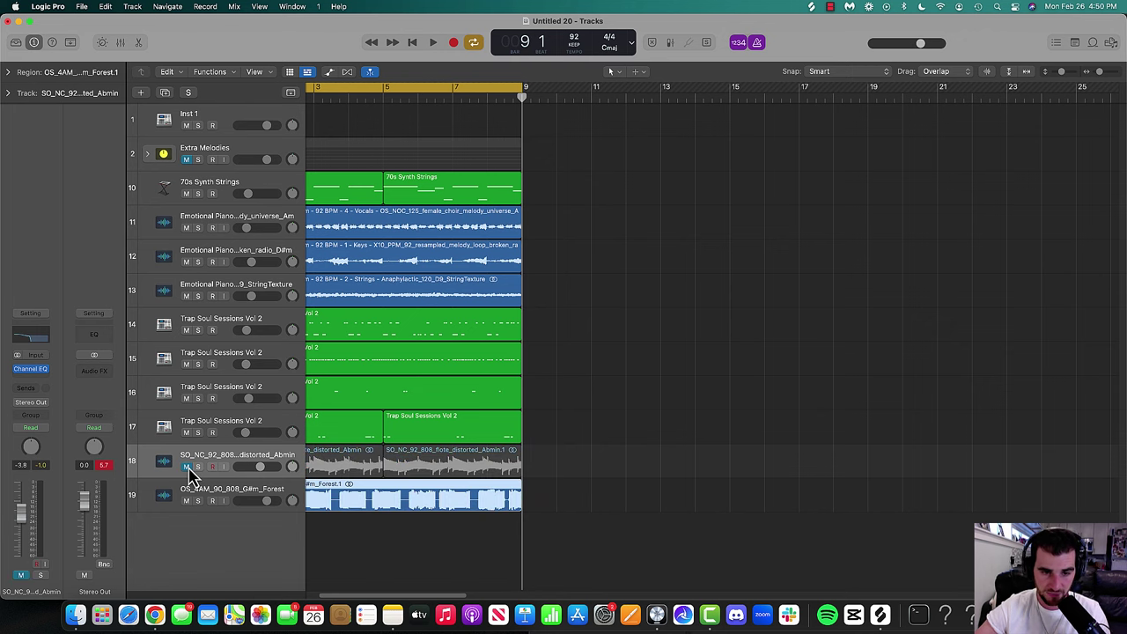
{"action": "key", "text": "Return"}
{"action": "key", "text": "space"}
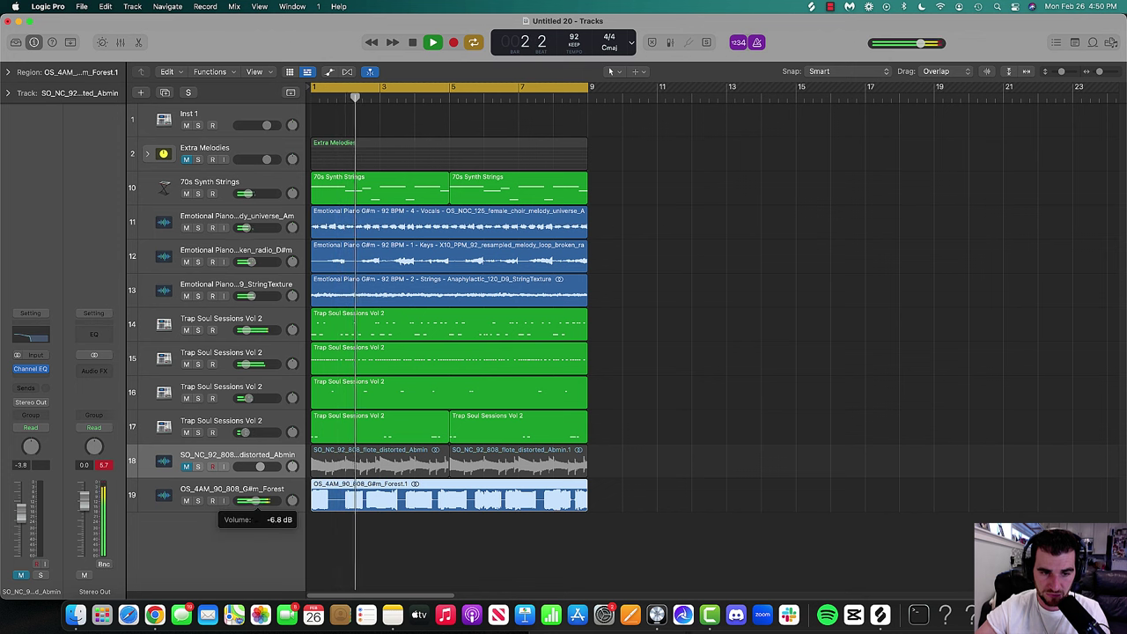
- Delete the old distorted flute 808 track's regions and remove the empty track
{"action": "left_click", "coordinate": [252, 496]}
{"action": "left_click", "coordinate": [210, 460]}
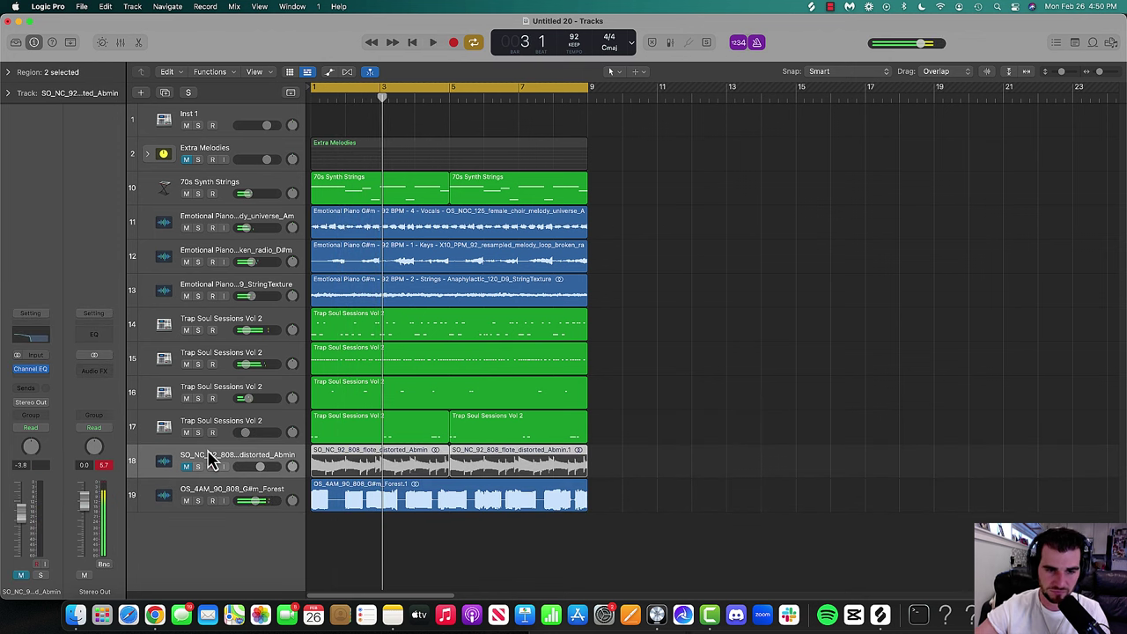
{"action": "key", "text": "Delete"}
{"action": "key", "text": "super+BackSpace"}
- Add a Channel EQ to the Forest 808 with low cut at 34 Hz and high cut at 492 Hz
{"action": "key", "text": "space"}
{"action": "left_click", "coordinate": [30, 344]}
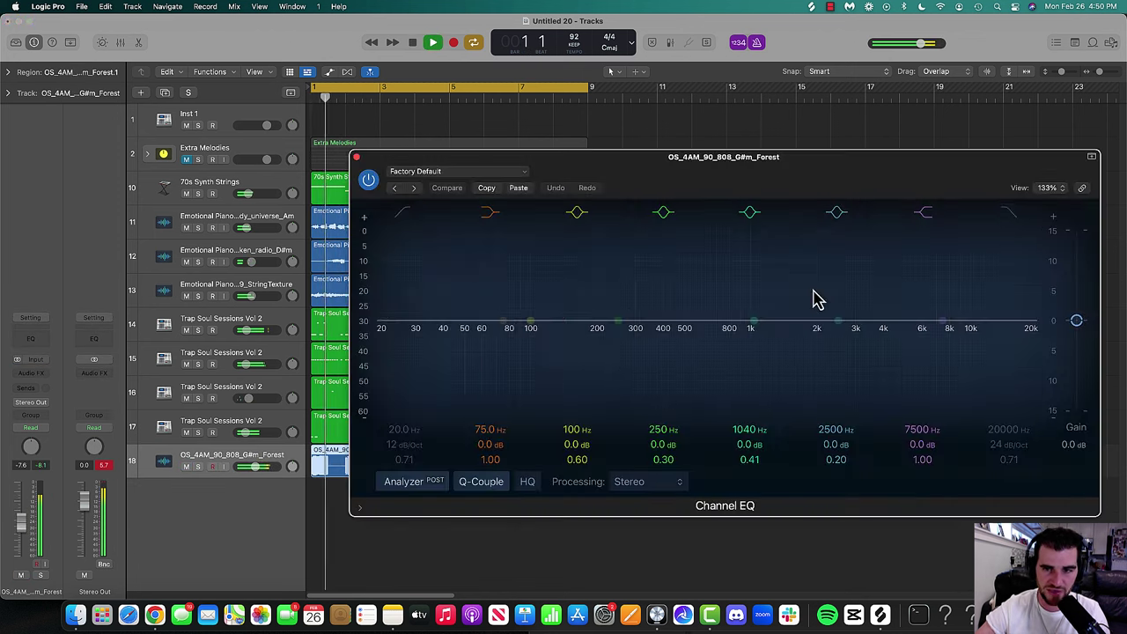
{"action": "left_click_drag", "start_coordinate": [1006, 221], "coordinate": [688, 346]}
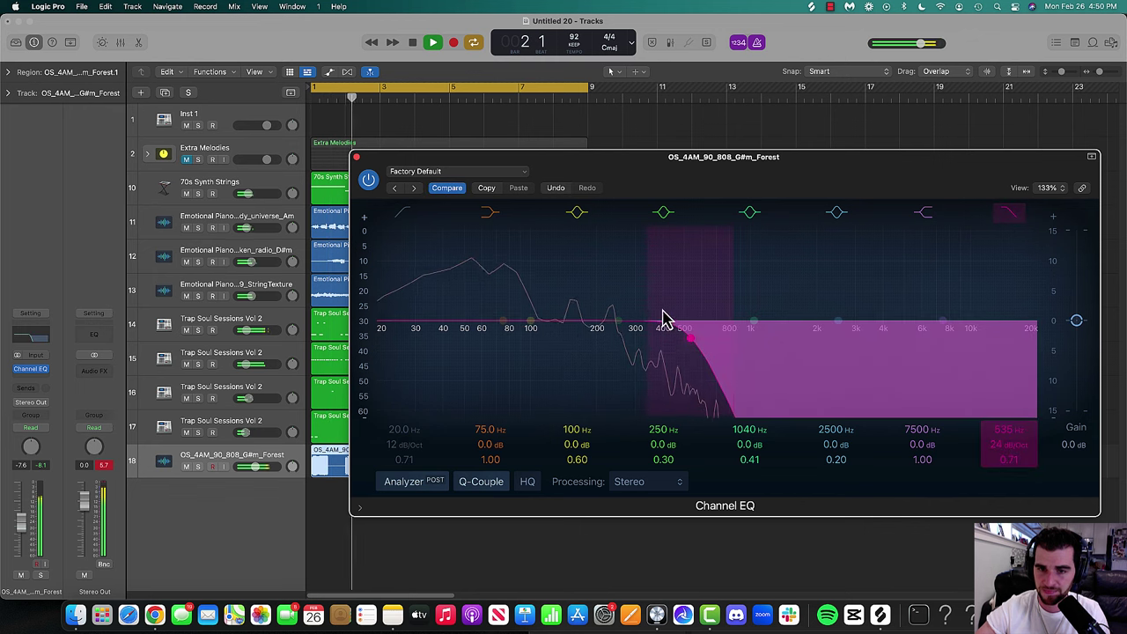
{"action": "left_click", "coordinate": [438, 264]}
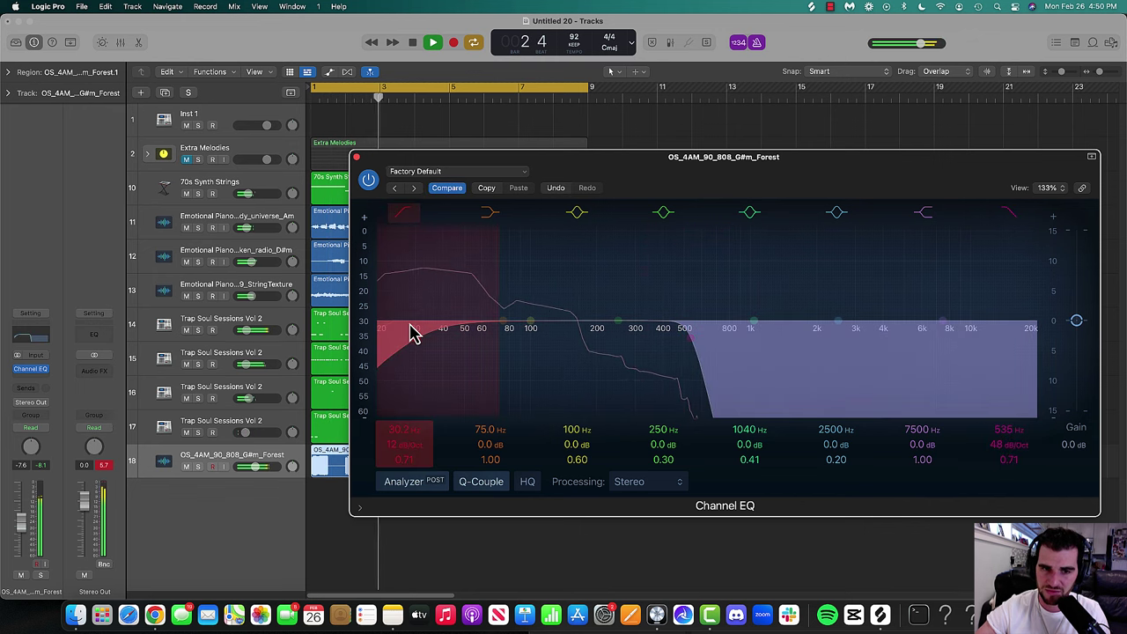
{"action": "left_click_drag", "start_coordinate": [410, 326], "coordinate": [432, 334]}
{"action": "left_click_drag", "start_coordinate": [692, 336], "coordinate": [684, 352]}
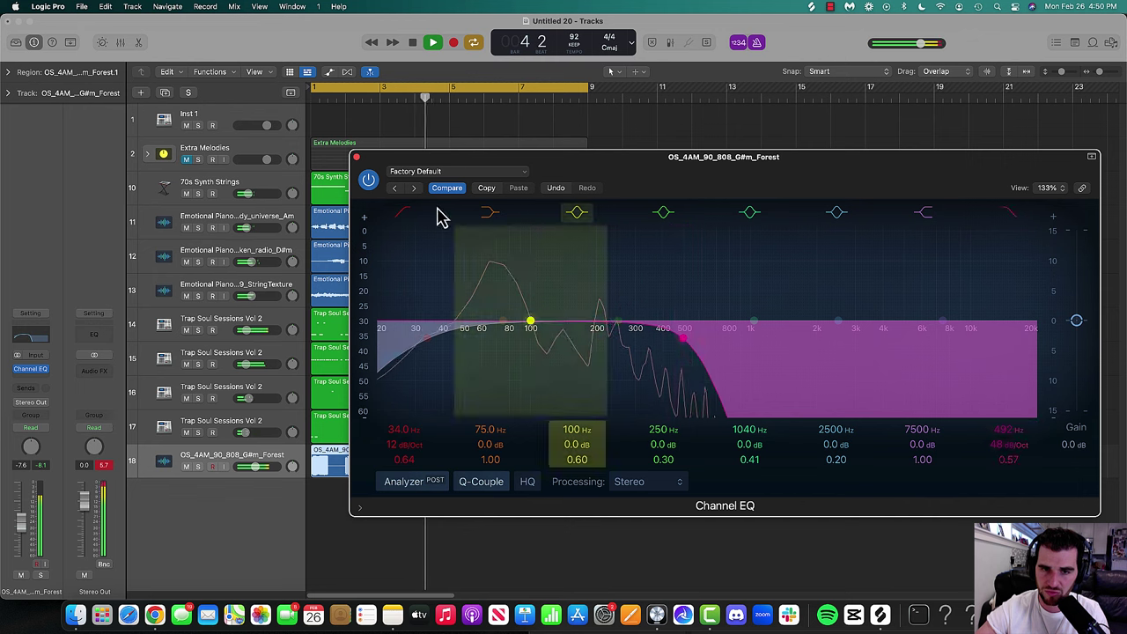
{"action": "left_click", "coordinate": [356, 157]}
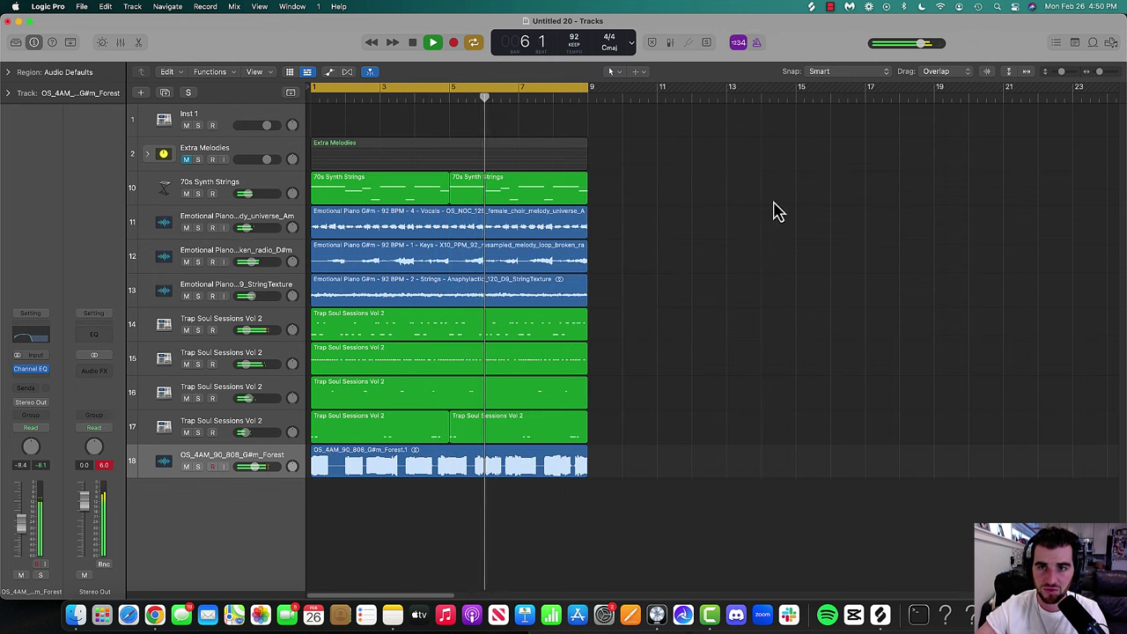
- Lower the Forest 808 track volume to -11.8 dB
{"action": "left_click_drag", "start_coordinate": [255, 466], "coordinate": [250, 466]}
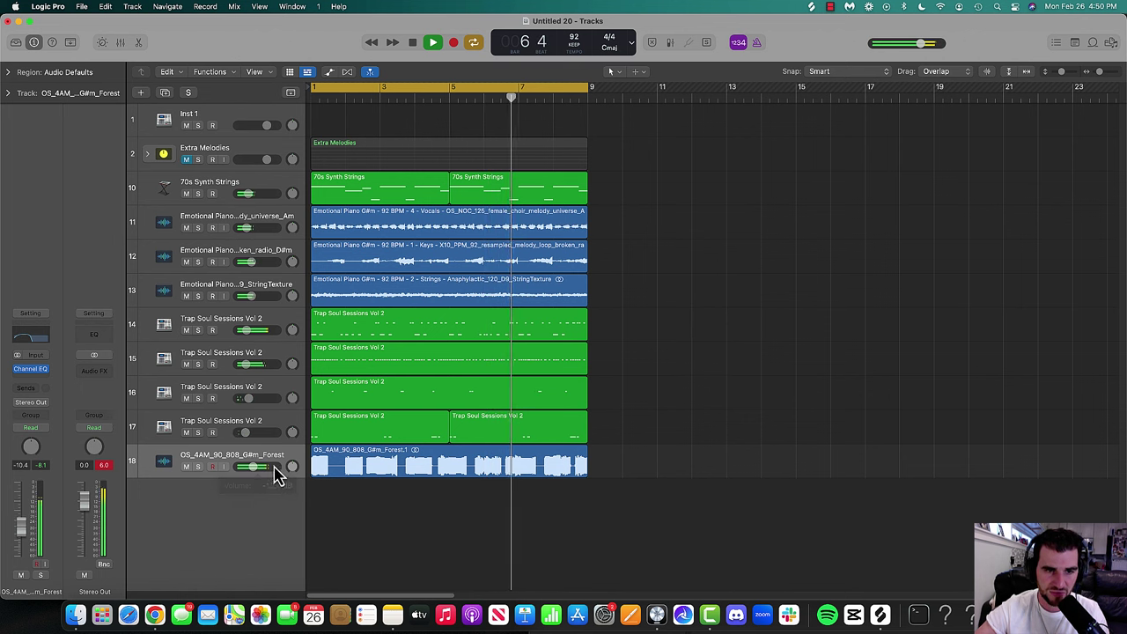
{"action": "left_click_drag", "start_coordinate": [247, 331], "coordinate": [255, 346]}
{"action": "left_click_drag", "start_coordinate": [255, 466], "coordinate": [250, 466]}
{"action": "left_click_drag", "start_coordinate": [254, 330], "coordinate": [252, 332]}
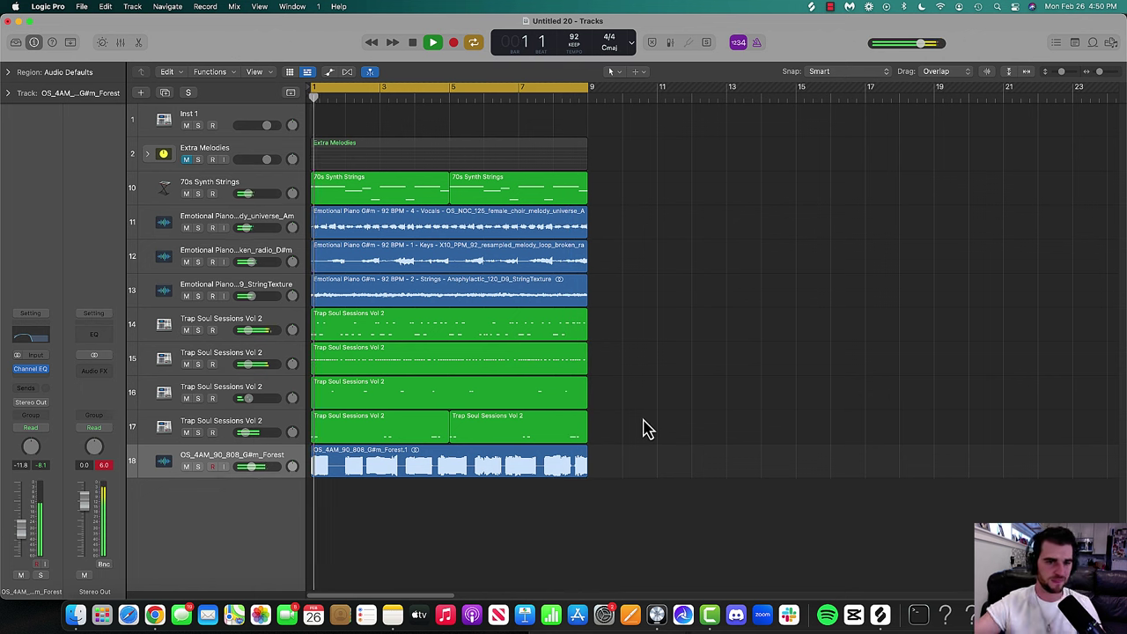
{"action": "key", "text": "space"}
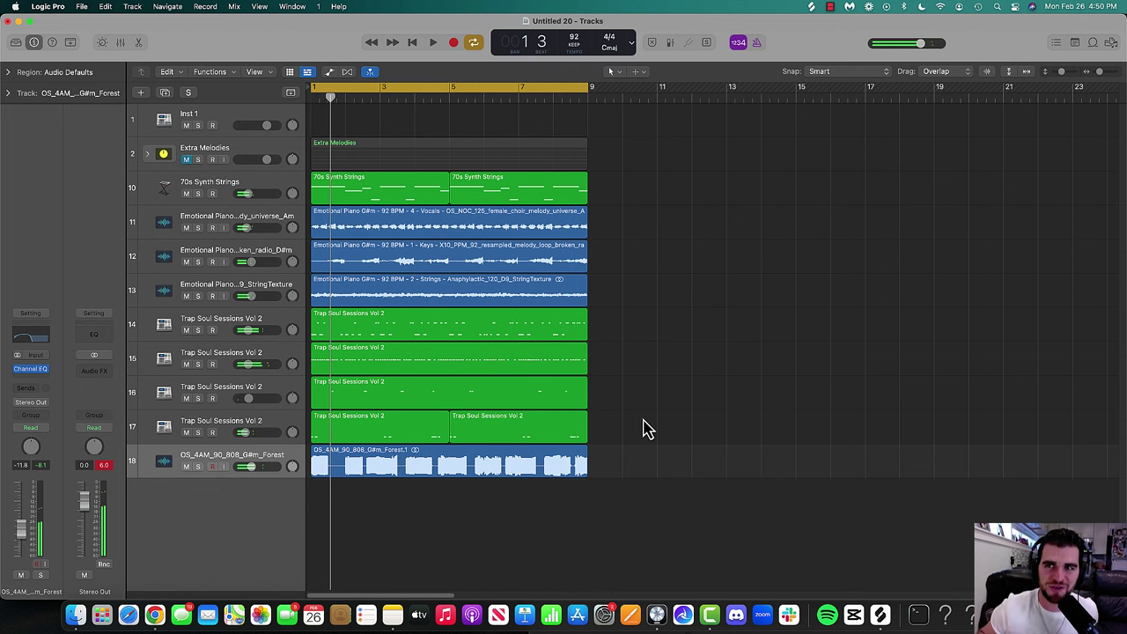